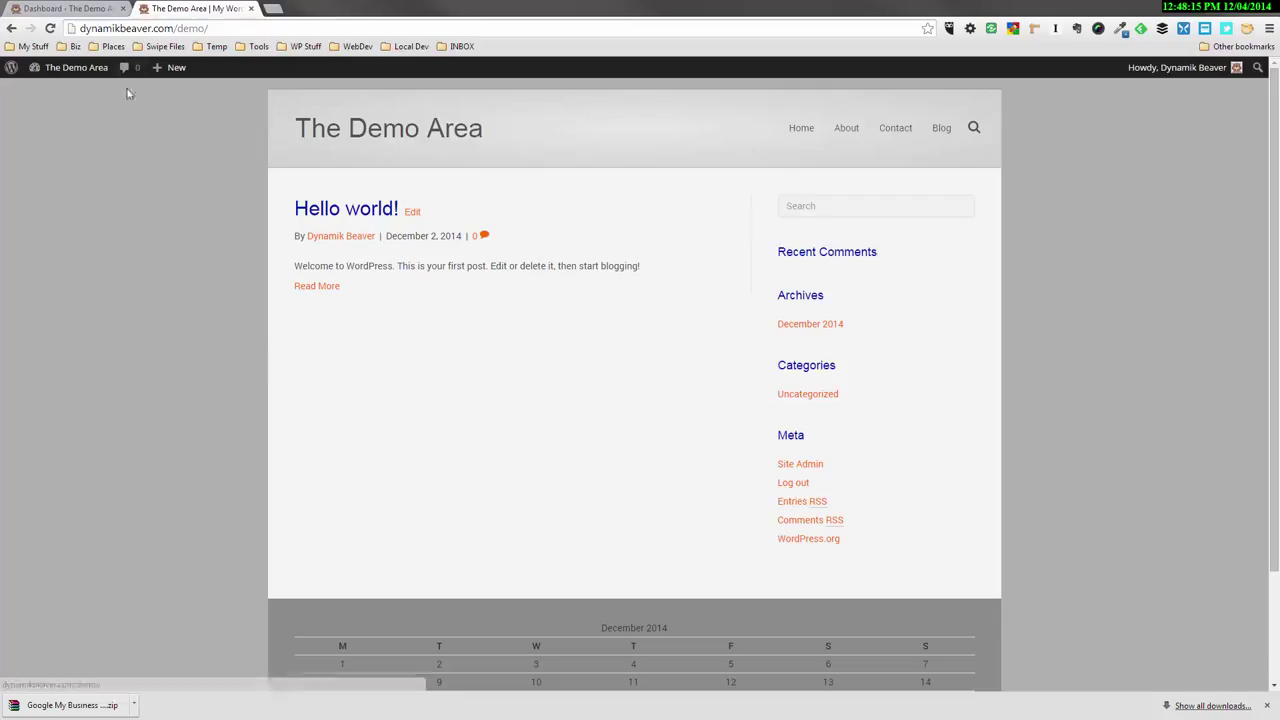
# Step: Switch from The Demo Area front page to the WordPress admin Dashboard
pyautogui.click(90, 8)
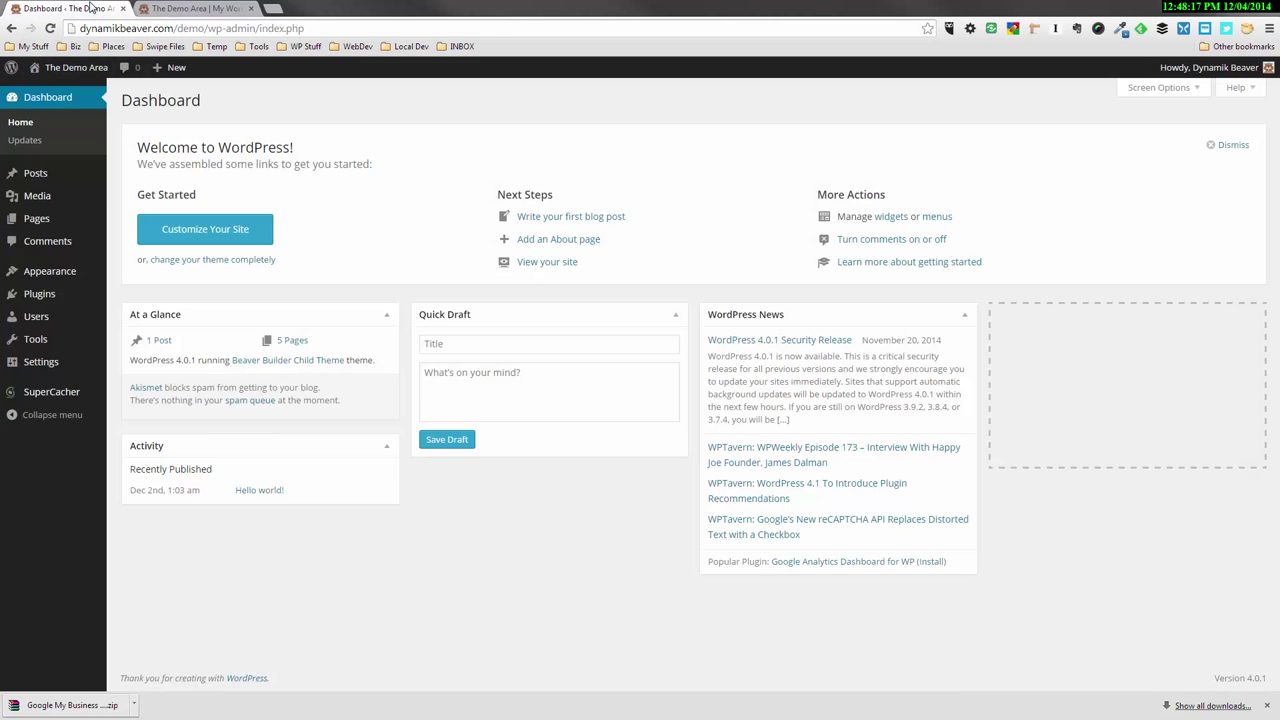
# Step: Open Appearance > Theme Settings to show the Automator skin choices
pyautogui.moveTo(52, 276)
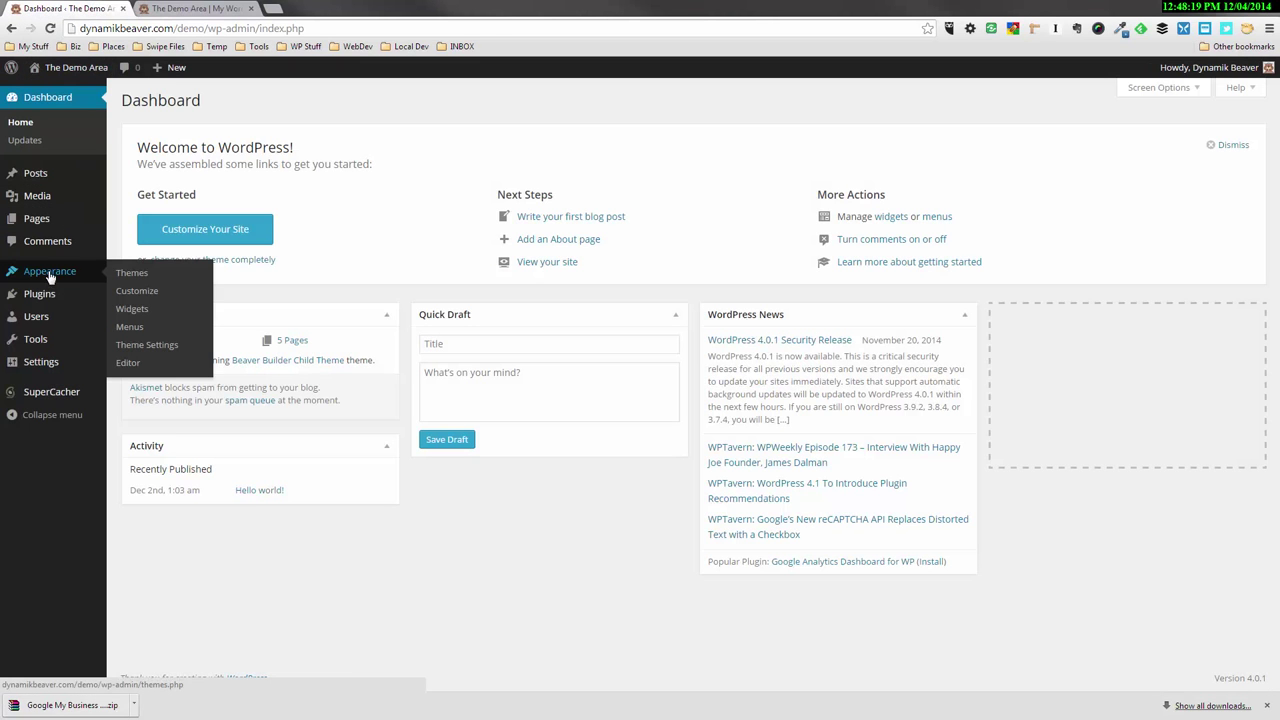
pyautogui.click(161, 345)
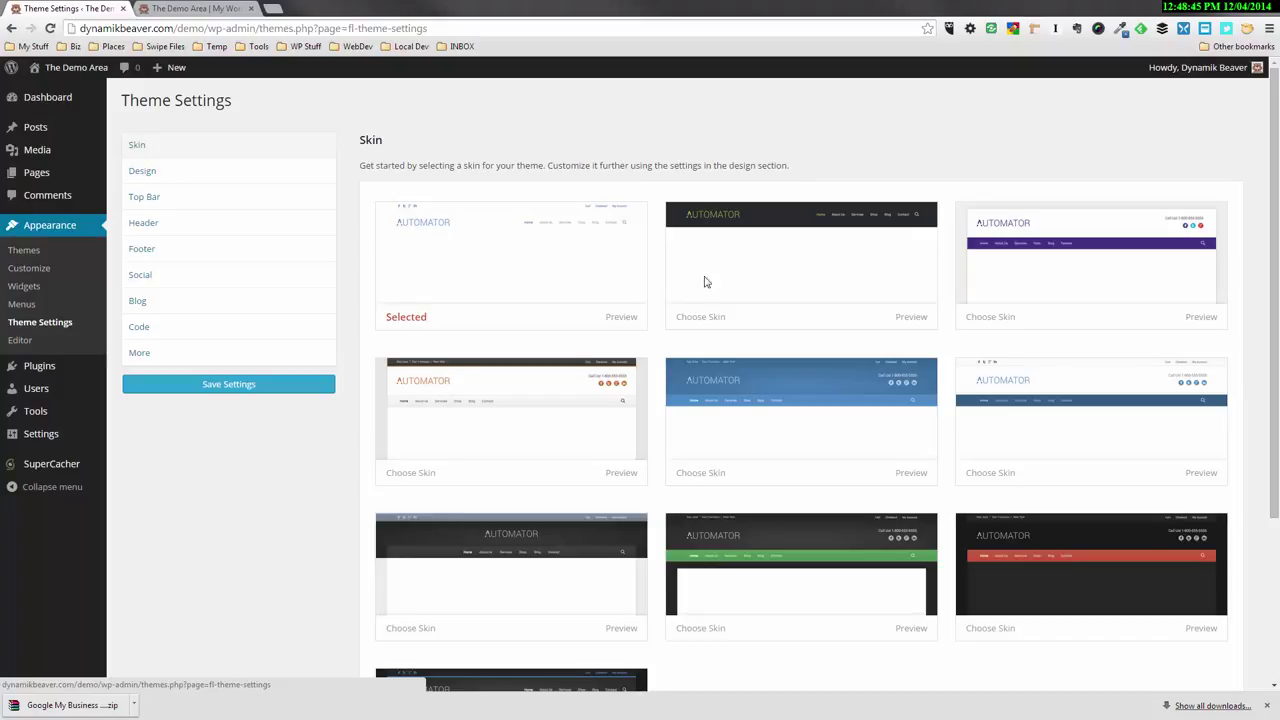
# Step: Try the dark-header second skin, then save the light first Automator skin instead
pyautogui.click(705, 317)
pyautogui.click(264, 384)
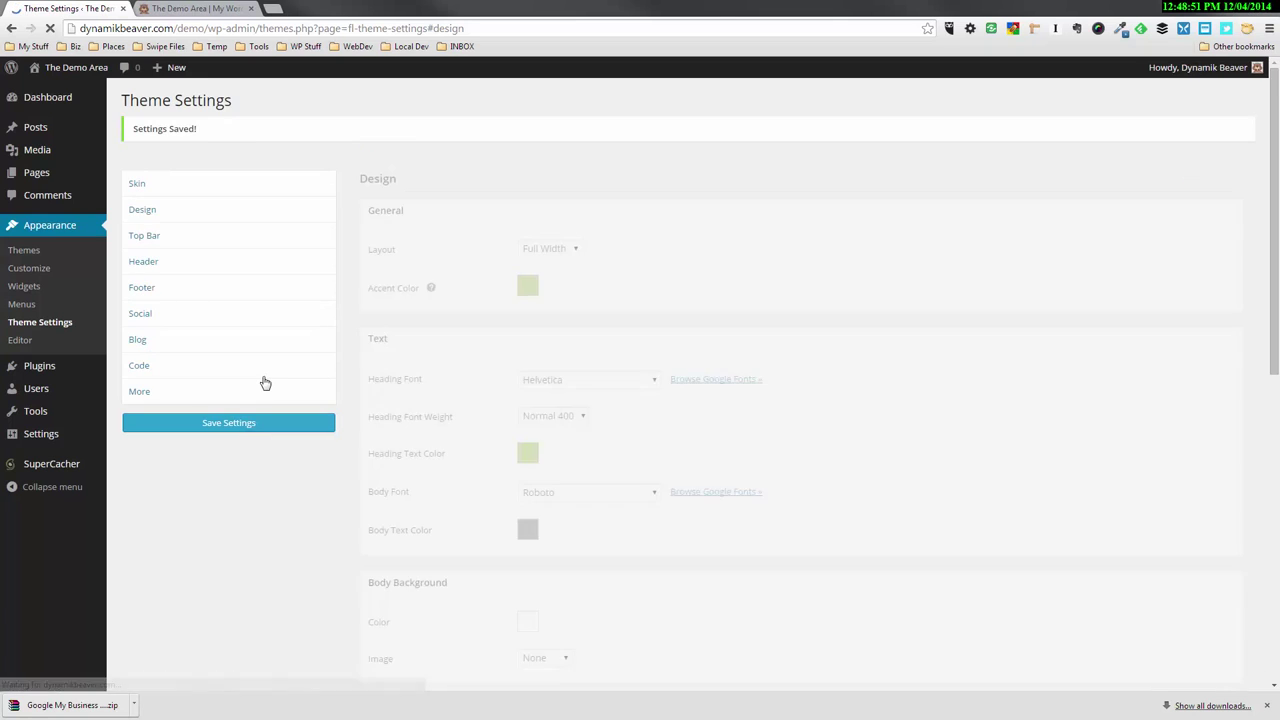
pyautogui.click(197, 183)
pyautogui.click(412, 355)
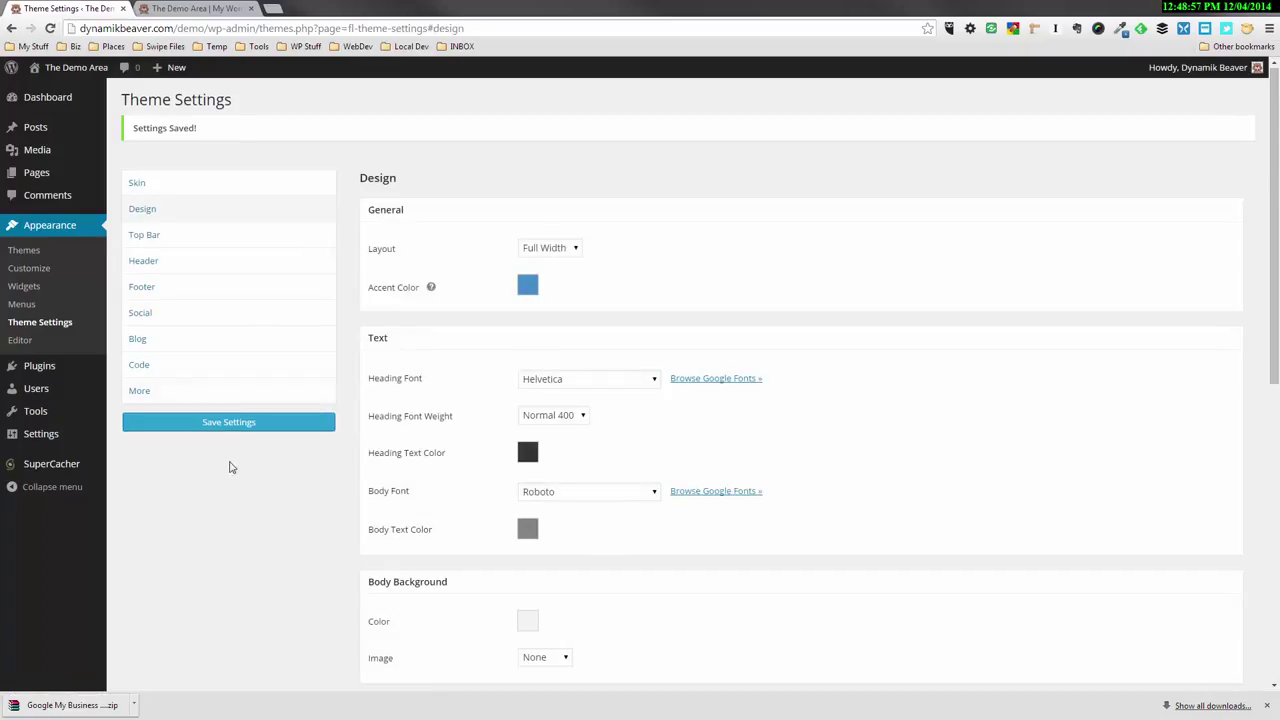
pyautogui.click(230, 430)
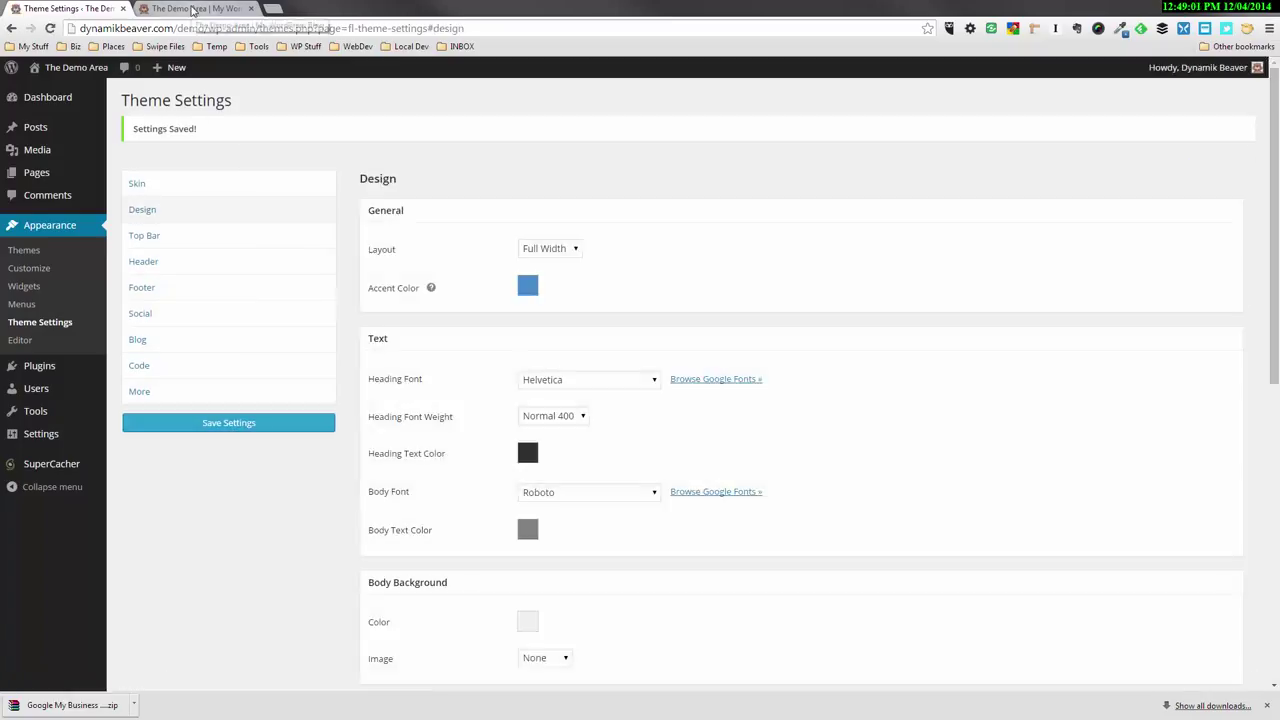
pyautogui.click(193, 10)
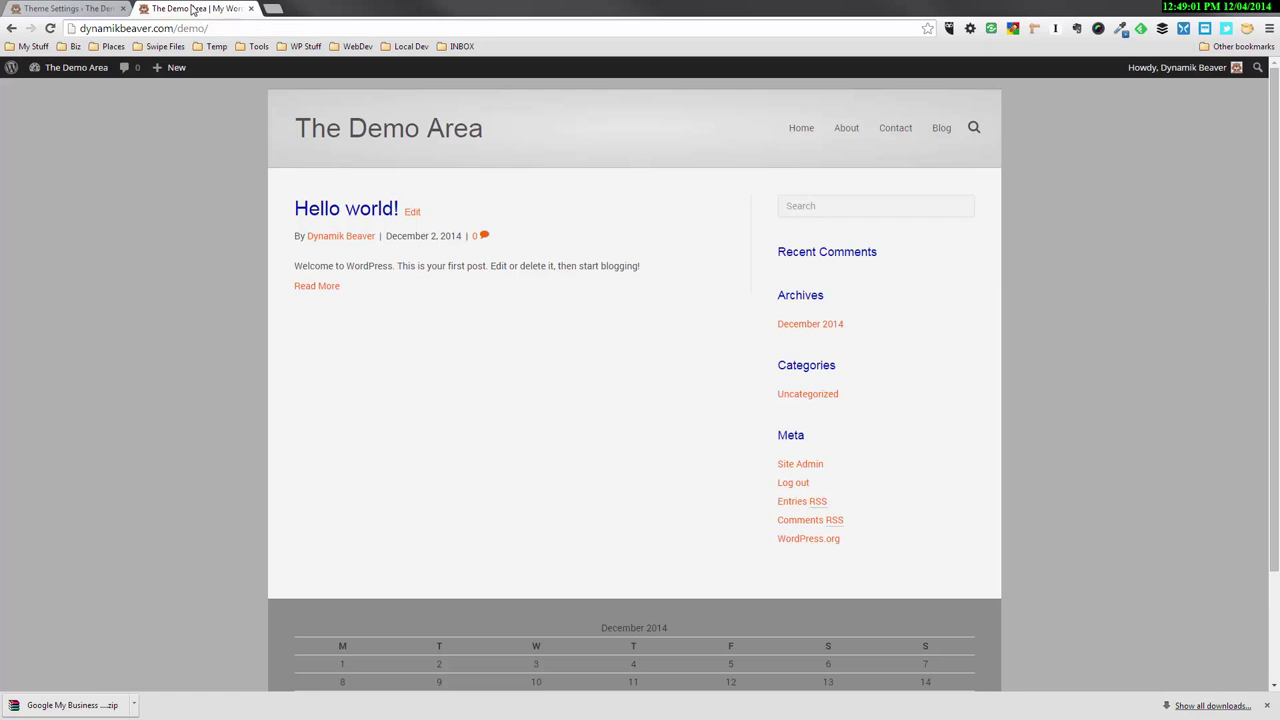
# Step: Reload the front page to preview the white, blue-titled skin, then return to Theme Settings
pyautogui.press('F5')
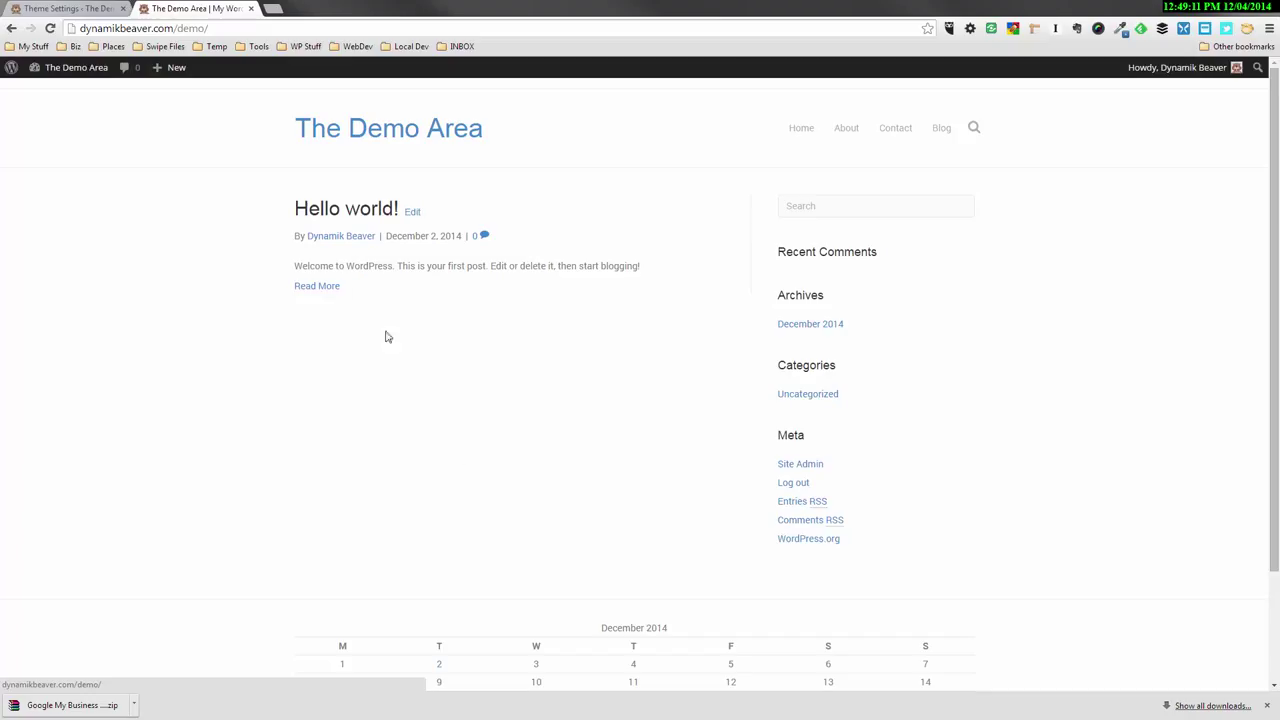
pyautogui.click(80, 10)
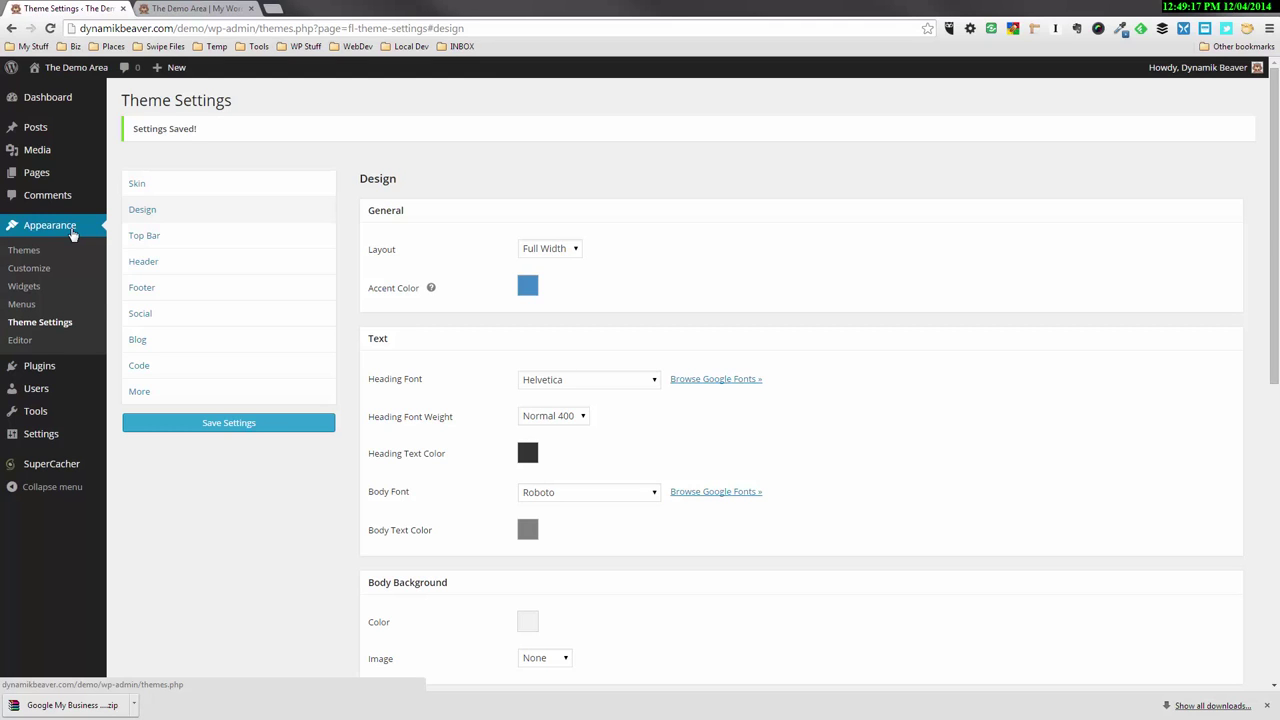
# Step: Delete the Calendar widget from Footer Column 2 on the Widgets page
pyautogui.click(37, 288)
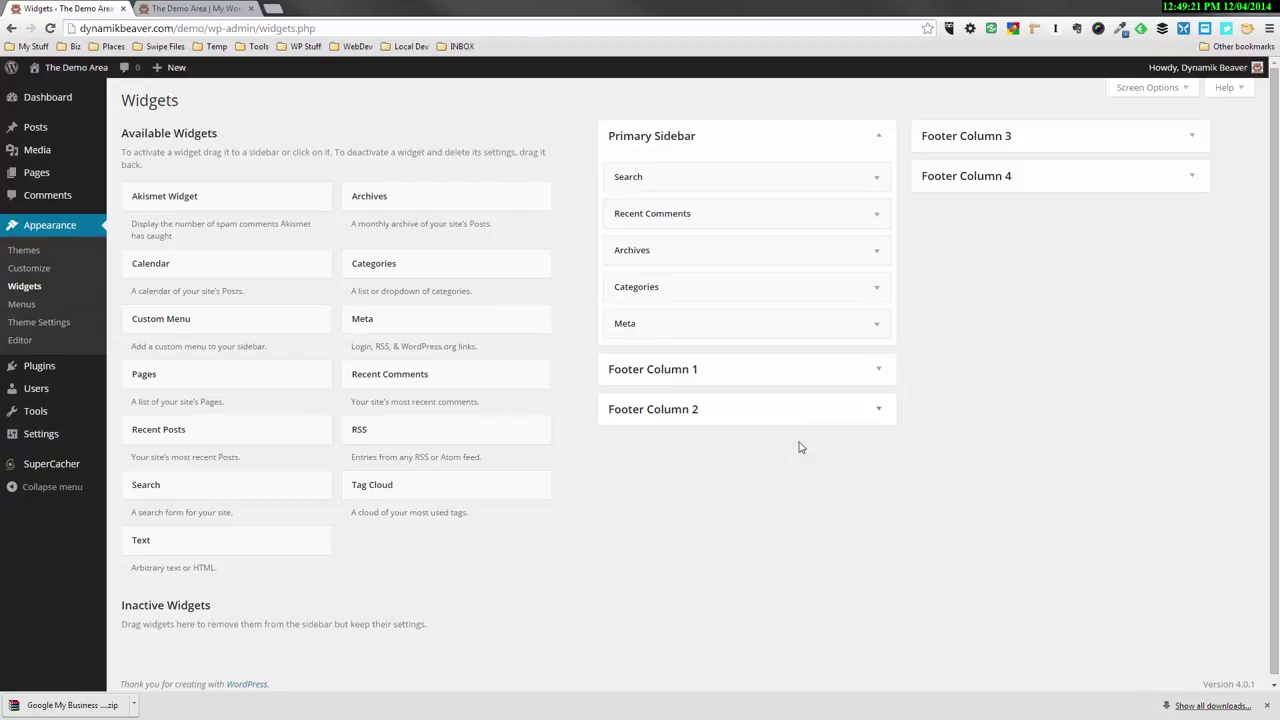
pyautogui.click(844, 421)
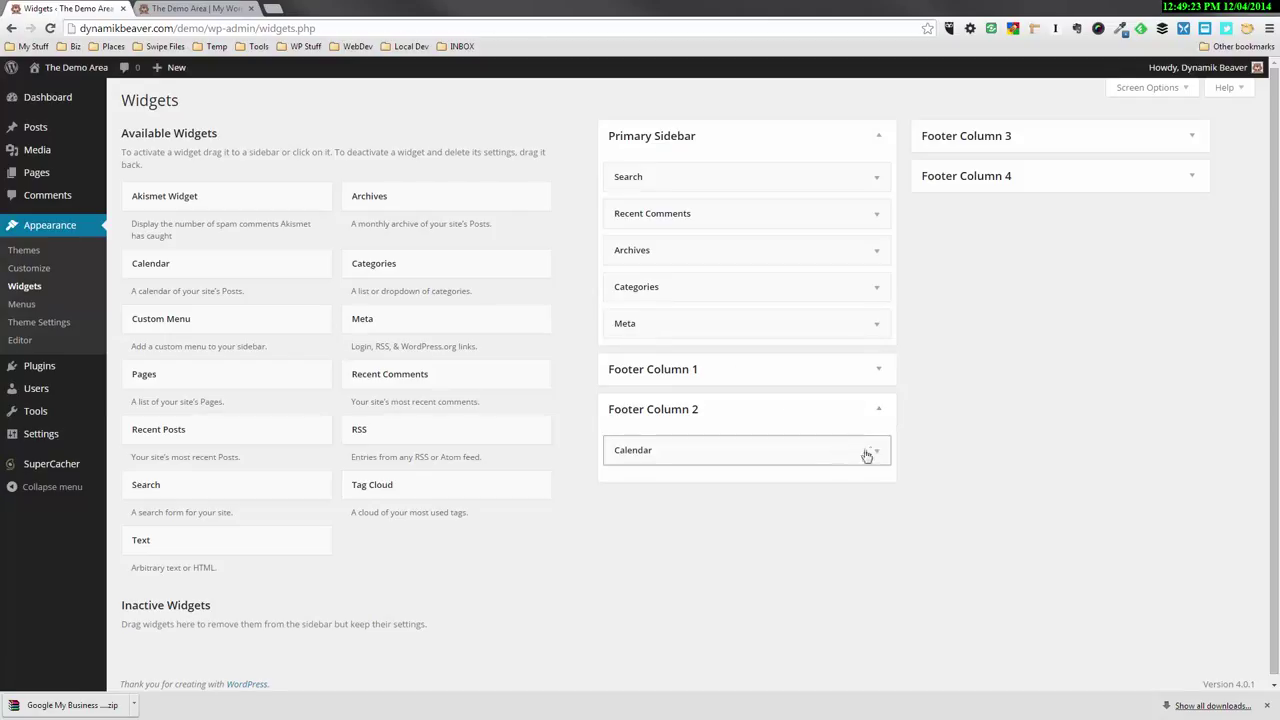
pyautogui.click(875, 456)
pyautogui.click(627, 521)
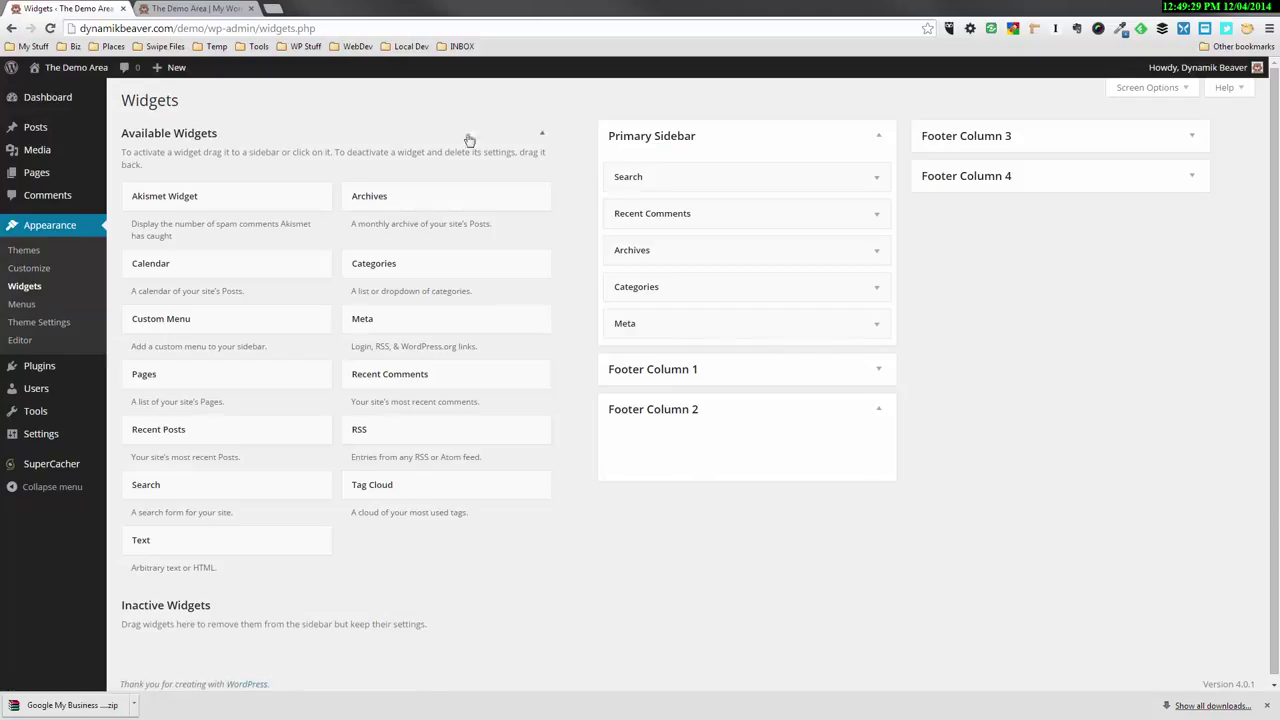
# Step: Reload the front page to confirm the calendar is gone above the footer, then return to Widgets
pyautogui.click(224, 10)
pyautogui.press('F5')
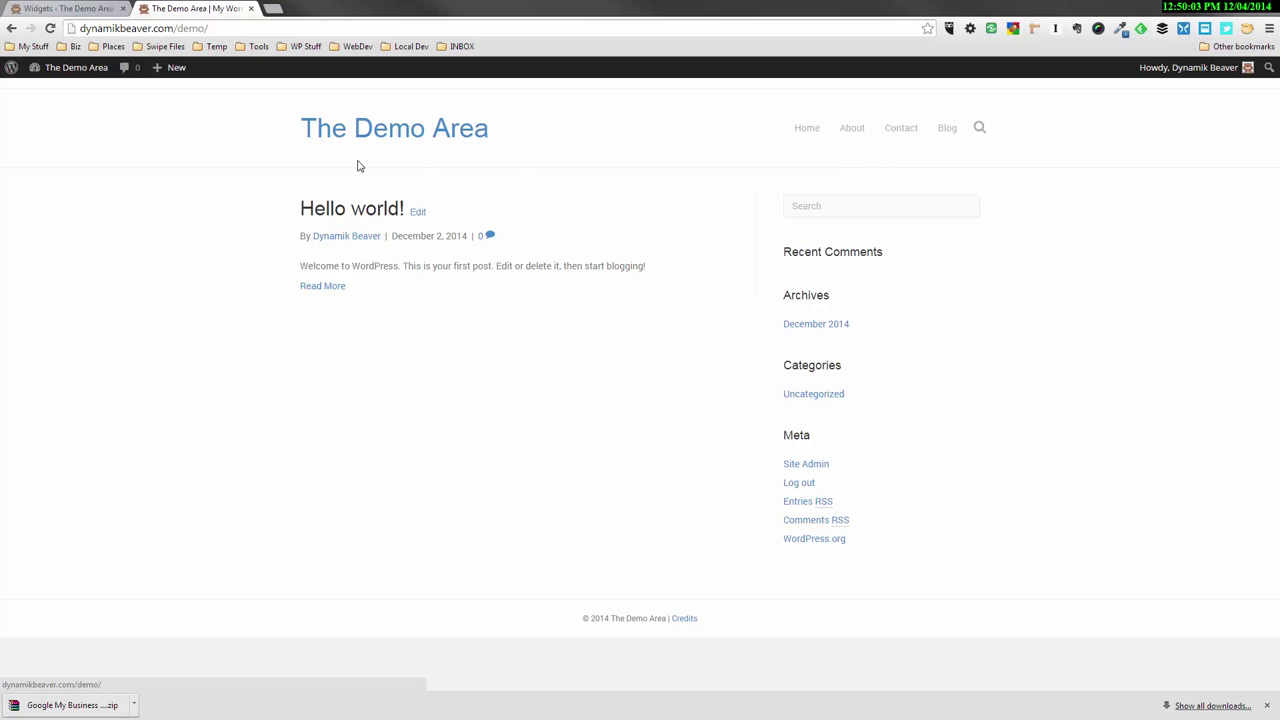
pyautogui.click(68, 9)
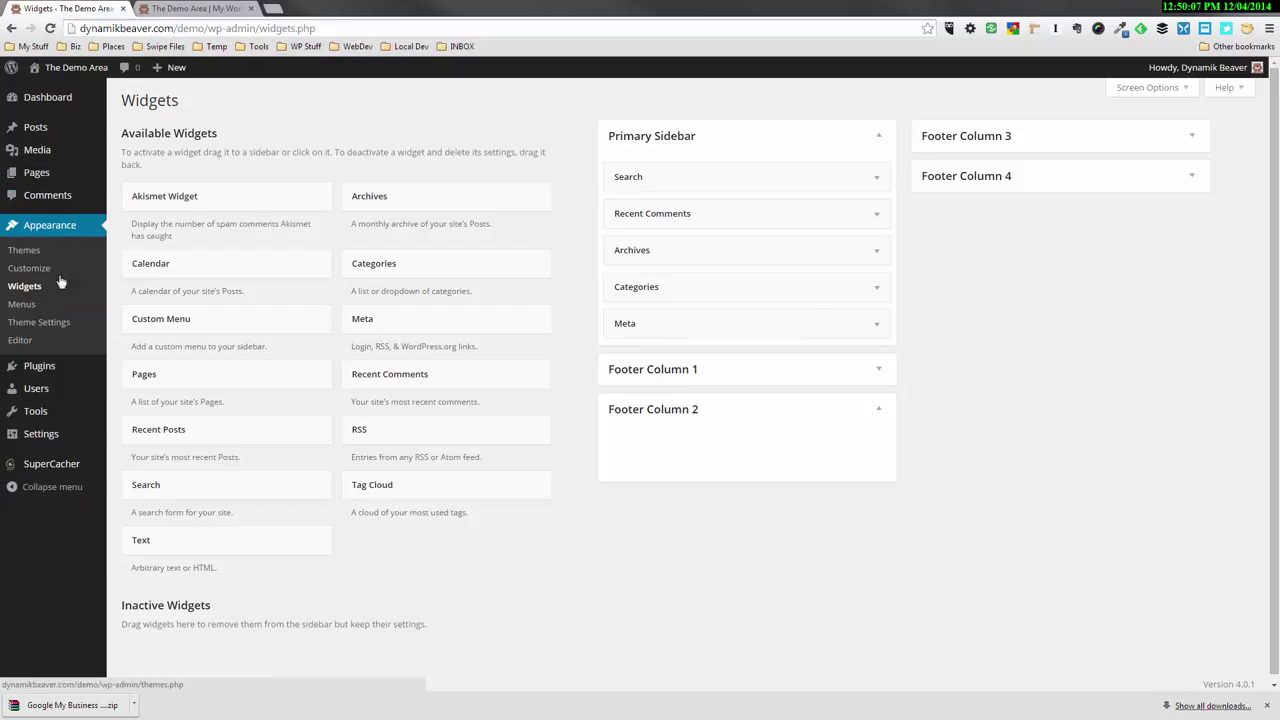
# Step: Review the Automator skin options in Theme Settings, then show the Design section
pyautogui.click(45, 322)
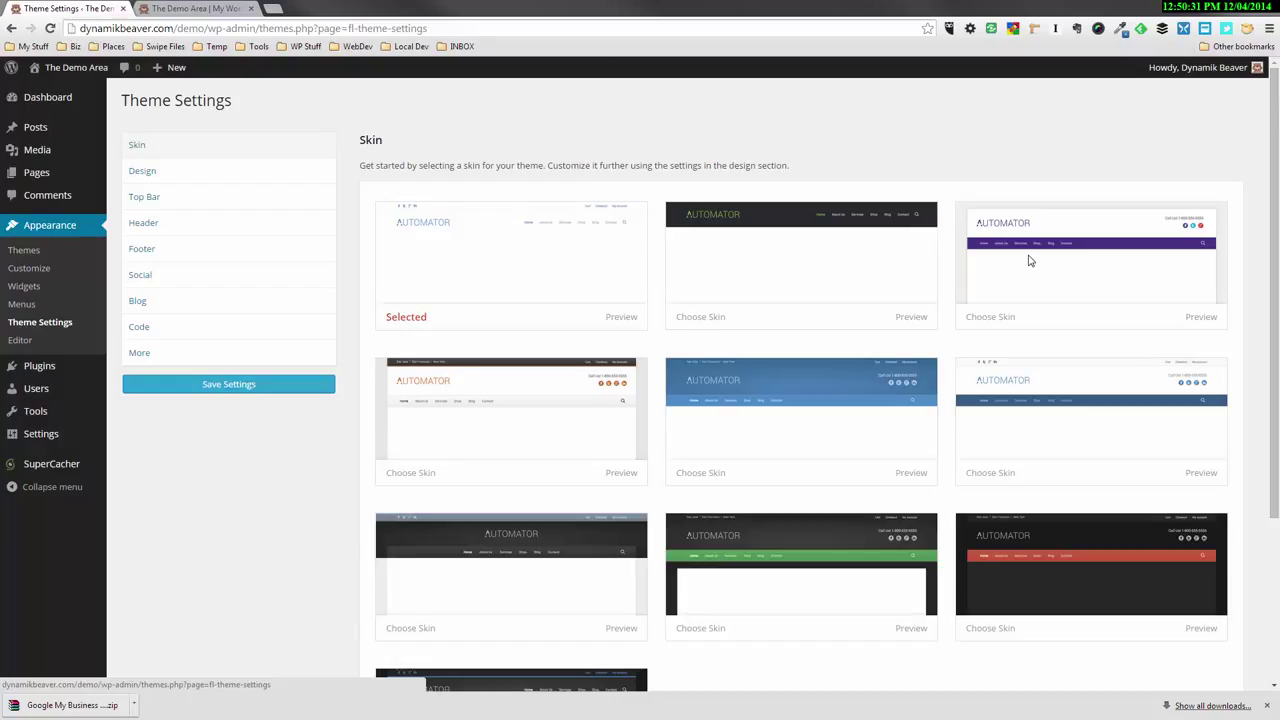
pyautogui.scroll(-1, 1030, 261)
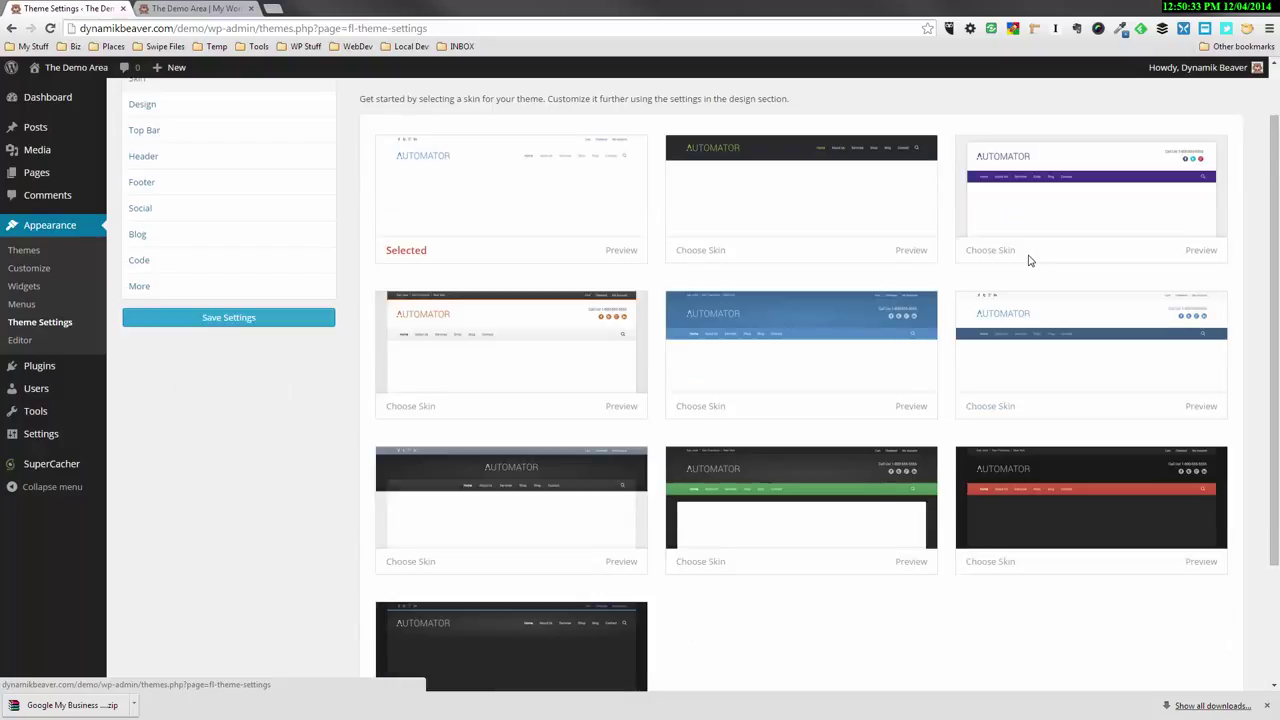
pyautogui.scroll(-1, 1030, 261)
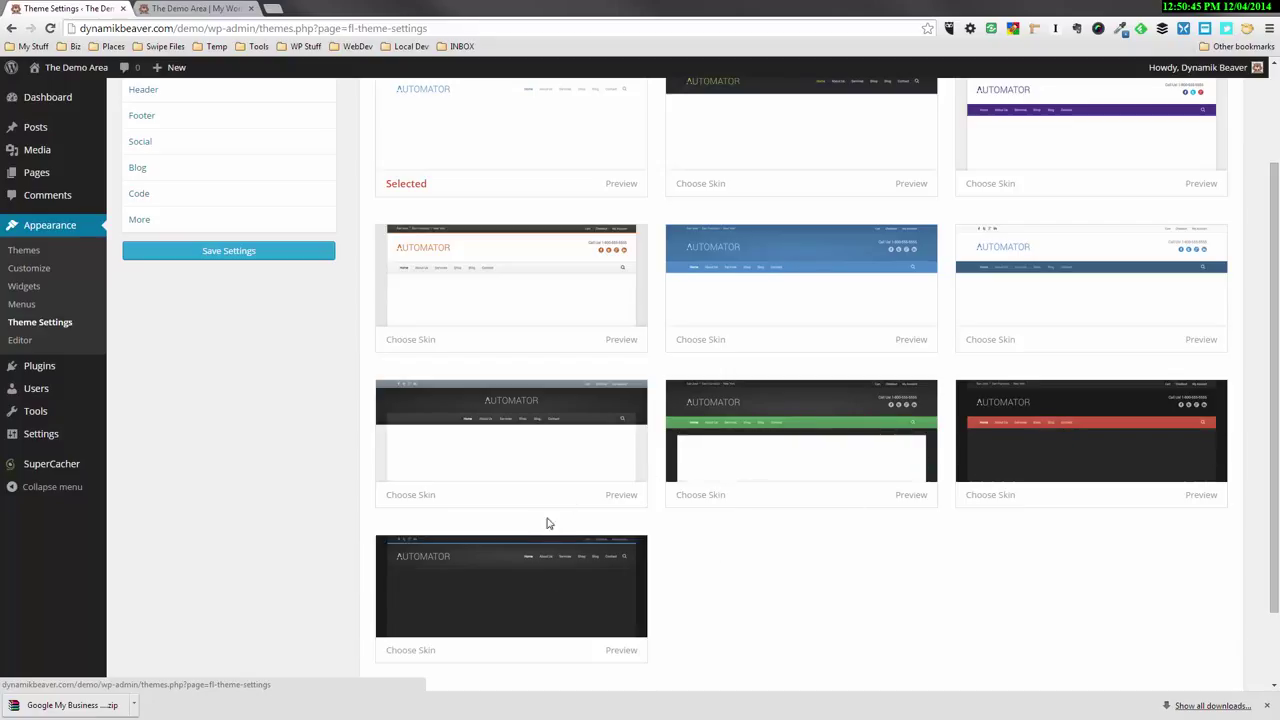
pyautogui.scroll(2, 560, 500)
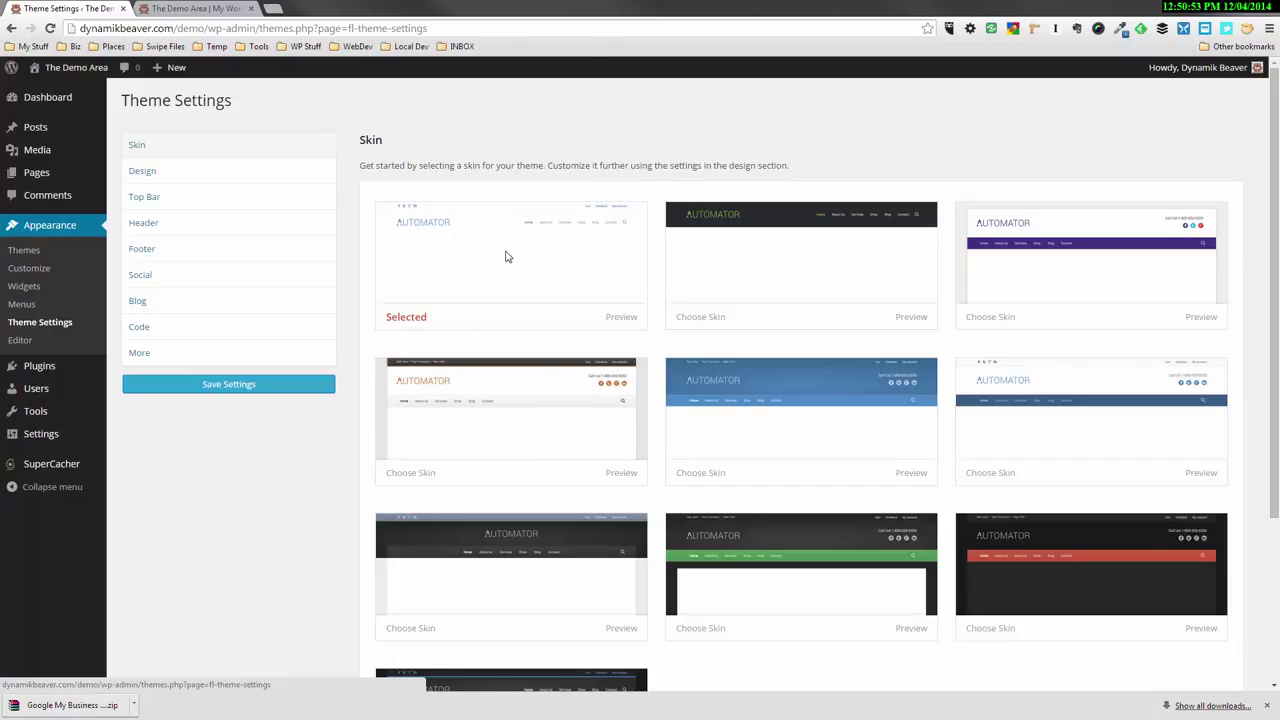
pyautogui.click(160, 178)
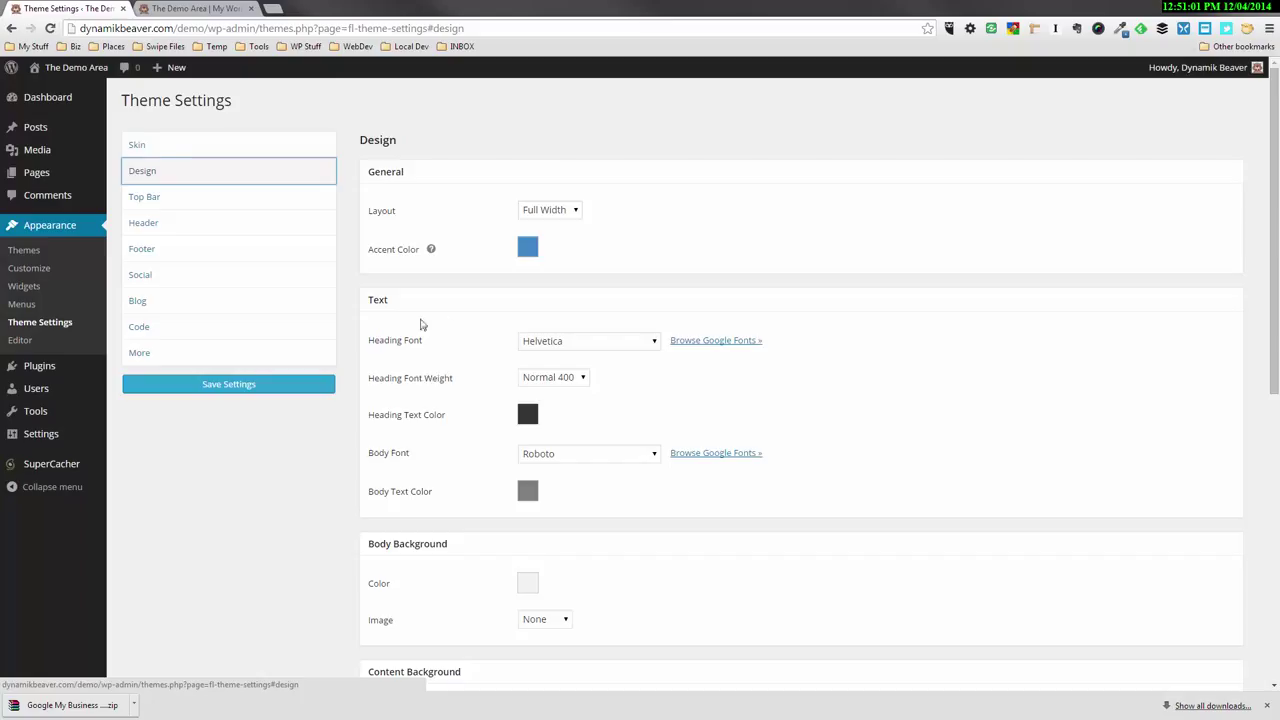
pyautogui.scroll(-1, 465, 373)
pyautogui.scroll(-3, 465, 380)
pyautogui.scroll(-2, 460, 383)
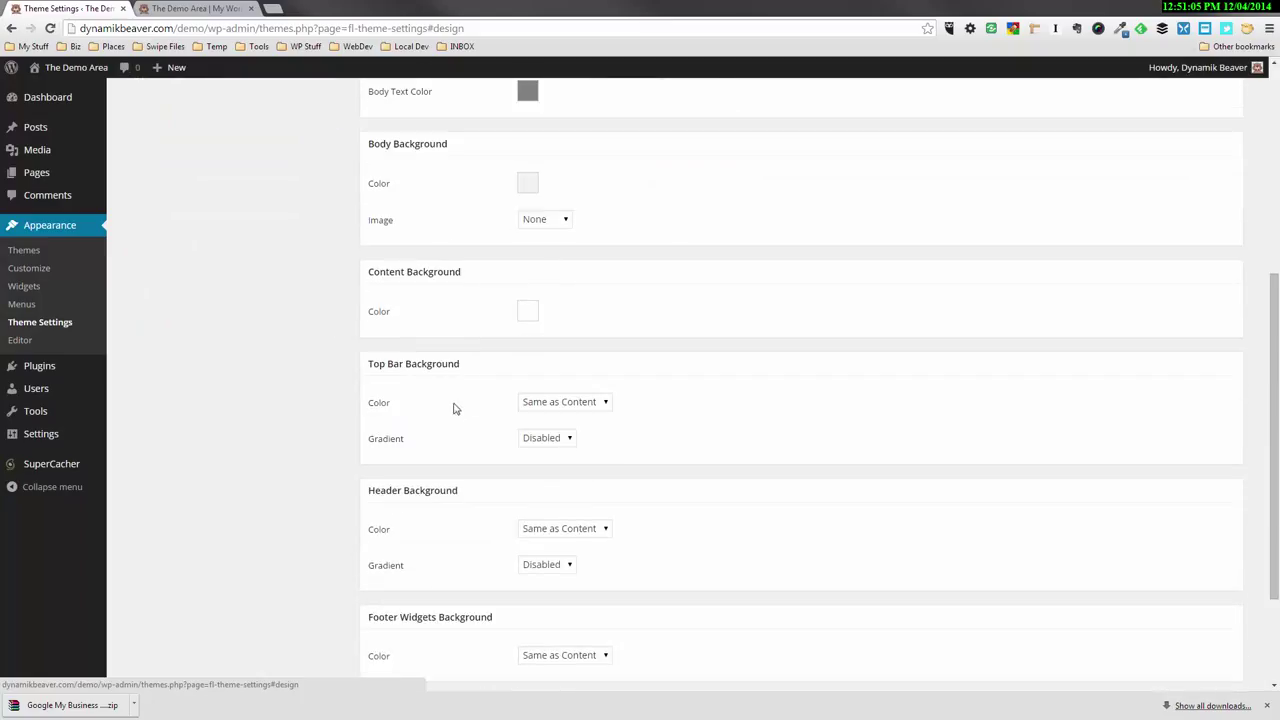
pyautogui.scroll(-1, 457, 399)
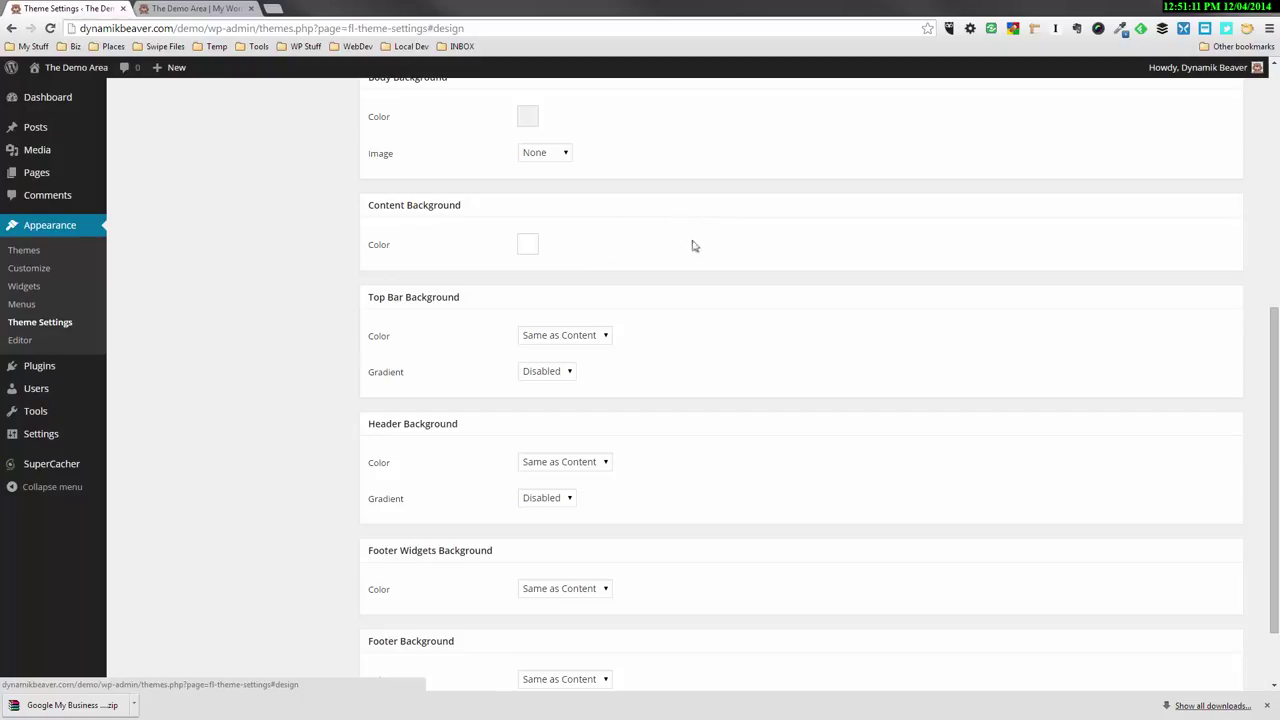
pyautogui.scroll(-1, 298, 258)
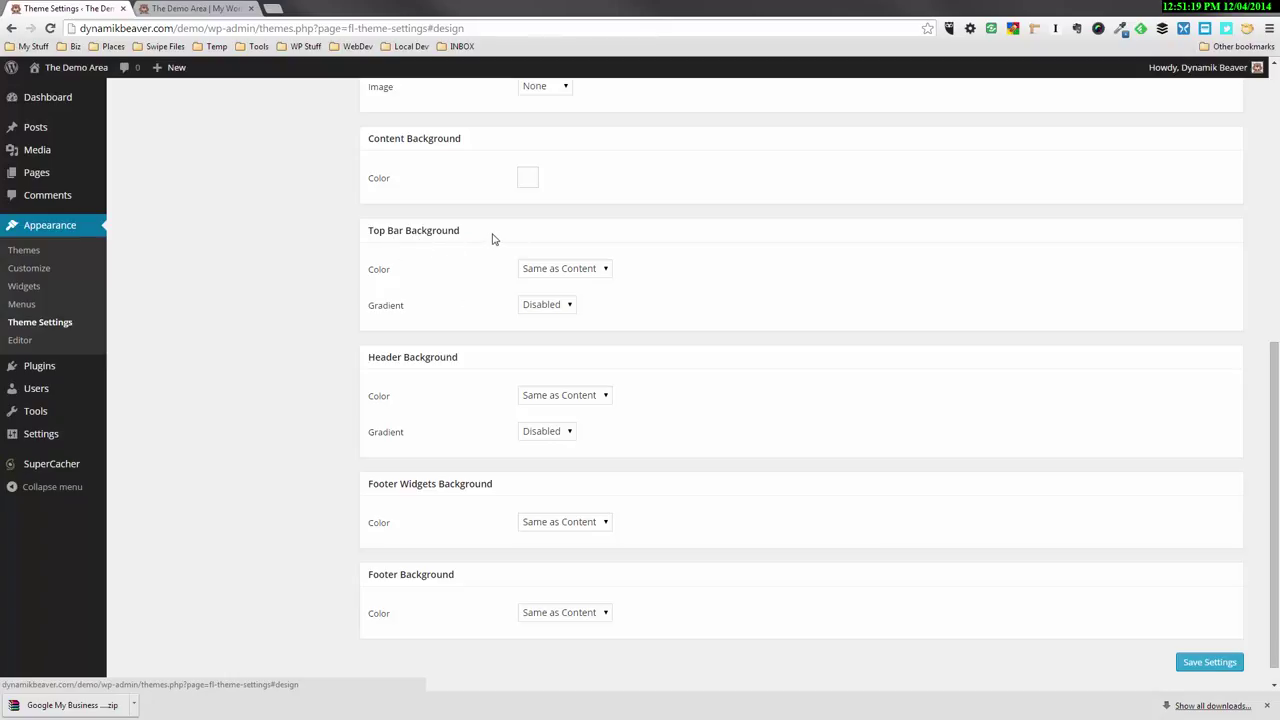
pyautogui.scroll(2, 322, 243)
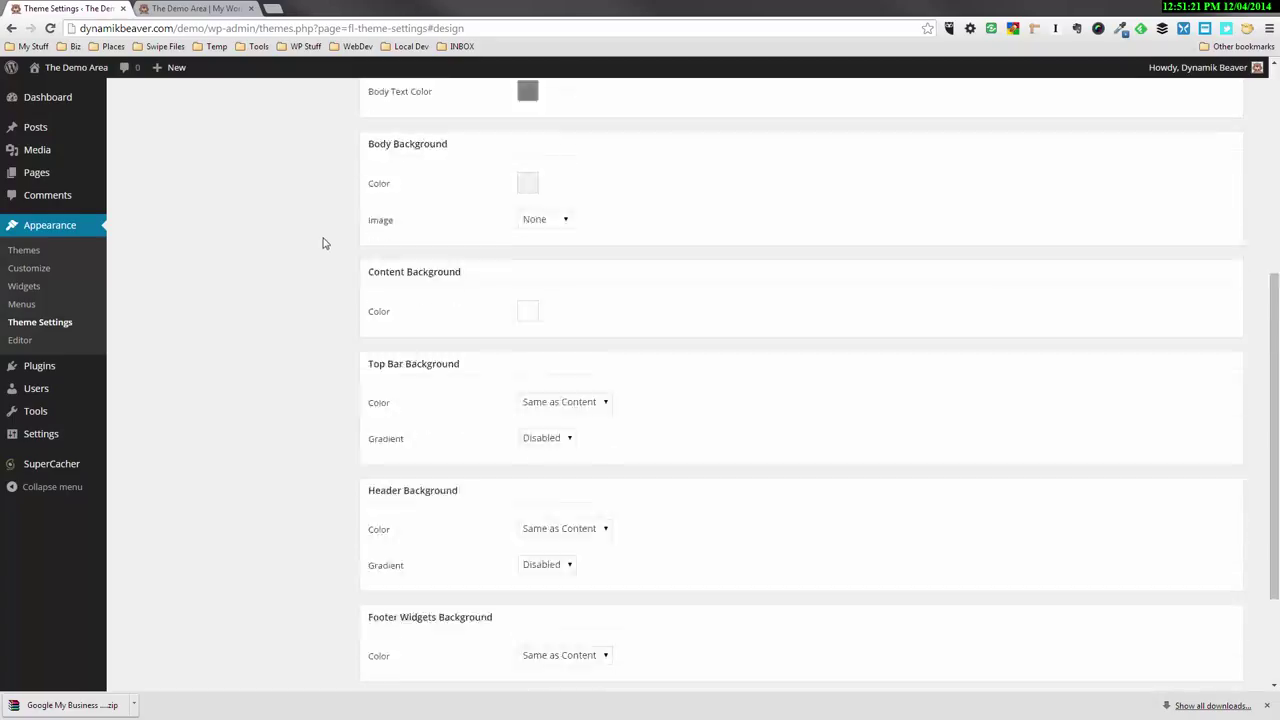
pyautogui.scroll(6, 310, 238)
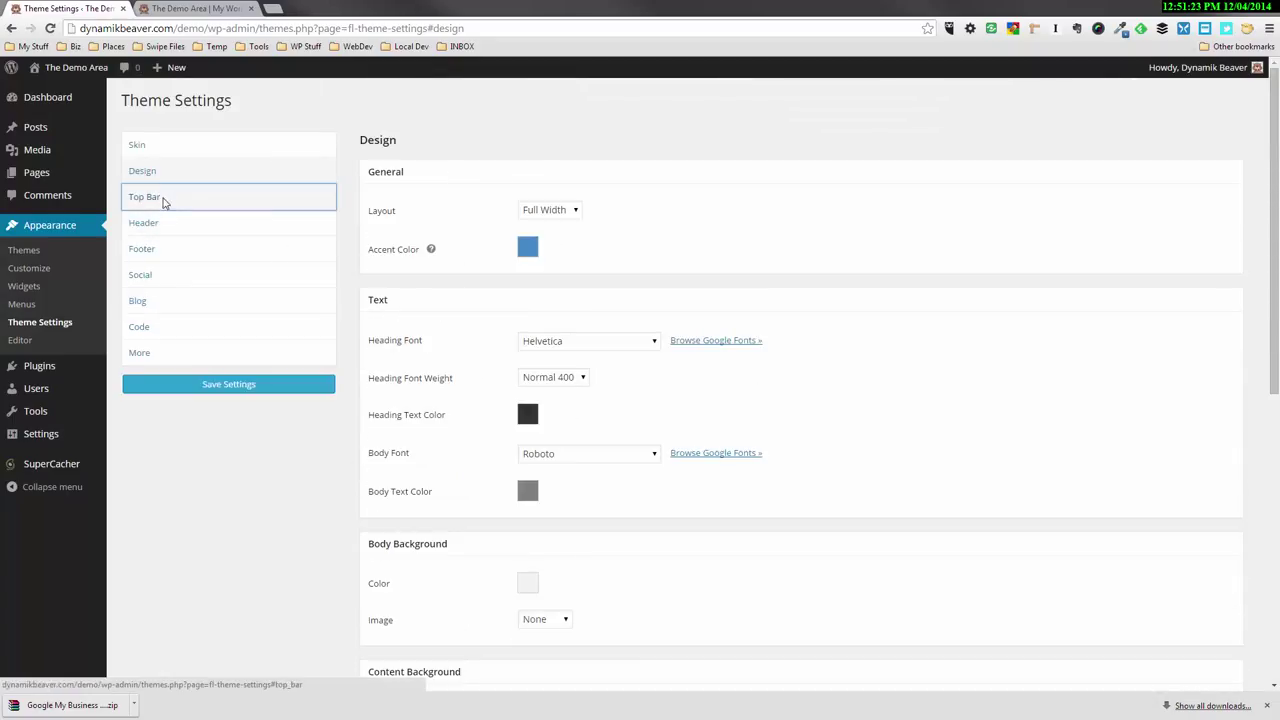
# Step: Set the Top Bar general layout to None and save the settings
pyautogui.click(165, 202)
pyautogui.click(559, 212)
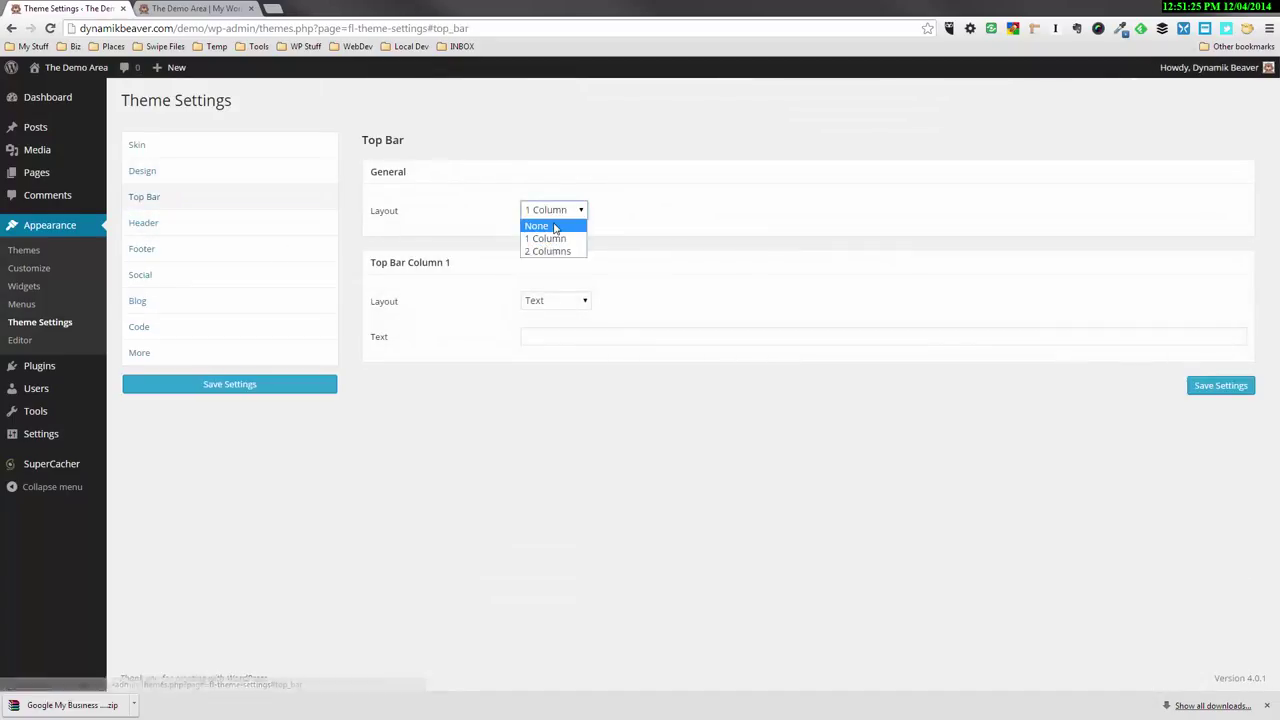
pyautogui.click(555, 227)
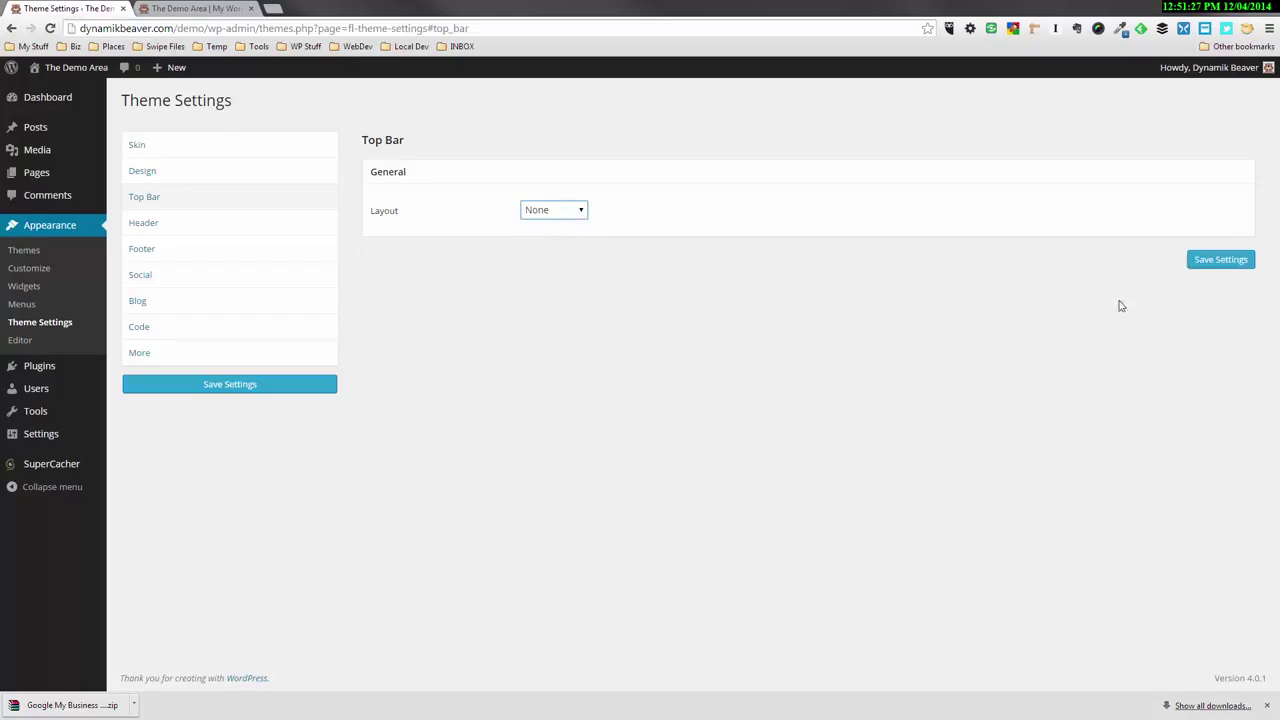
pyautogui.click(1219, 260)
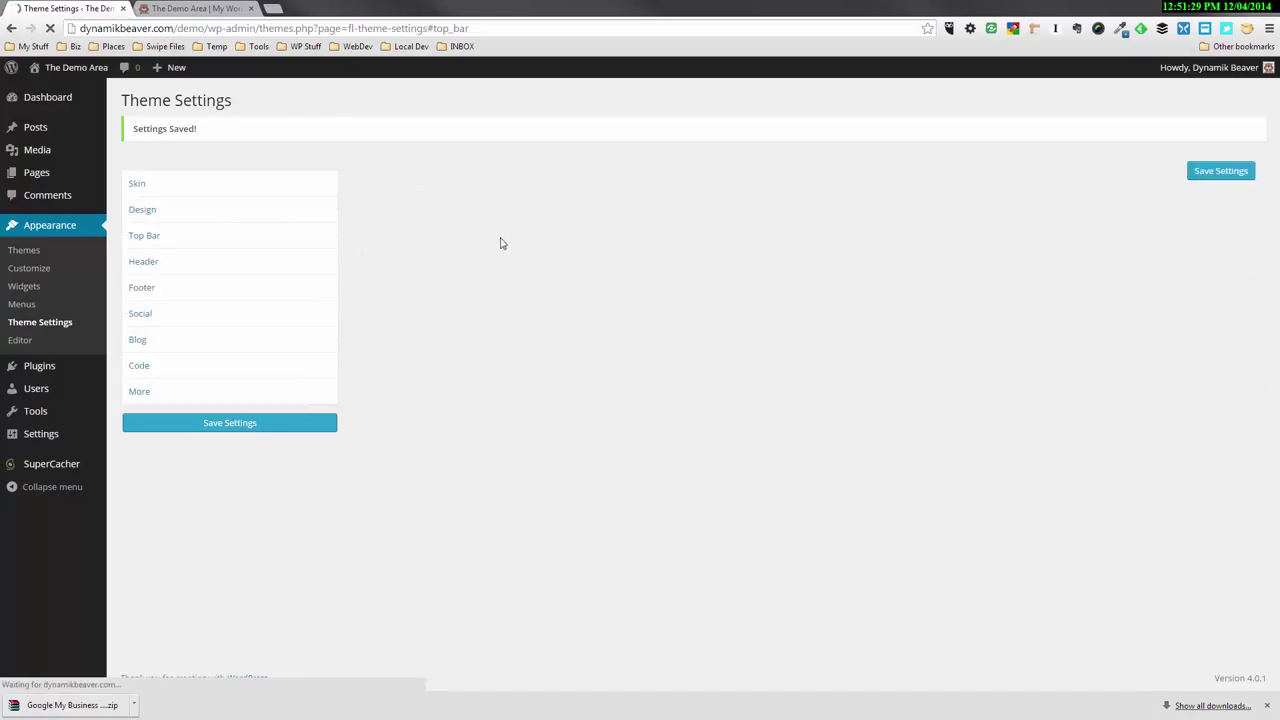
# Step: Check that the Design settings no longer list a Top Bar Background section
pyautogui.click(181, 209)
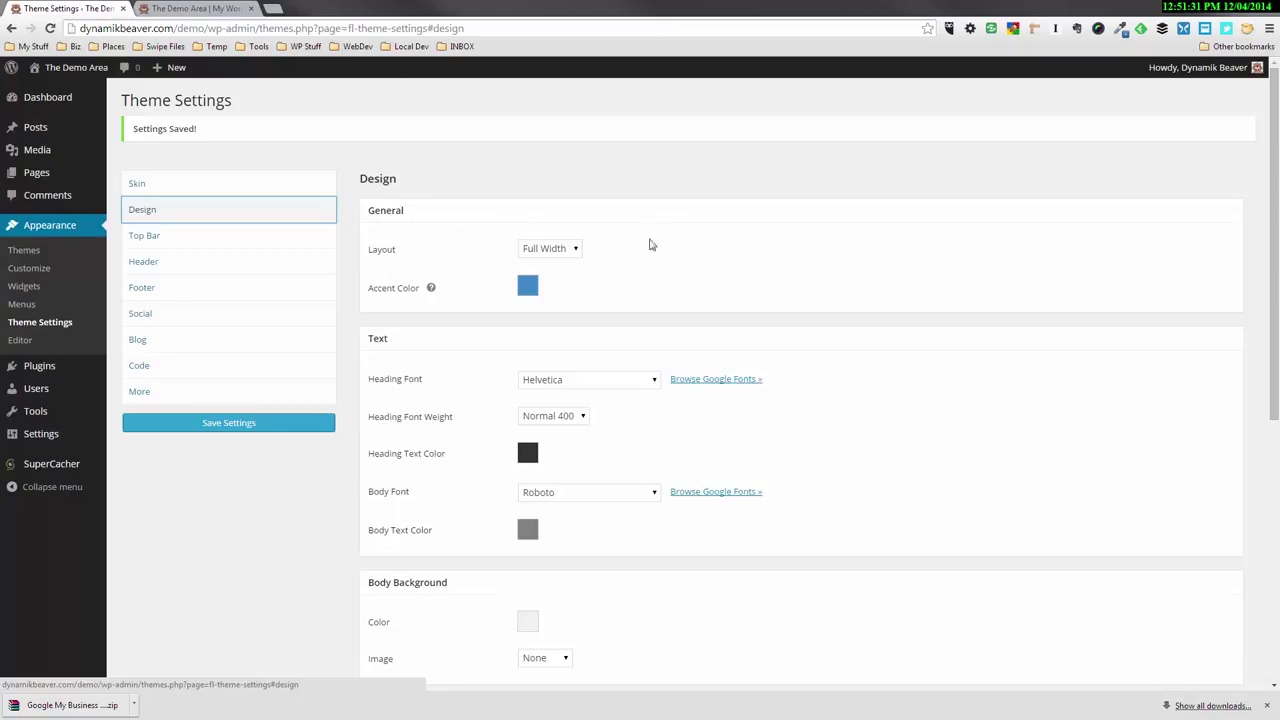
pyautogui.scroll(-5, 650, 245)
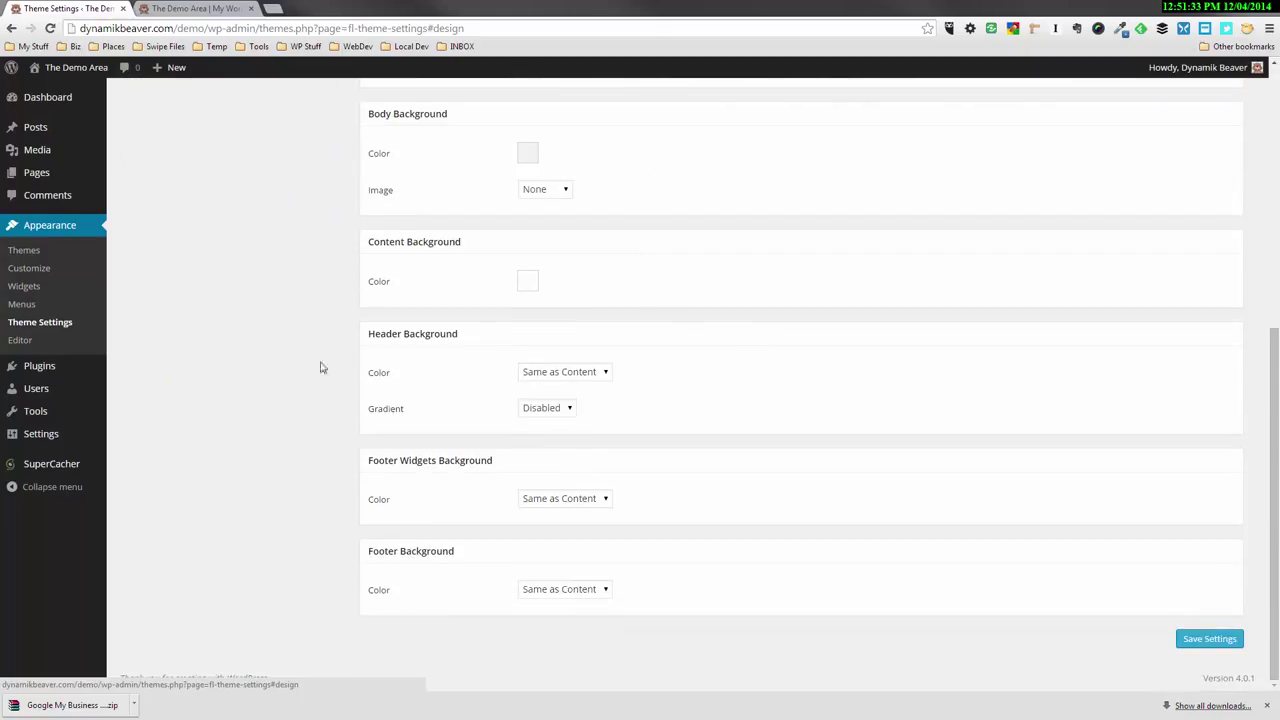
pyautogui.scroll(1, 750, 353)
pyautogui.scroll(-1, 752, 353)
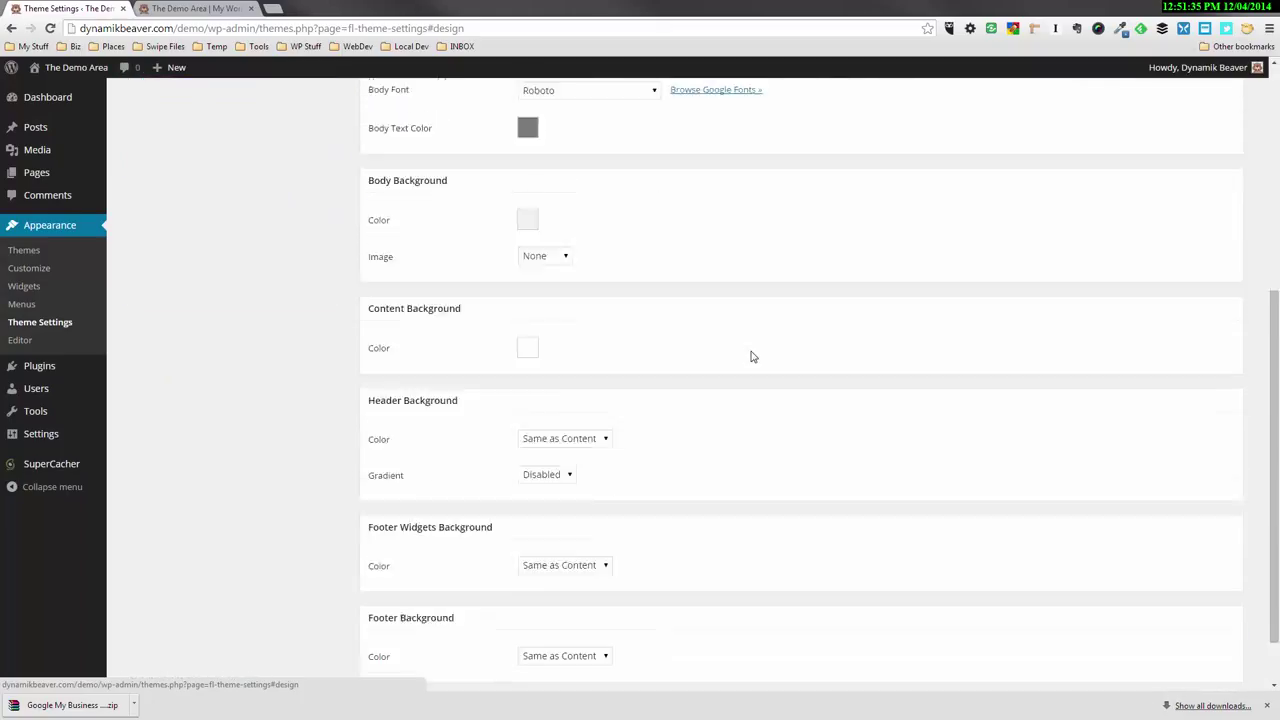
pyautogui.click(241, 7)
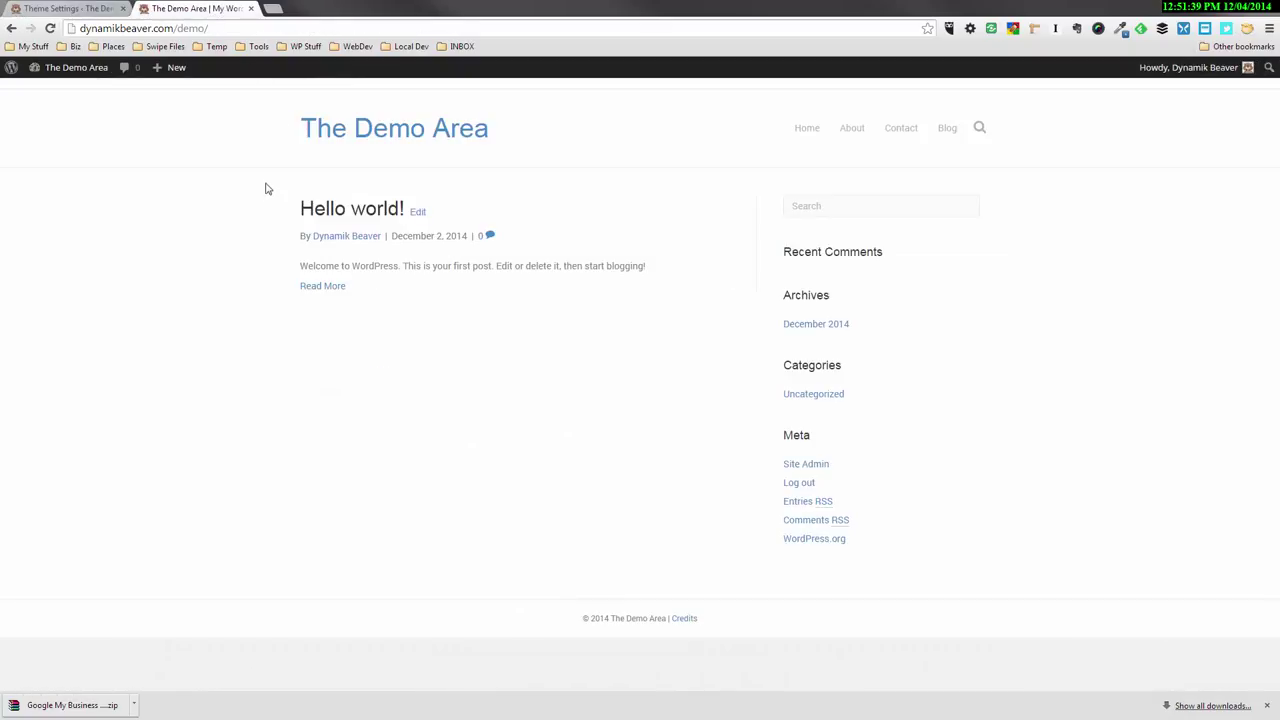
# Step: Reload the front page without a top bar, then reopen the Top Bar theme settings
pyautogui.press('F5')
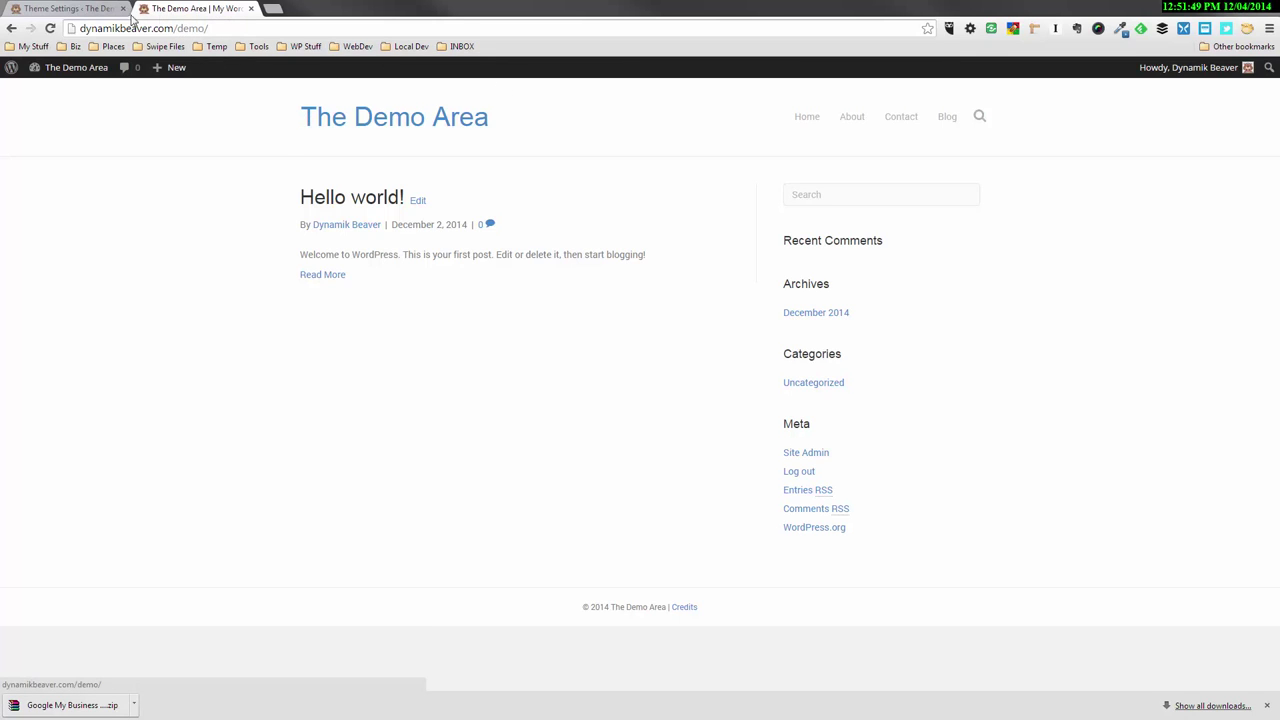
pyautogui.click(78, 10)
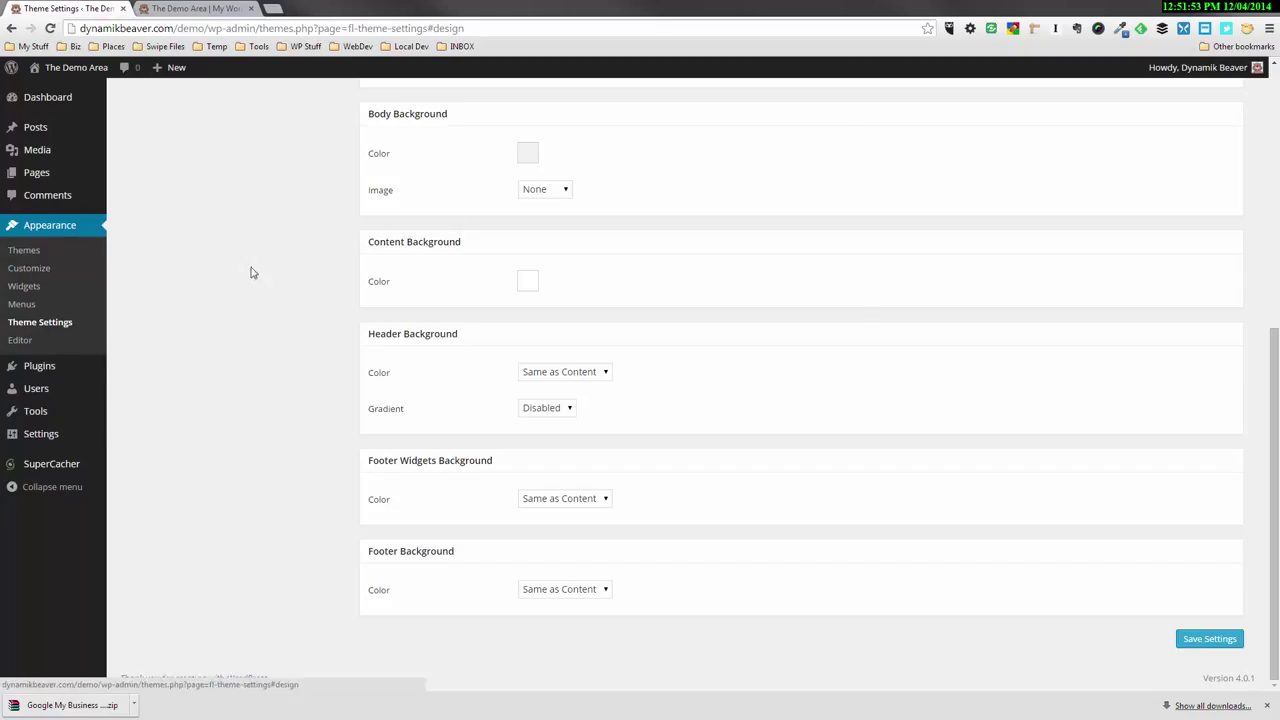
pyautogui.scroll(5, 251, 271)
pyautogui.click(189, 241)
# Step: Save a 1 Column top bar whose Column 1 text is a 'Call' line with a phone number
pyautogui.click(558, 250)
pyautogui.click(557, 281)
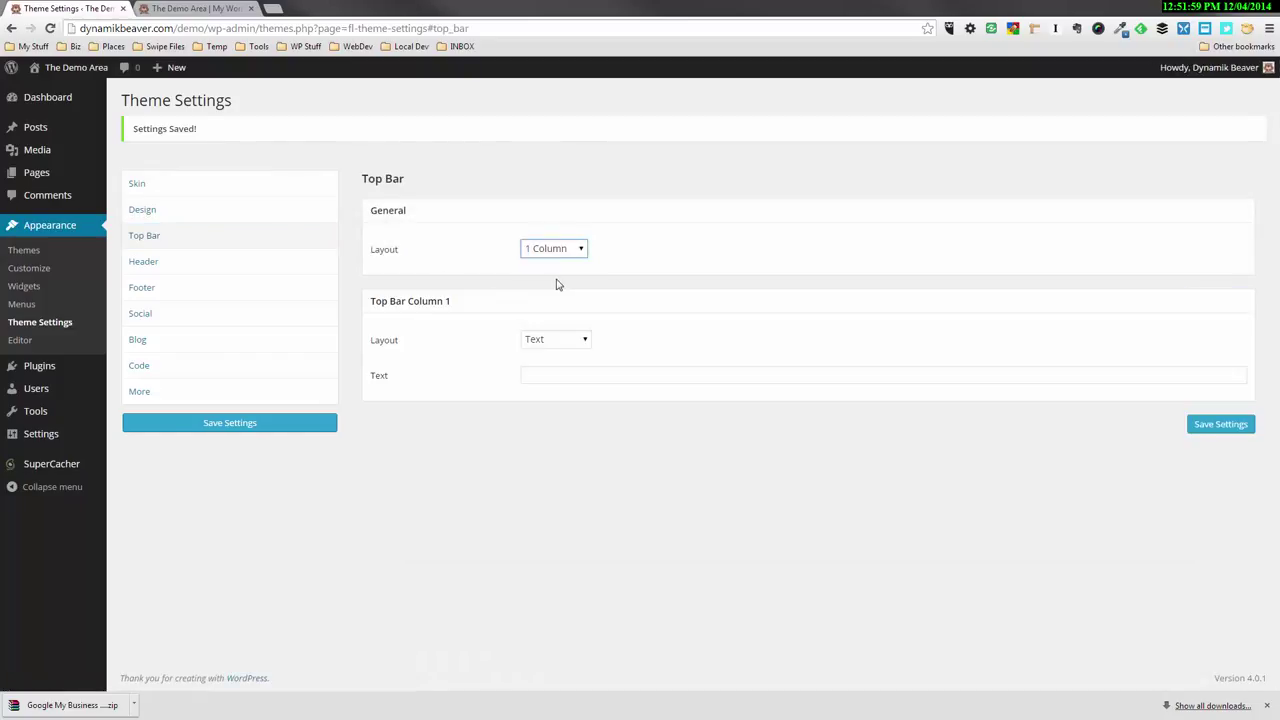
pyautogui.click(540, 374)
pyautogui.write('Call 1-800-12')
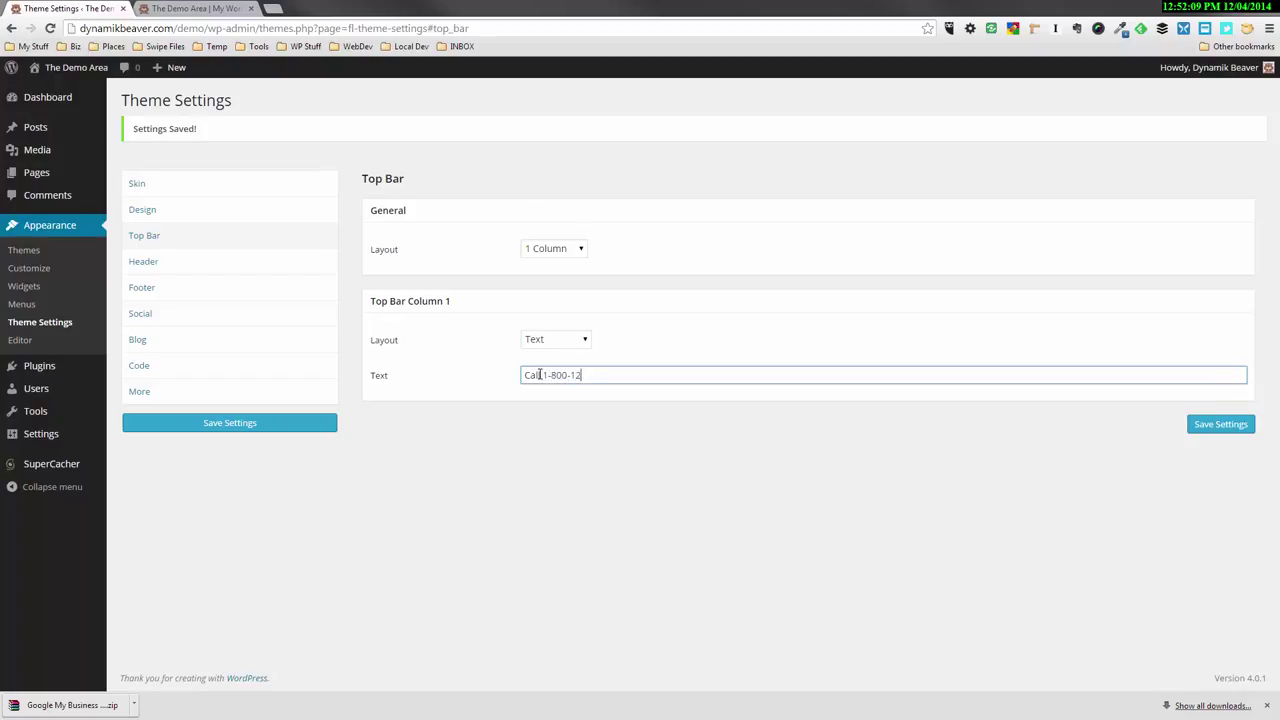
pyautogui.write('3-4567')
pyautogui.click(1220, 424)
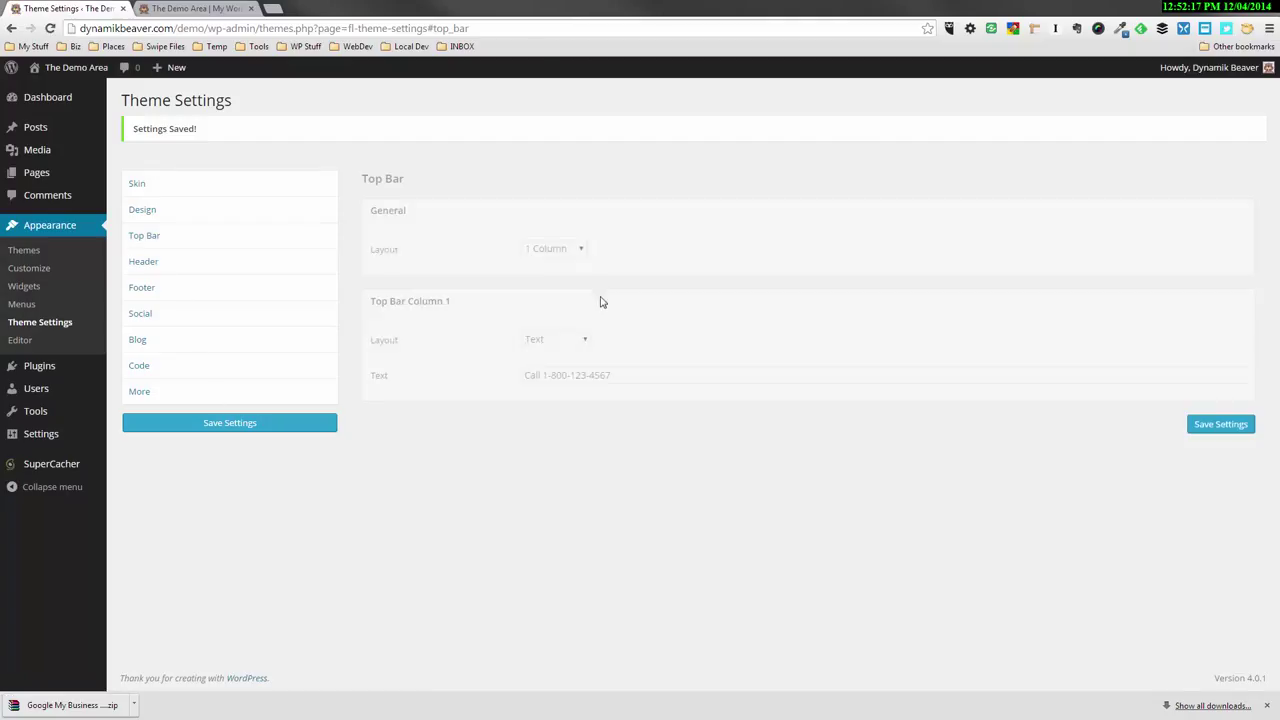
pyautogui.click(185, 10)
pyautogui.press('F5')
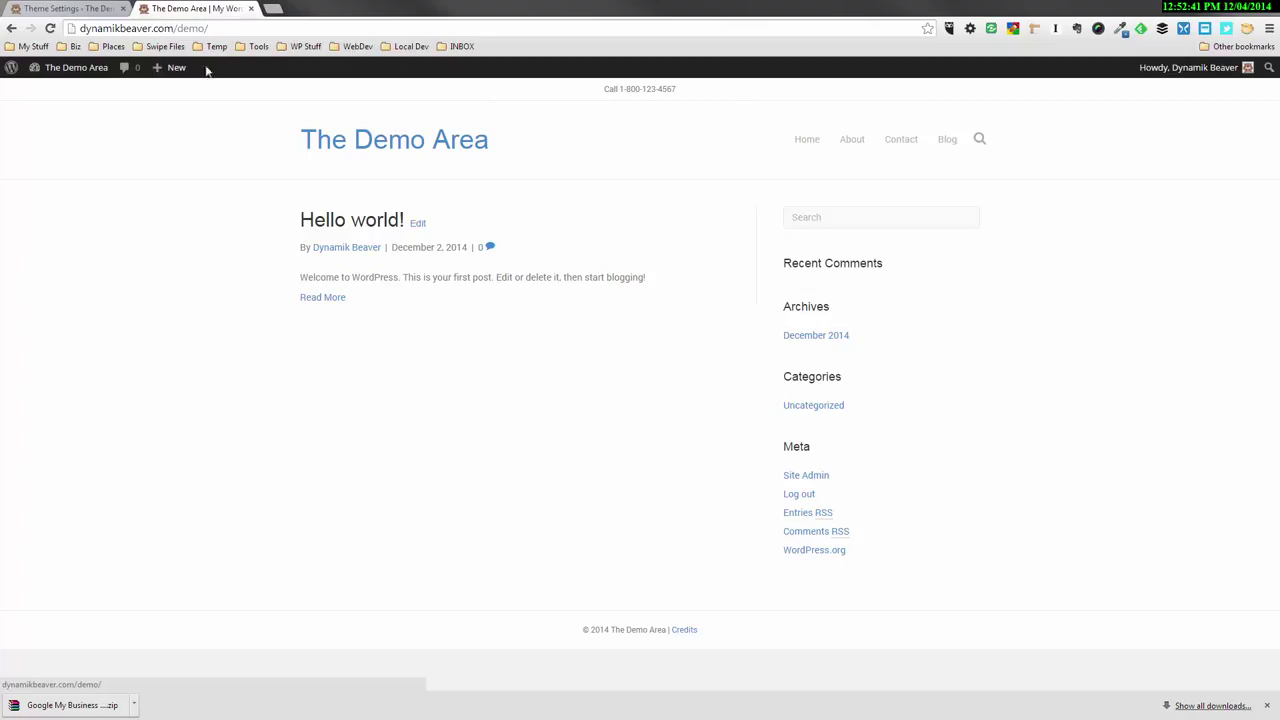
pyautogui.click(79, 9)
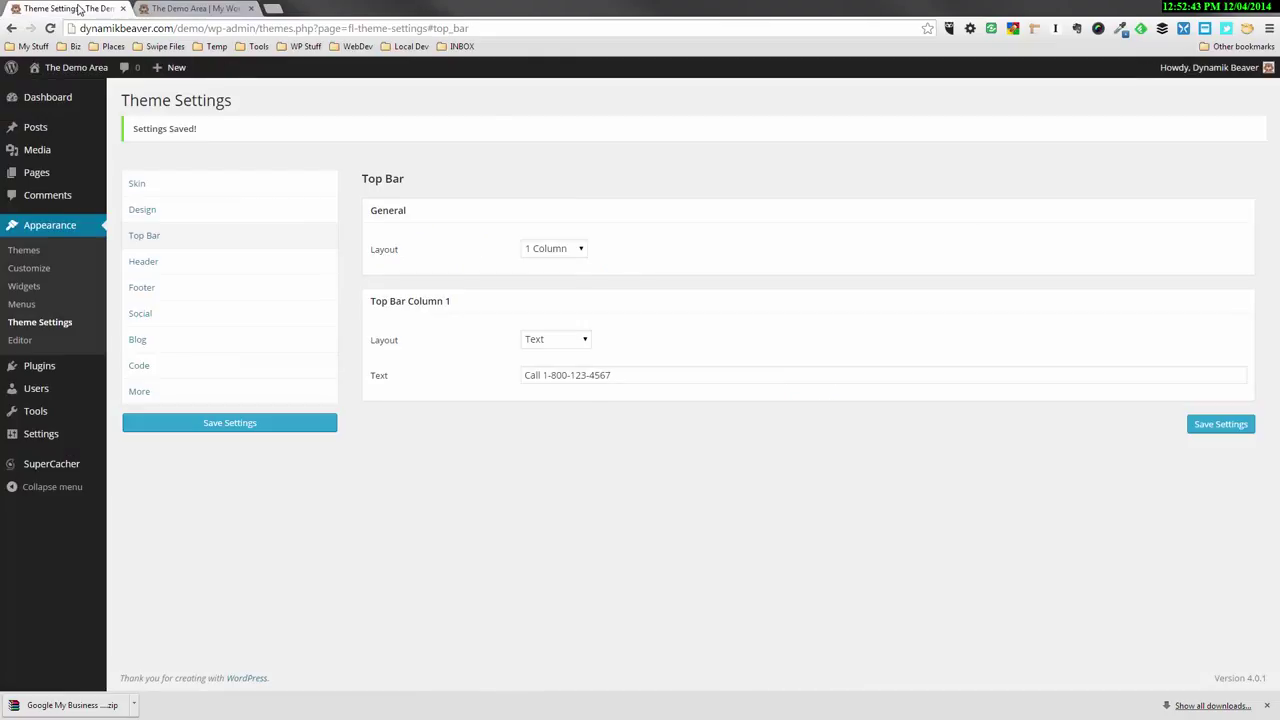
# Step: Switch the Top Bar Layout to 2 Columns, save, and reload the demo front page
pyautogui.click(577, 250)
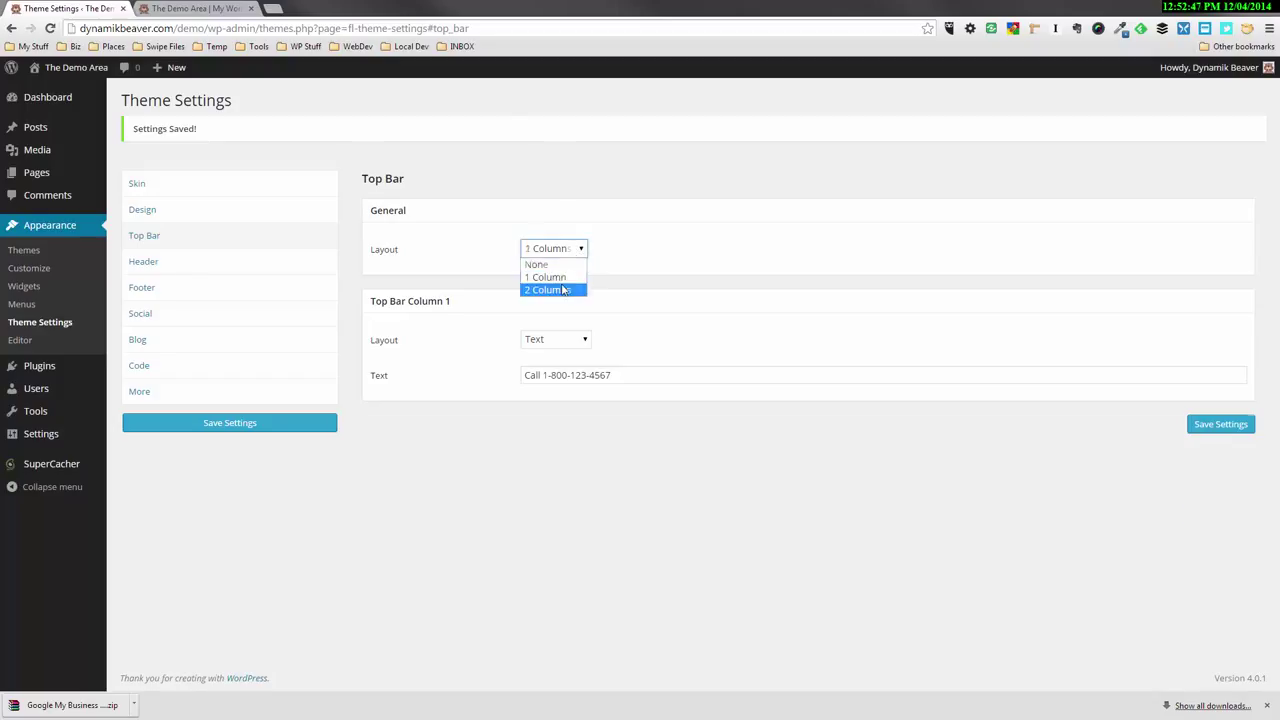
pyautogui.click(563, 290)
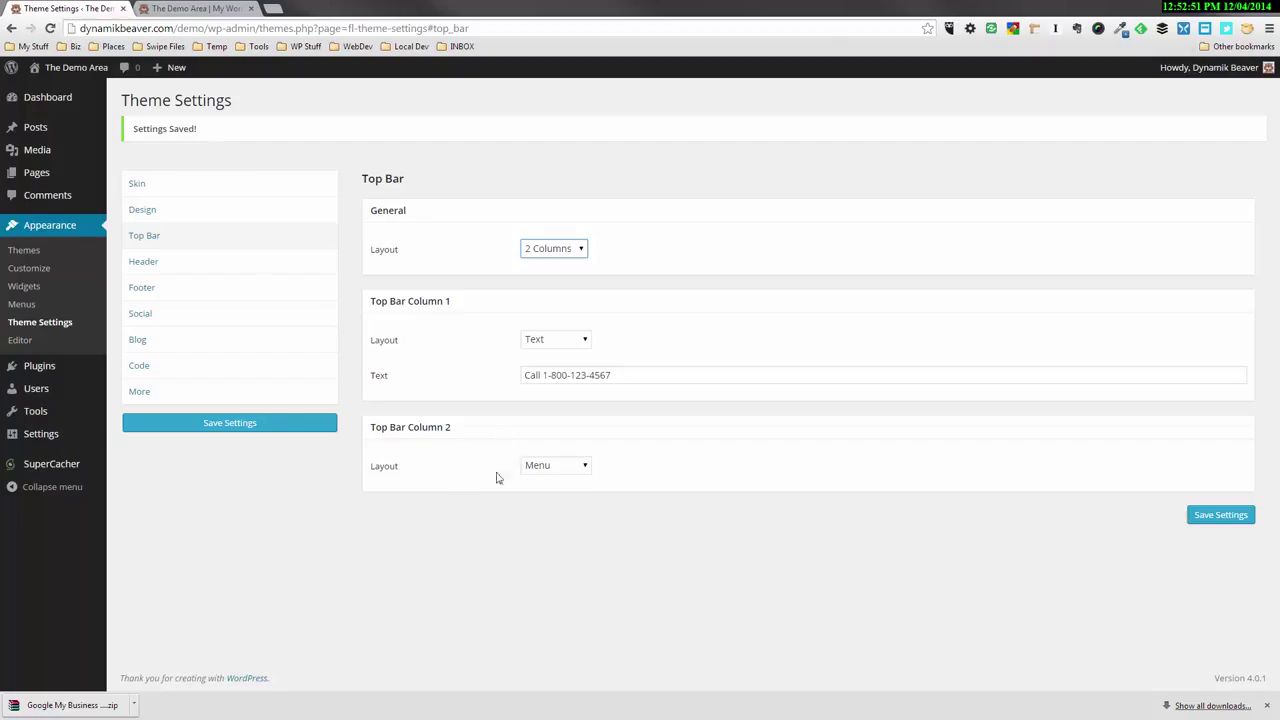
pyautogui.click(1207, 522)
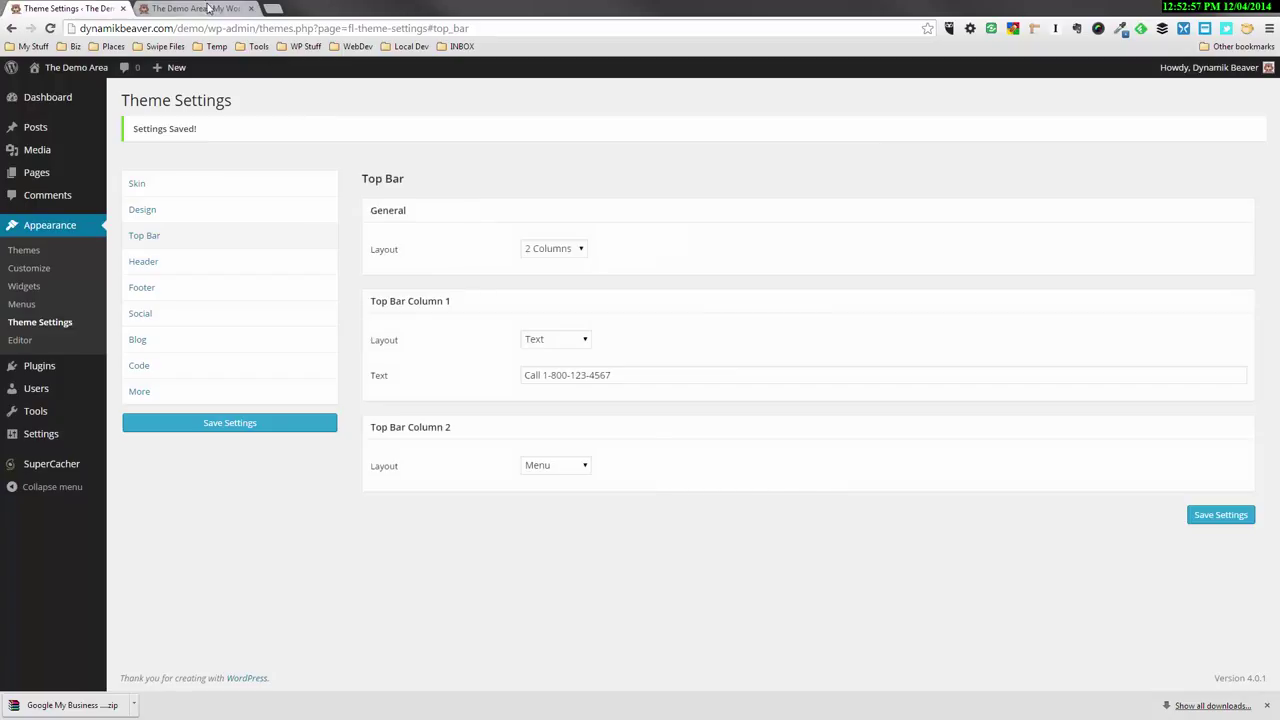
pyautogui.click(208, 8)
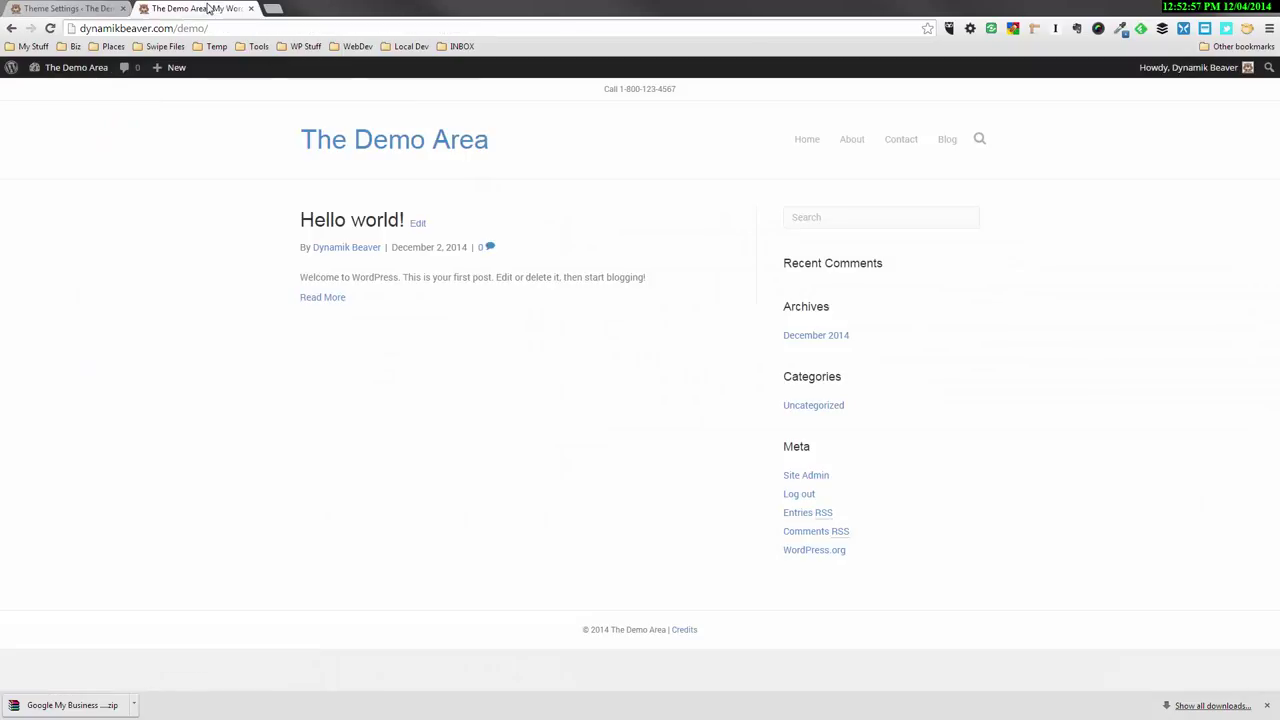
pyautogui.press('F5')
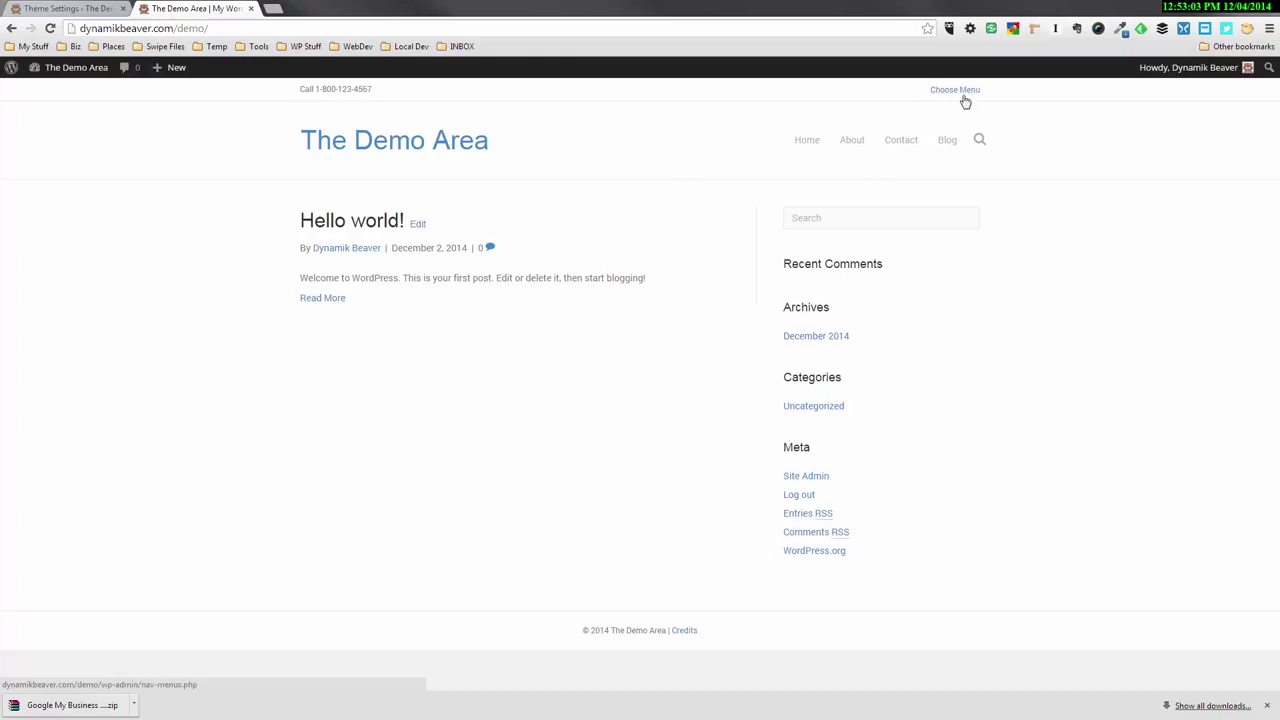
# Step: Set Top Bar Column 2 to Text, paste Column 1's call line into it, and save
pyautogui.click(70, 8)
pyautogui.click(560, 468)
pyautogui.click(557, 480)
pyautogui.moveTo(629, 375); pyautogui.dragTo(439, 377)
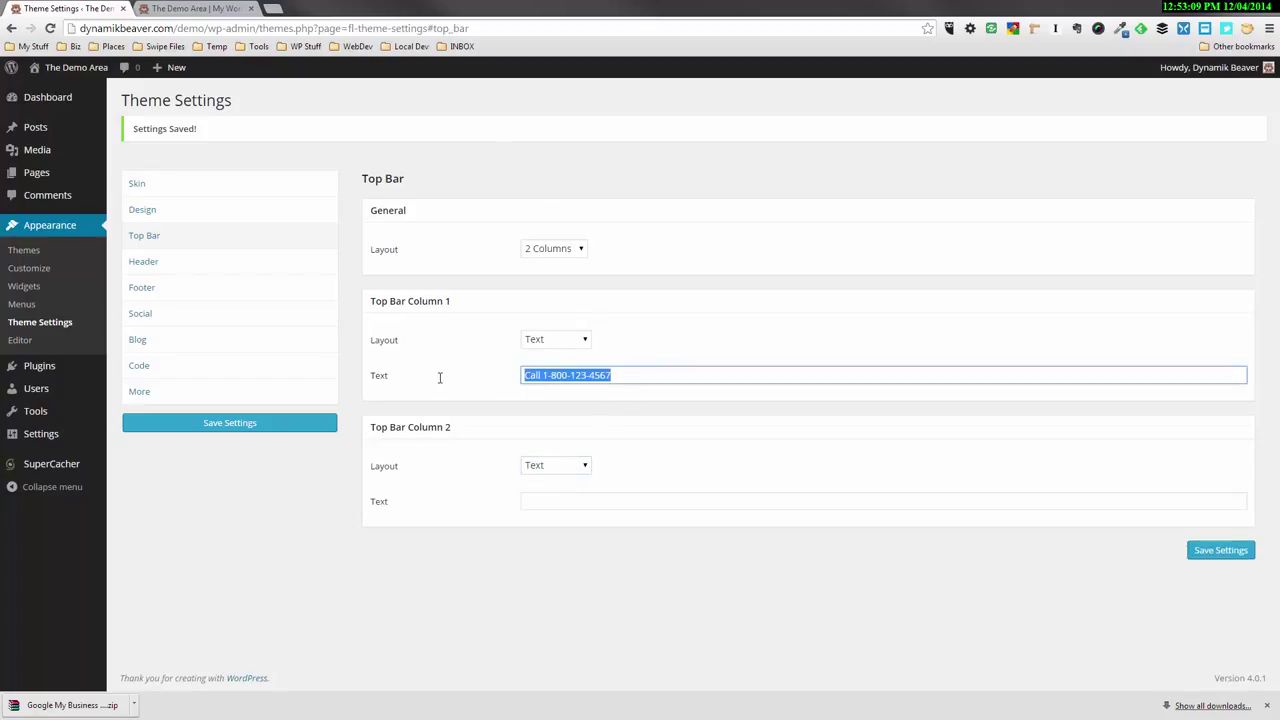
pyautogui.hotkey('ctrl', 'c')
pyautogui.click(610, 502)
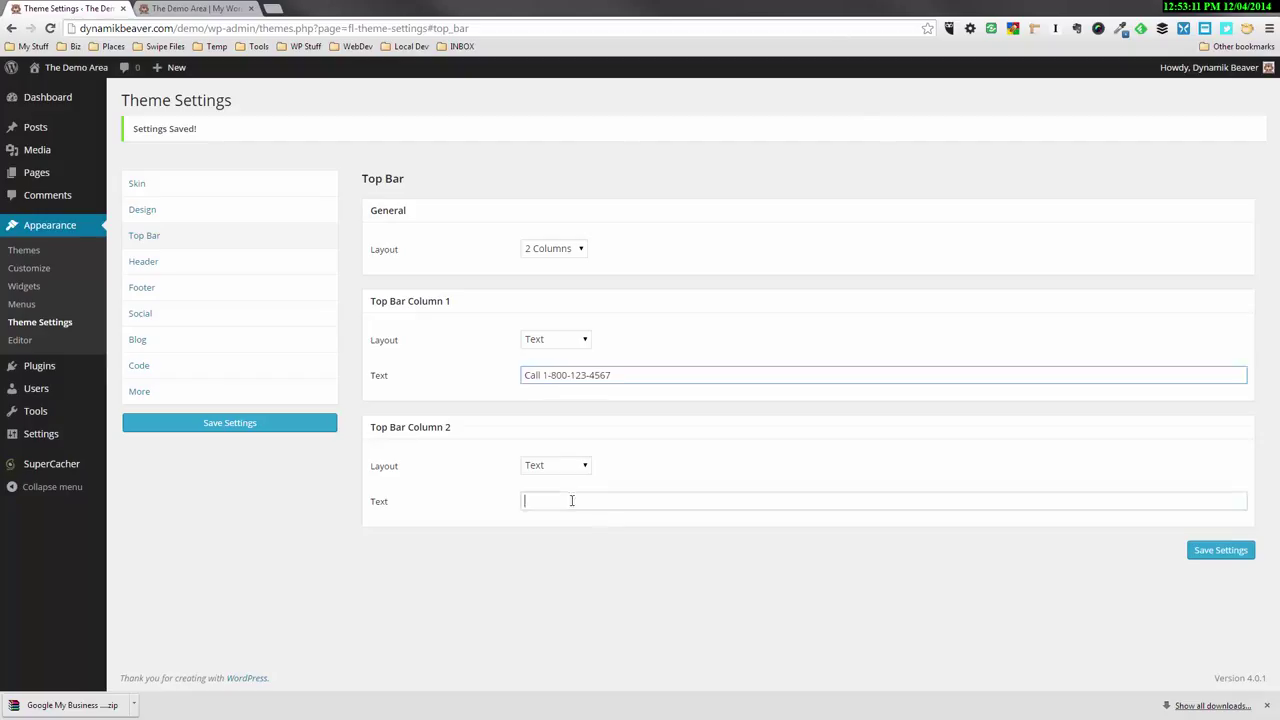
pyautogui.hotkey('ctrl', 'v')
pyautogui.click(1210, 553)
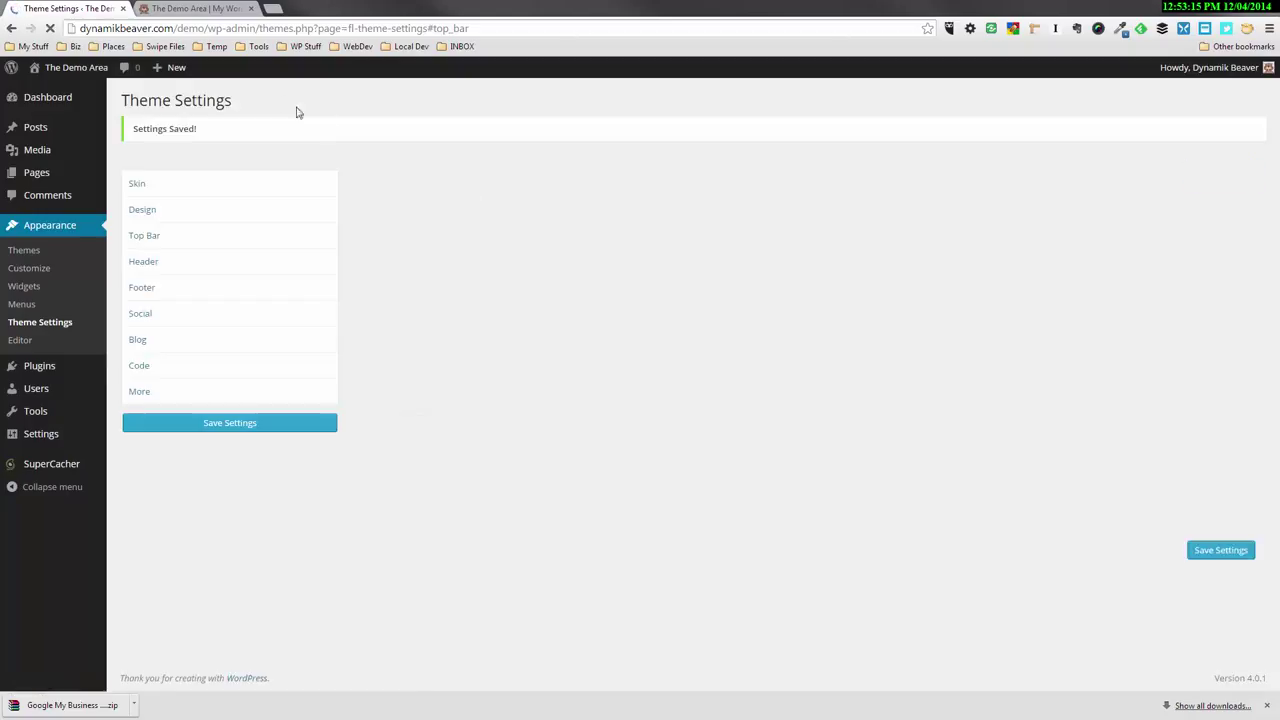
# Step: Reload the live site to confirm the call line appears in both top bar columns
pyautogui.click(190, 10)
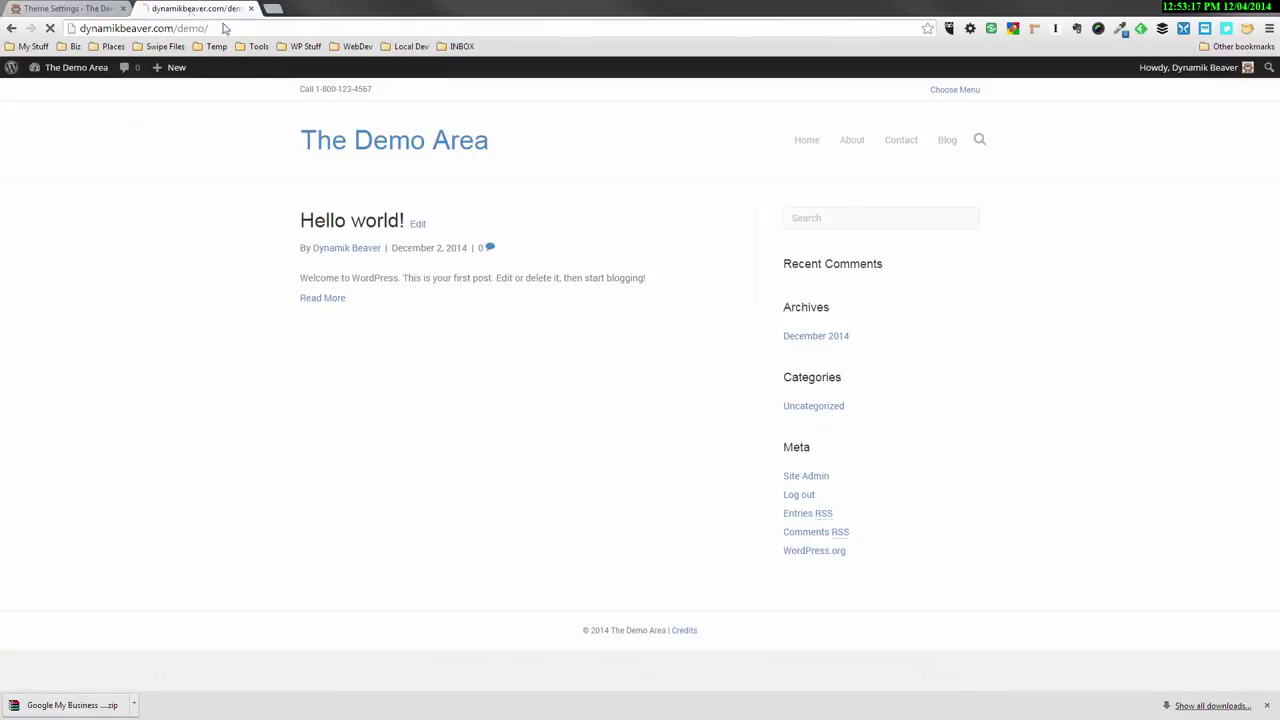
pyautogui.press('F5')
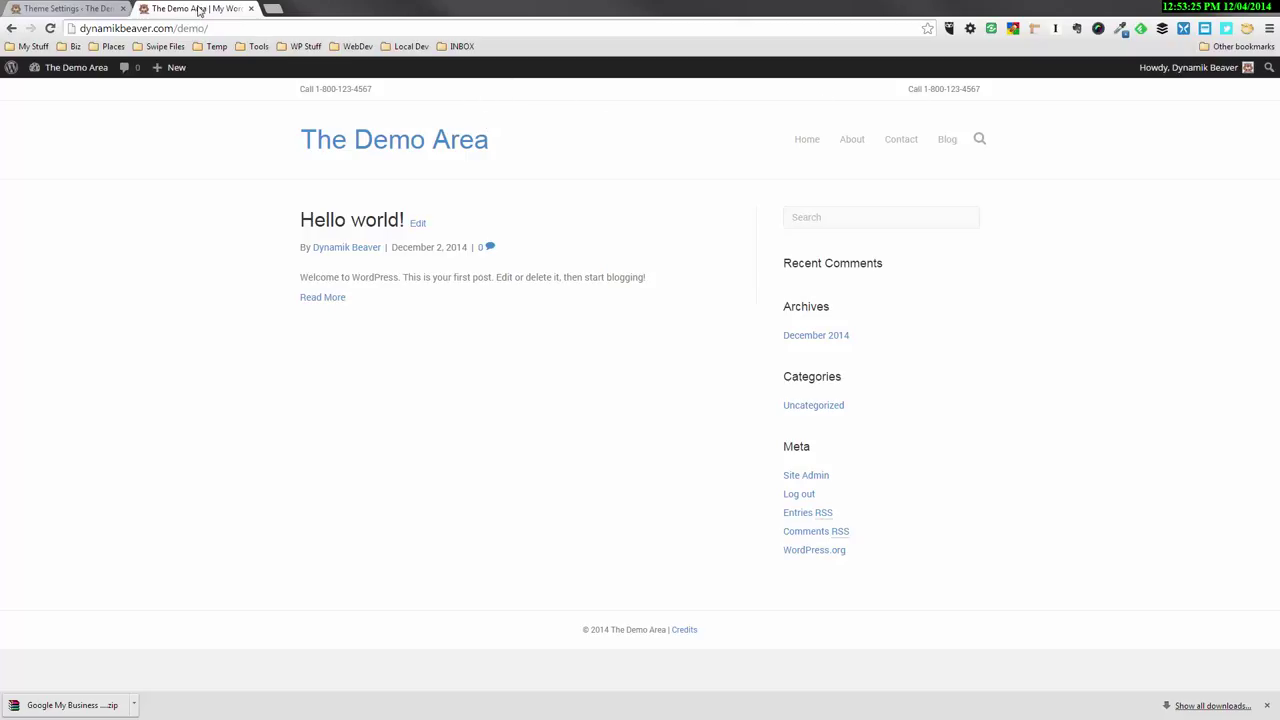
pyautogui.click(62, 9)
pyautogui.click(578, 341)
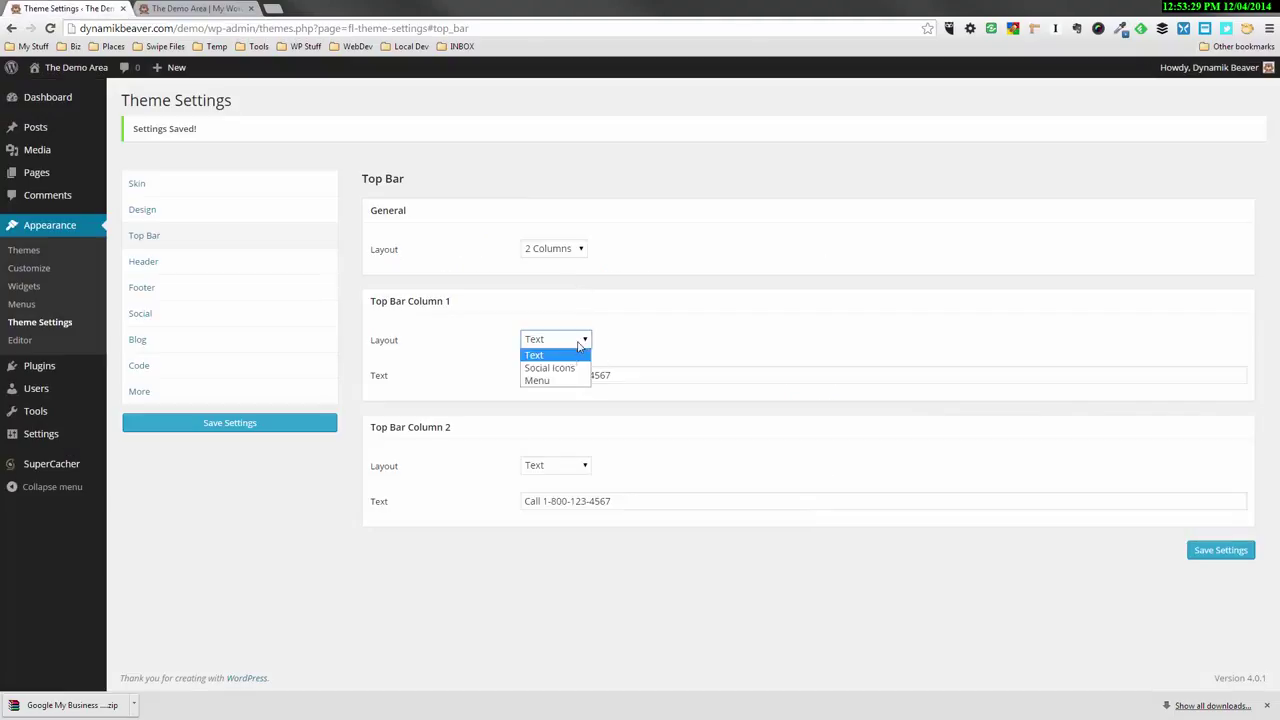
# Step: Change Top Bar Column 1 Layout to Menu, save, and reload the live site
pyautogui.click(559, 382)
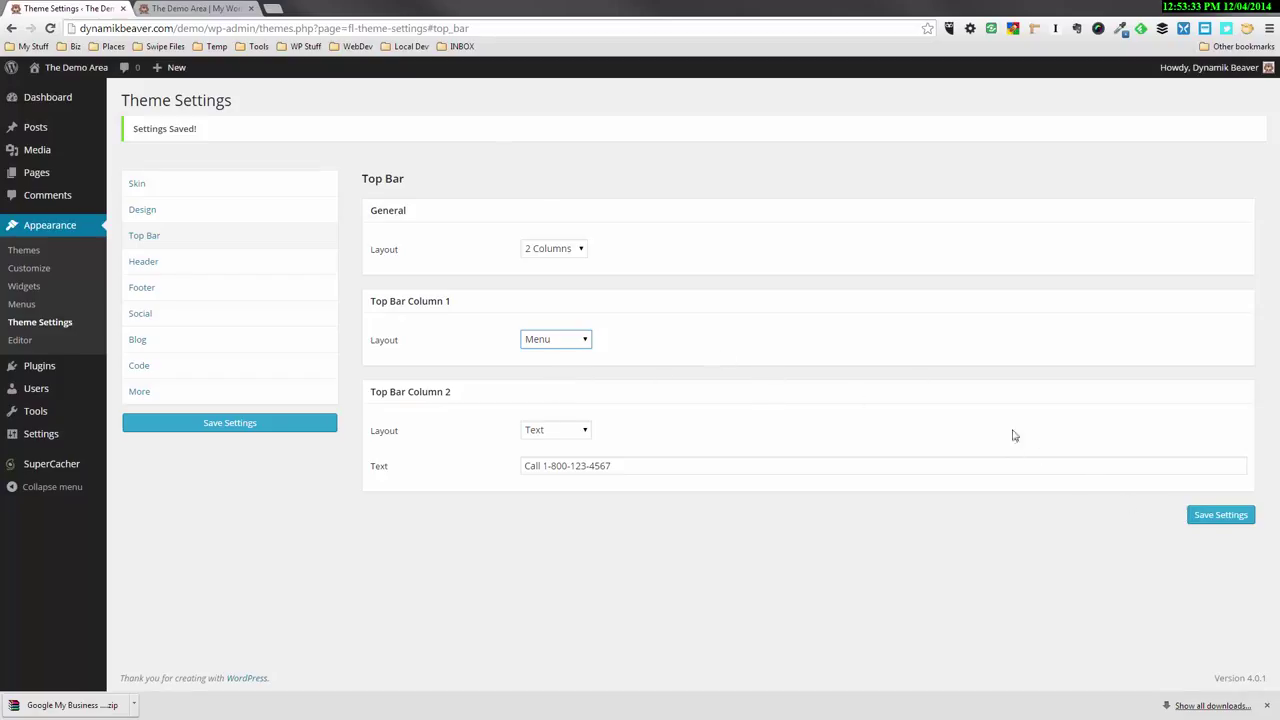
pyautogui.click(1222, 516)
pyautogui.click(220, 9)
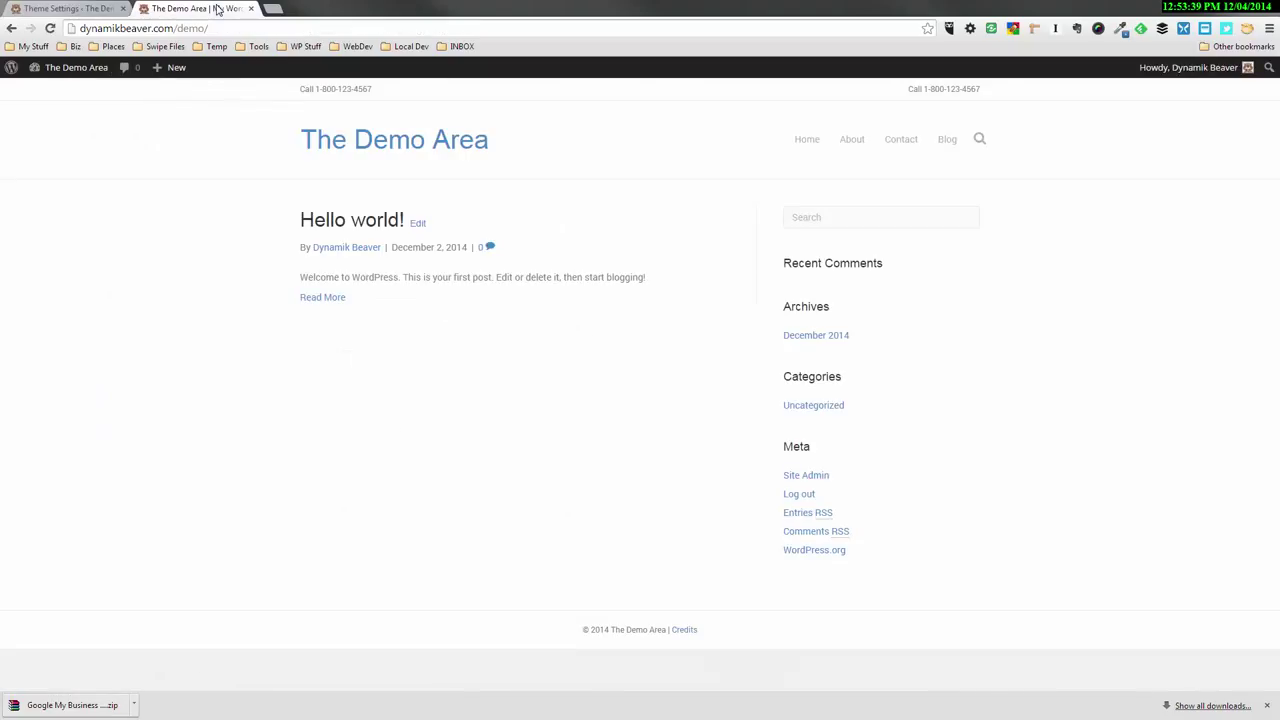
pyautogui.press('F5')
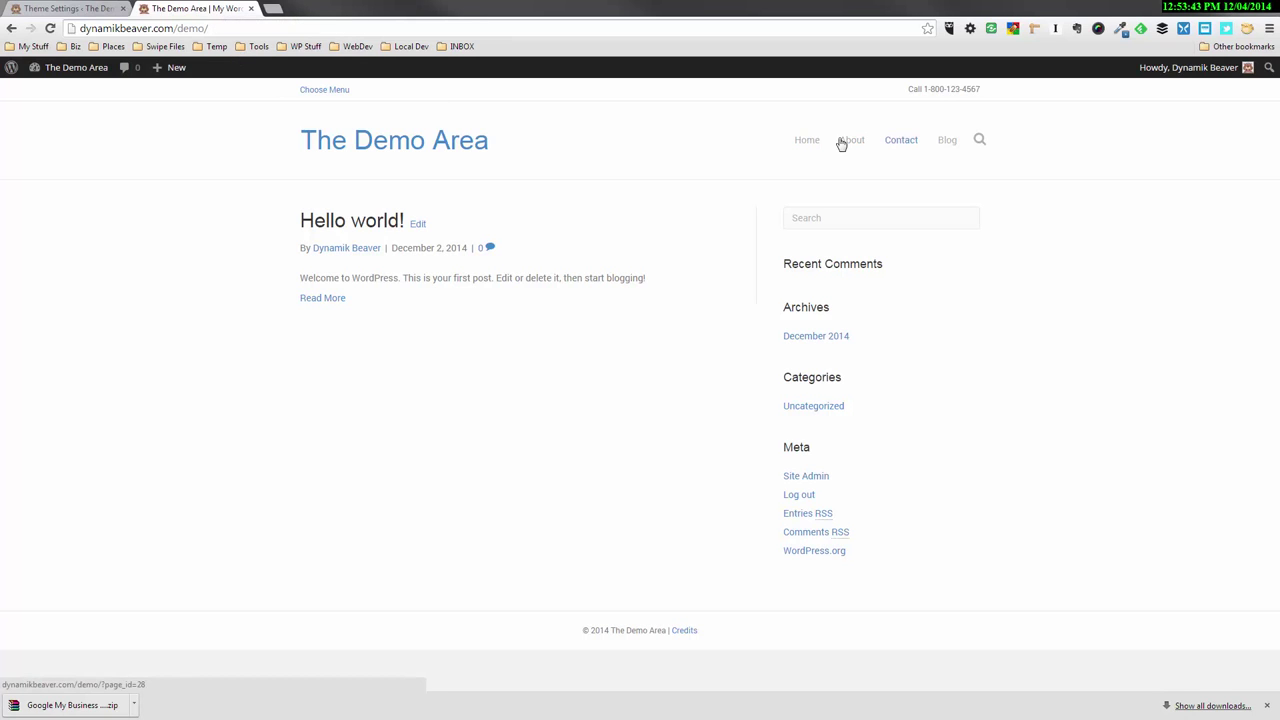
# Step: Assign main-menu to the Top Bar Menu theme location, save it, and view the site
pyautogui.click(318, 92)
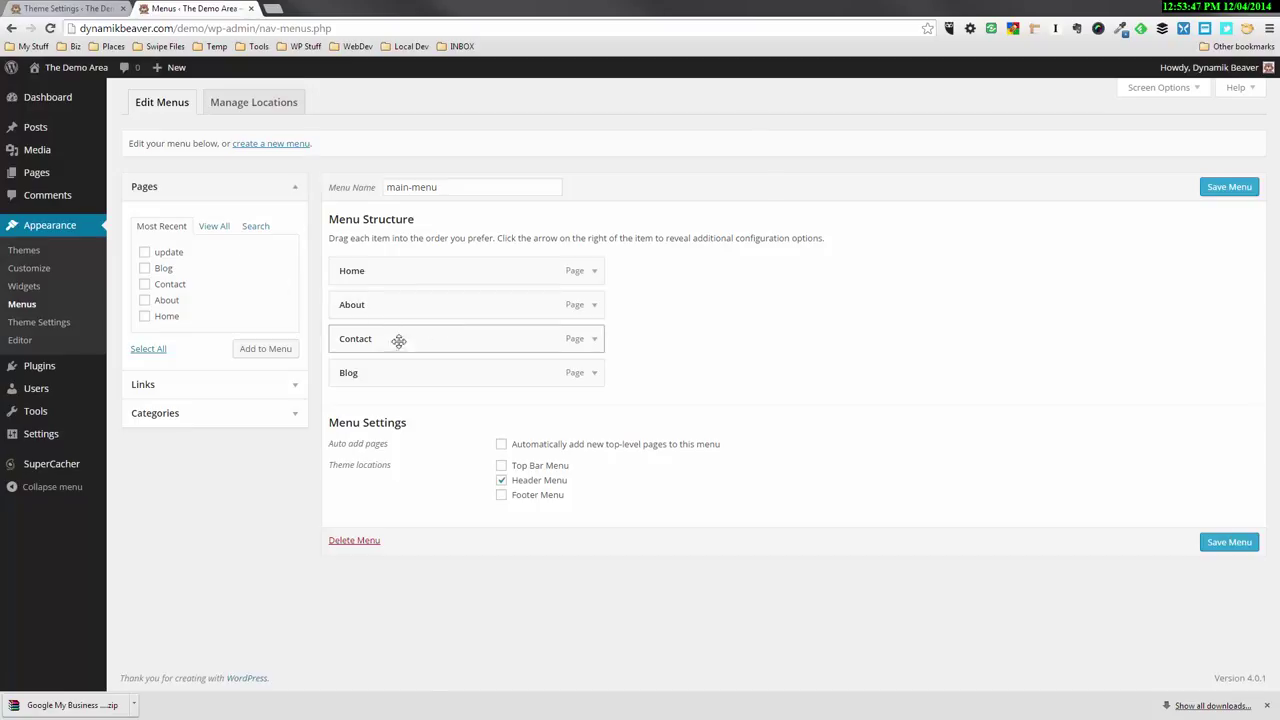
pyautogui.click(500, 466)
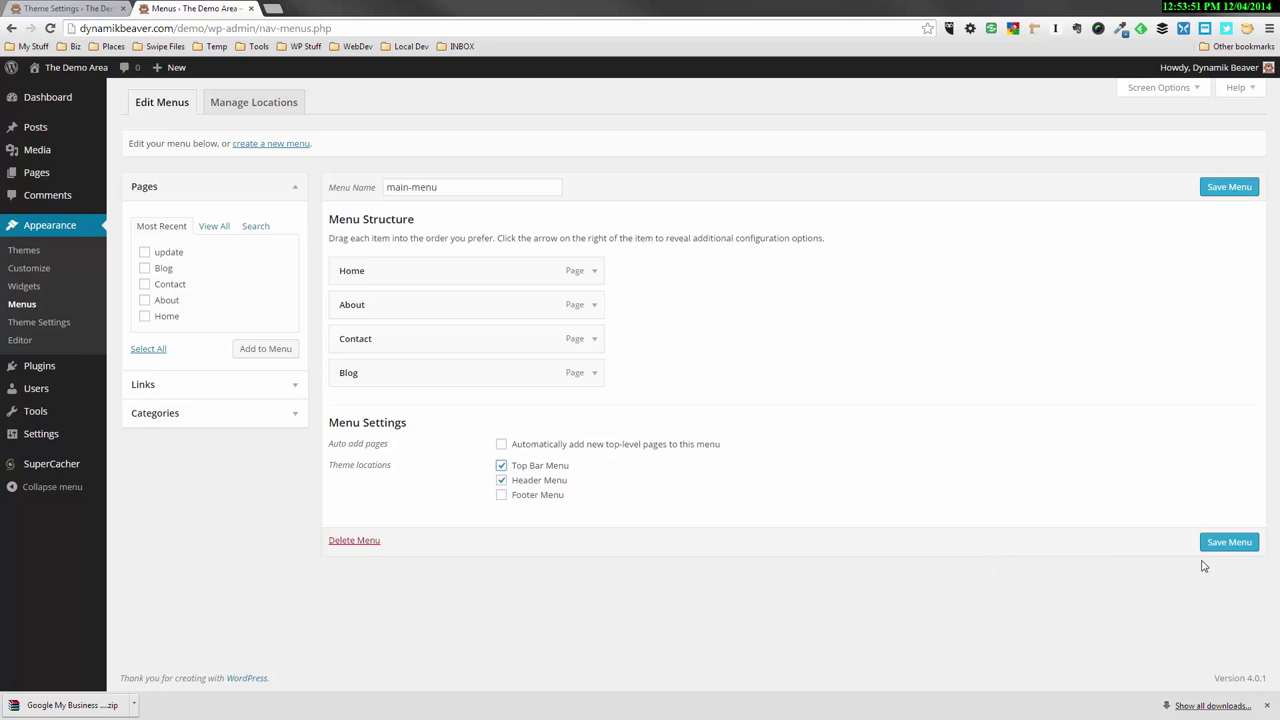
pyautogui.click(1228, 546)
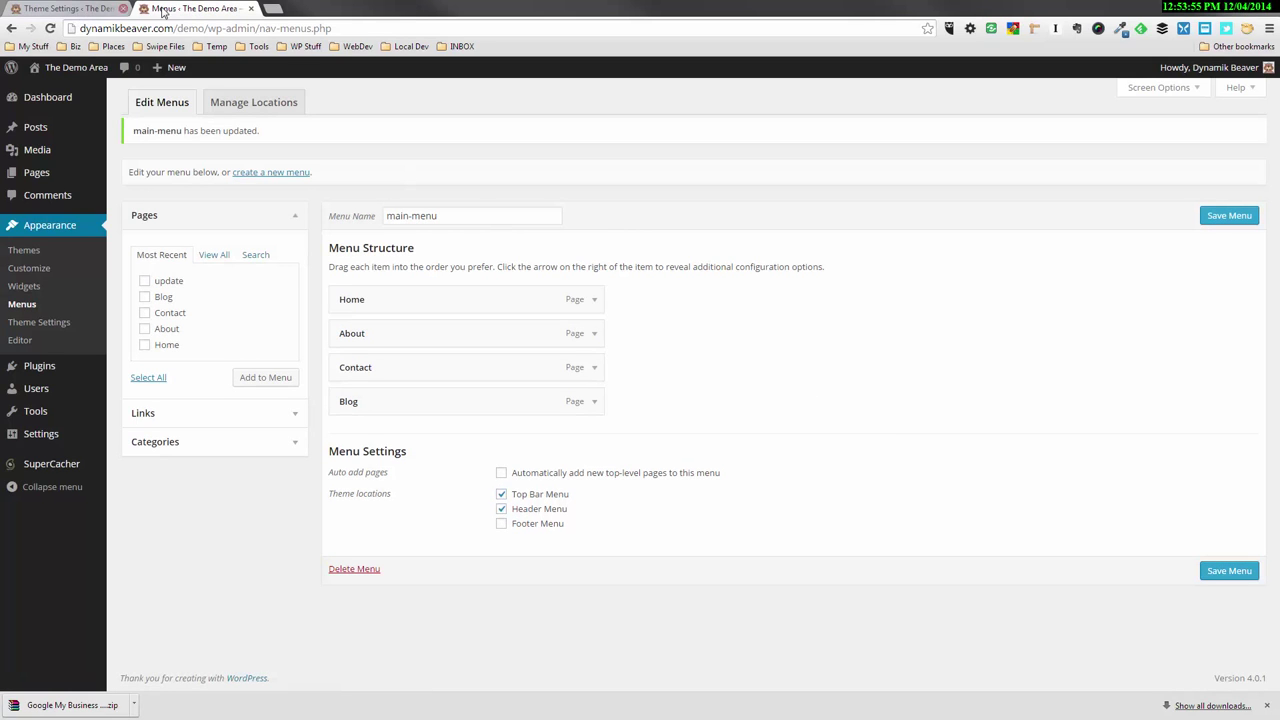
pyautogui.click(93, 67)
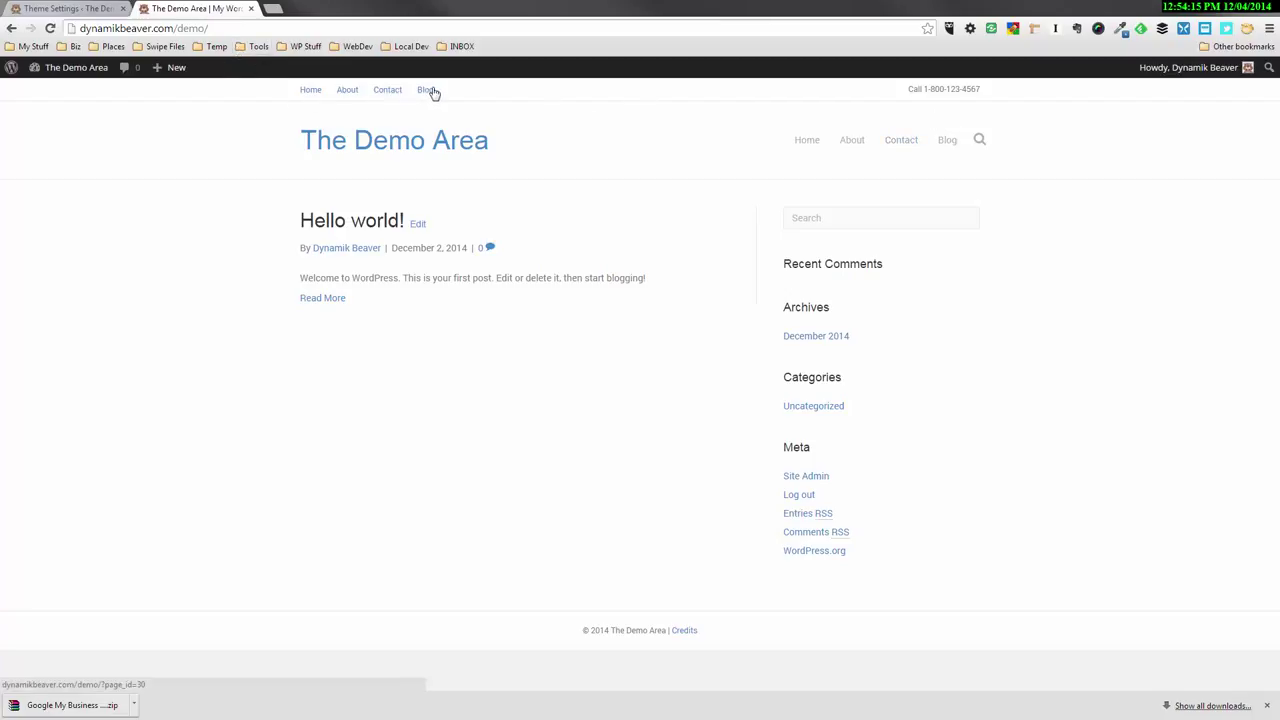
# Step: In Design settings, set Top Bar Background Color to Custom with Gradient Enabled
pyautogui.click(72, 10)
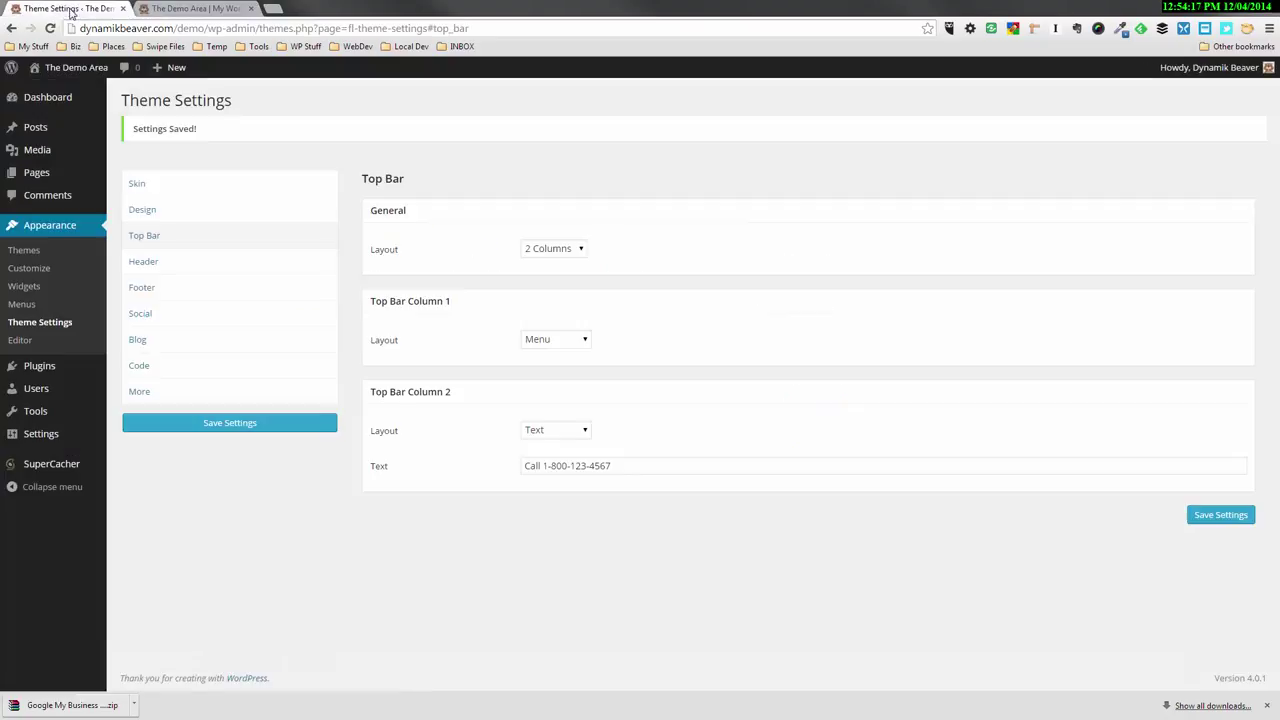
pyautogui.click(163, 210)
pyautogui.scroll(-2, 412, 360)
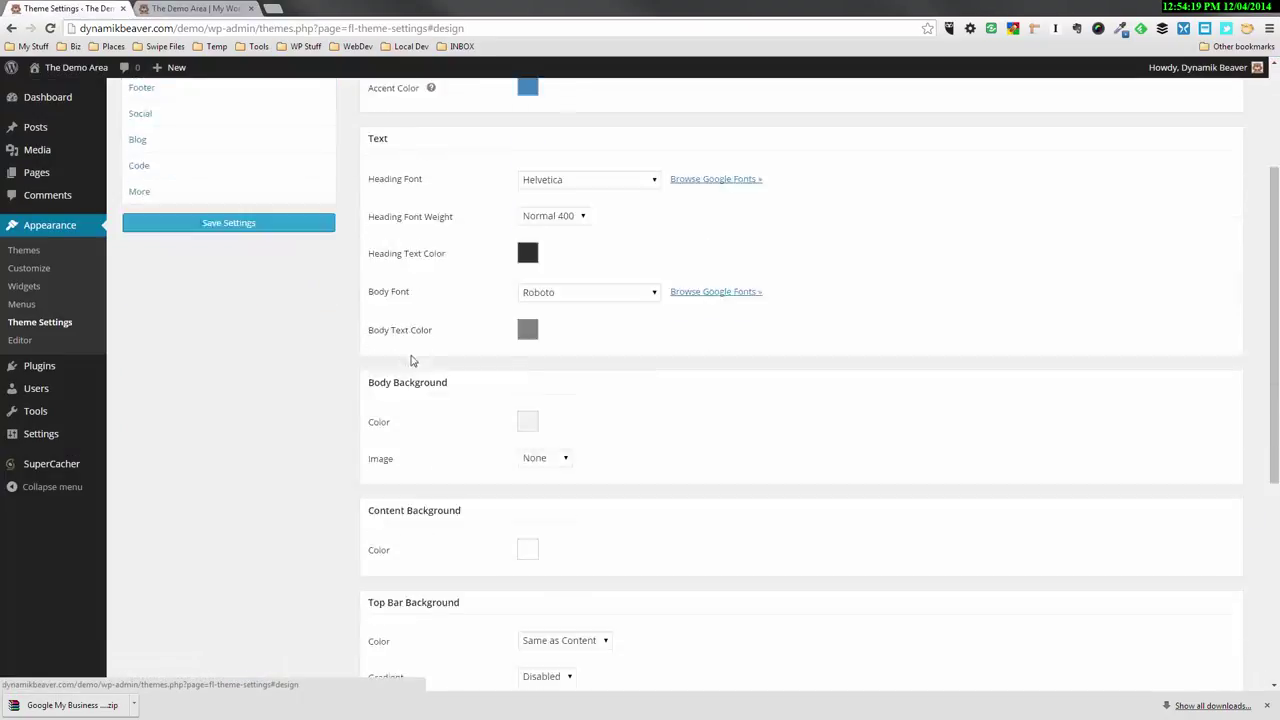
pyautogui.scroll(-1, 412, 360)
pyautogui.scroll(-1, 436, 406)
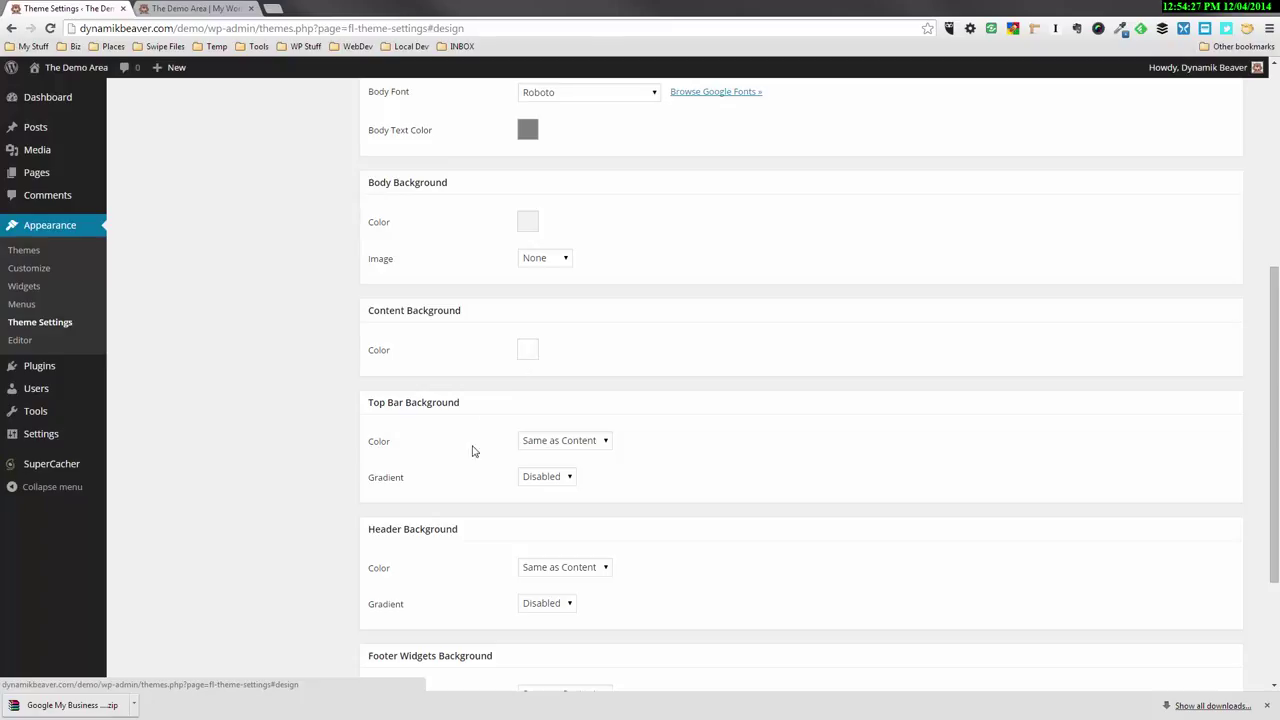
pyautogui.click(598, 441)
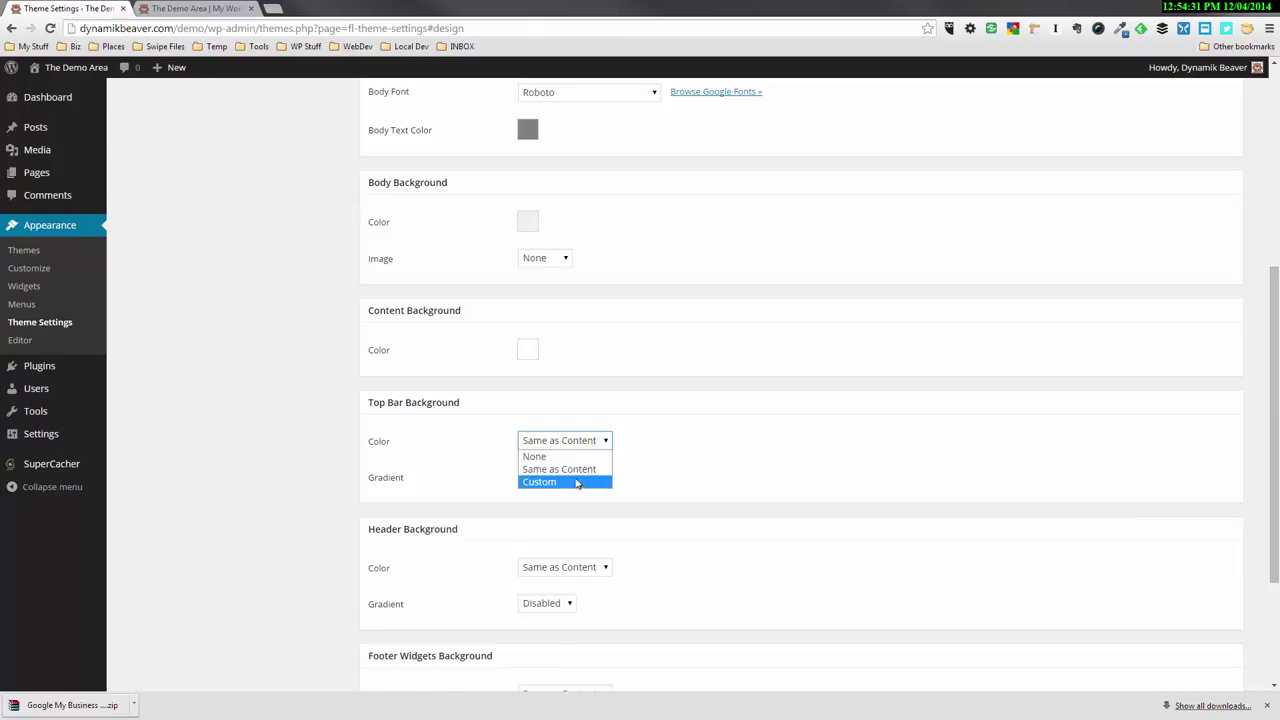
pyautogui.click(575, 482)
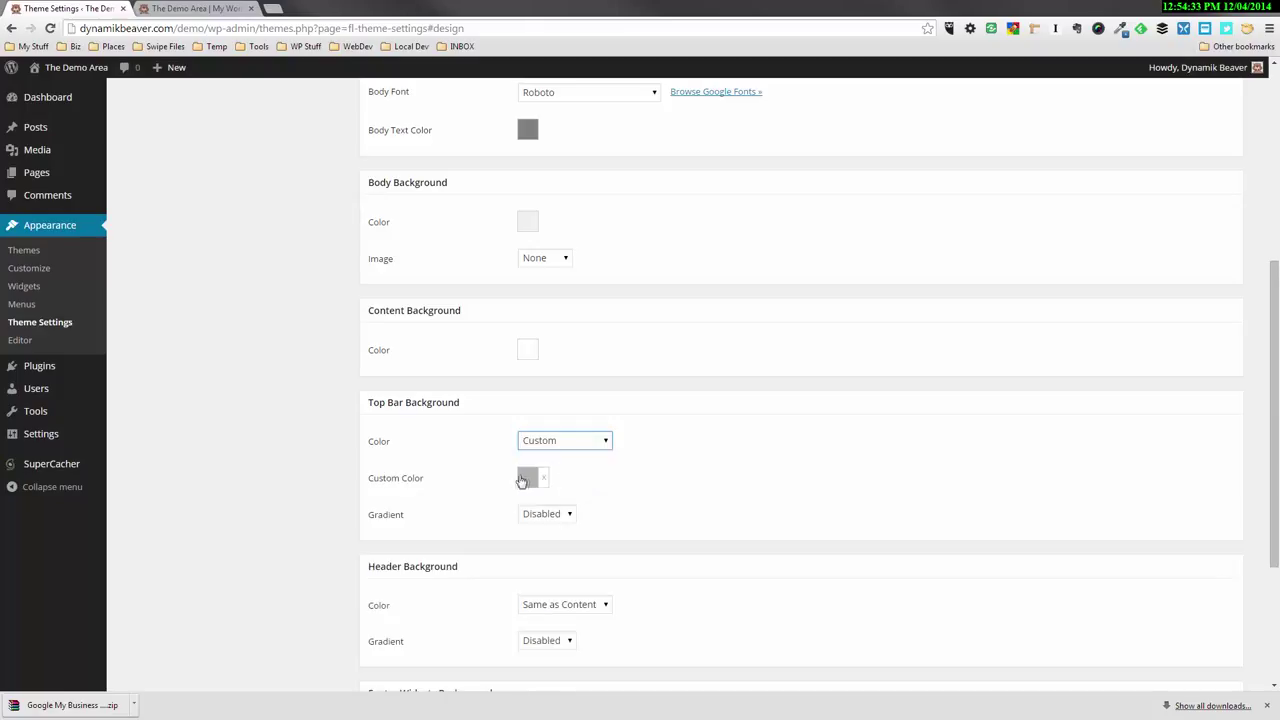
pyautogui.click(550, 518)
pyautogui.click(549, 543)
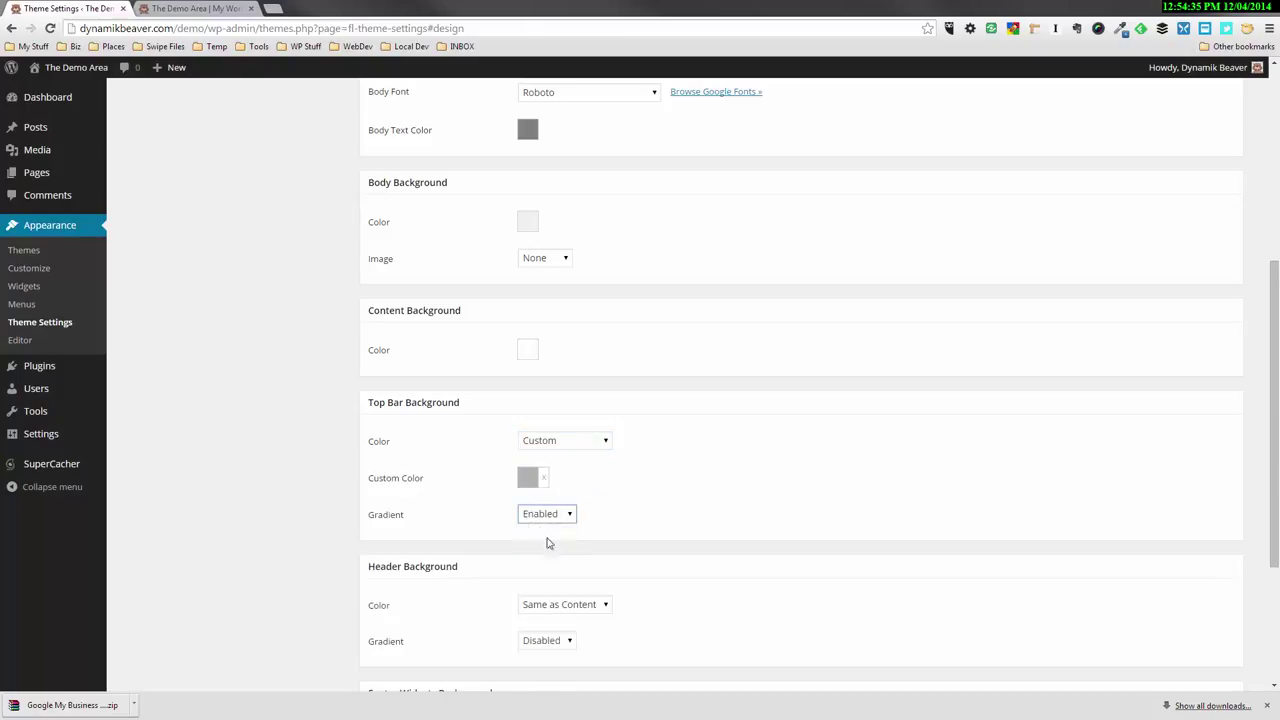
# Step: Save the design settings and reload the live site to see the gray top bar
pyautogui.scroll(3, 791, 240)
pyautogui.scroll(-1, 837, 217)
pyautogui.scroll(-1, 700, 354)
pyautogui.scroll(3, 431, 320)
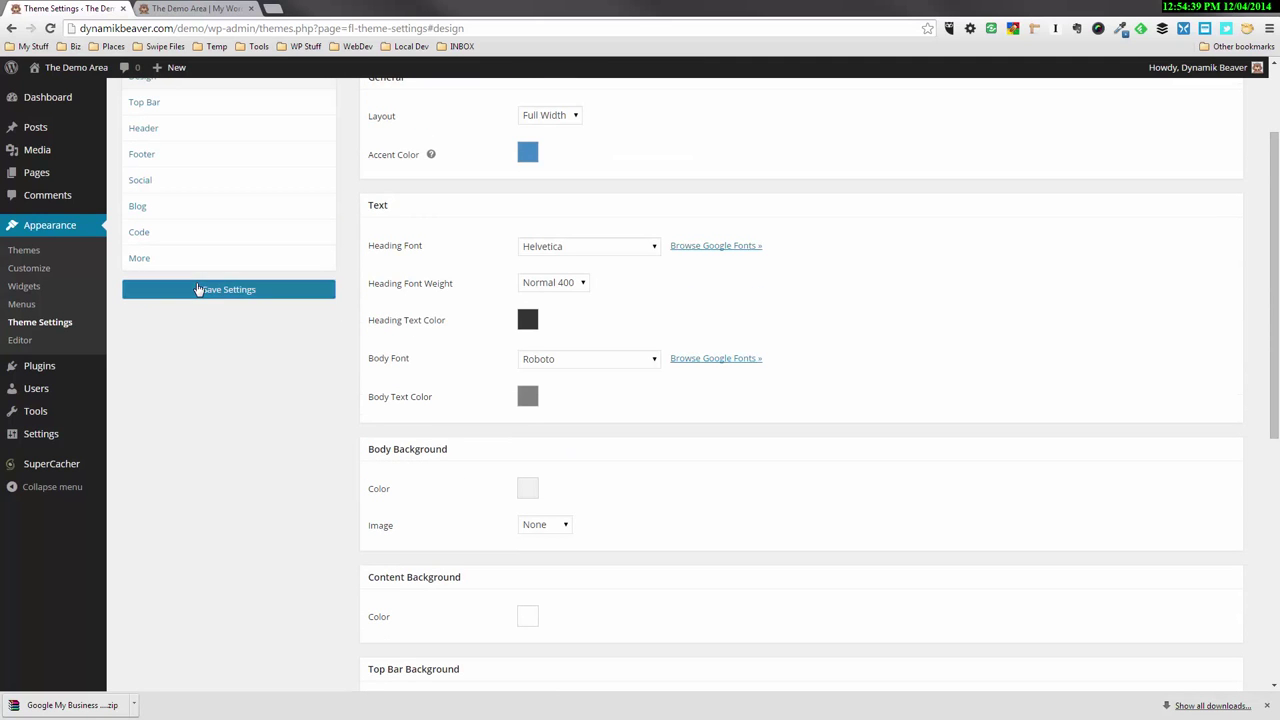
pyautogui.click(200, 289)
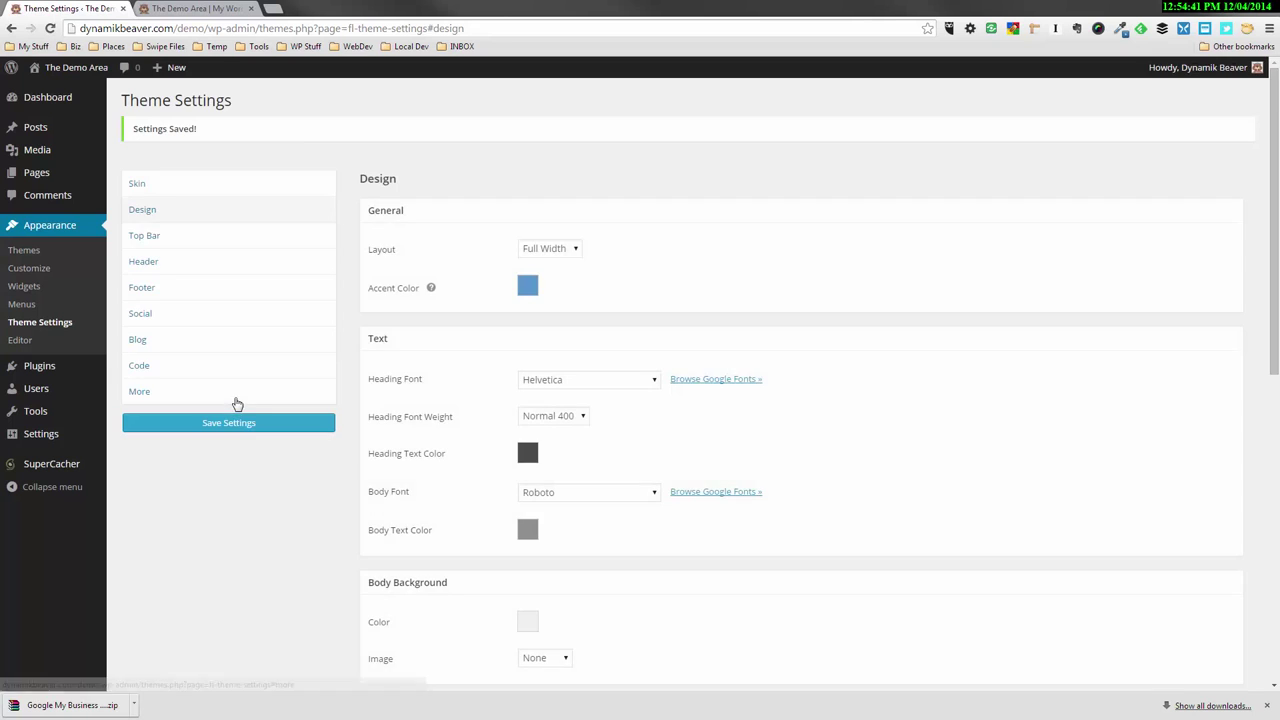
pyautogui.click(203, 10)
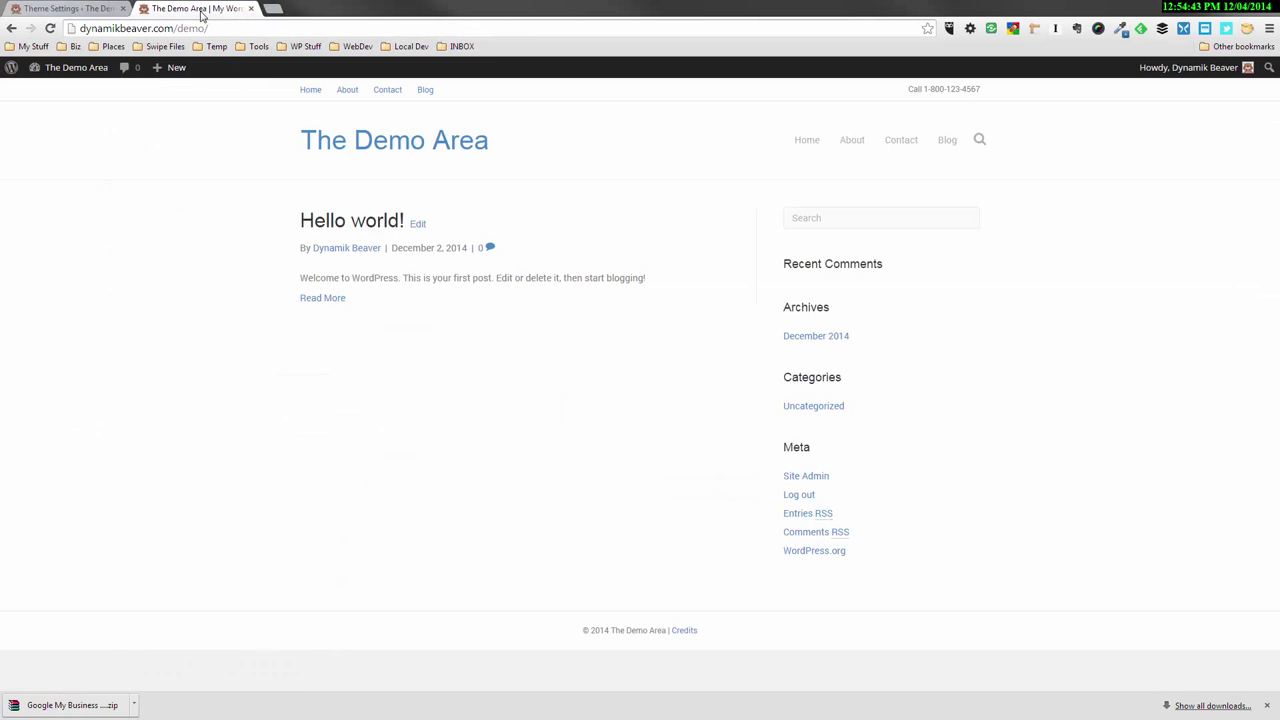
pyautogui.press('F5')
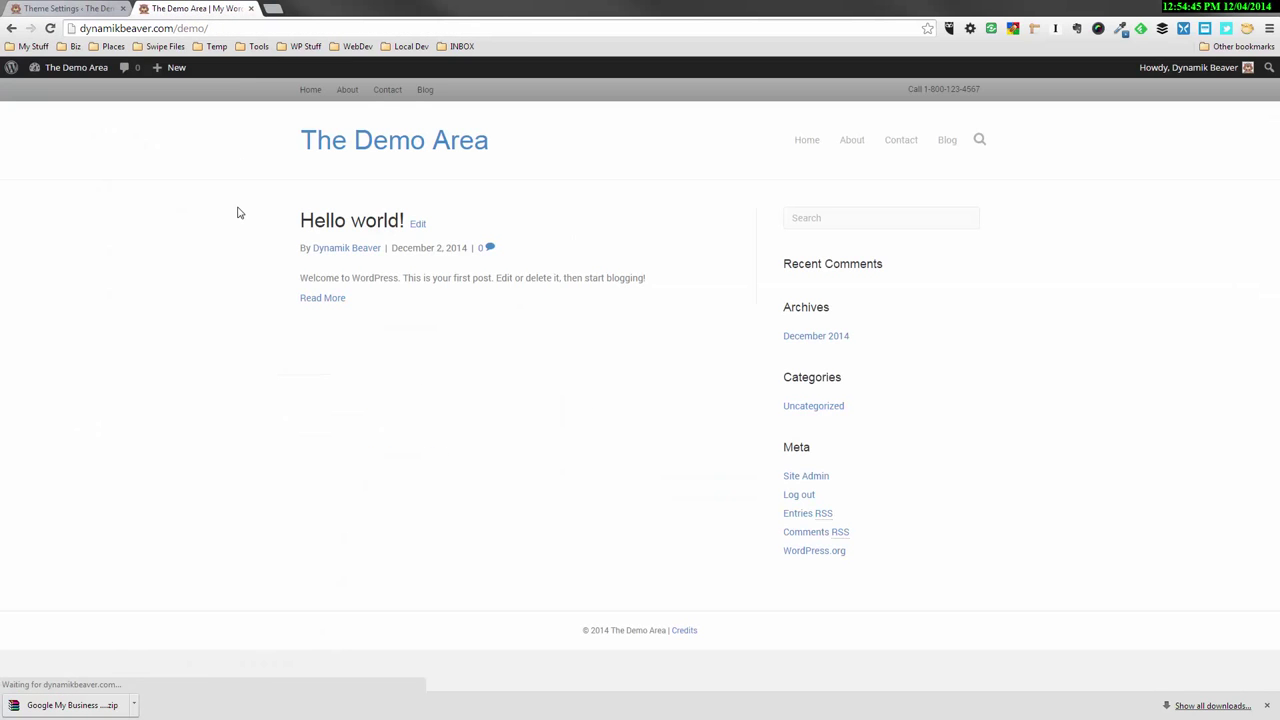
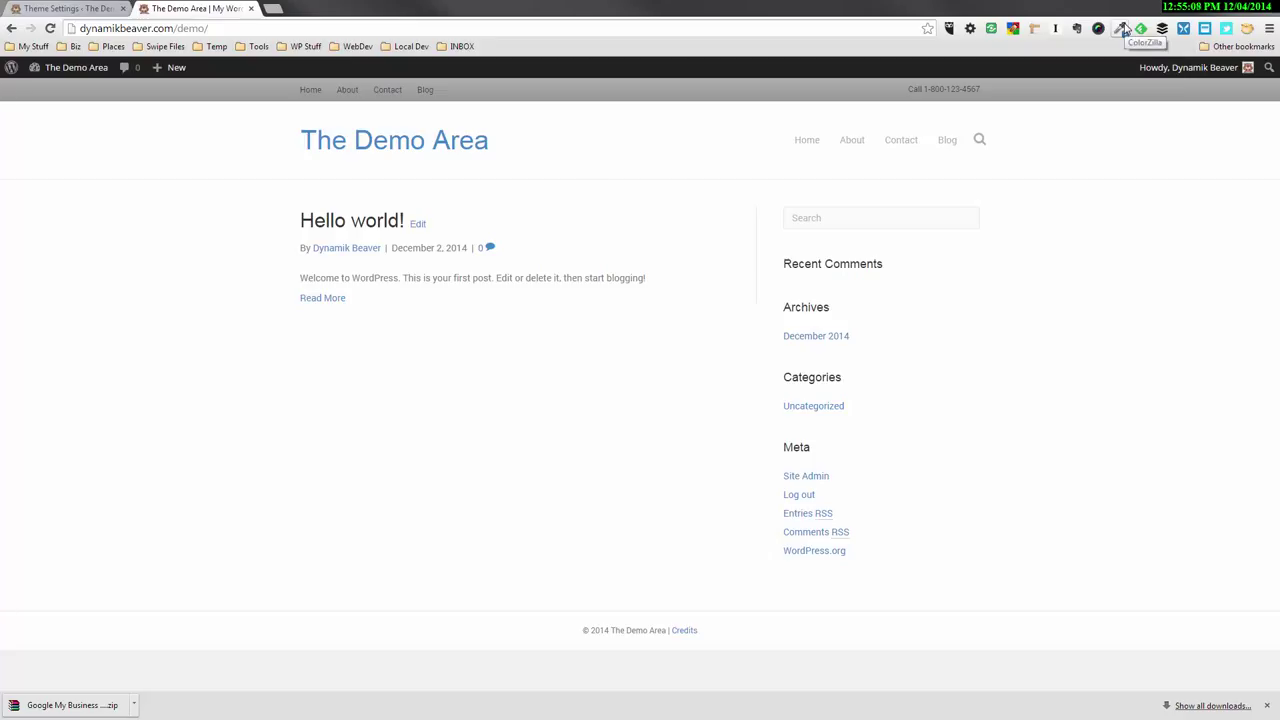
# Step: Use ColorZilla's Color Picker to sample and copy the blue #428ACA from The Demo Area title
pyautogui.click(1122, 29)
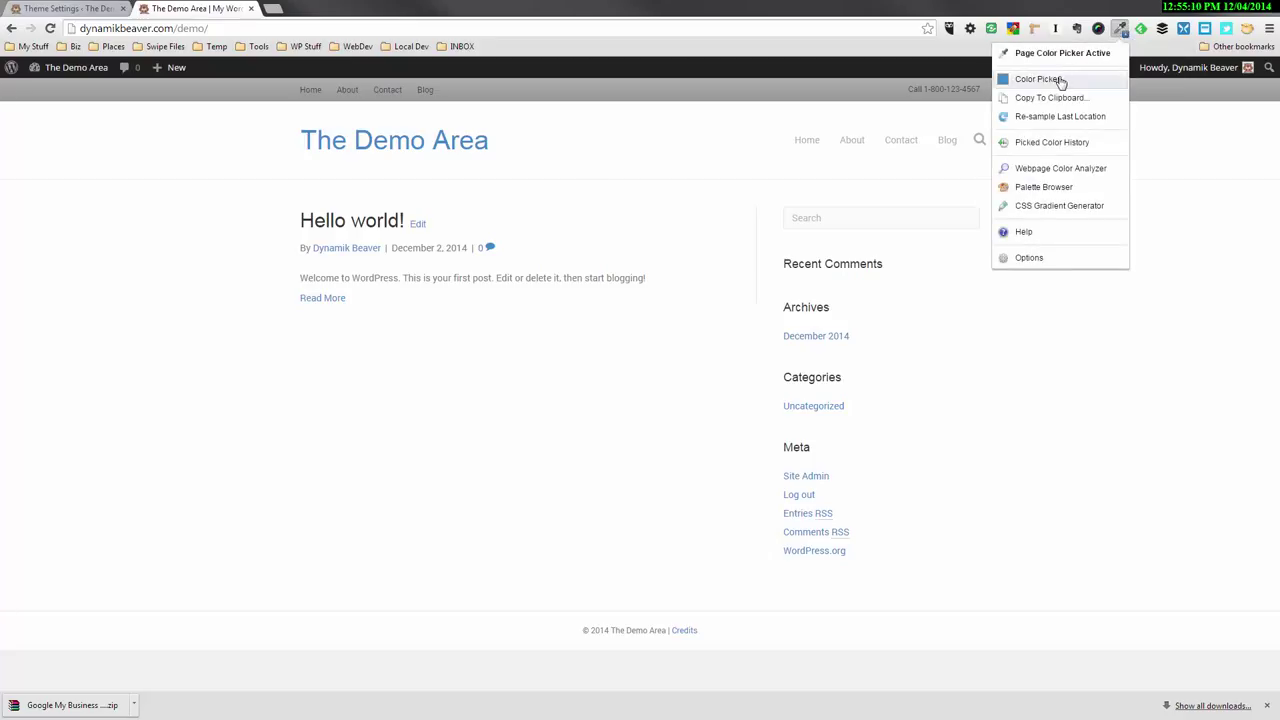
pyautogui.click(1060, 54)
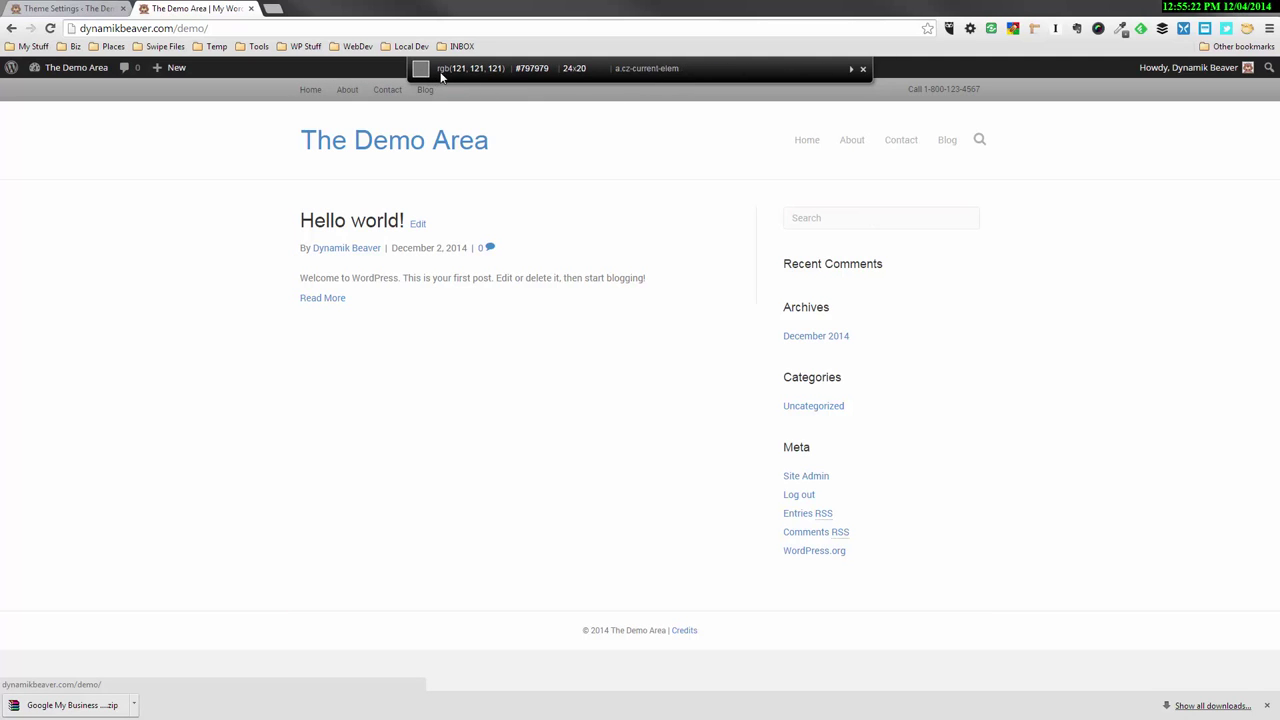
pyautogui.click(370, 142)
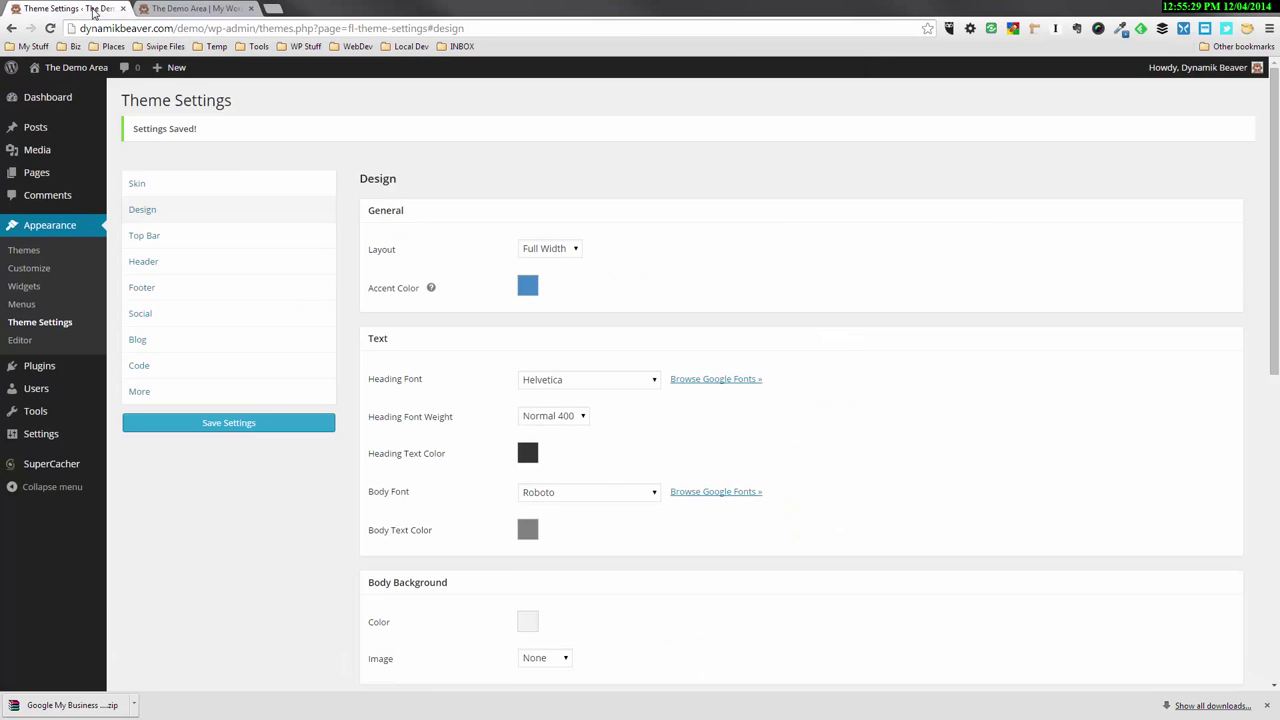
# Step: Replace the grey b0b0b0 Top Bar Custom Color hex with the copied blue 428bca
pyautogui.click(95, 9)
pyautogui.scroll(-4, 614, 400)
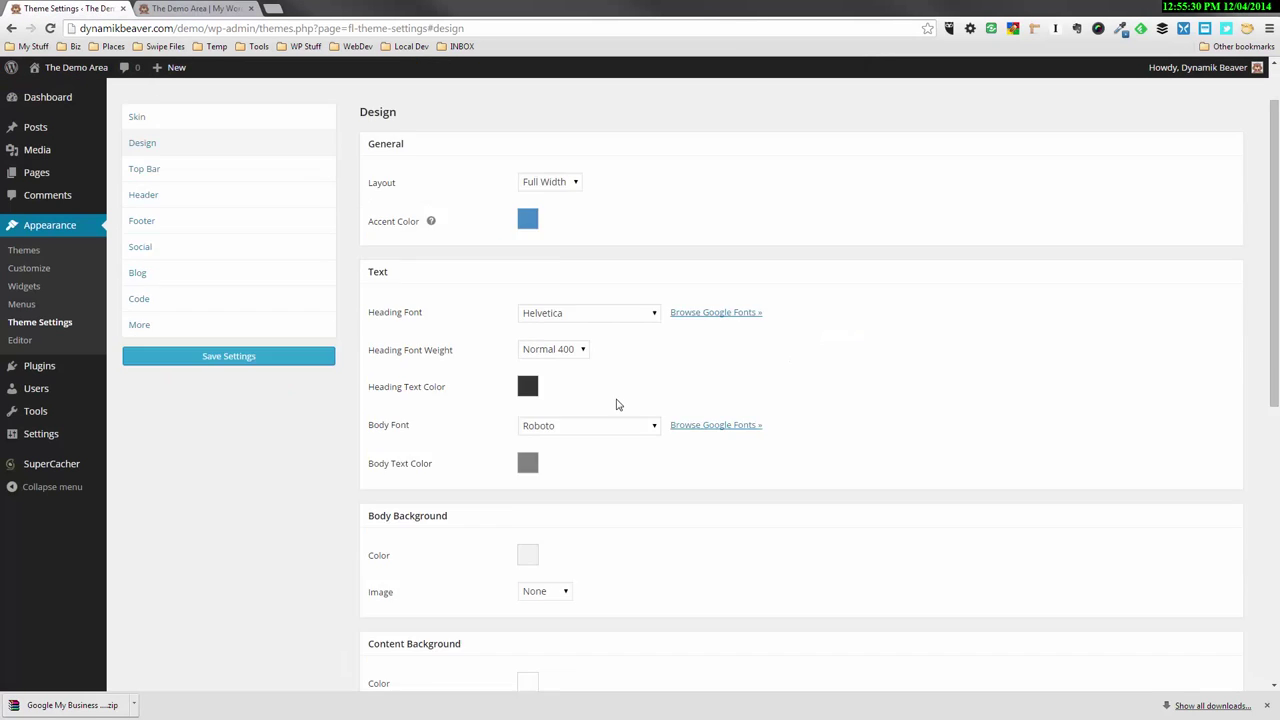
pyautogui.scroll(-1, 604, 379)
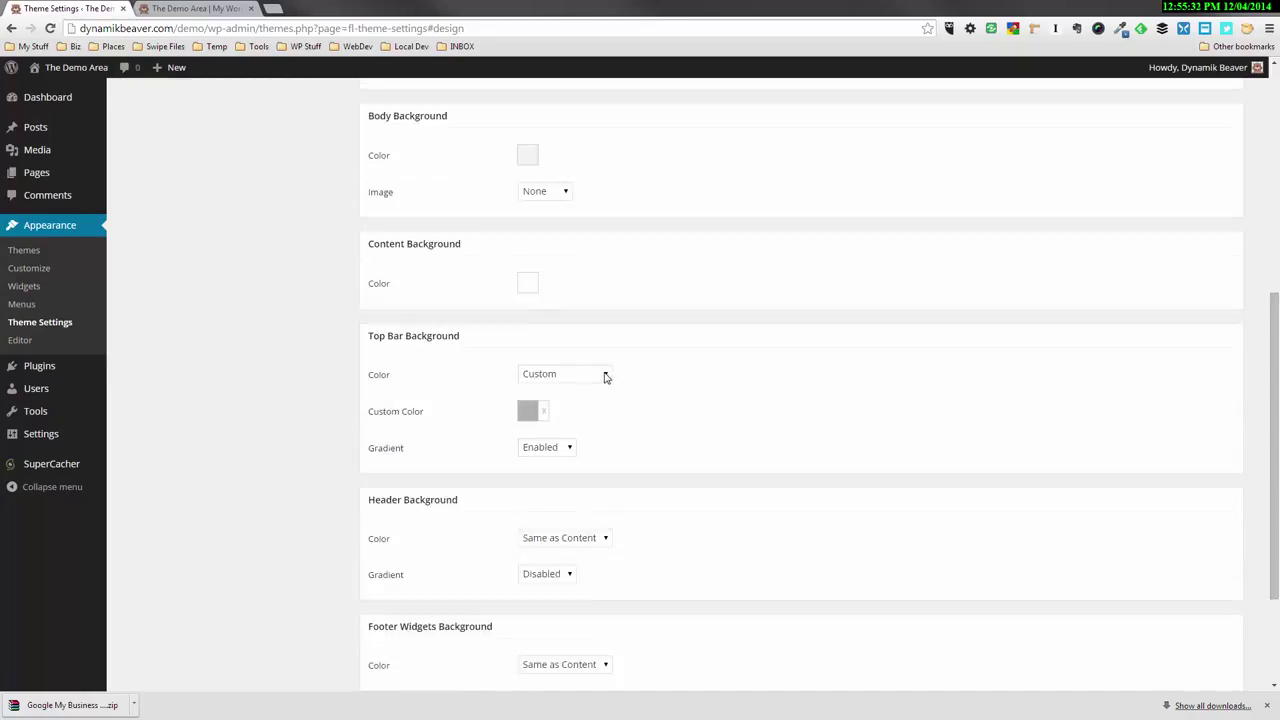
pyautogui.click(527, 347)
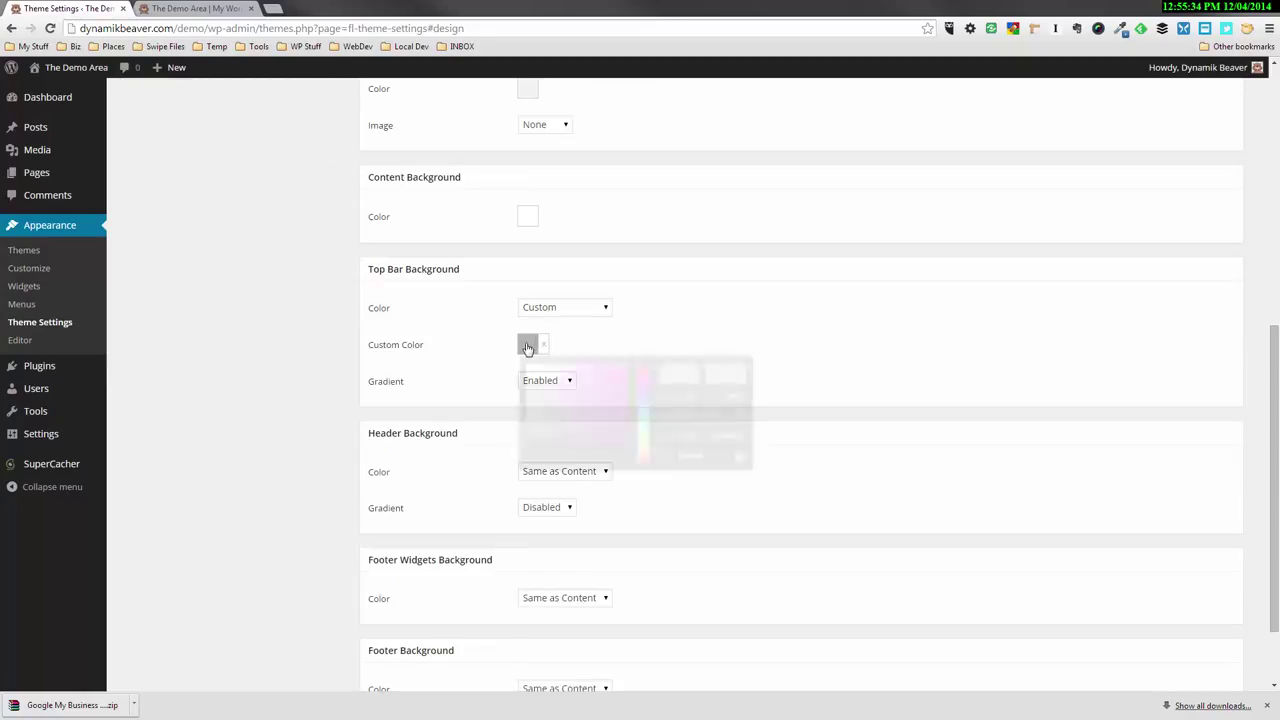
pyautogui.click(681, 456)
pyautogui.doubleClick(681, 456)
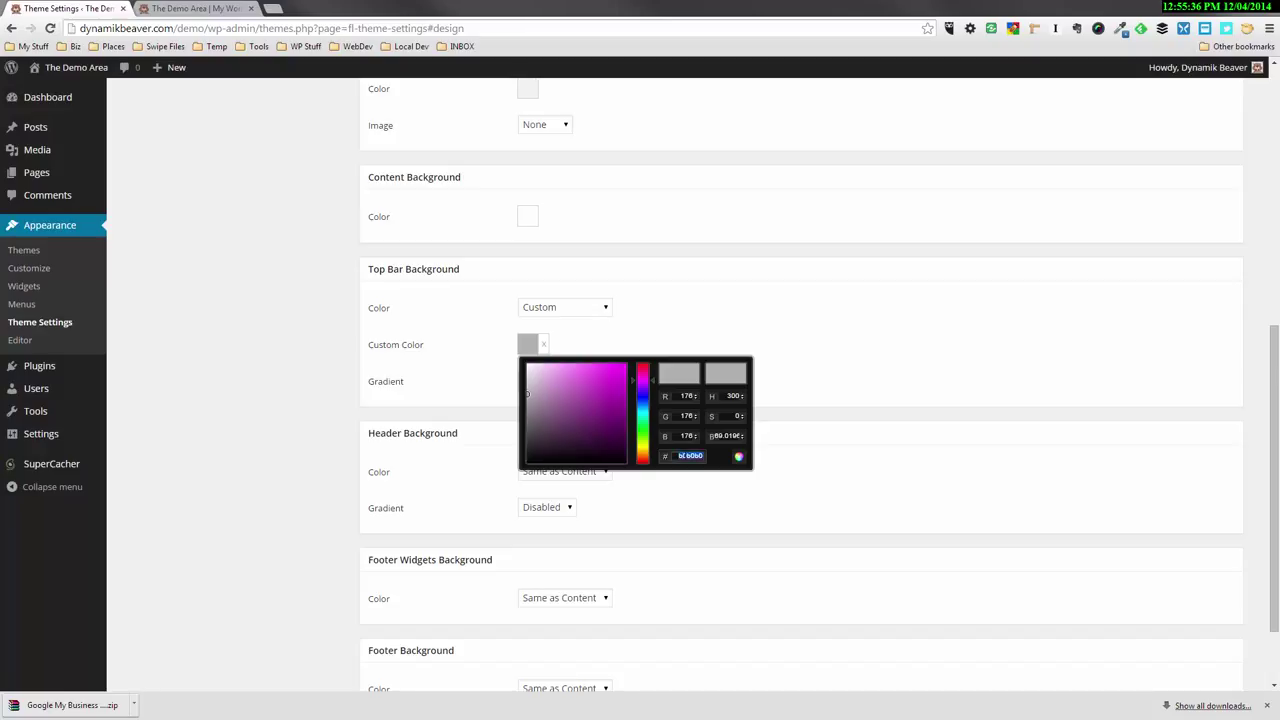
pyautogui.hotkey('ctrl', 'v')
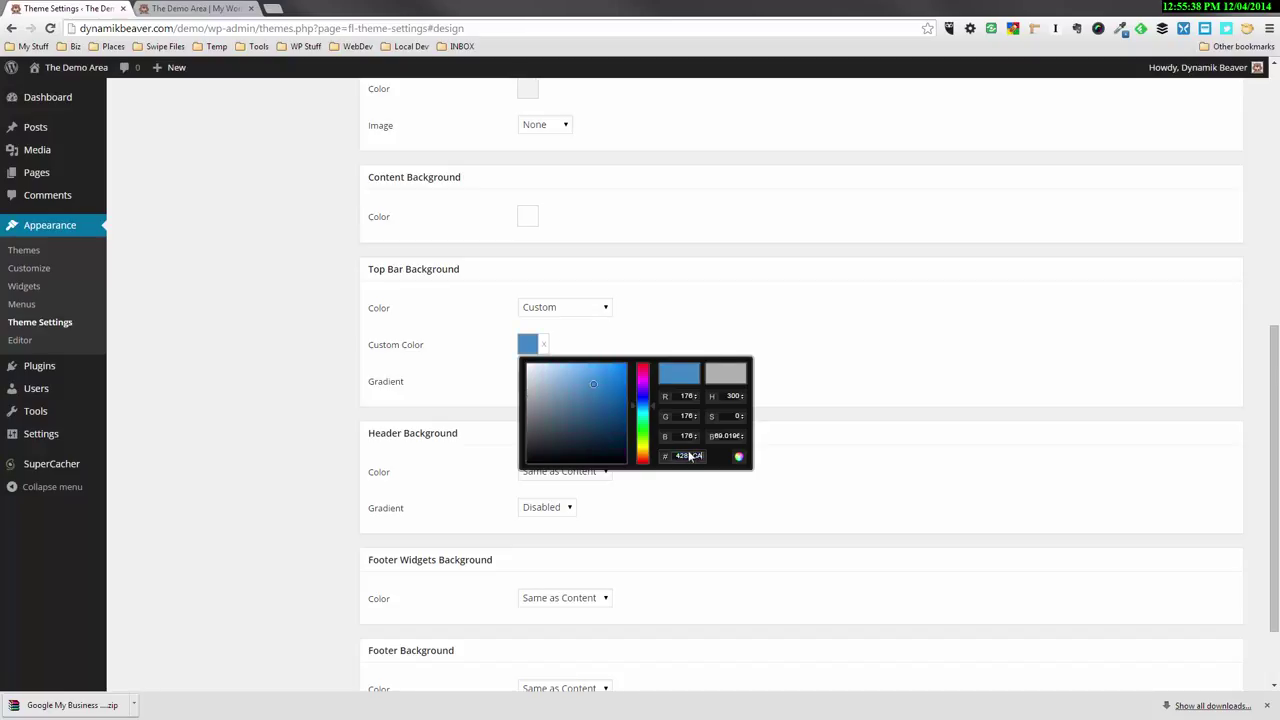
pyautogui.click(701, 316)
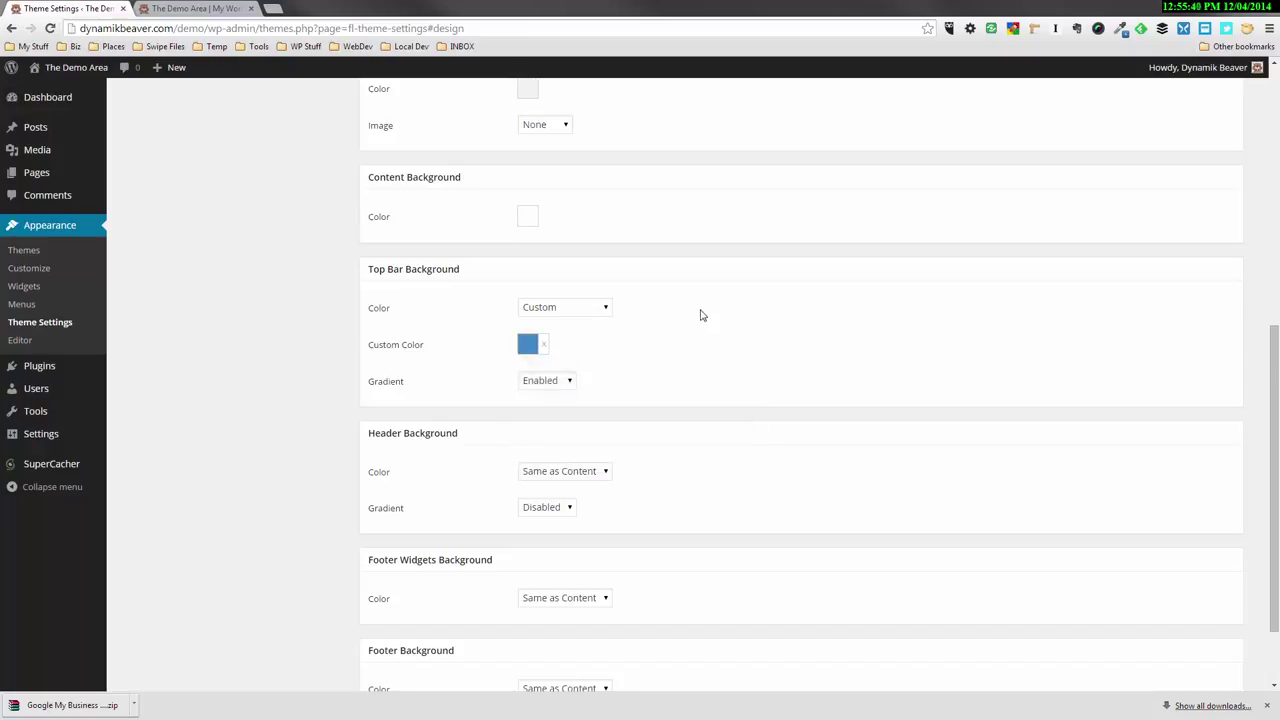
# Step: Save the theme settings and reload the demo site to see the blue top bar
pyautogui.scroll(3, 277, 206)
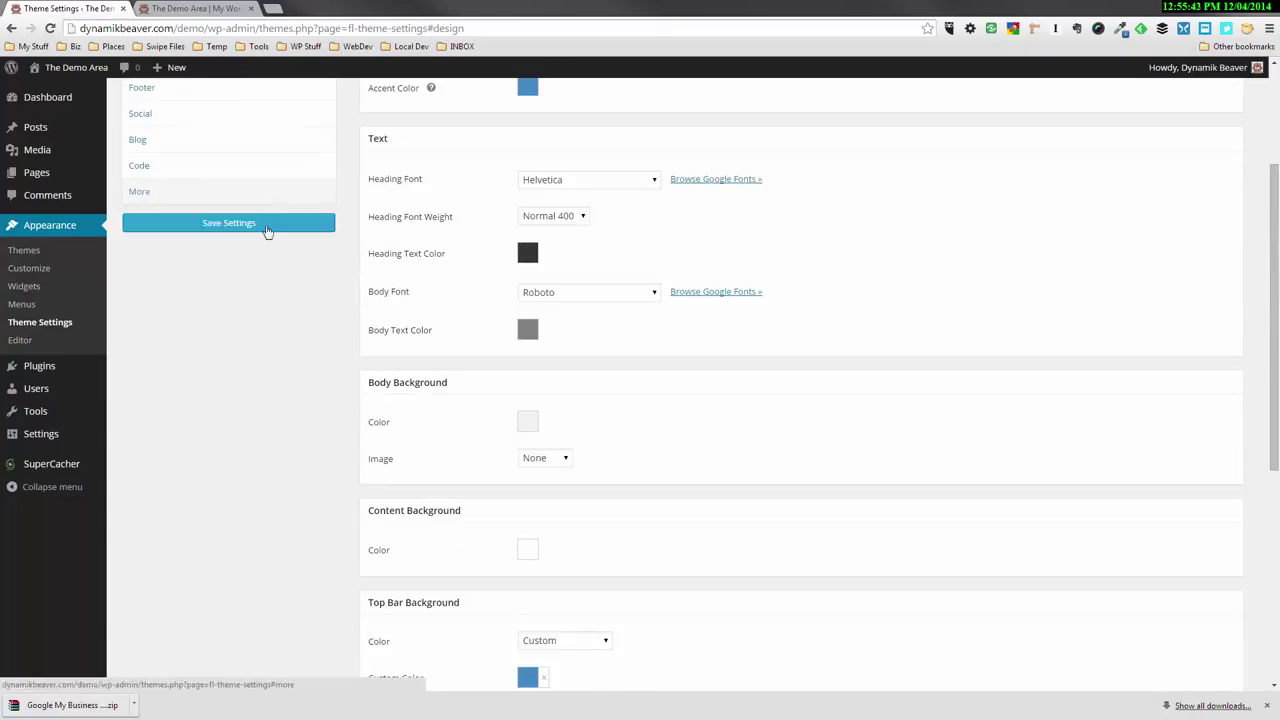
pyautogui.click(266, 231)
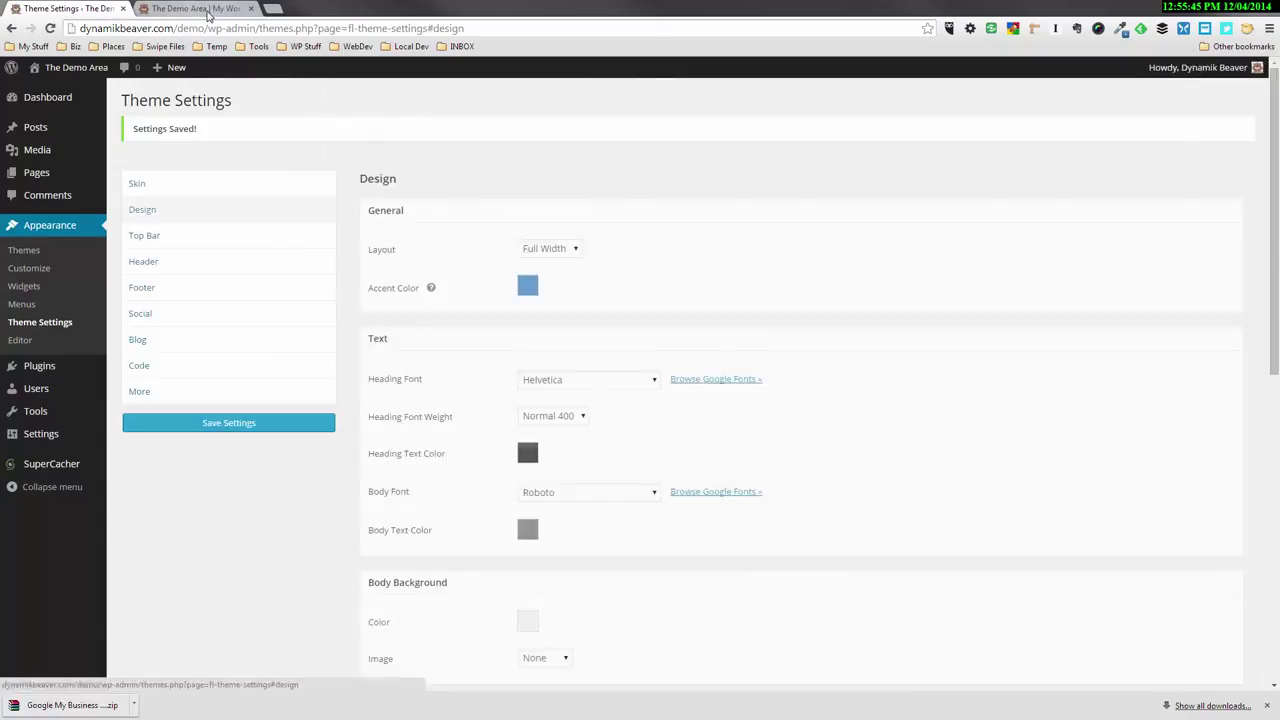
pyautogui.click(203, 9)
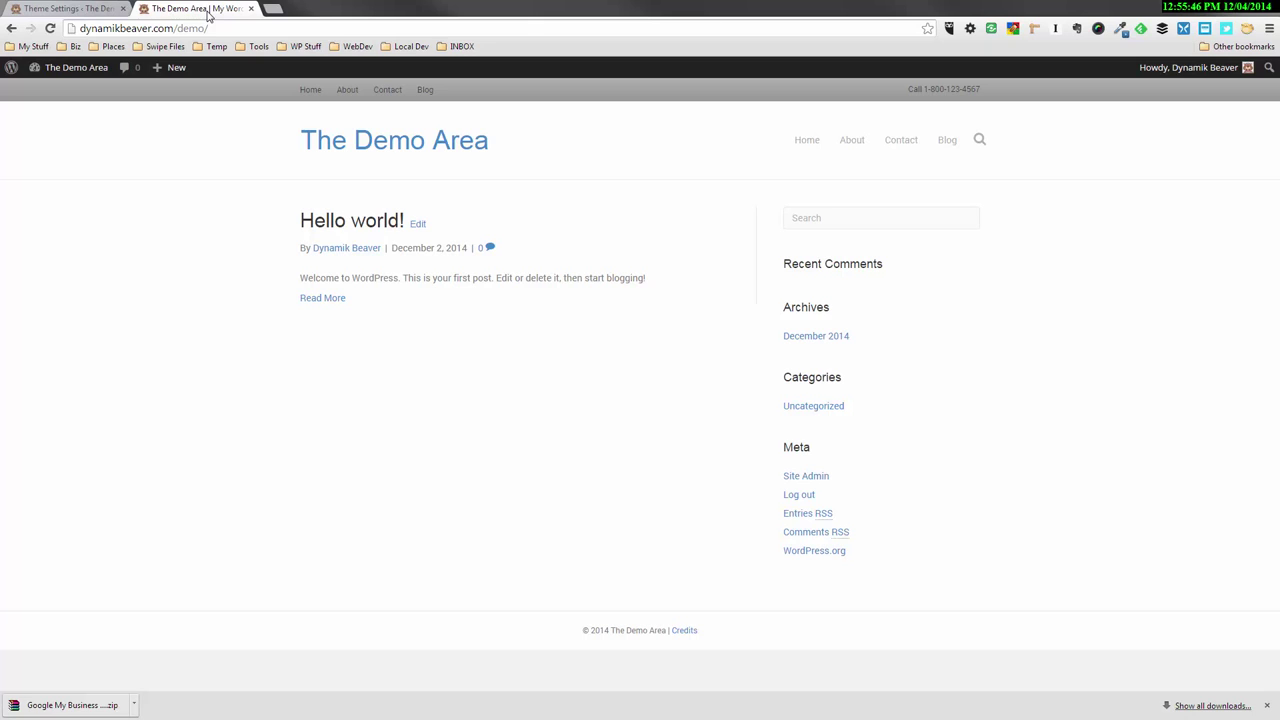
pyautogui.press('F5')
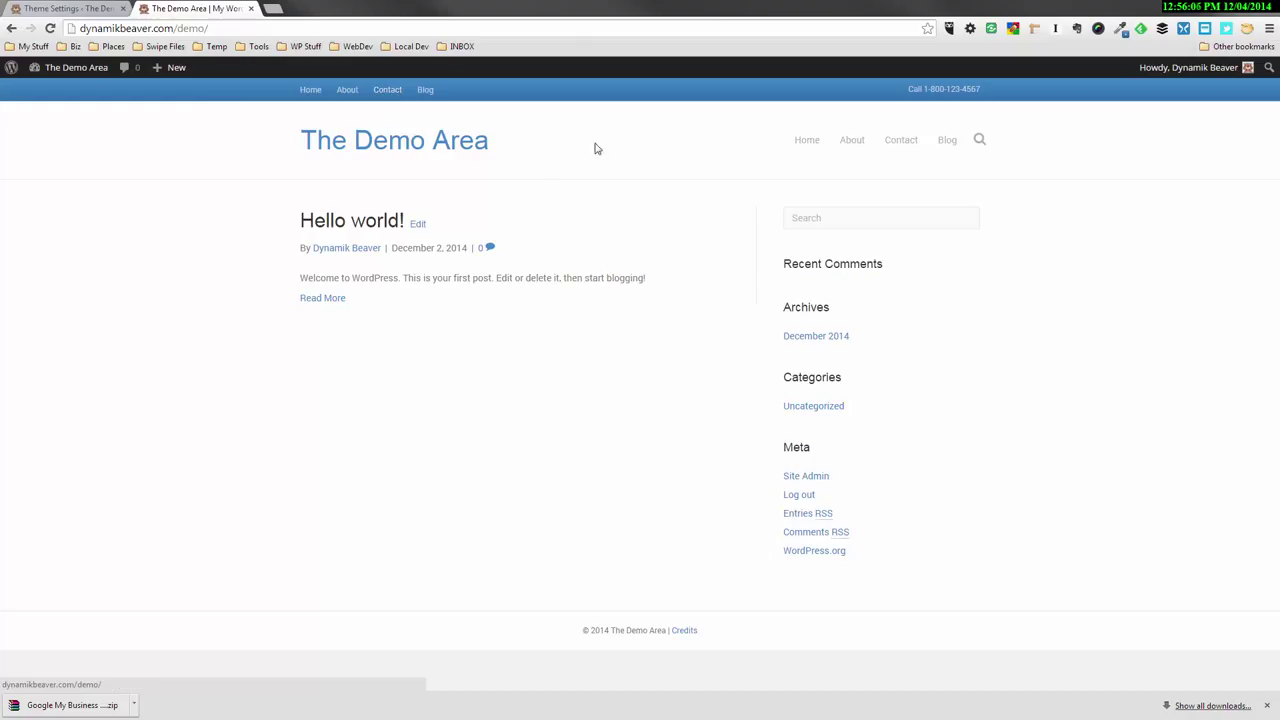
# Step: Set Top Bar Gradient to Disabled, save, and reload the demo site to check the flat bar
pyautogui.click(75, 11)
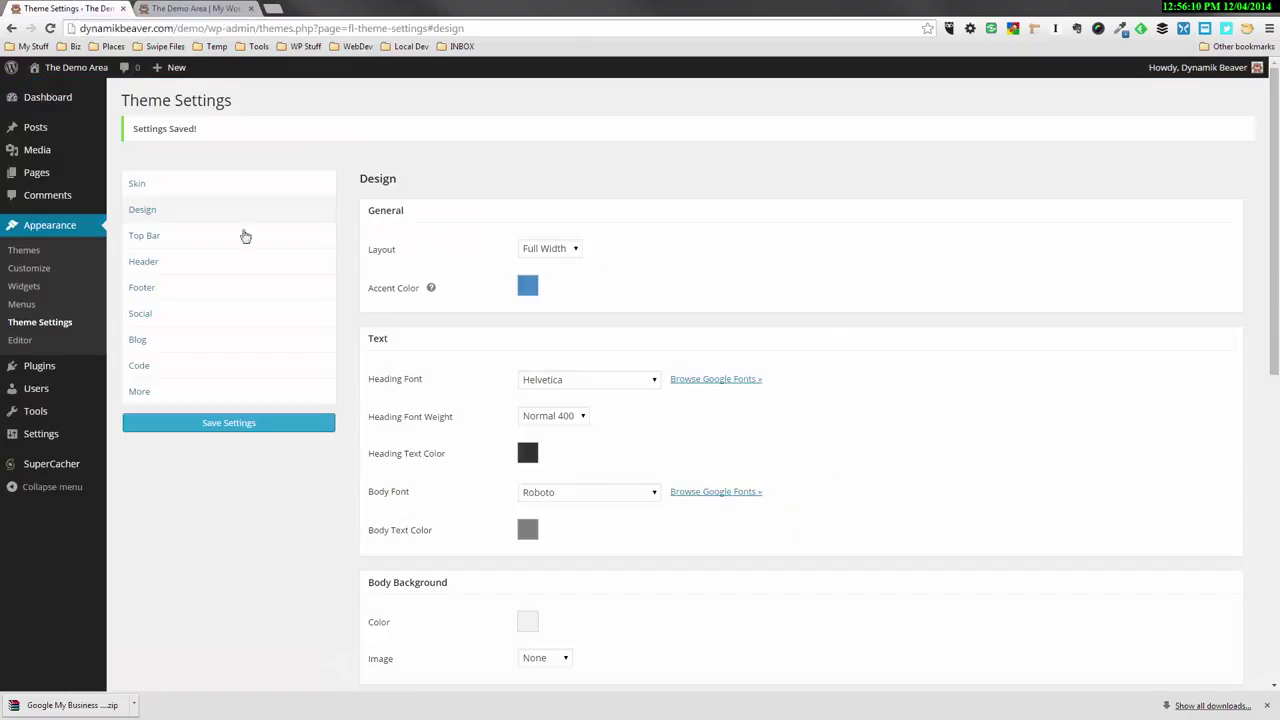
pyautogui.scroll(-4, 463, 461)
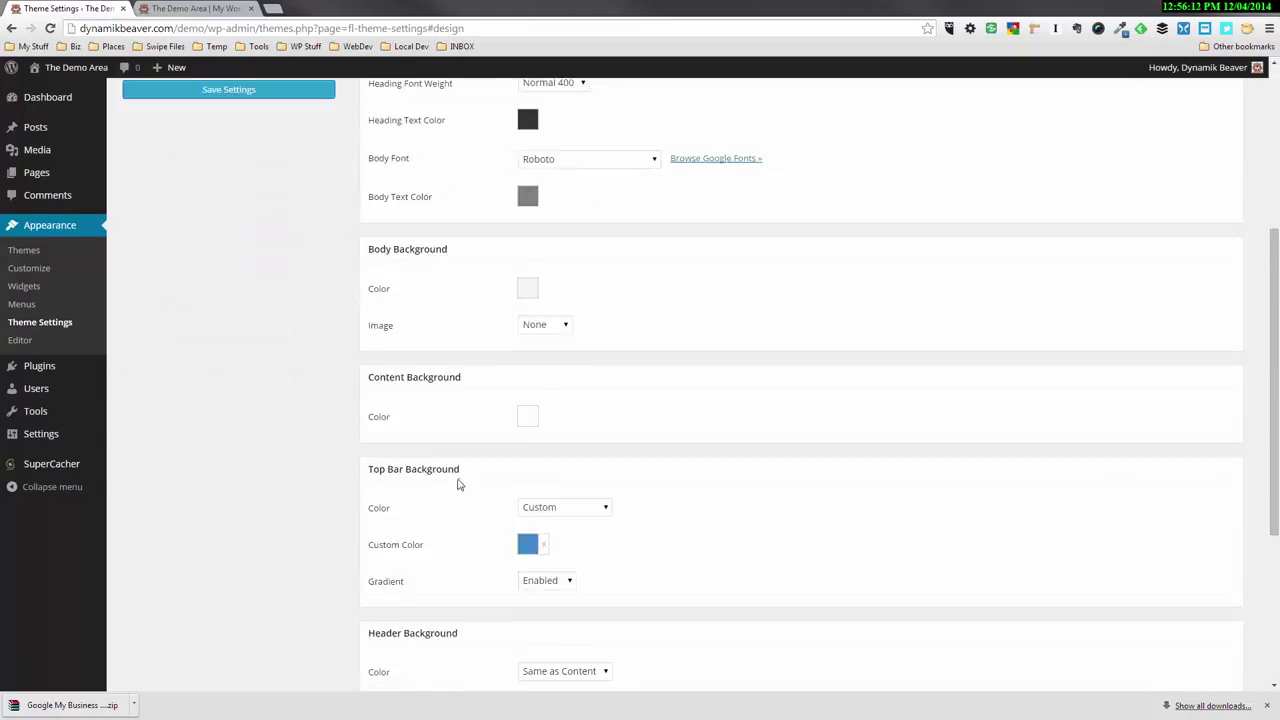
pyautogui.click(538, 516)
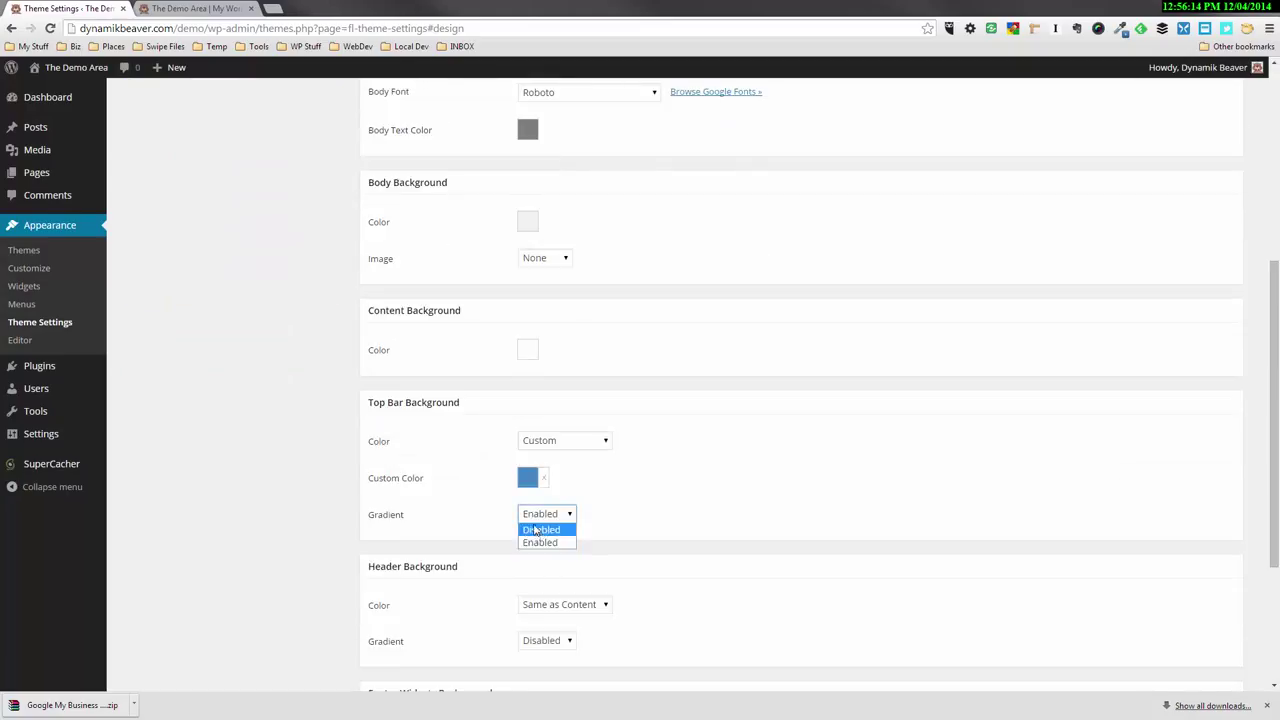
pyautogui.click(535, 530)
pyautogui.scroll(3, 350, 455)
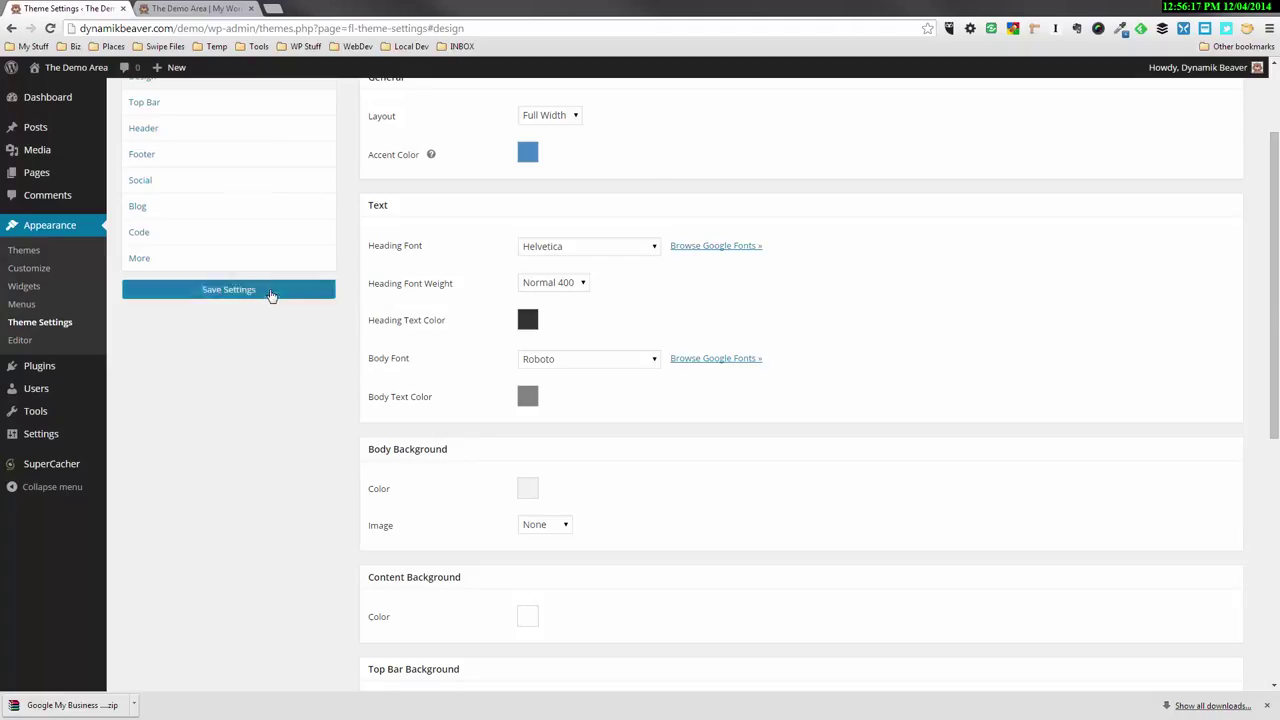
pyautogui.click(270, 292)
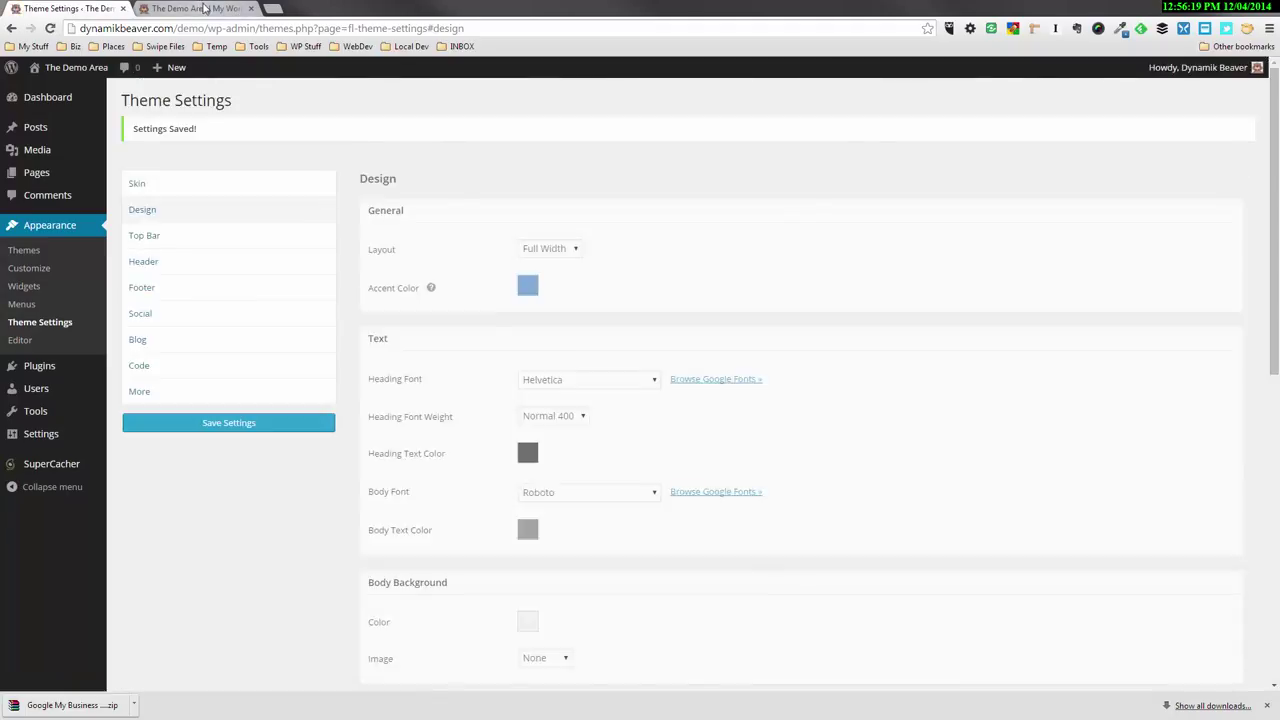
pyautogui.click(203, 8)
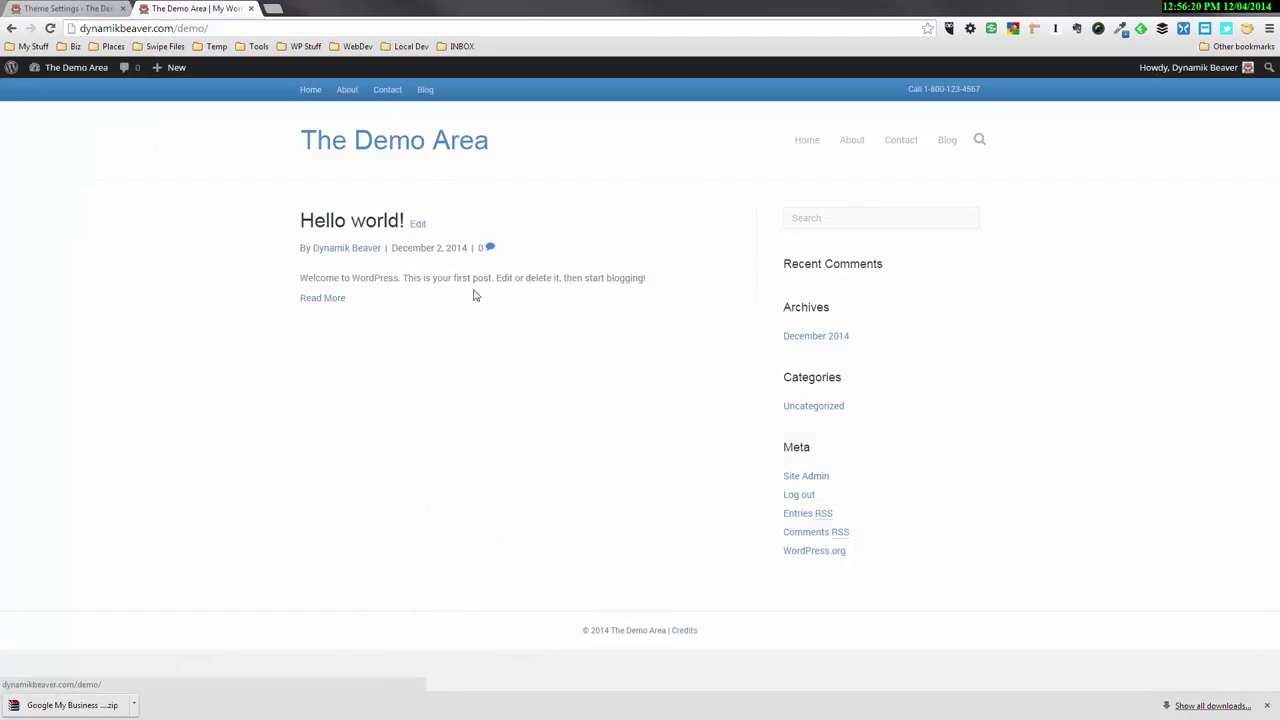
pyautogui.press('F5')
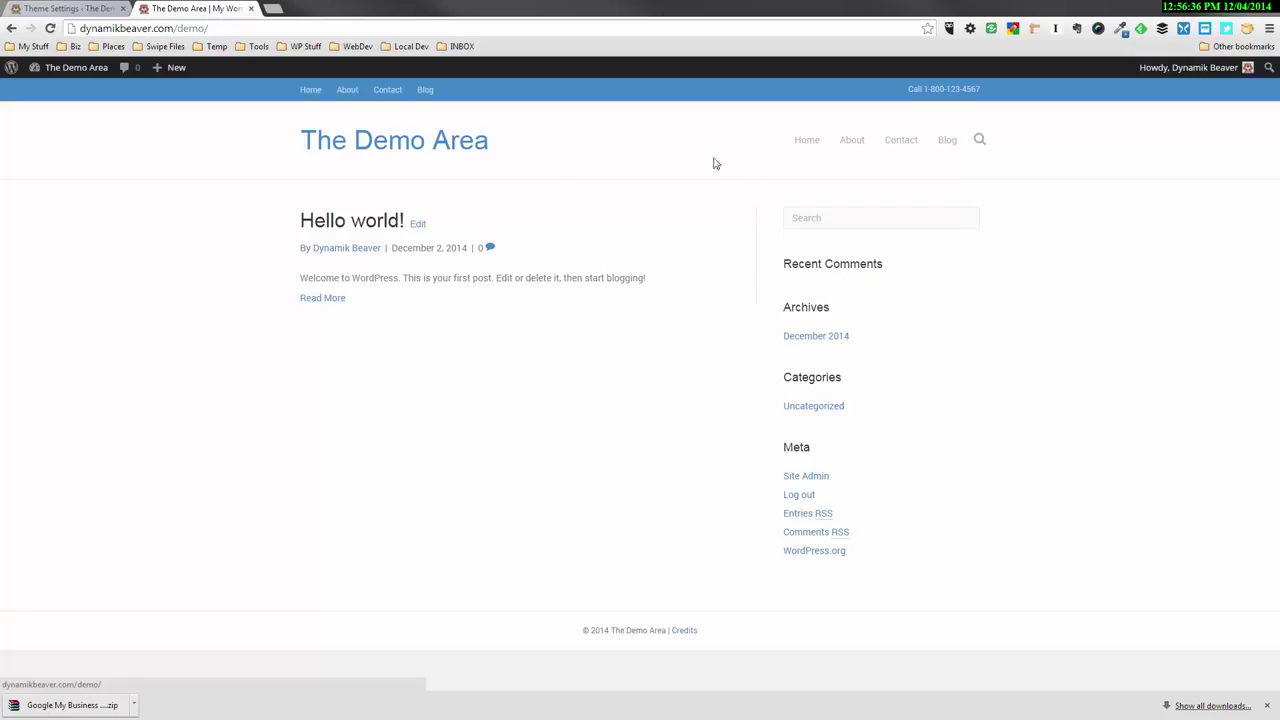
# Step: Test the header search box on the demo site, then go back to Theme Settings
pyautogui.click(980, 141)
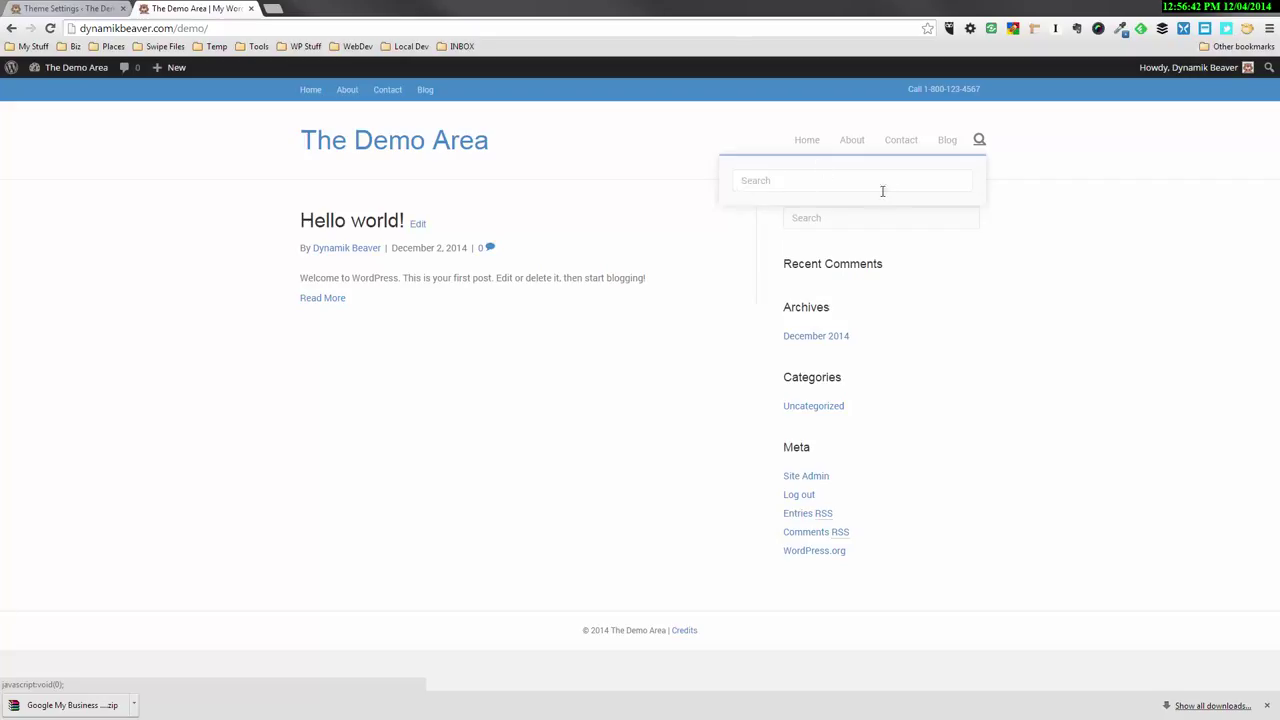
pyautogui.click(645, 163)
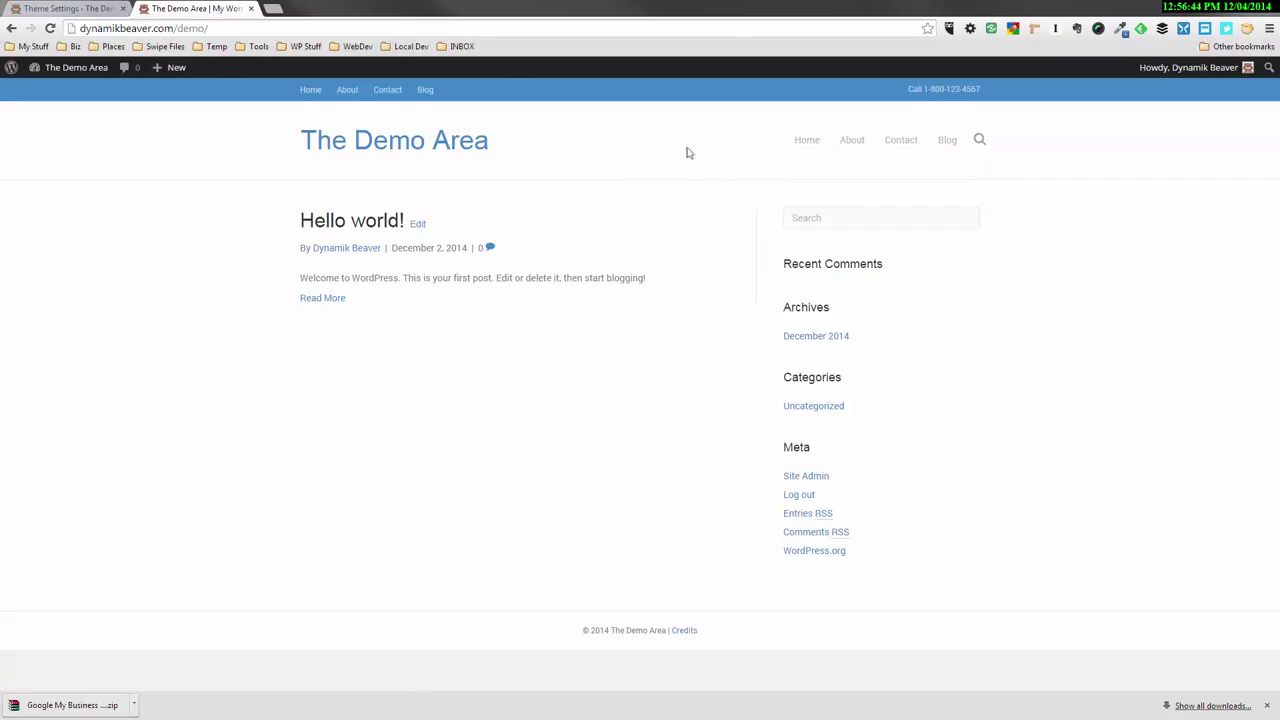
pyautogui.click(66, 9)
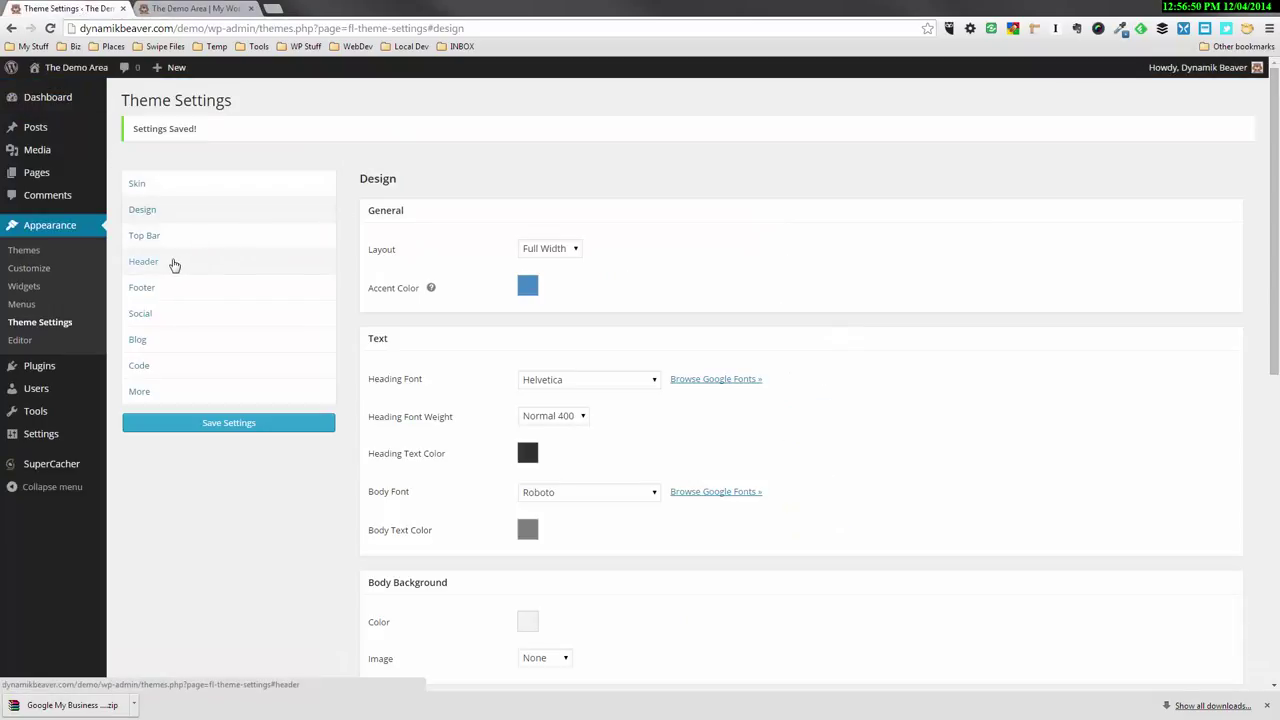
# Step: Give the header background a Custom color, replacing dark 282a2e with the copied blue
pyautogui.scroll(-2, 458, 290)
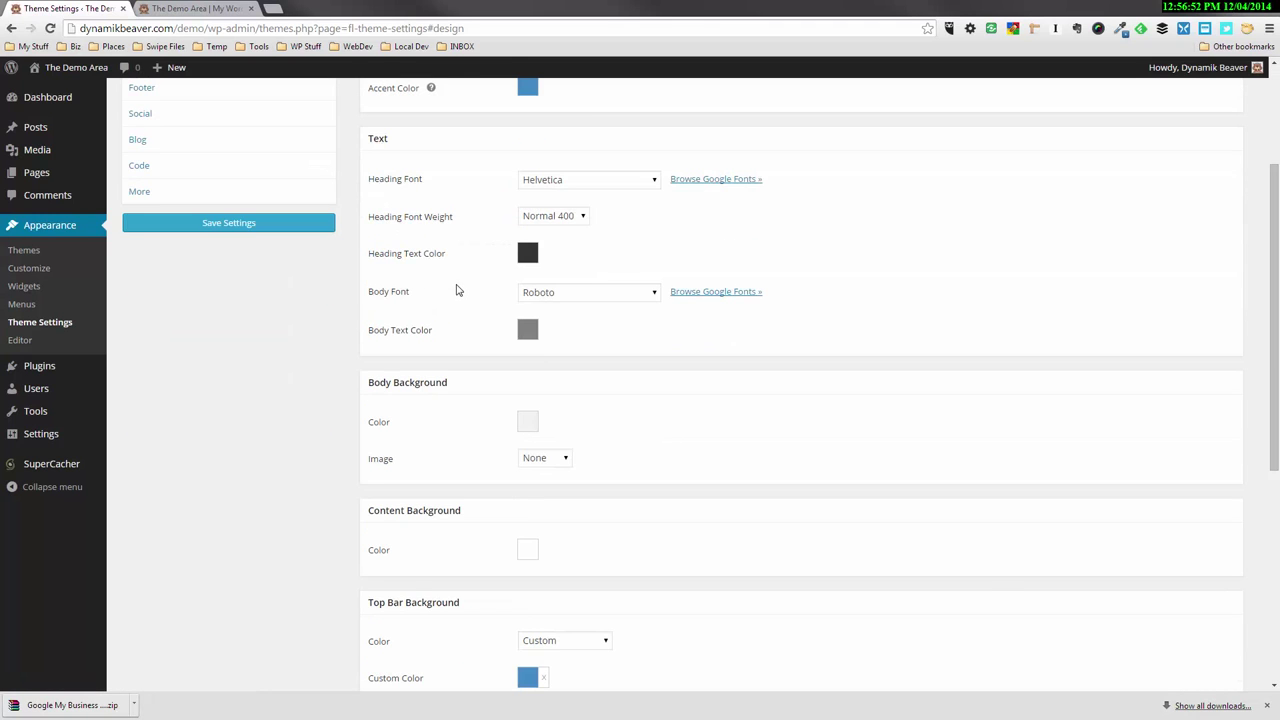
pyautogui.scroll(2, 458, 290)
pyautogui.scroll(-3, 456, 287)
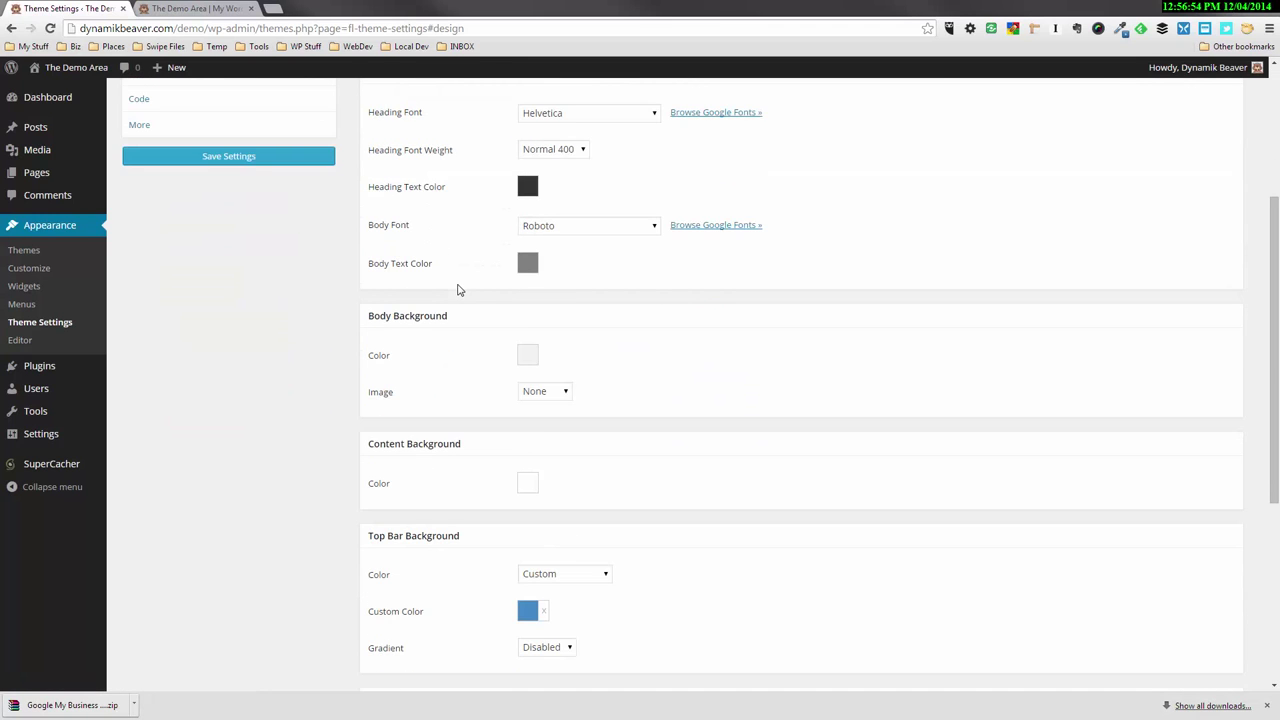
pyautogui.scroll(-4, 459, 291)
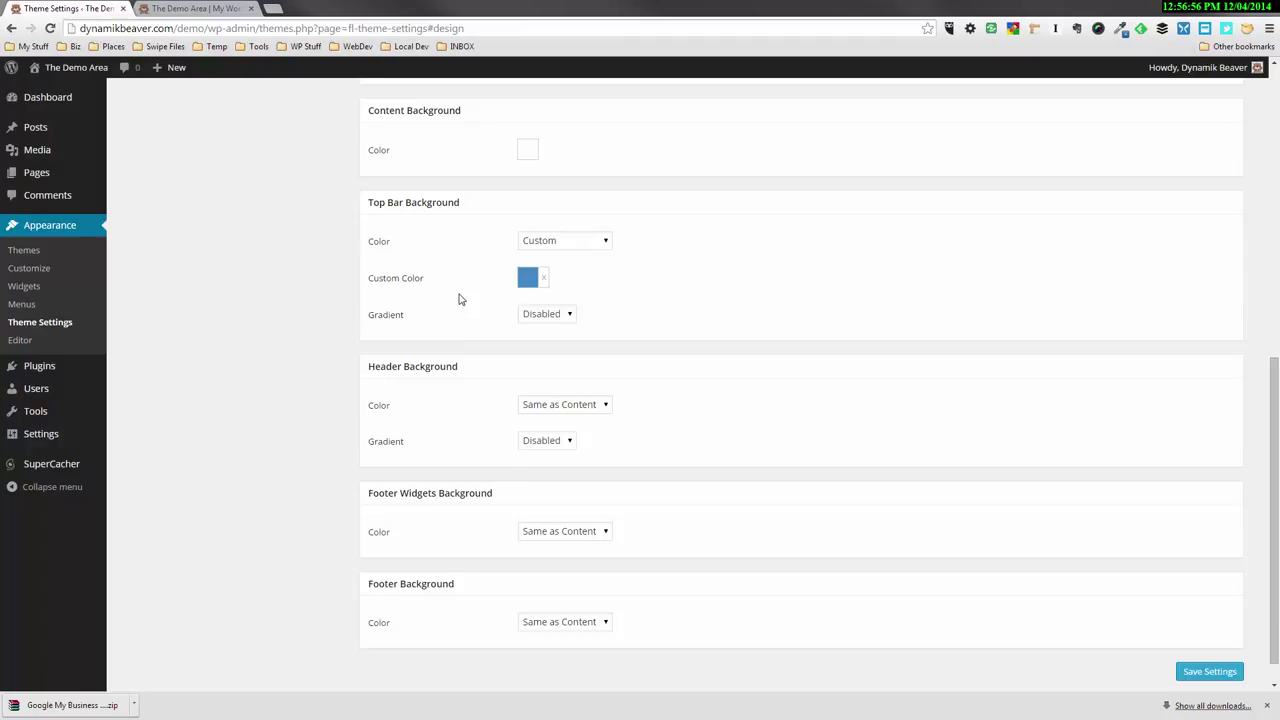
pyautogui.scroll(-1, 460, 299)
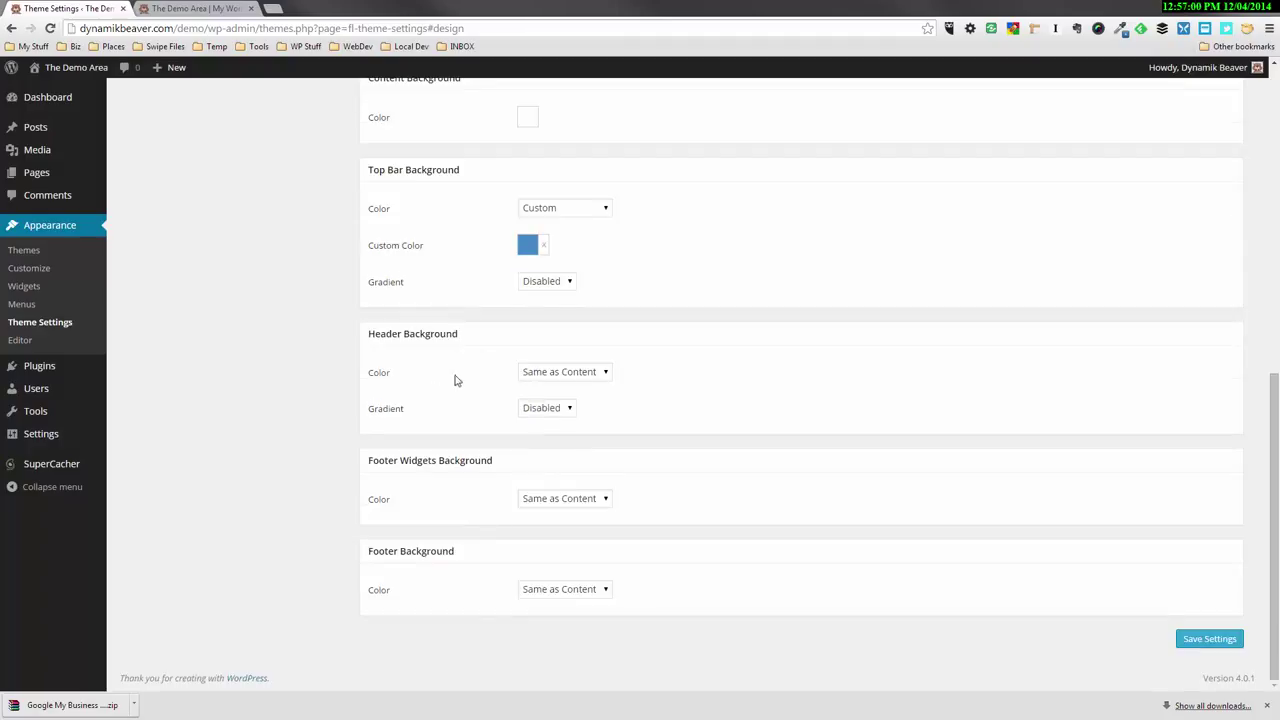
pyautogui.scroll(1, 458, 377)
pyautogui.scroll(-1, 461, 365)
pyautogui.click(547, 376)
pyautogui.click(548, 412)
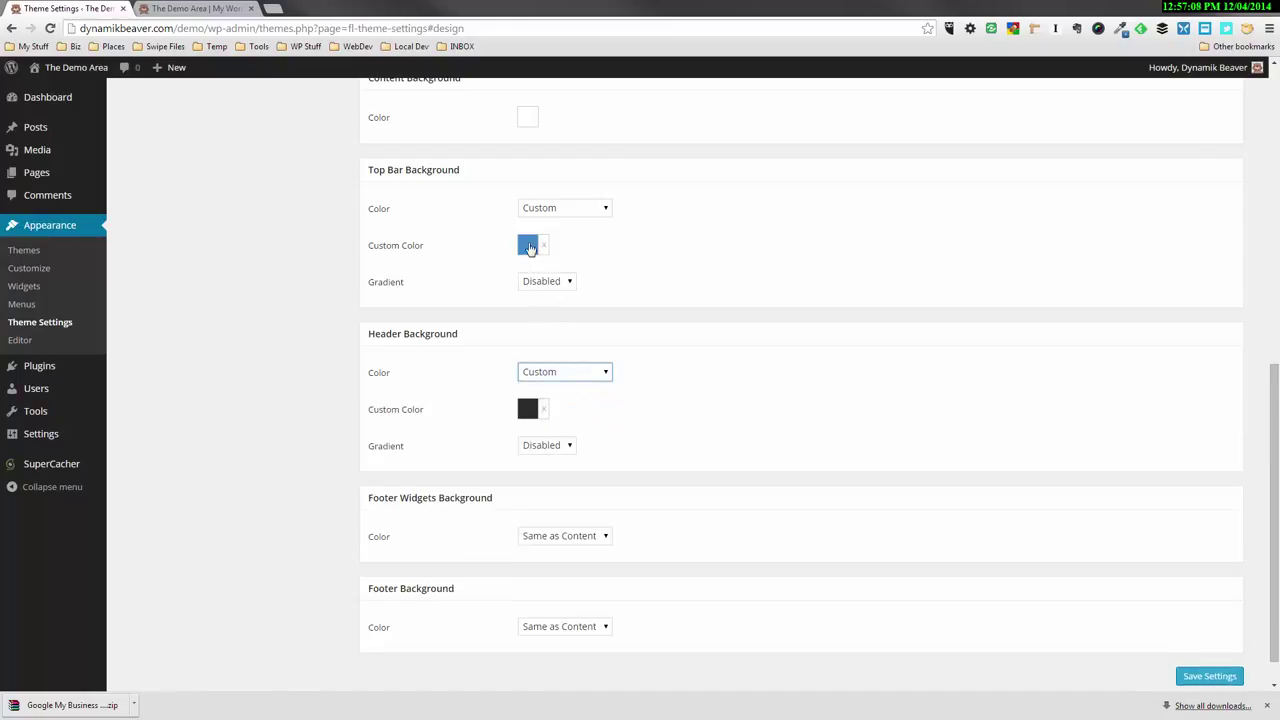
pyautogui.click(529, 412)
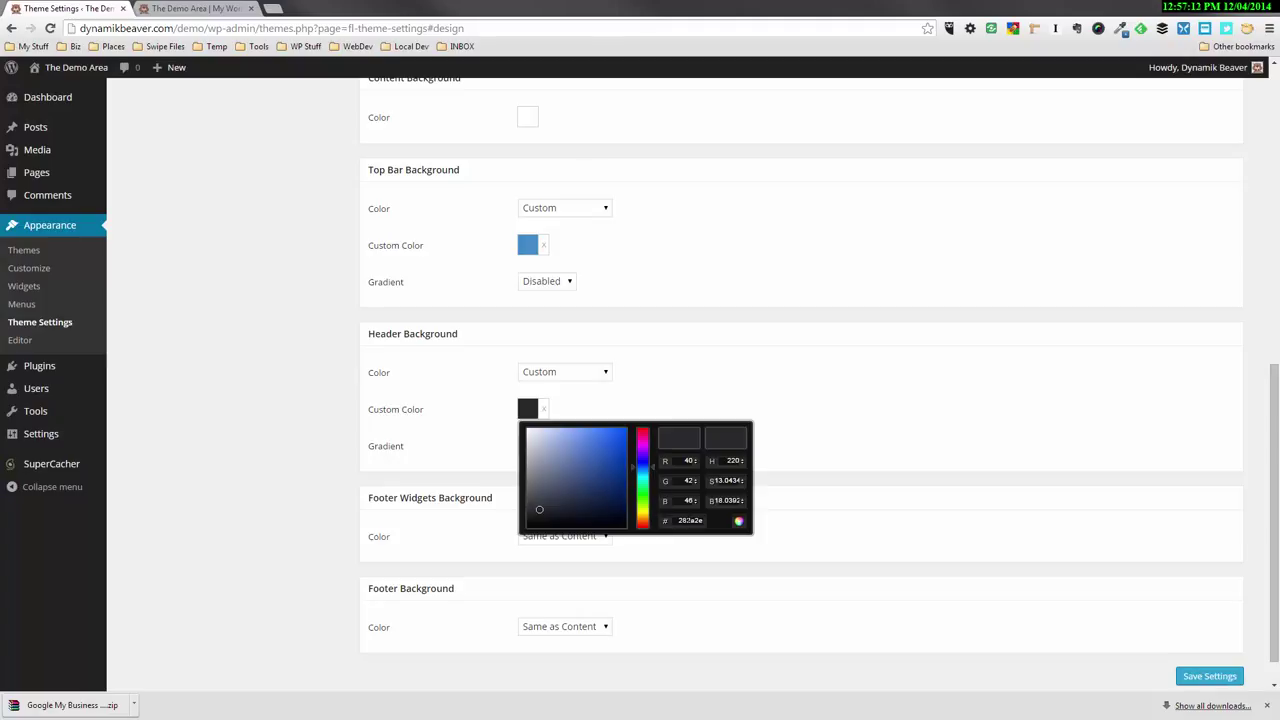
pyautogui.doubleClick(687, 520)
pyautogui.click(690, 524)
pyautogui.doubleClick(689, 521)
pyautogui.write('428ACA')
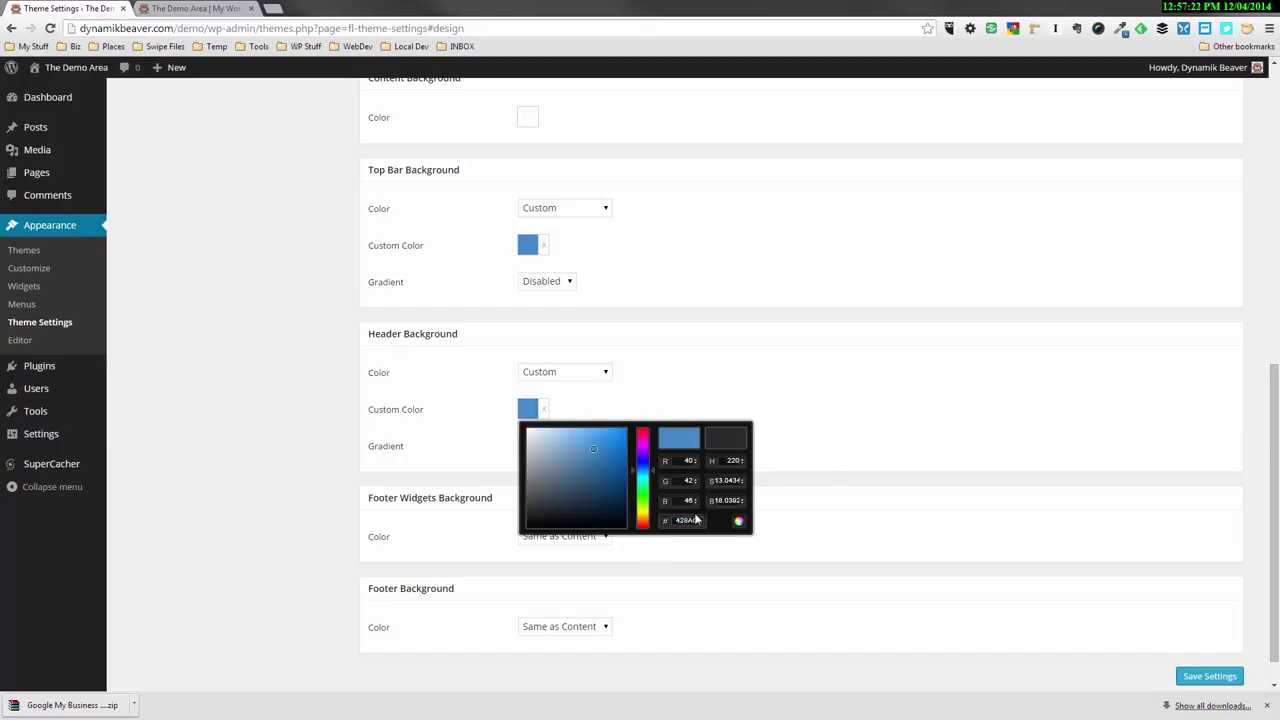
pyautogui.click(827, 458)
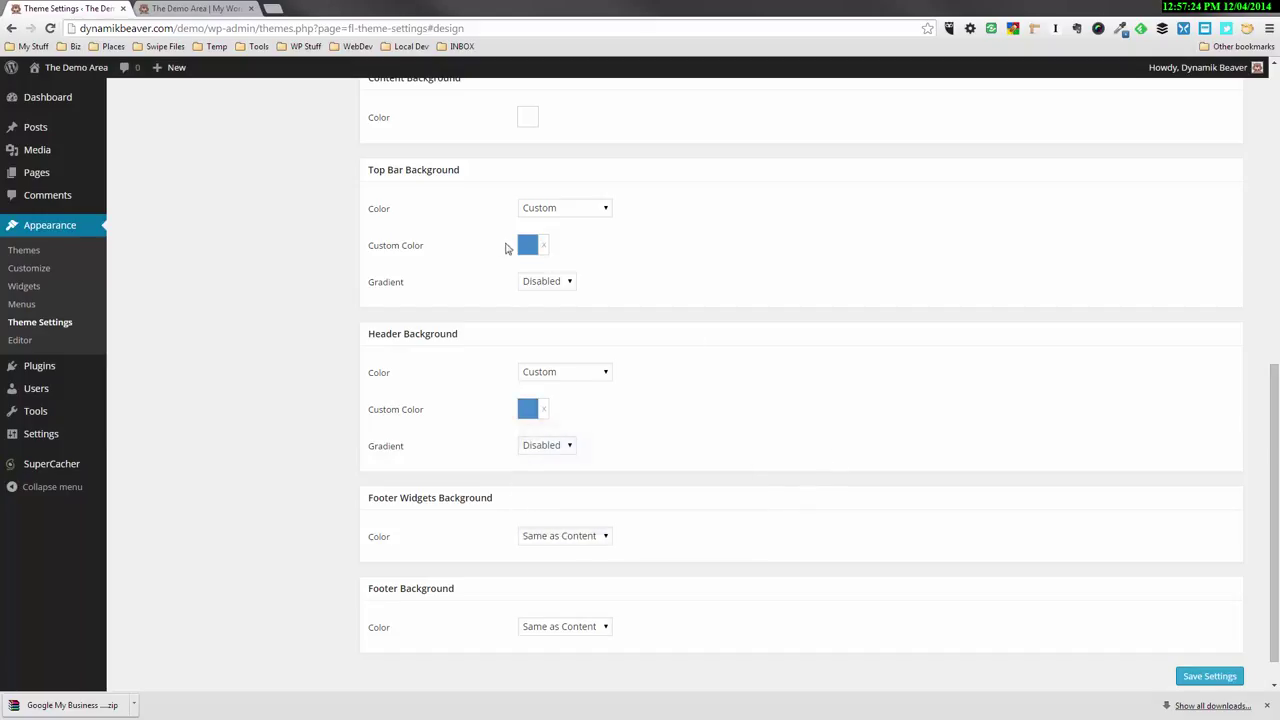
# Step: Save the settings, reload the demo site to check the blue header, and return to Theme Settings
pyautogui.scroll(5, 328, 198)
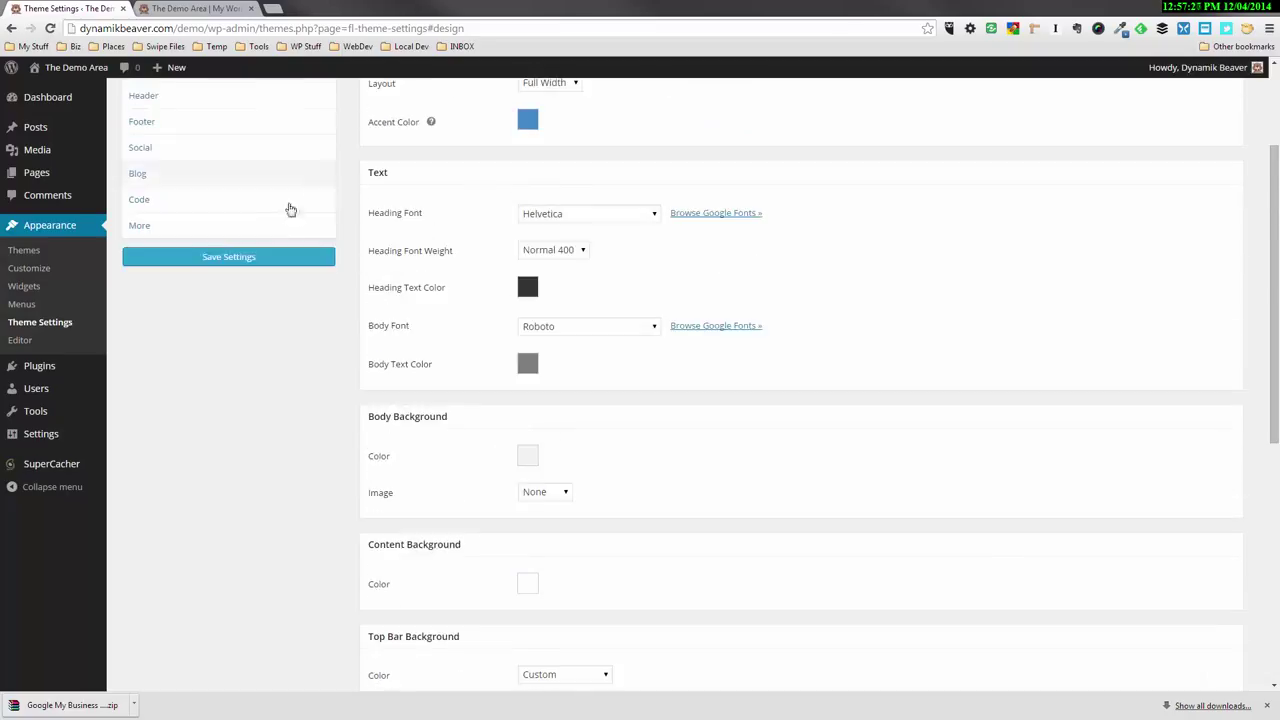
pyautogui.scroll(2, 257, 340)
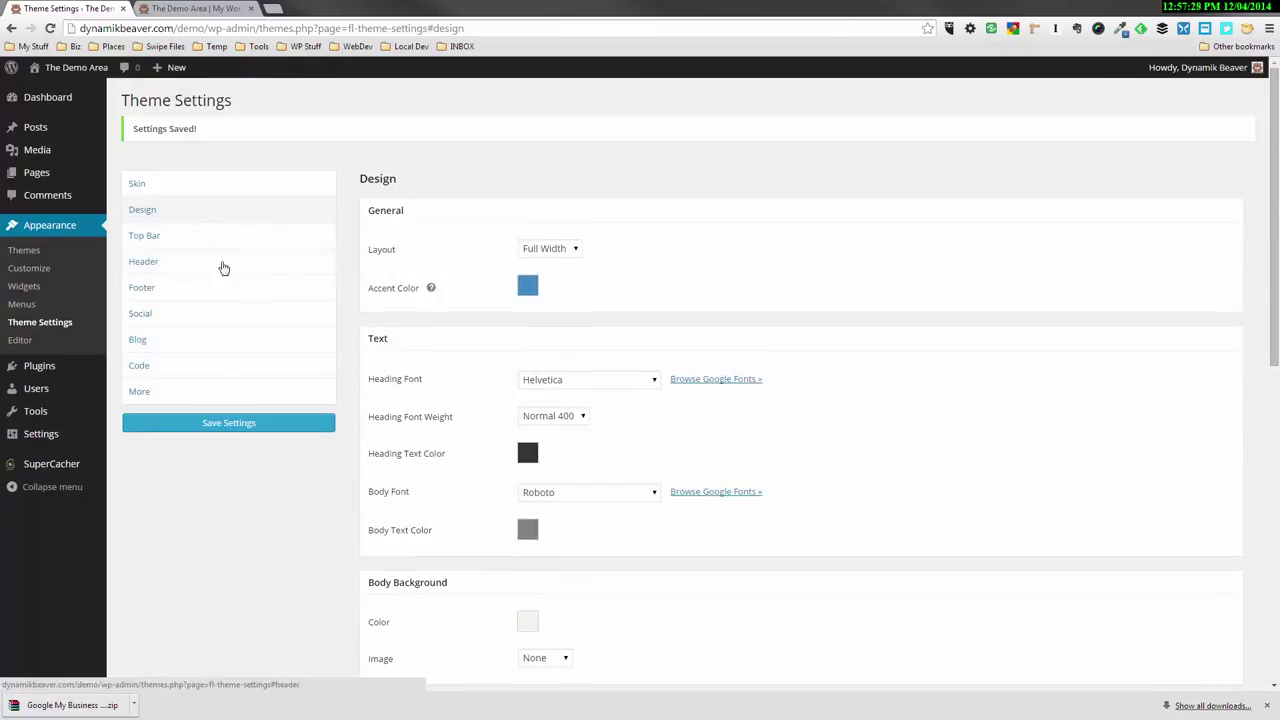
pyautogui.click(238, 427)
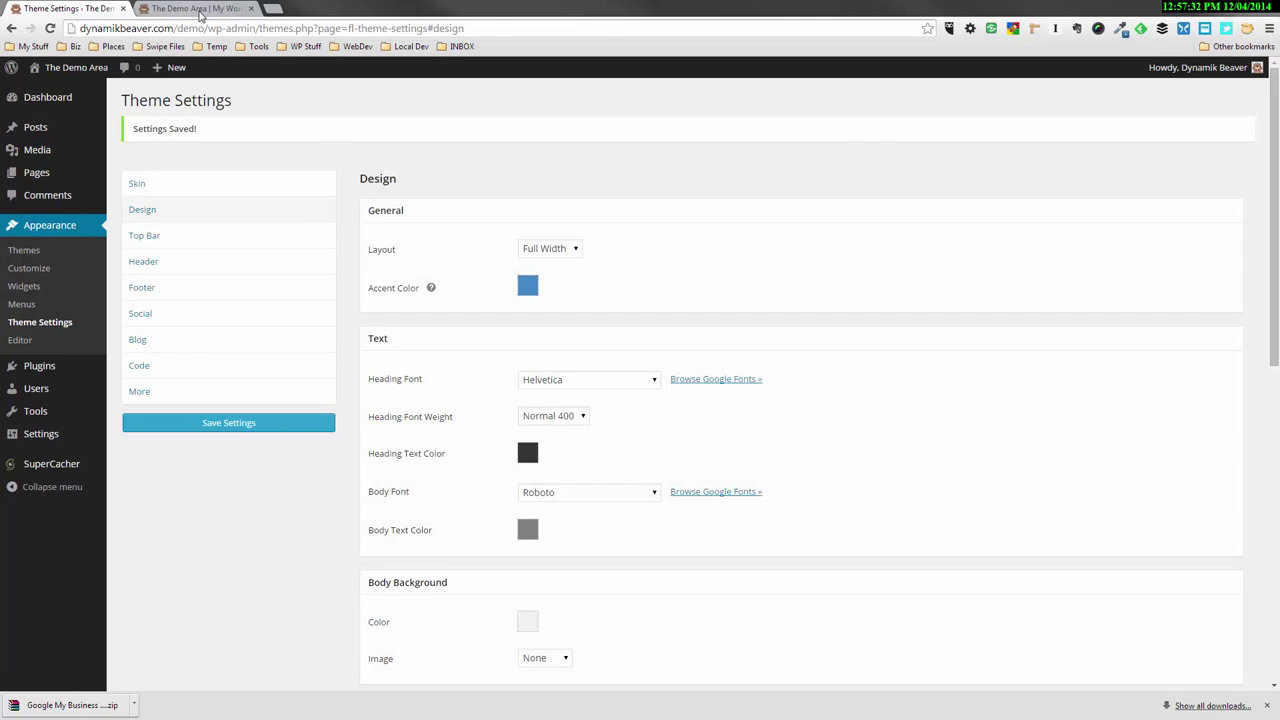
pyautogui.click(200, 10)
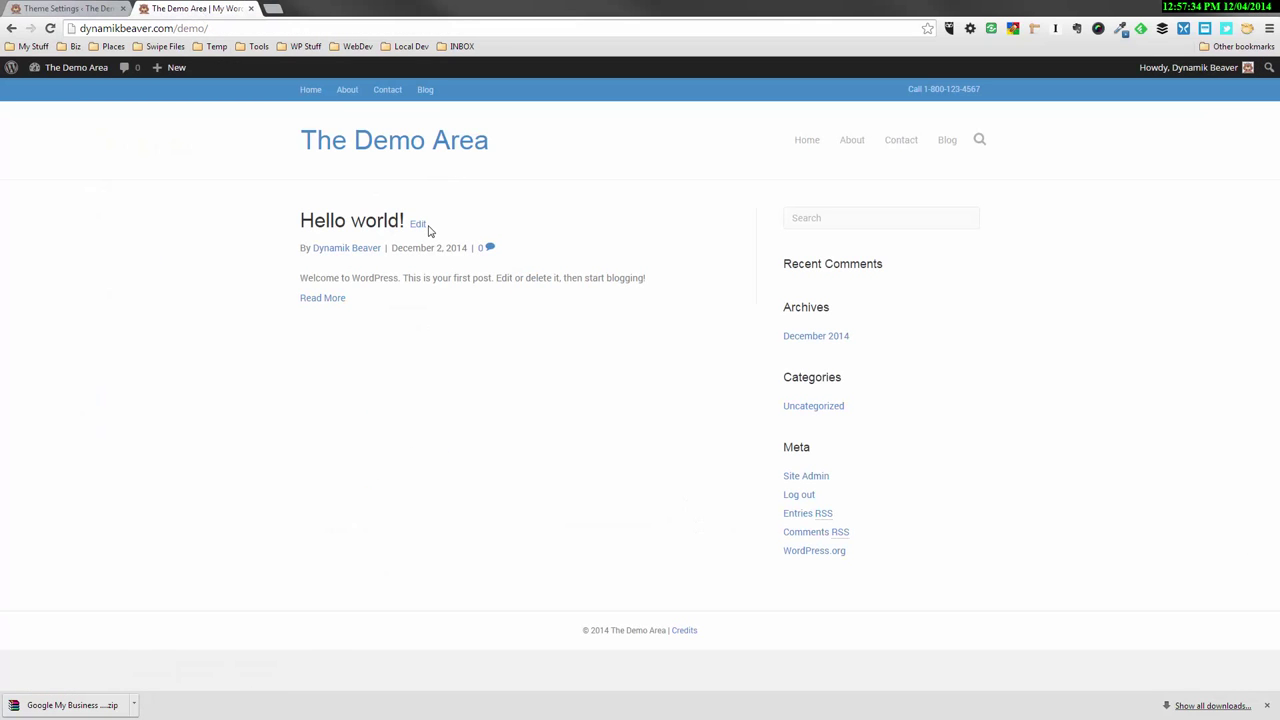
pyautogui.press('F5')
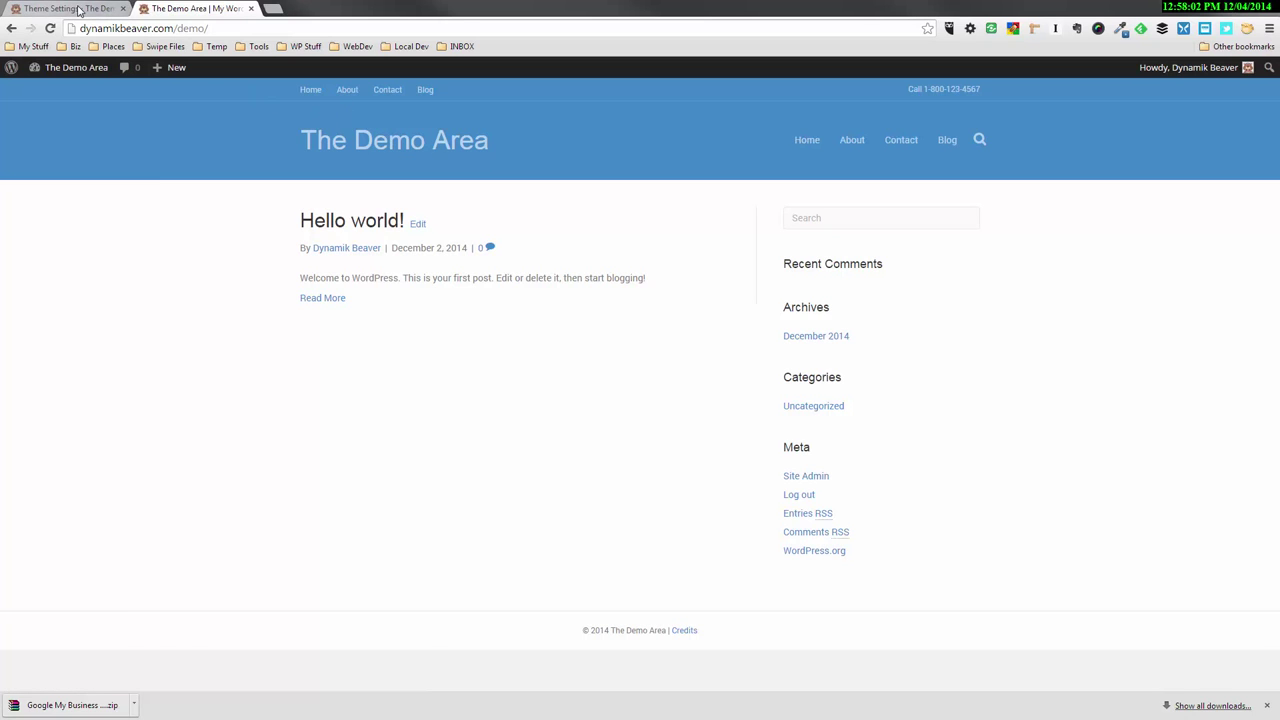
pyautogui.click(76, 8)
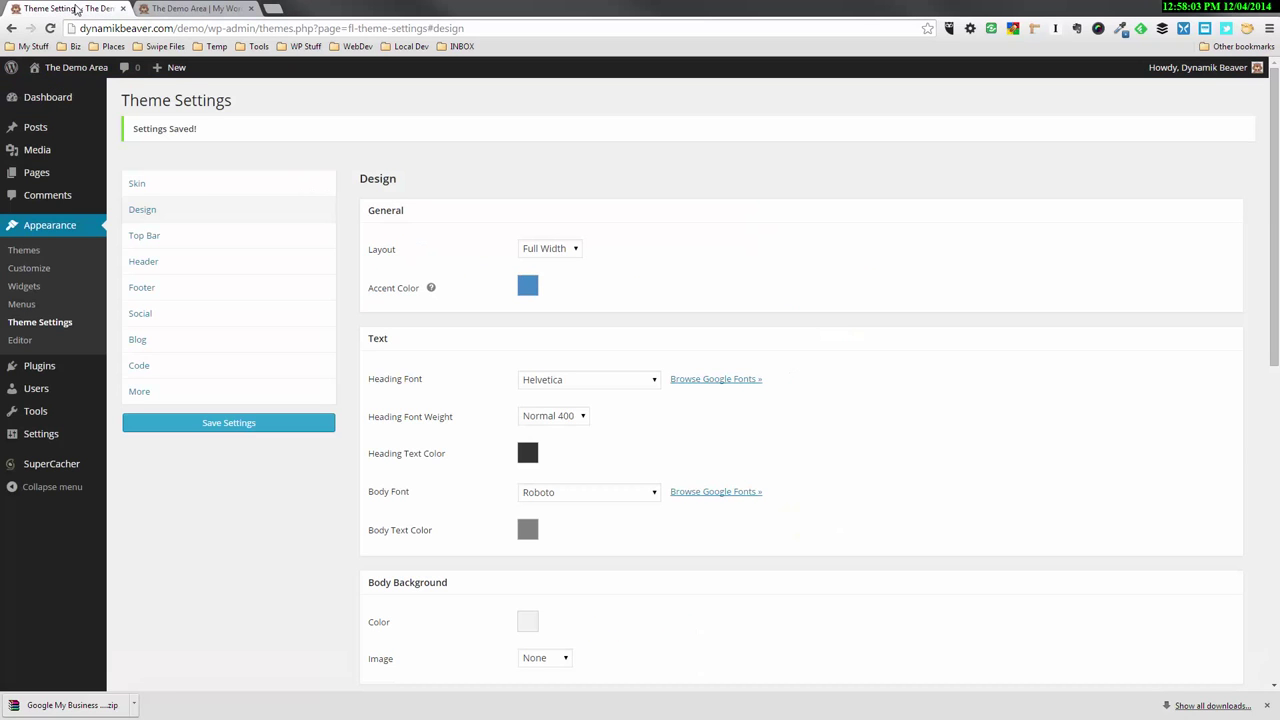
# Step: In Design, set Header Background Color to None, save, and reload the demo site to check it
pyautogui.click(191, 213)
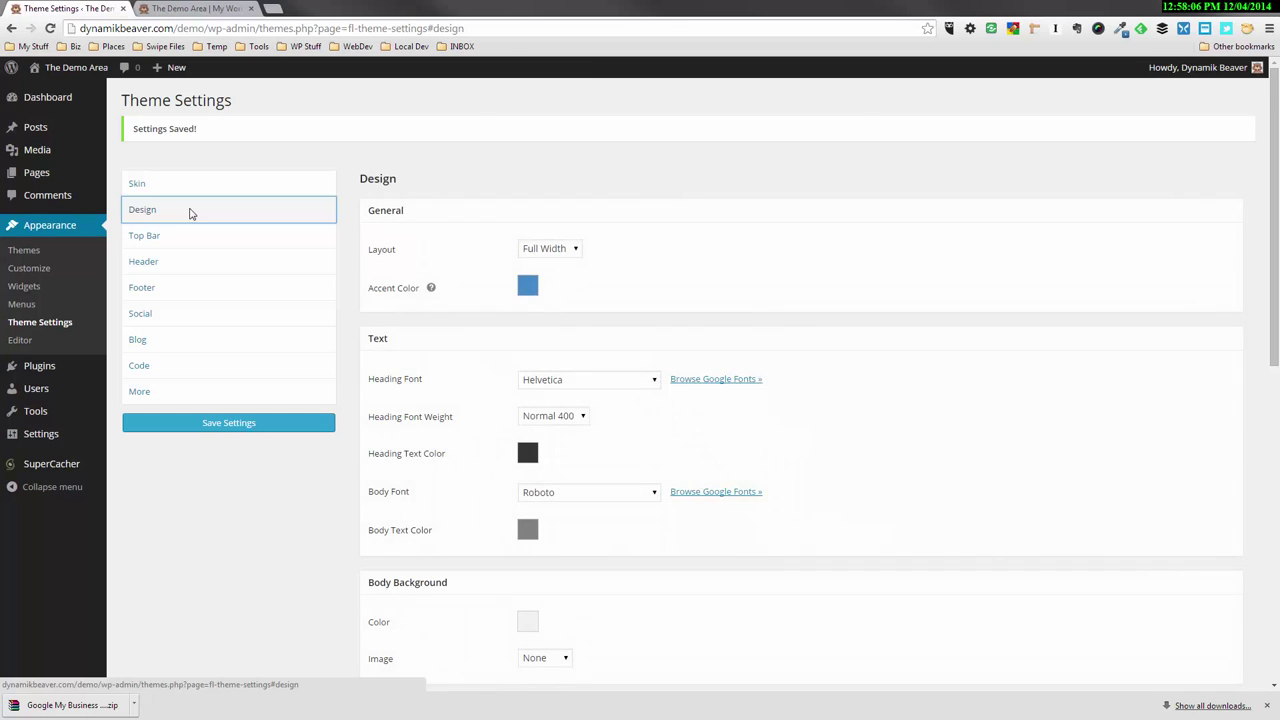
pyautogui.scroll(-2, 489, 339)
pyautogui.scroll(-5, 489, 339)
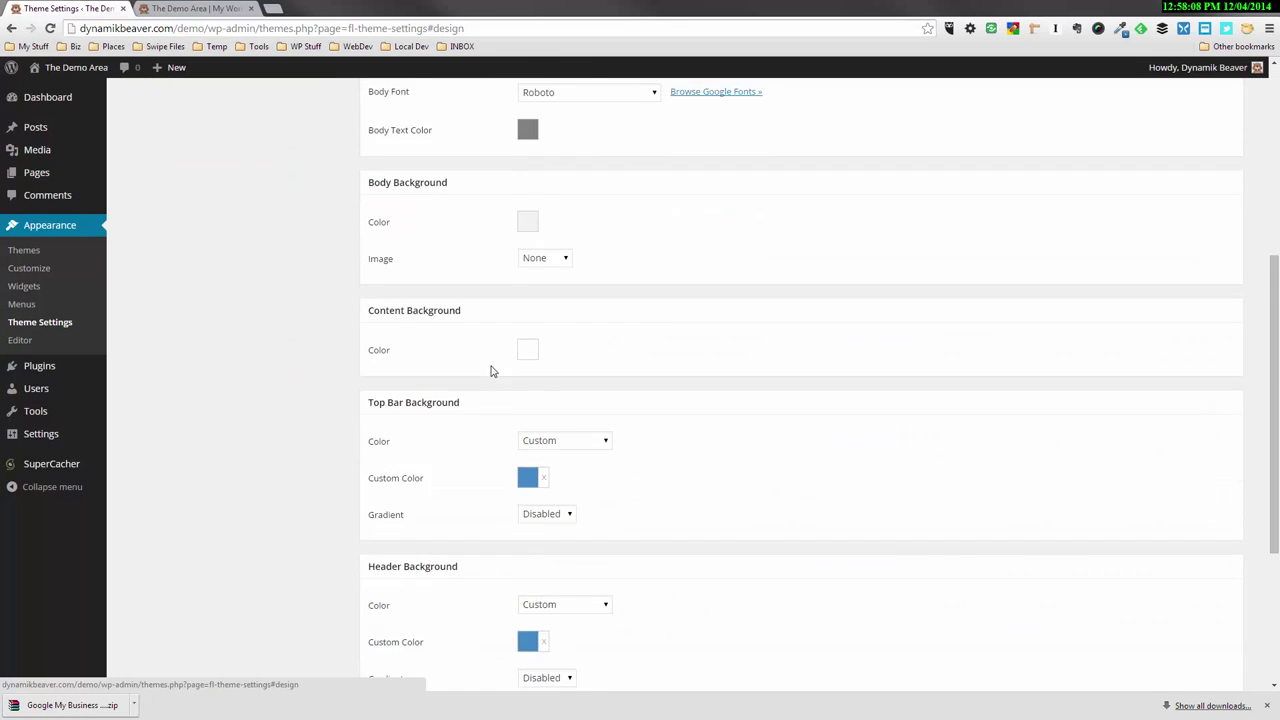
pyautogui.scroll(-2, 494, 366)
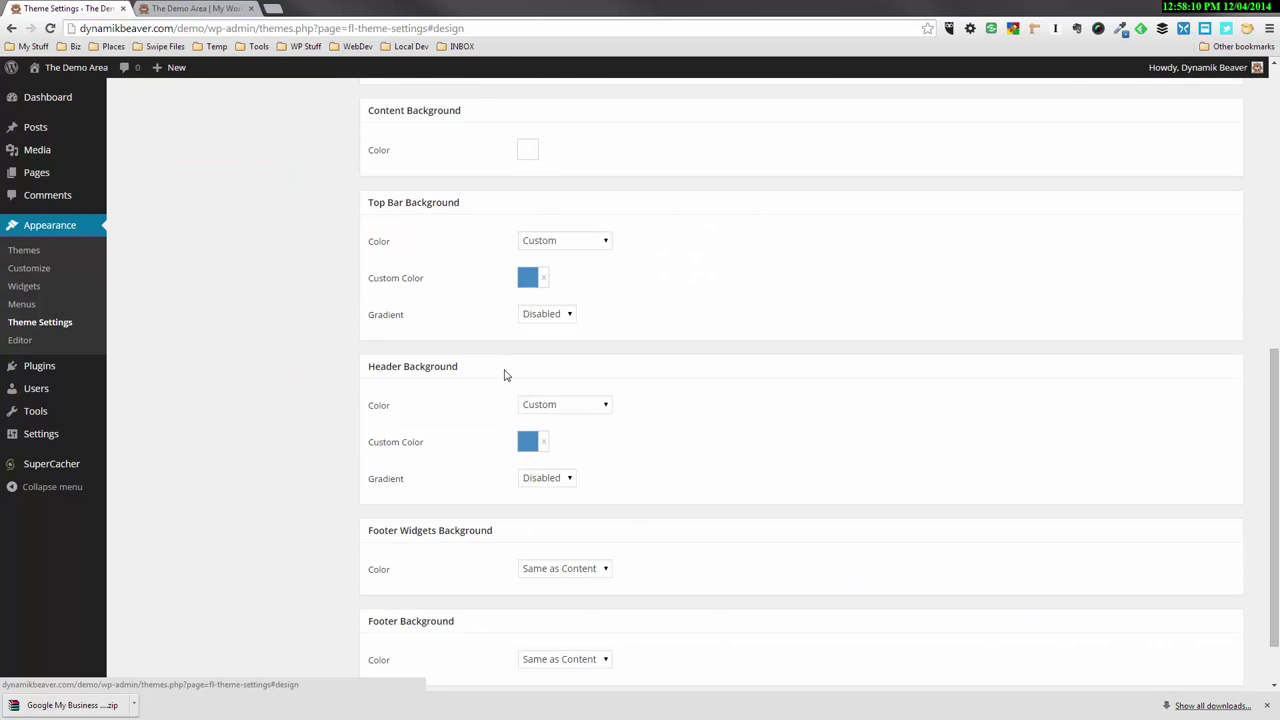
pyautogui.click(603, 406)
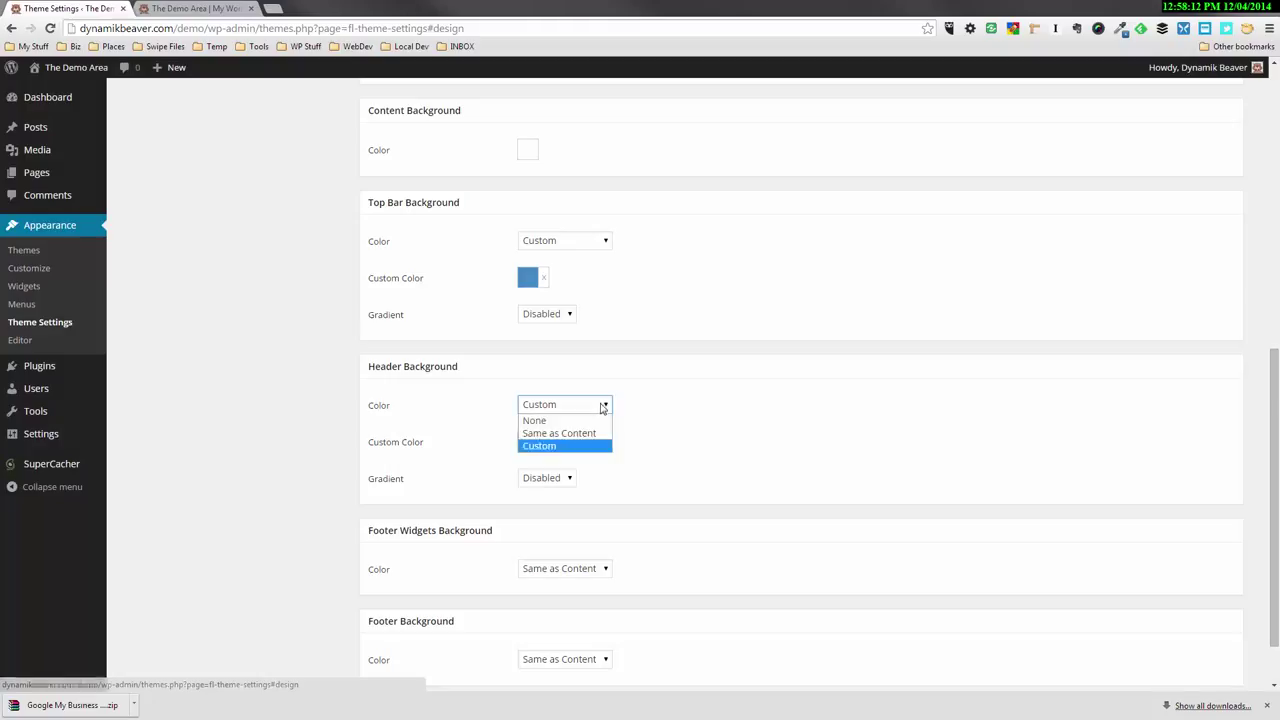
pyautogui.click(550, 424)
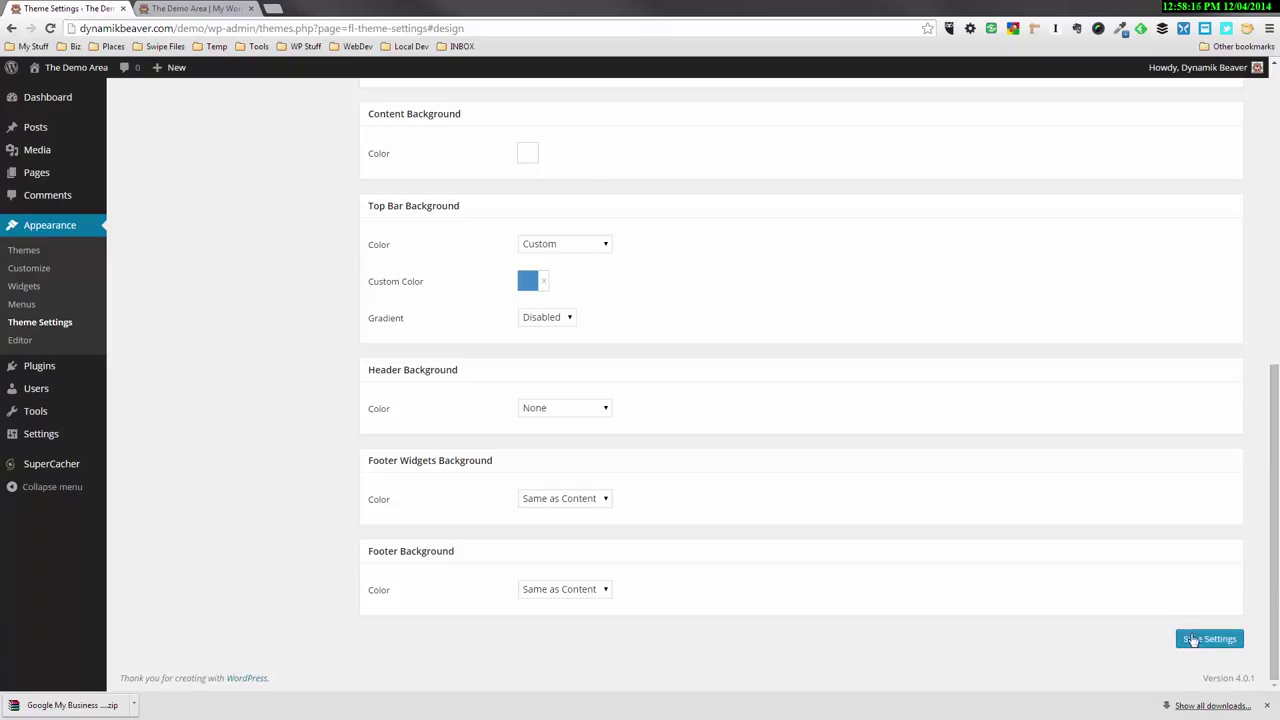
pyautogui.click(1209, 638)
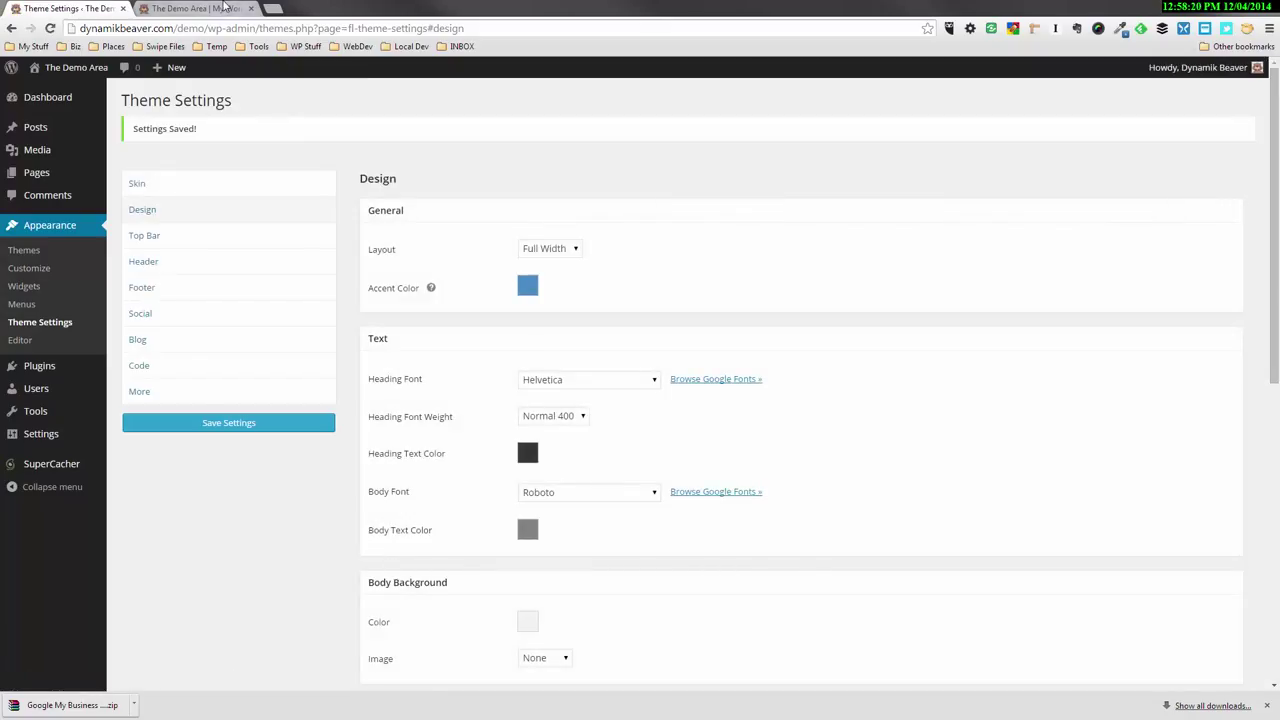
pyautogui.click(222, 8)
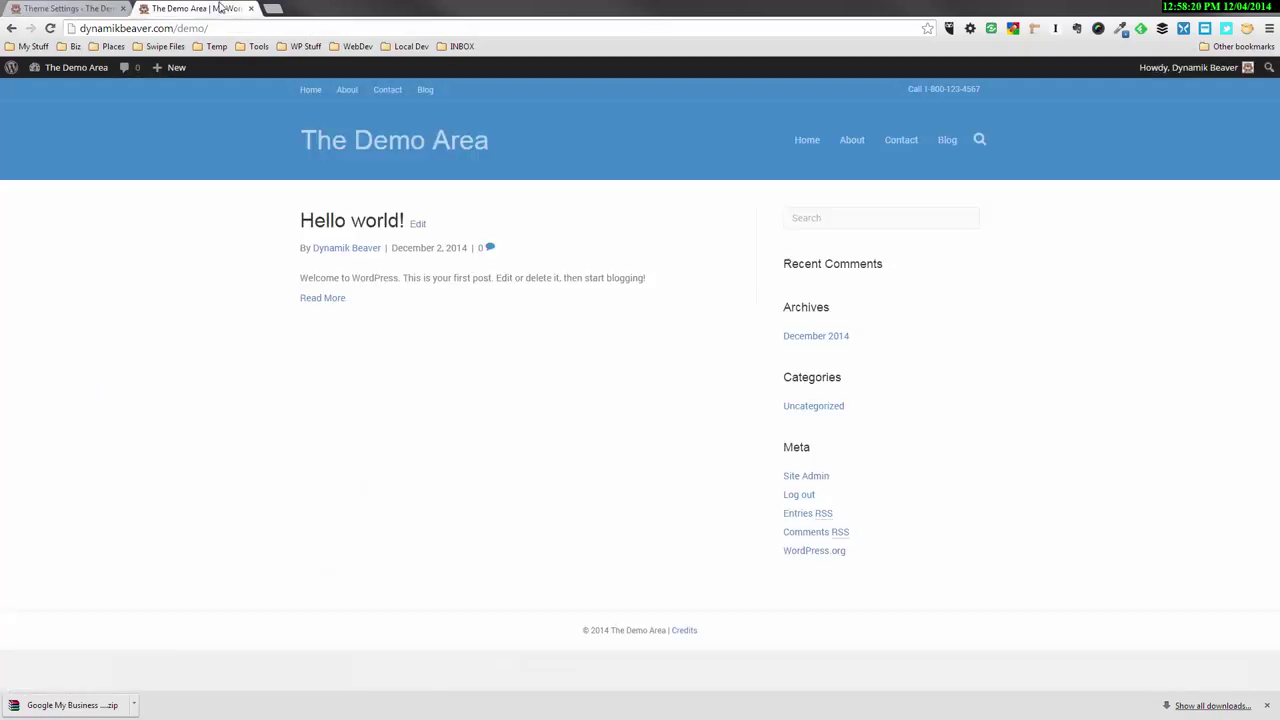
pyautogui.press('F5')
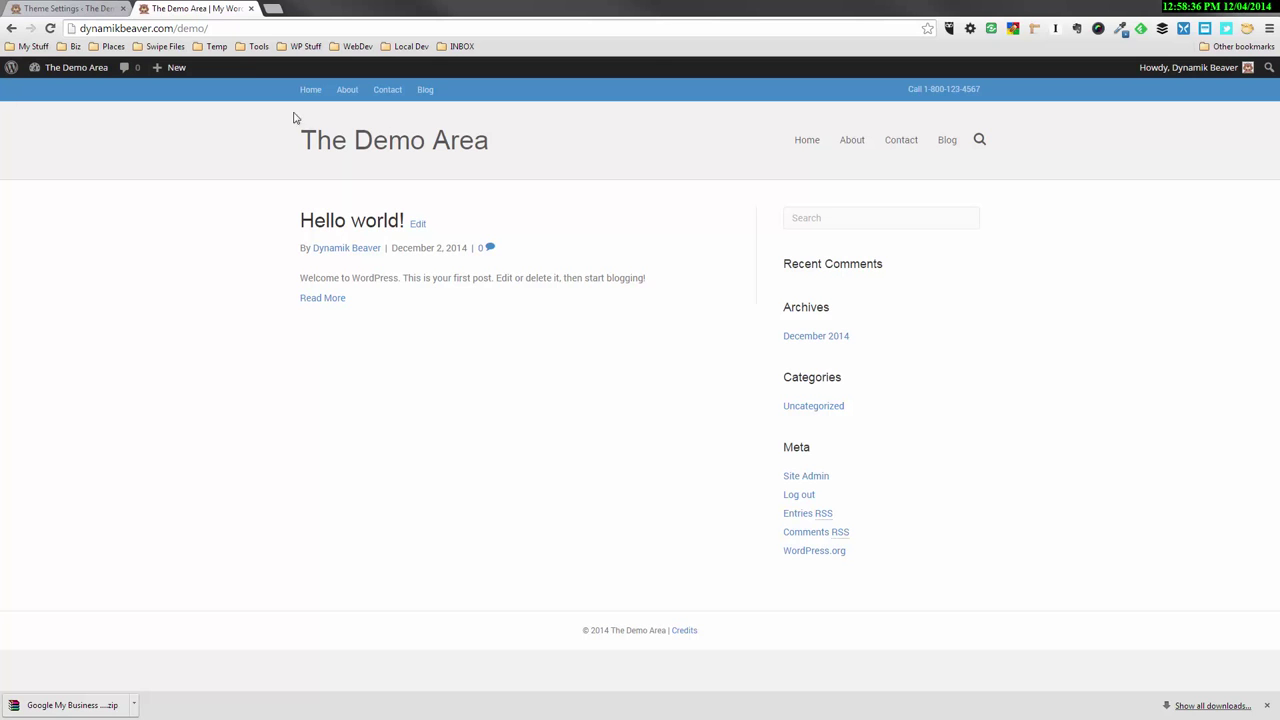
# Step: Change Header Background Color to Same as Content and save the theme settings
pyautogui.click(85, 10)
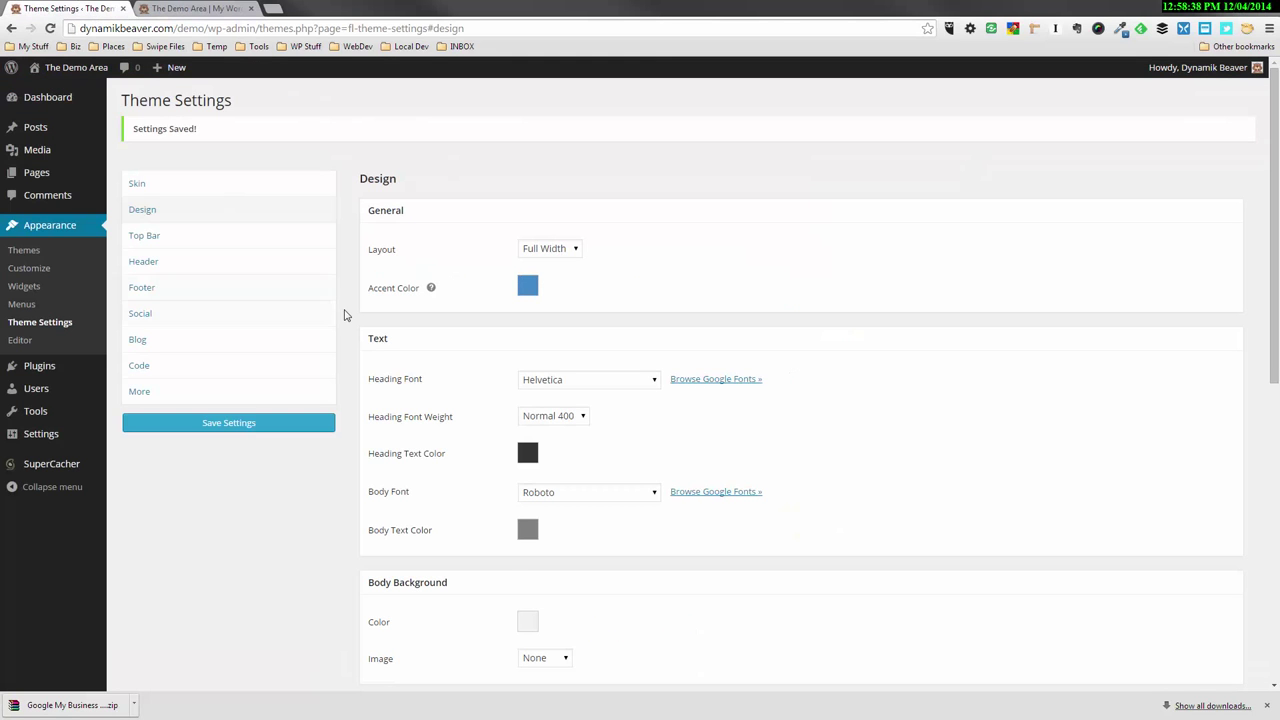
pyautogui.scroll(-2, 579, 530)
pyautogui.scroll(-1, 579, 530)
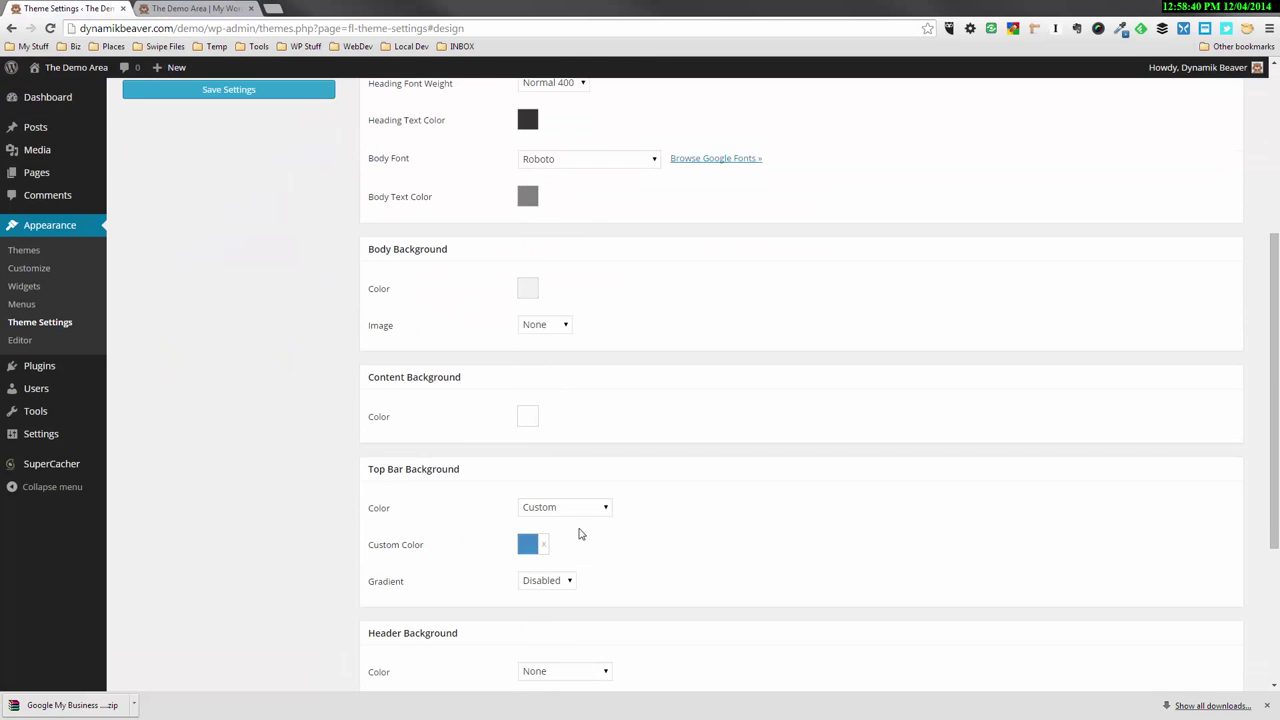
pyautogui.scroll(-2, 478, 542)
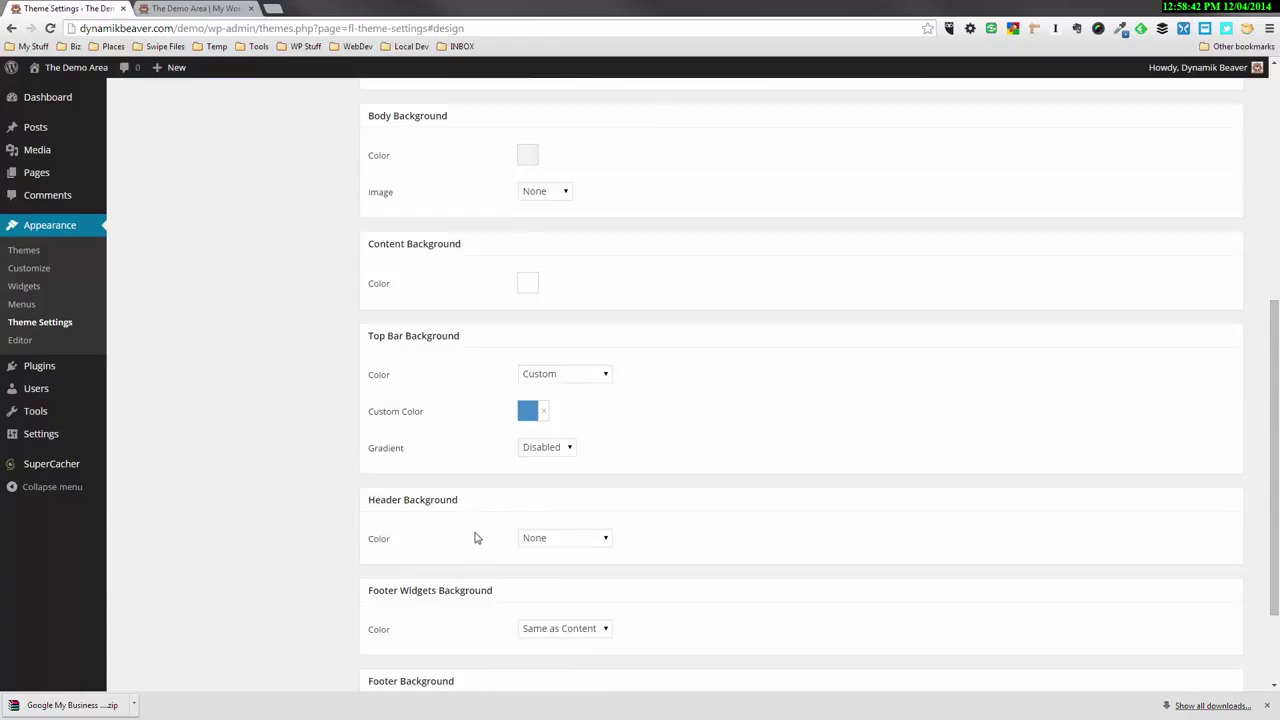
pyautogui.scroll(1, 476, 538)
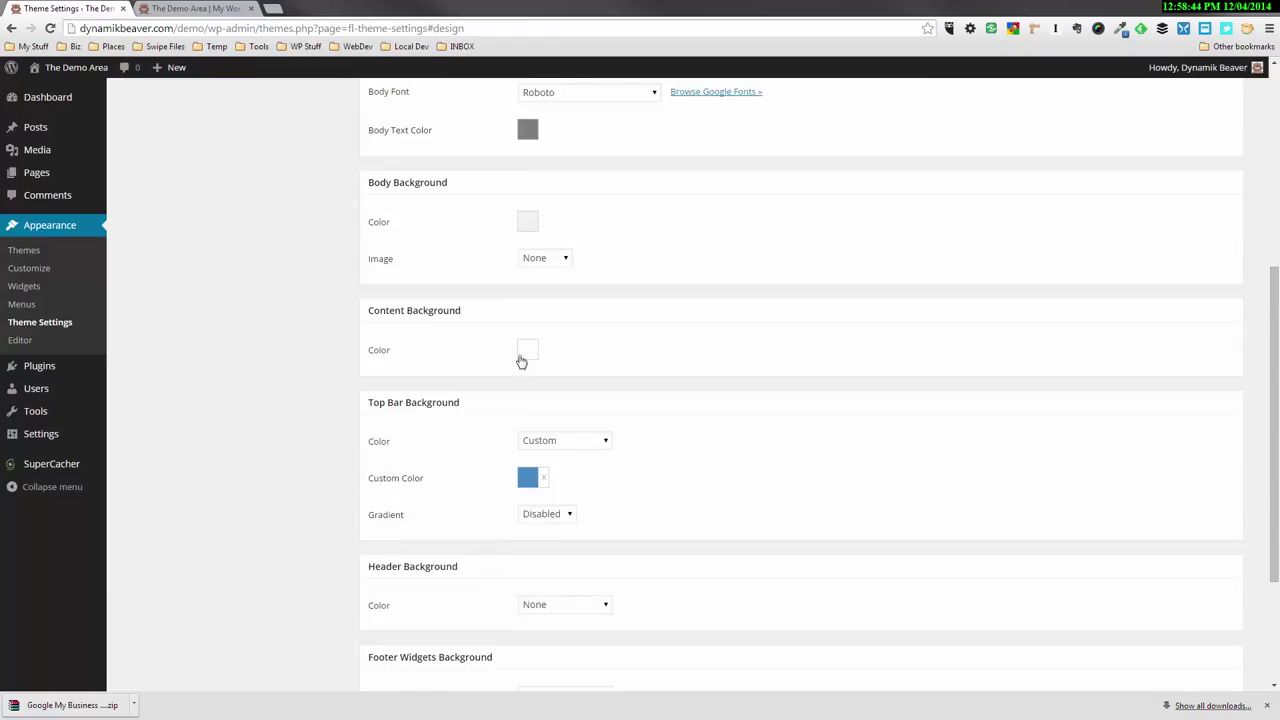
pyautogui.scroll(-2, 486, 417)
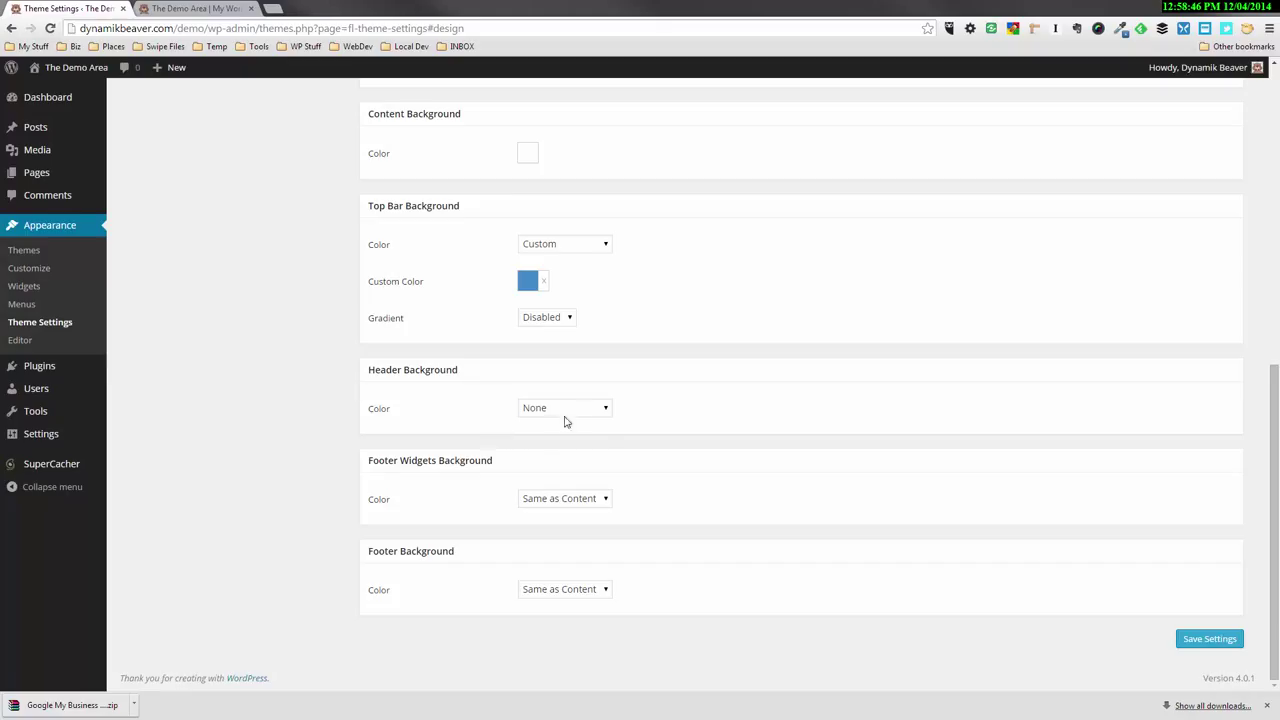
pyautogui.click(566, 412)
pyautogui.click(570, 436)
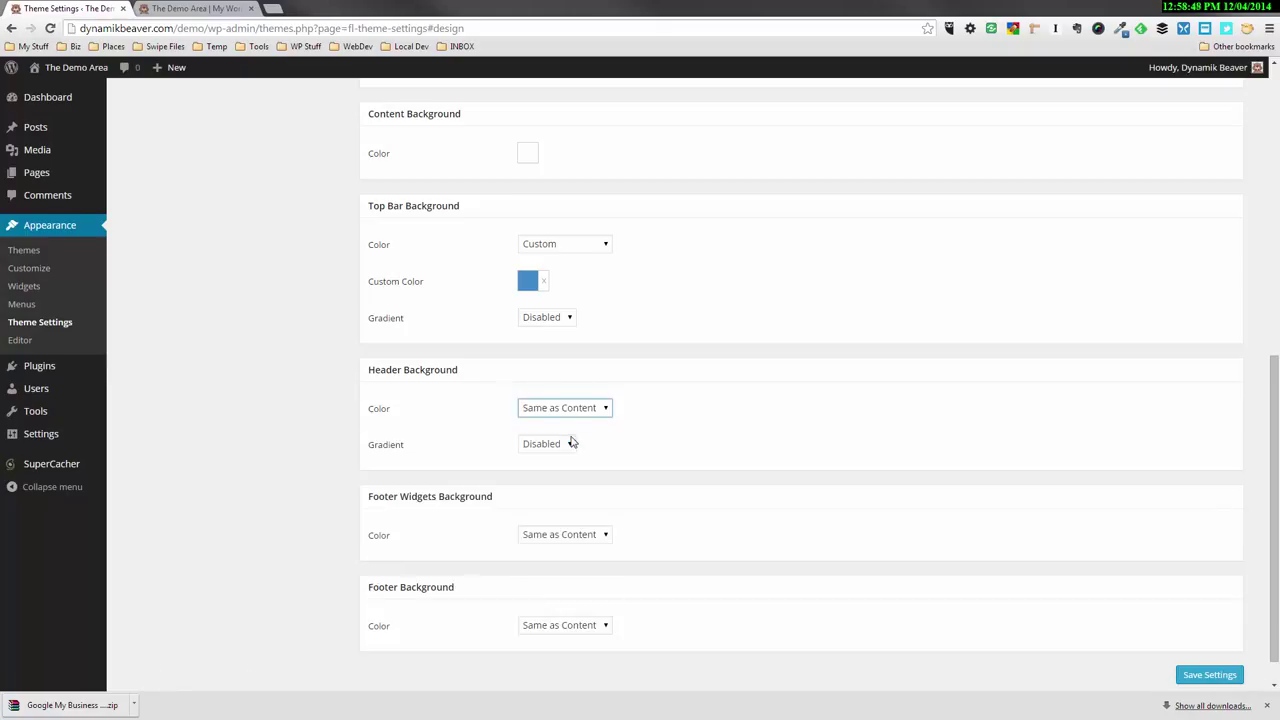
pyautogui.scroll(5, 240, 257)
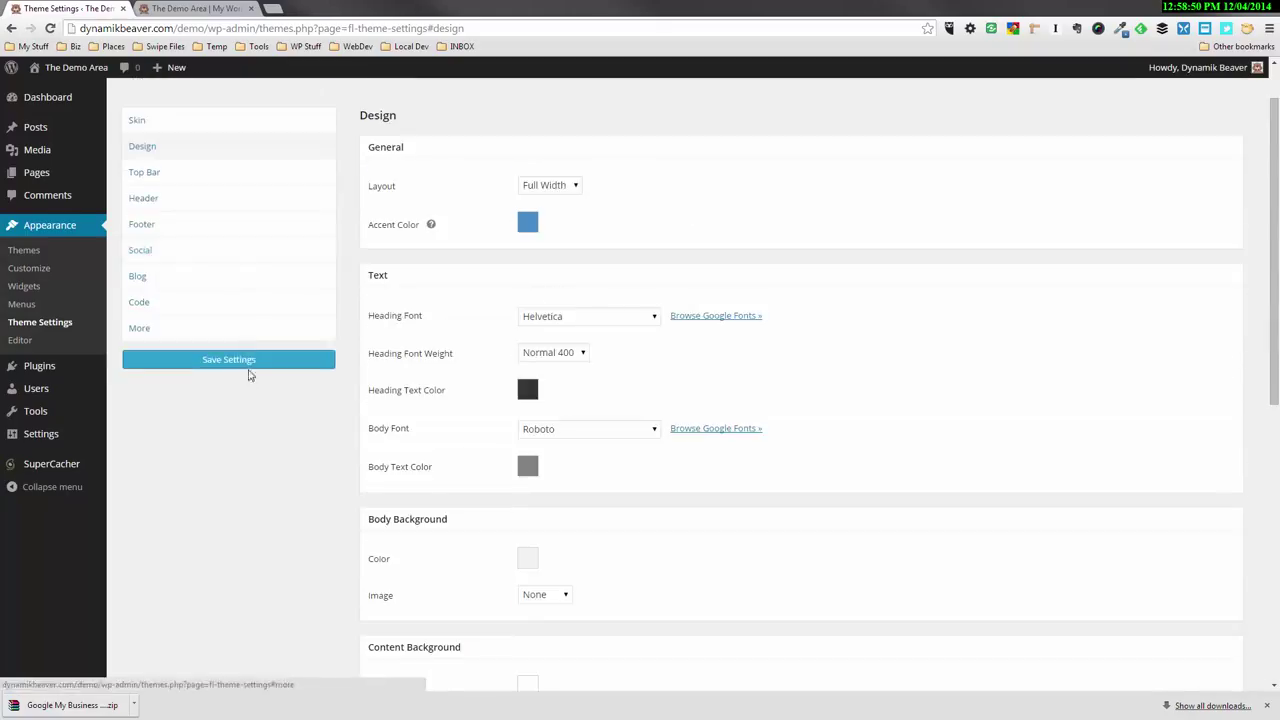
pyautogui.click(249, 362)
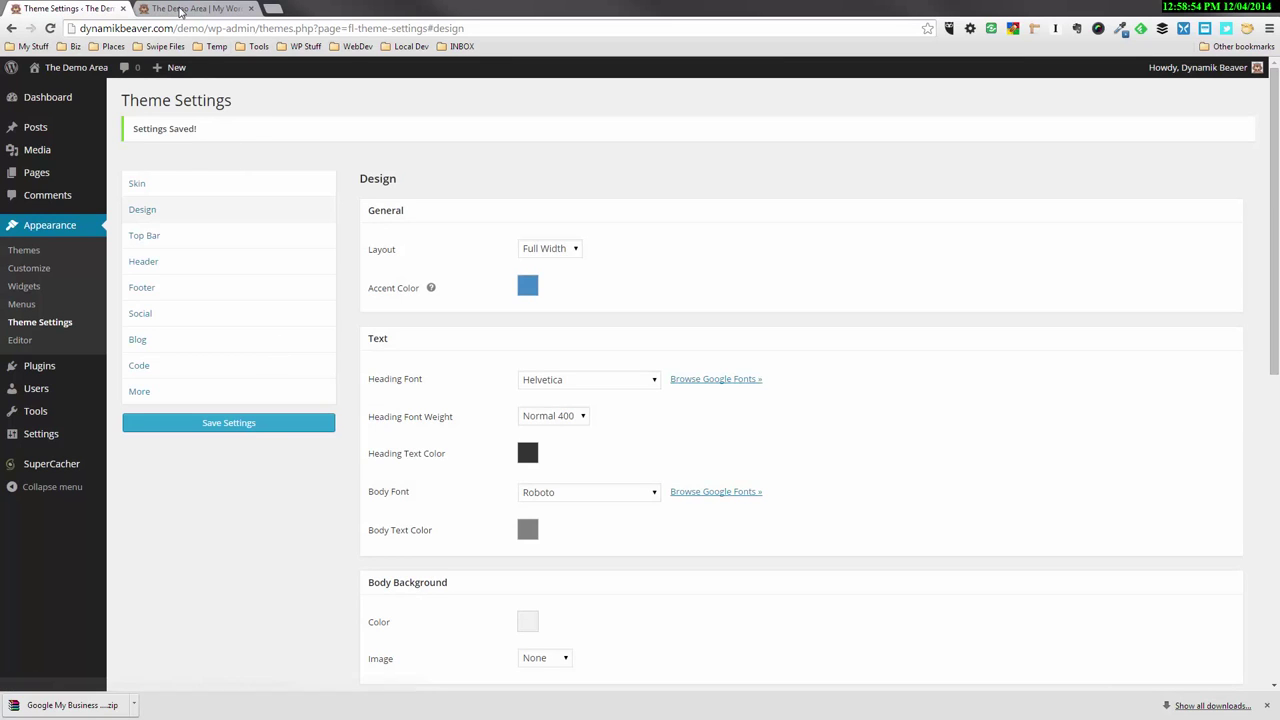
# Step: Reload the demo site to review the white header with a blue title under the blue top bar
pyautogui.click(190, 8)
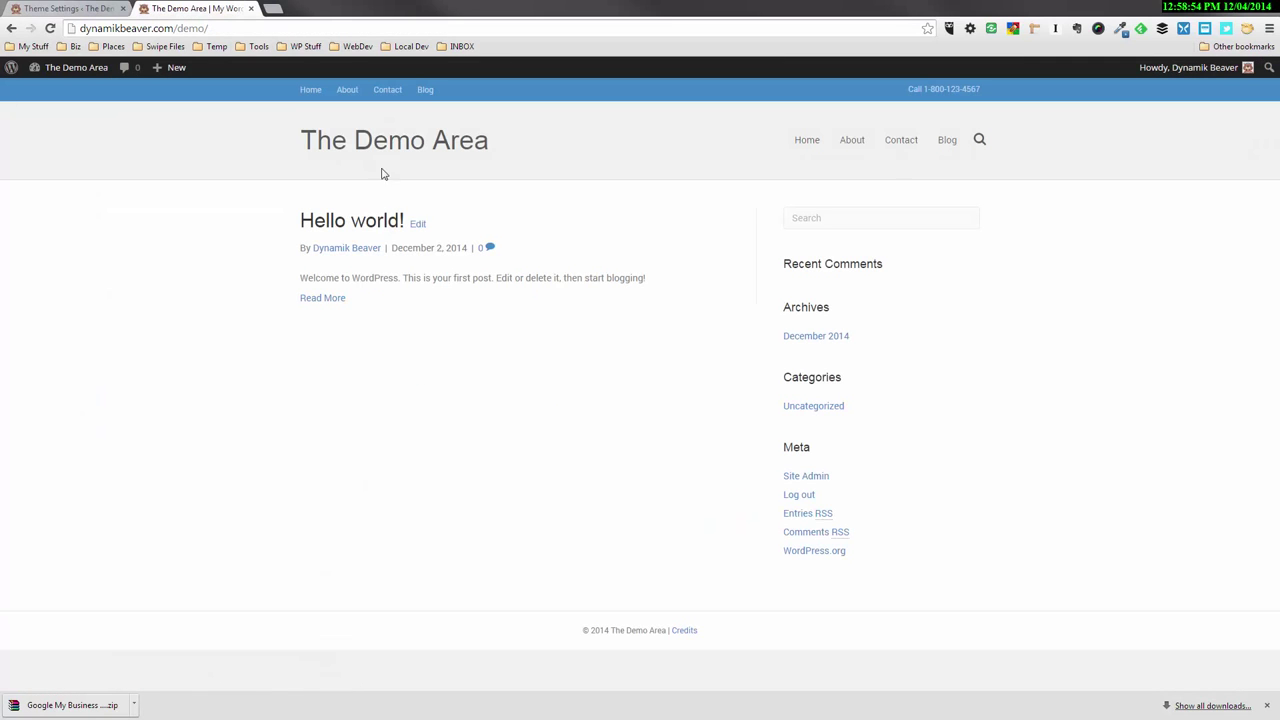
pyautogui.press('F5')
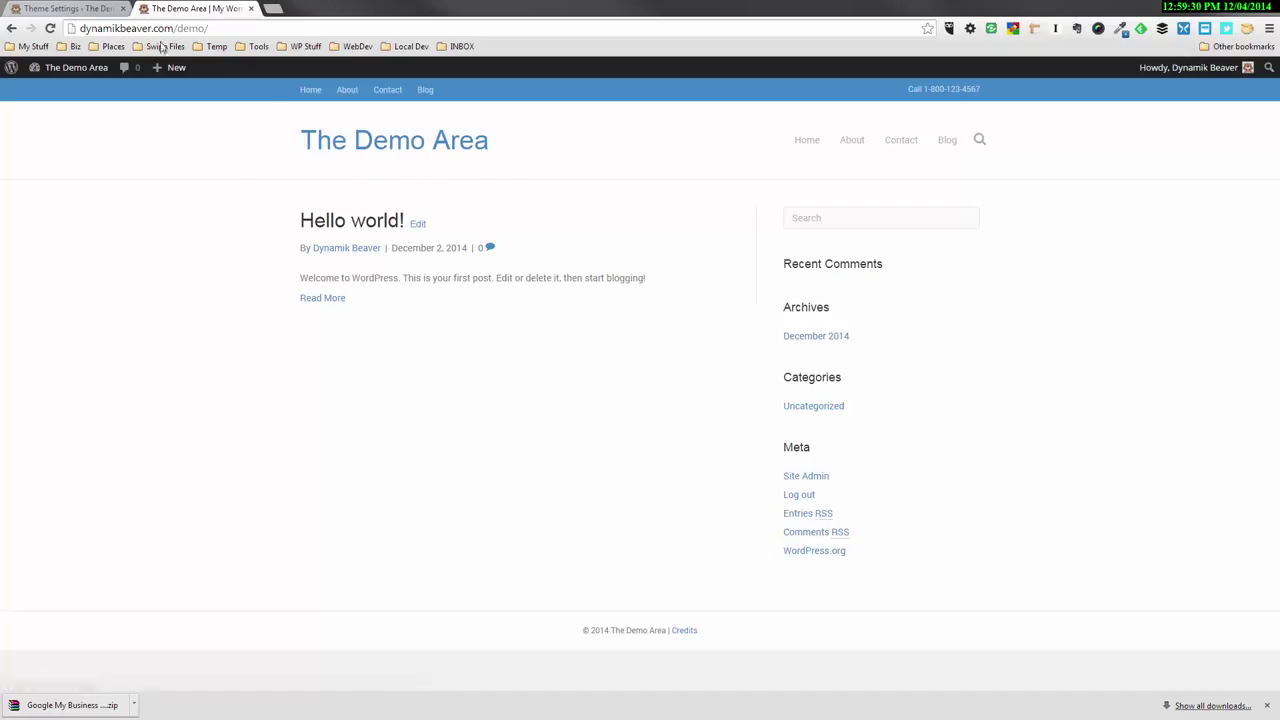
# Step: Go back to Theme Settings and bring up the Header section's logo text options
pyautogui.click(72, 10)
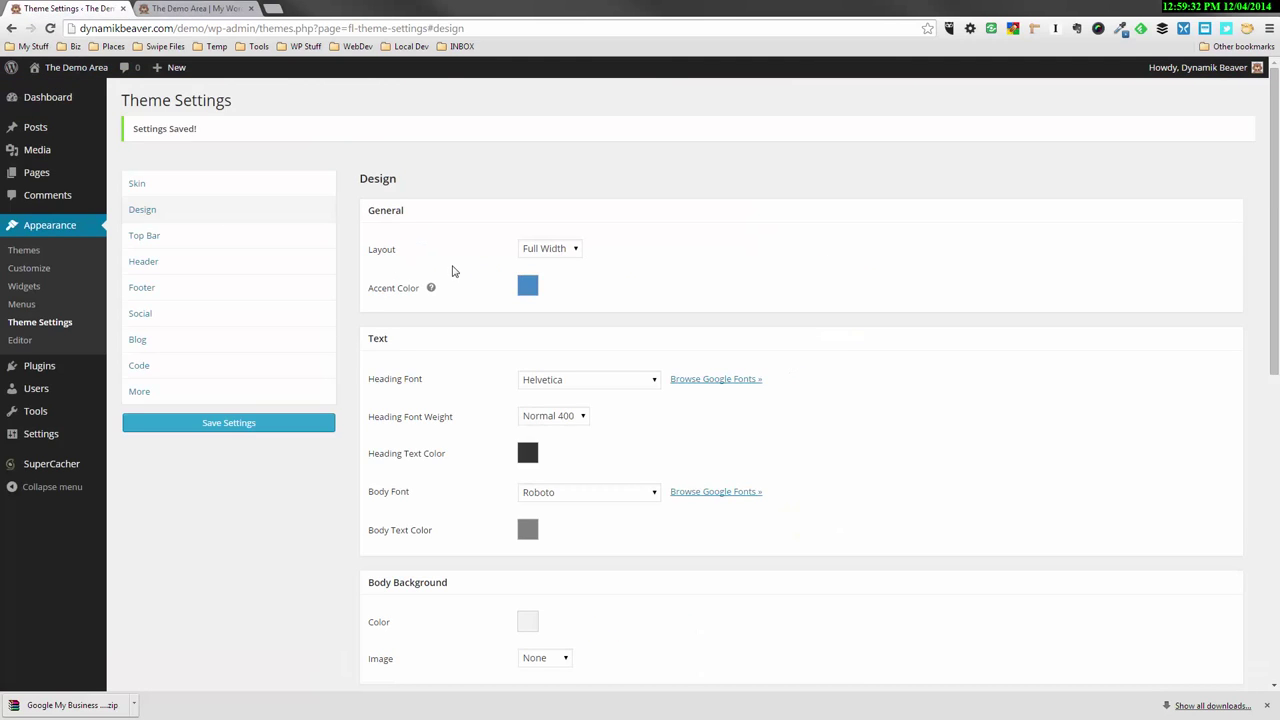
pyautogui.scroll(-2, 453, 270)
pyautogui.scroll(-5, 447, 268)
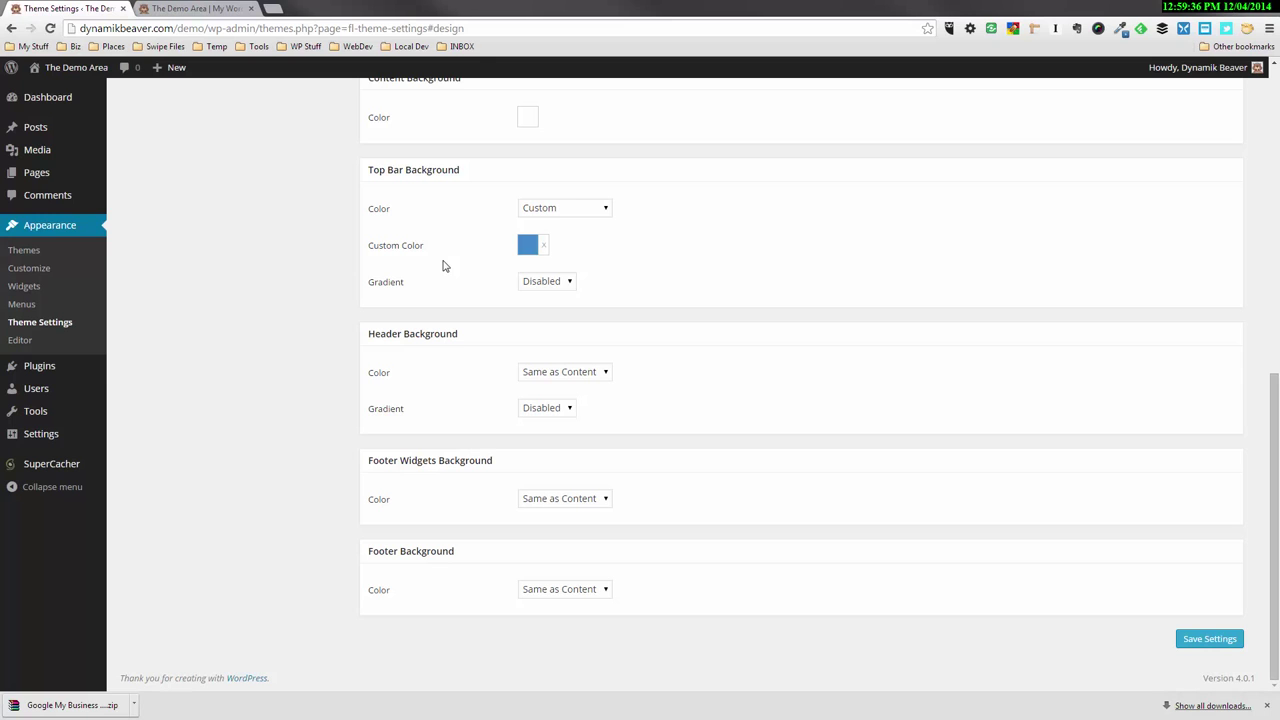
pyautogui.scroll(10, 445, 266)
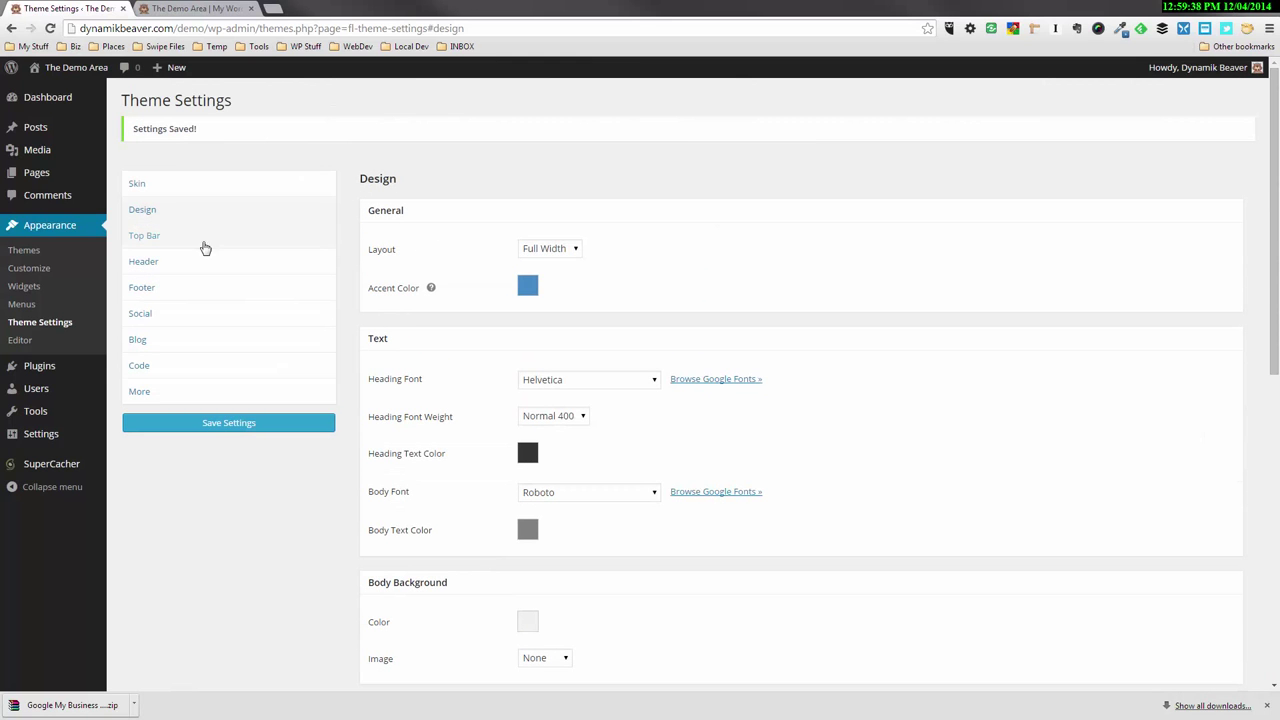
pyautogui.click(170, 261)
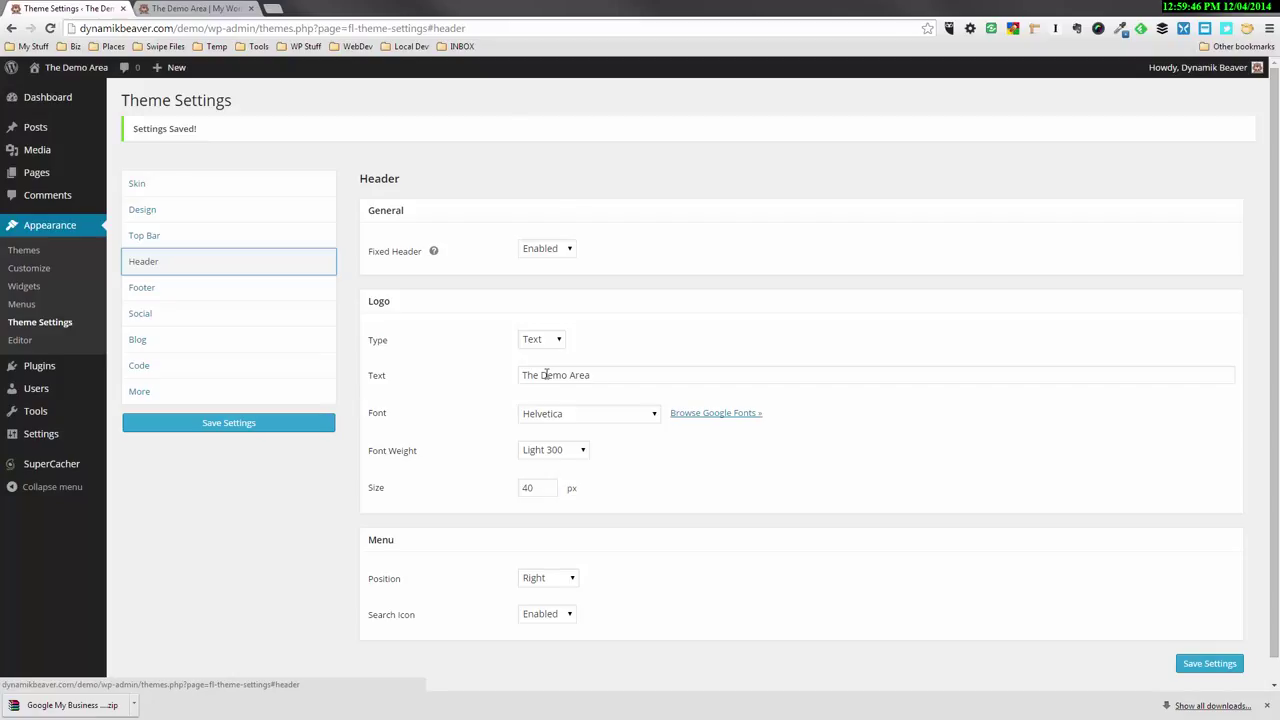
# Step: Choose Bigelow Rules as the header logo font and save the settings
pyautogui.click(650, 416)
pyautogui.scroll(-3, 628, 488)
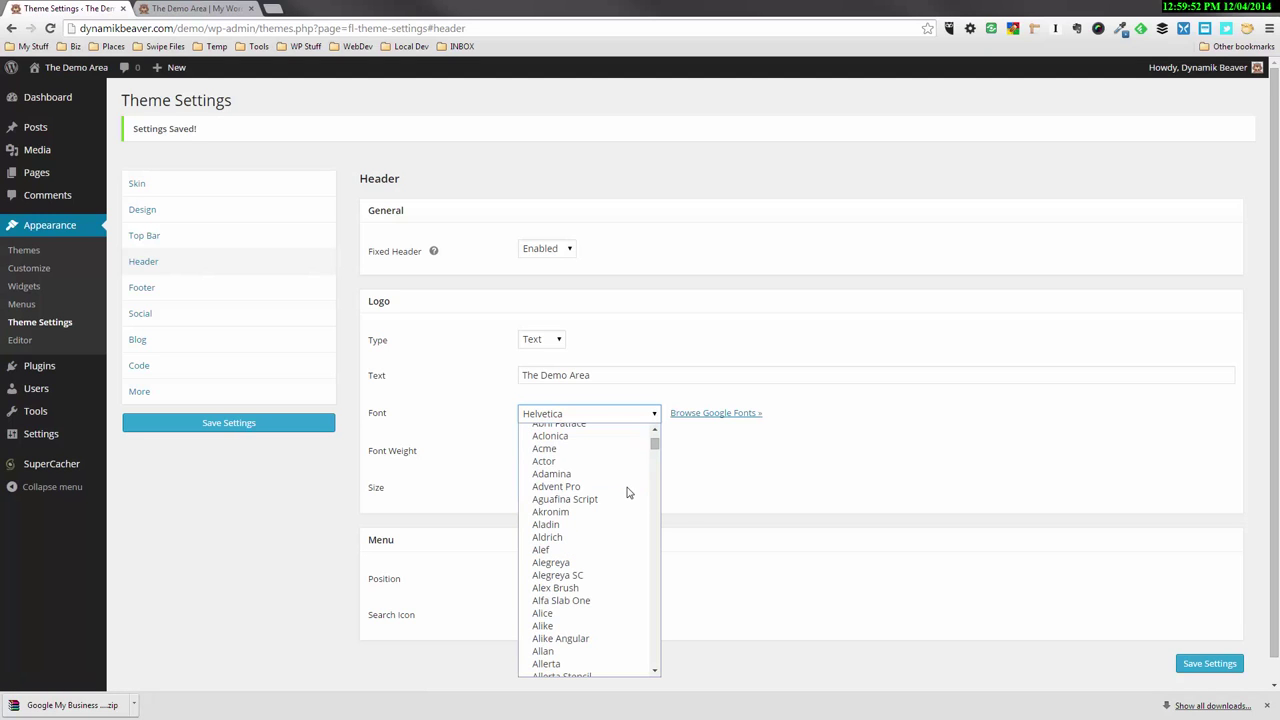
pyautogui.scroll(3, 630, 490)
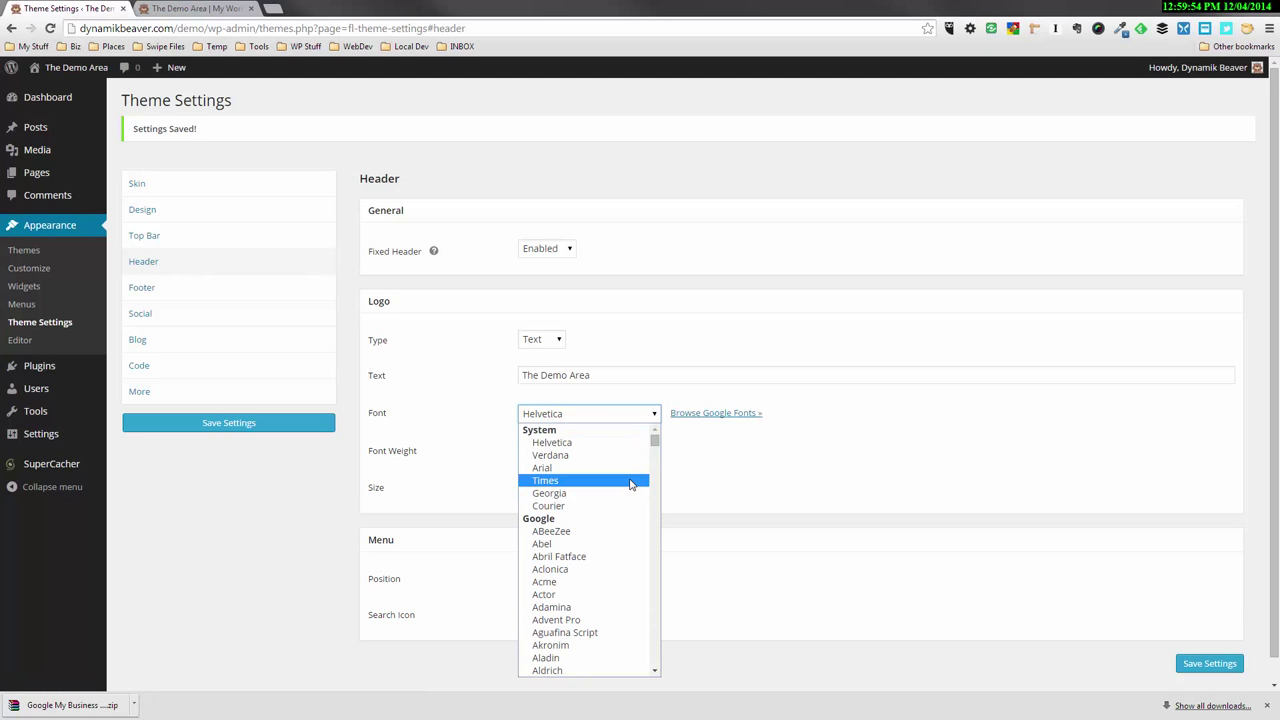
pyautogui.scroll(-15, 600, 510)
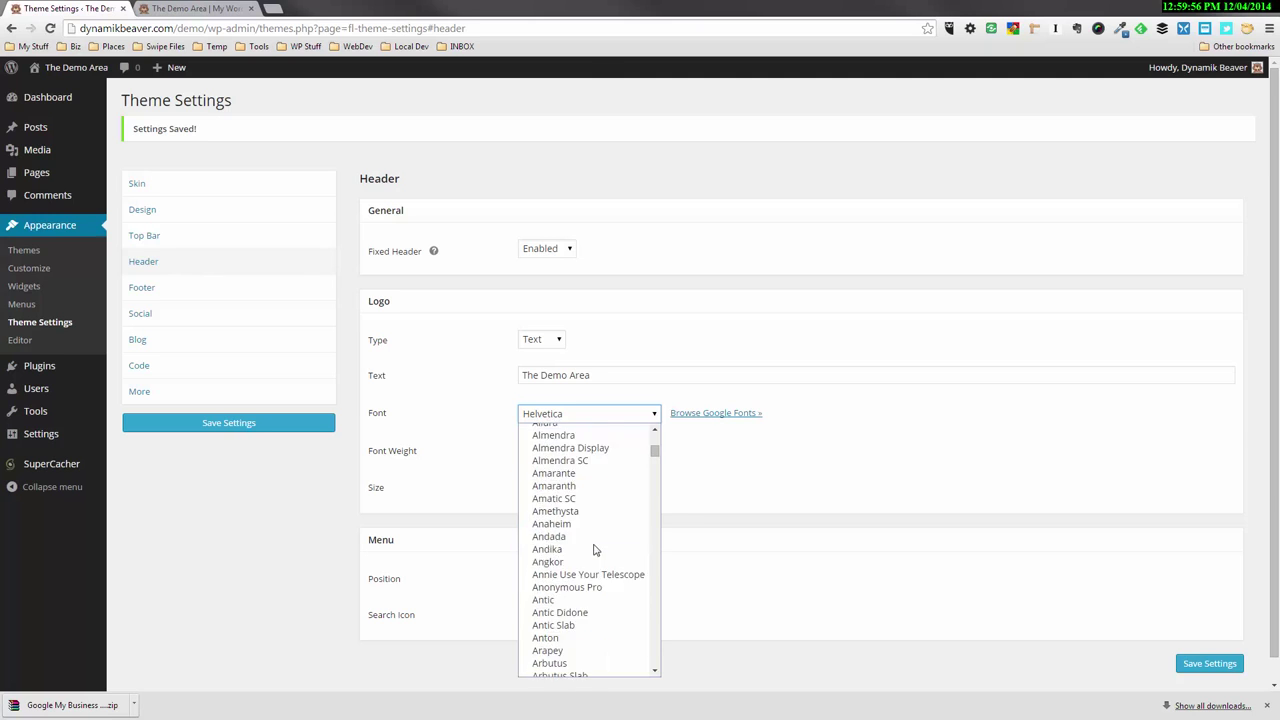
pyautogui.scroll(-7, 592, 550)
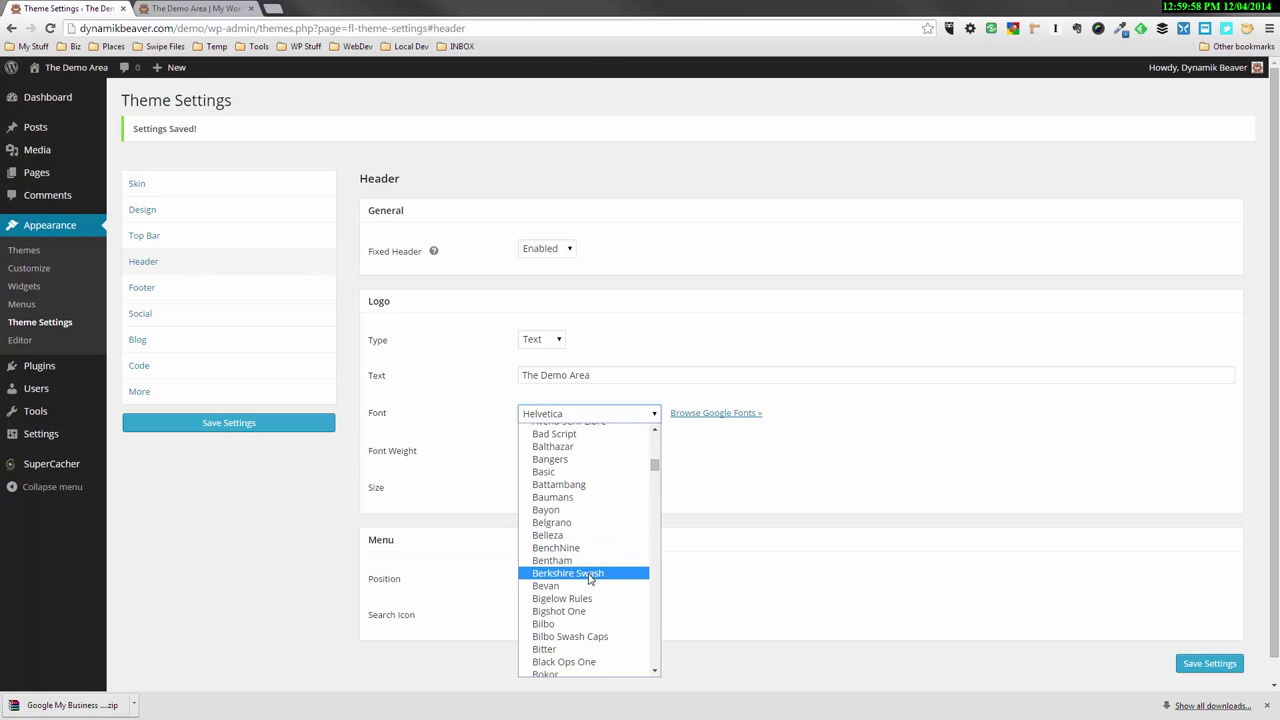
pyautogui.scroll(-3, 590, 568)
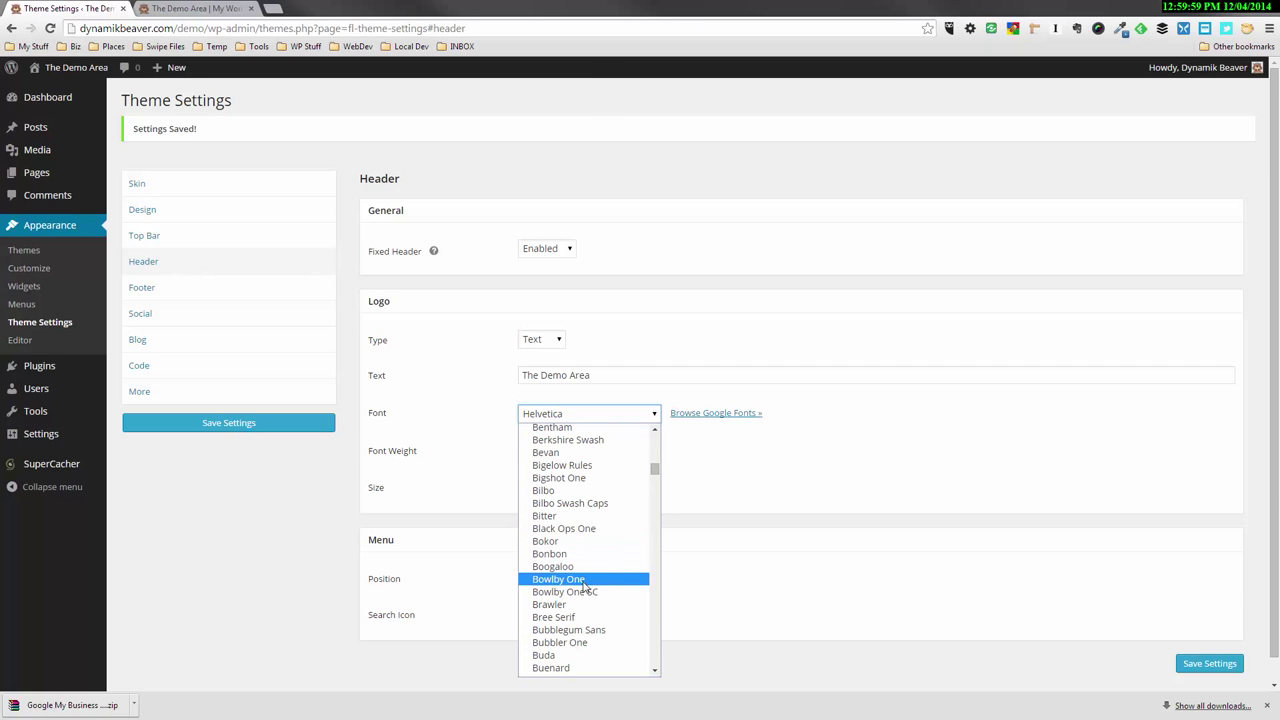
pyautogui.click(576, 466)
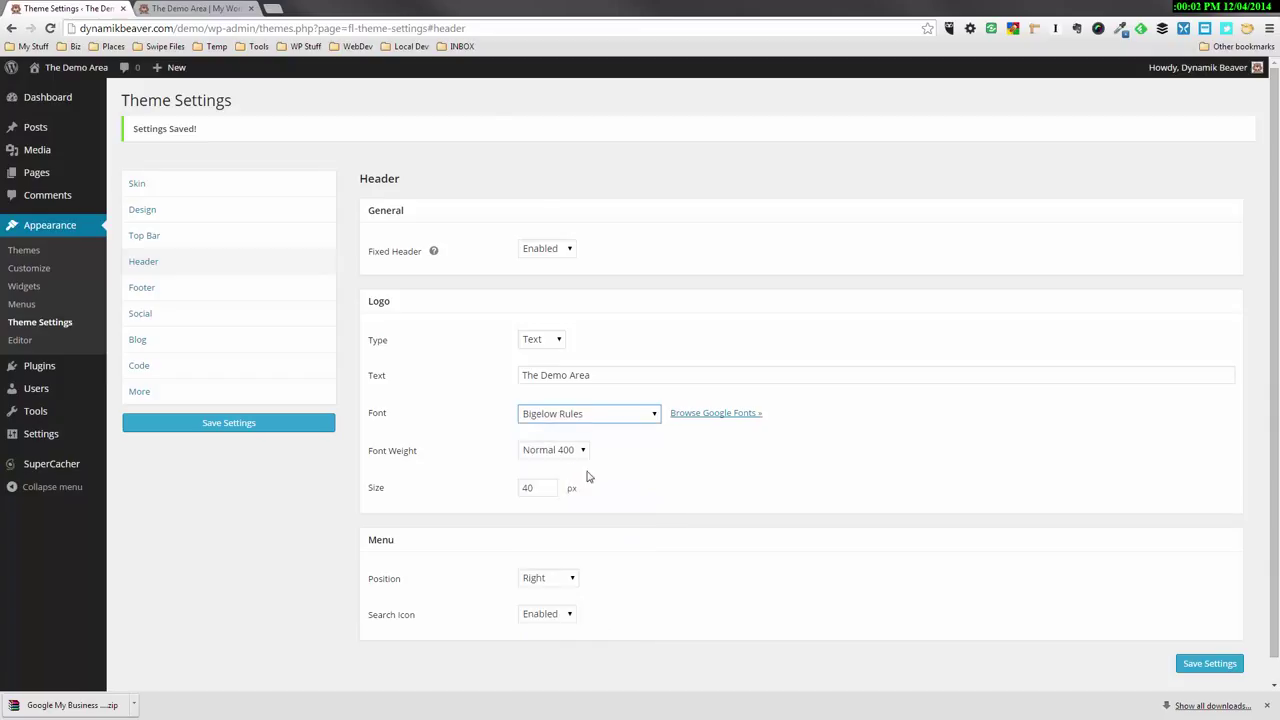
pyautogui.click(467, 444)
pyautogui.click(286, 422)
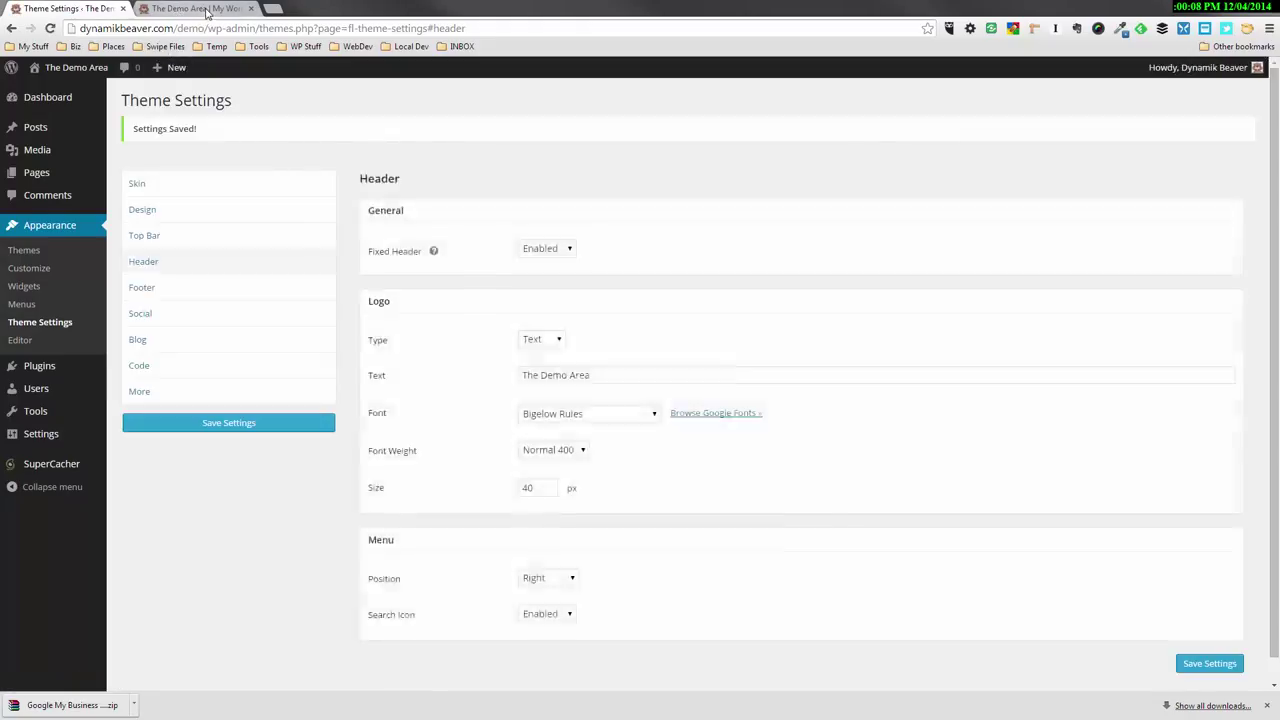
# Step: Reload the front page to check the Bigelow Rules title, then return to the Header settings
pyautogui.click(200, 10)
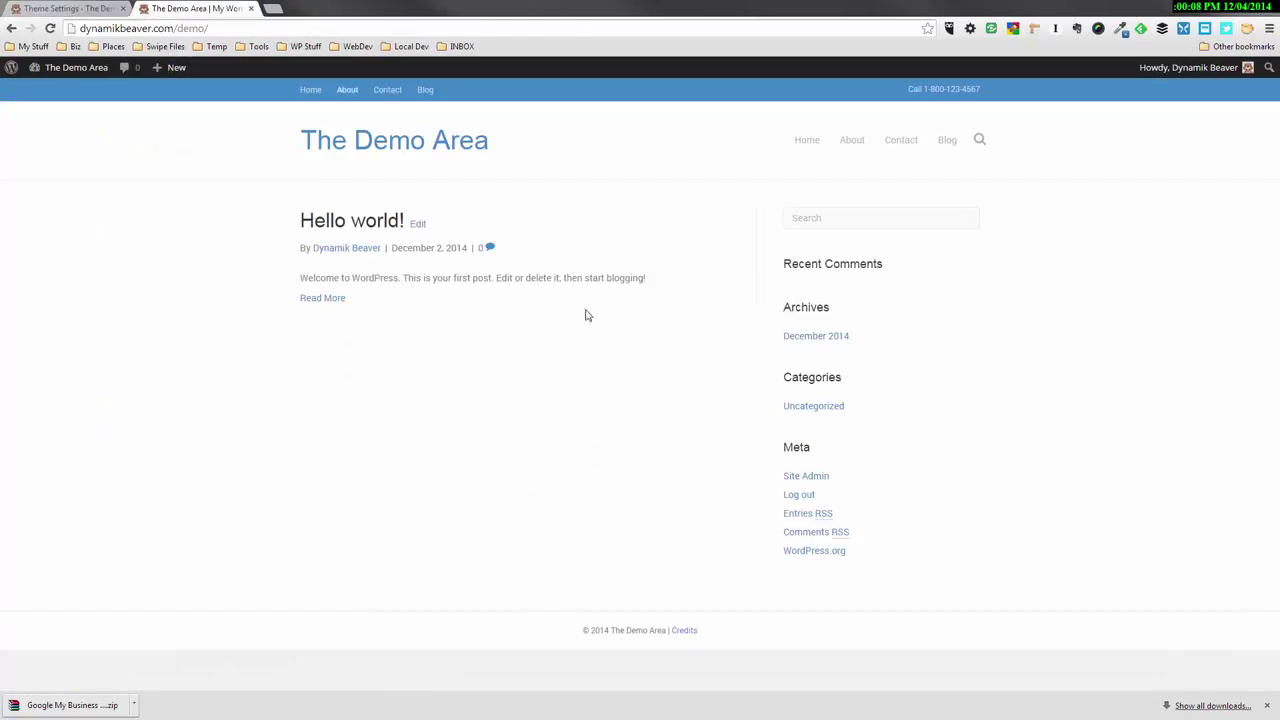
pyautogui.press('F5')
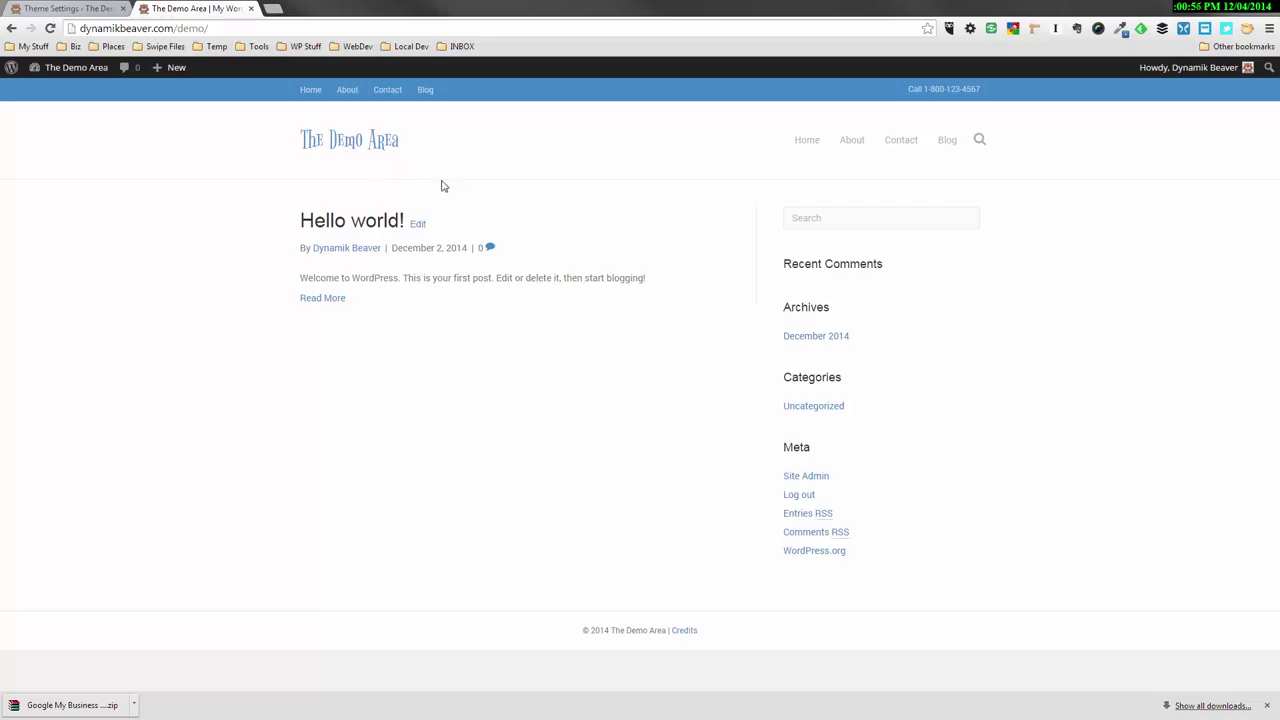
pyautogui.click(88, 12)
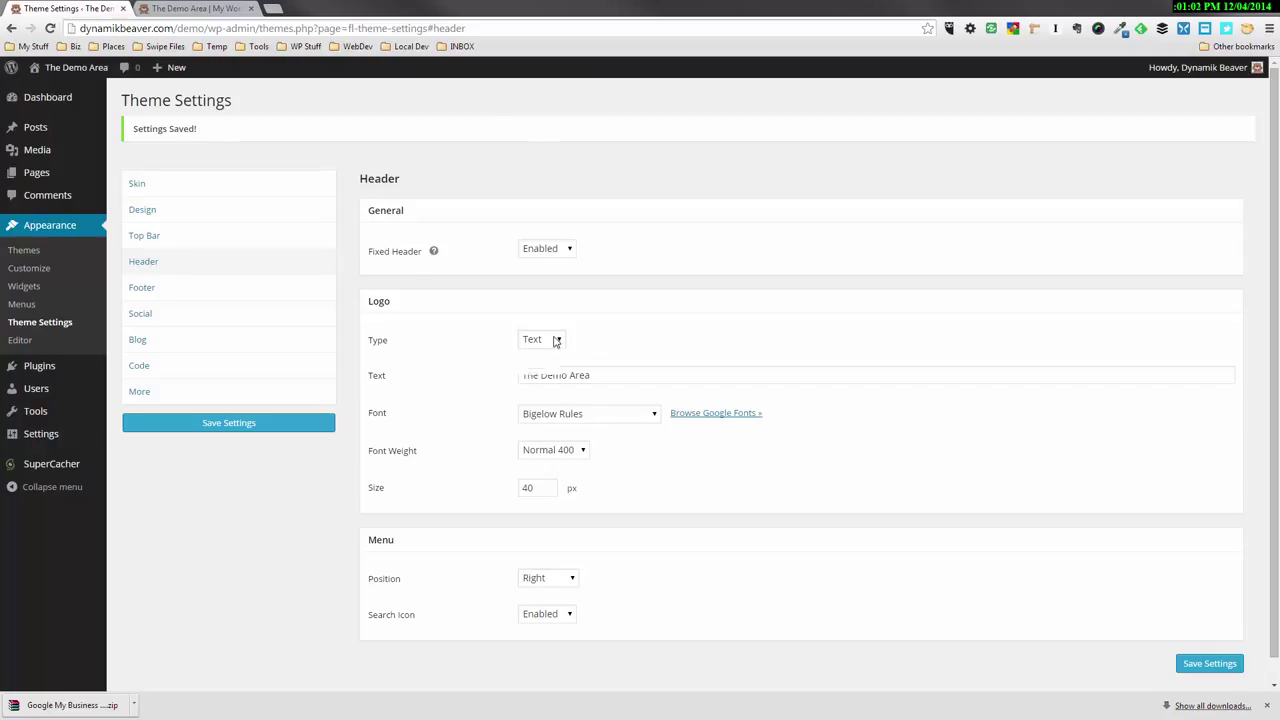
# Step: Switch the header Logo Type to Image using logo.png from the Media Library, and save
pyautogui.click(557, 341)
pyautogui.click(541, 369)
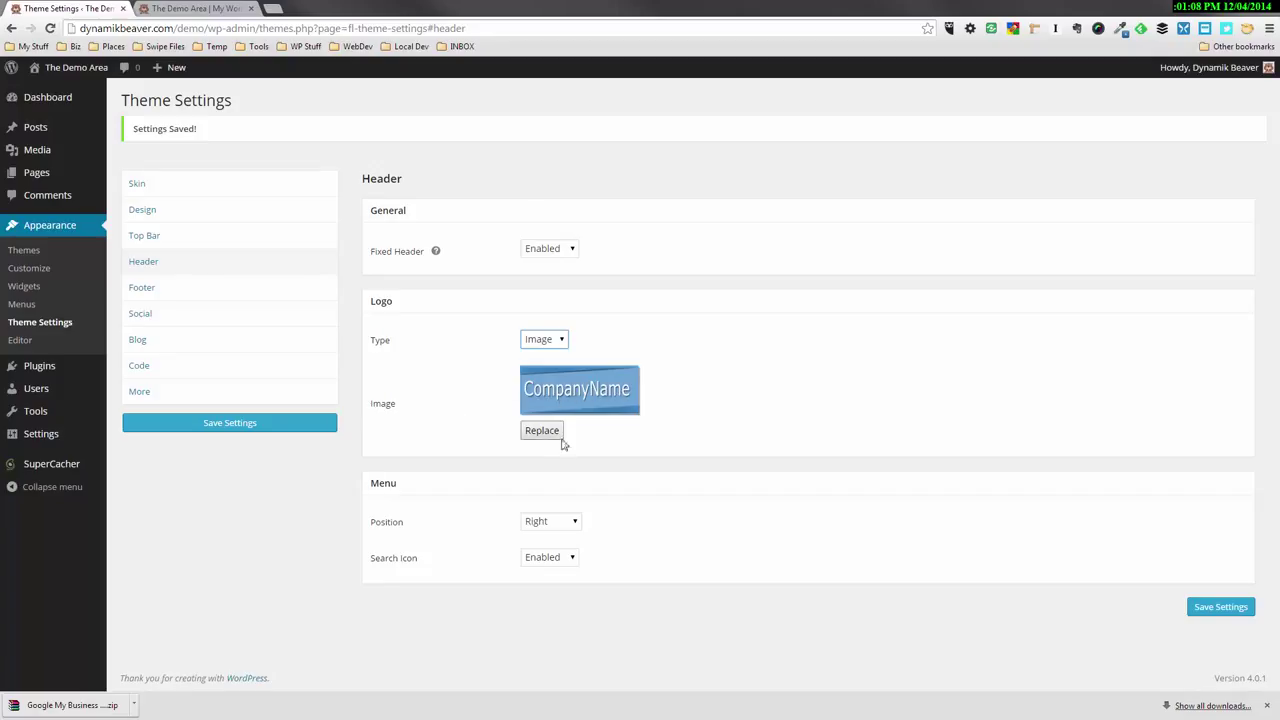
pyautogui.click(540, 434)
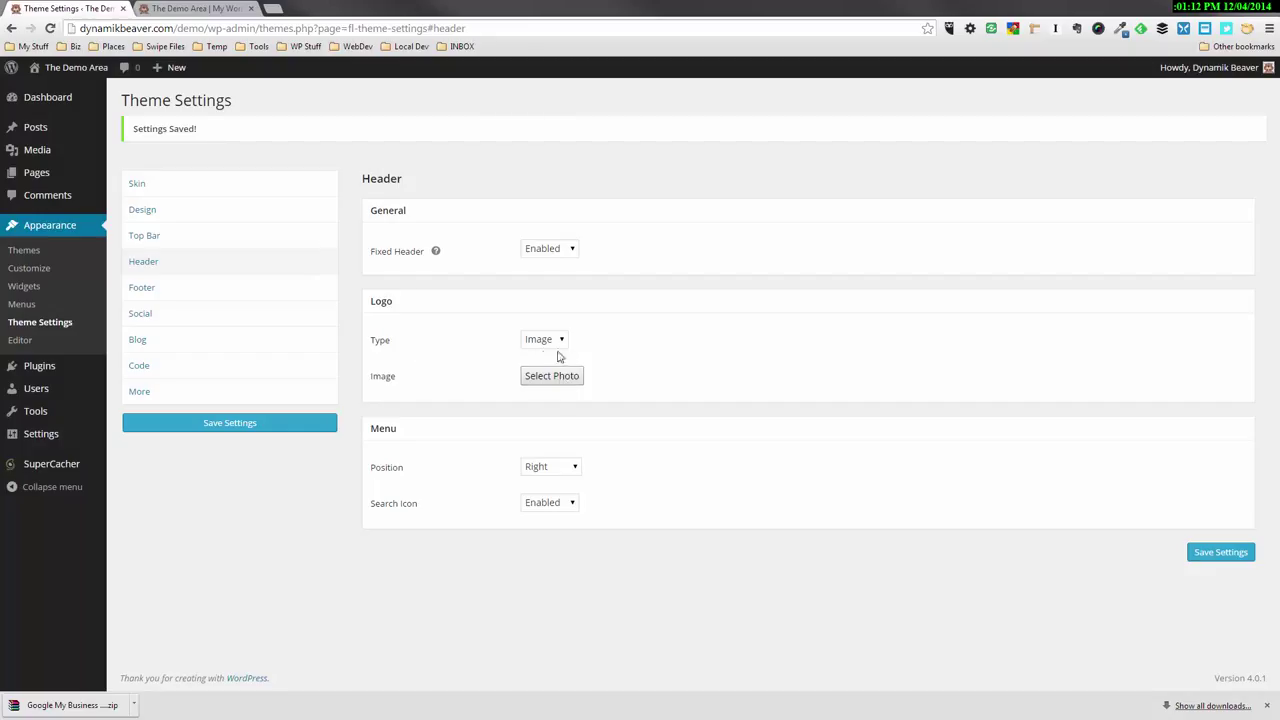
pyautogui.click(556, 378)
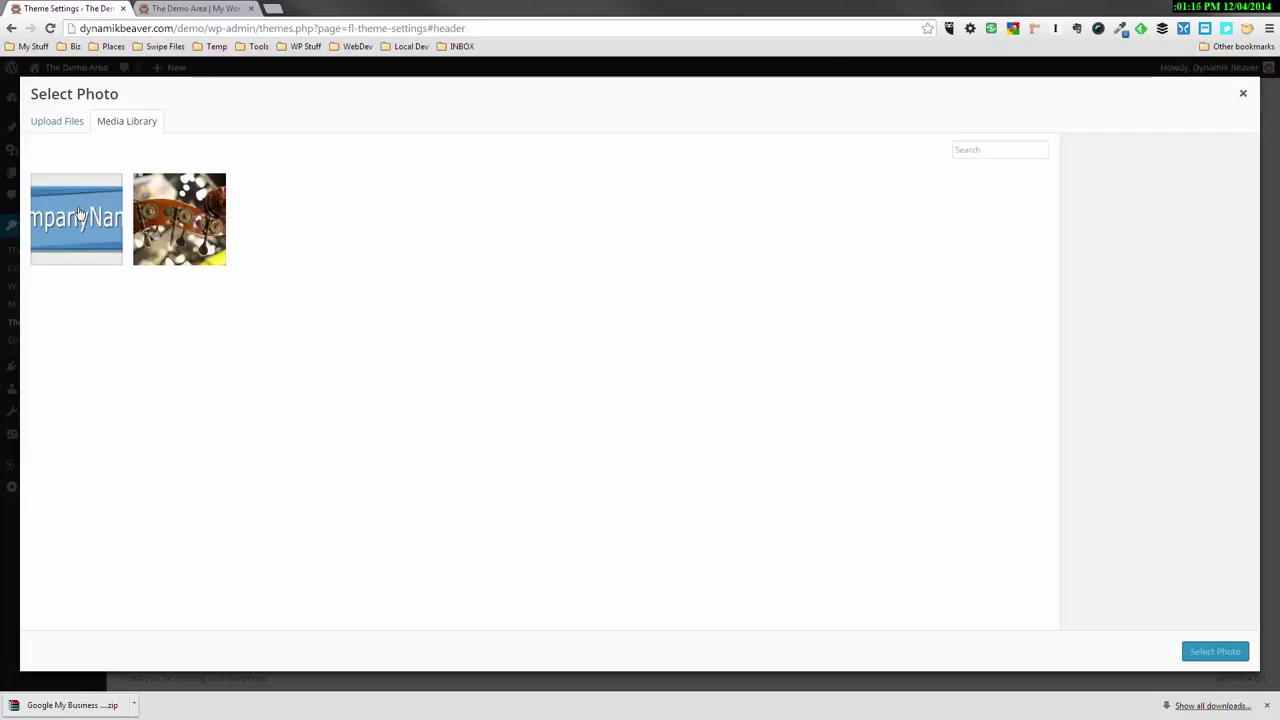
pyautogui.click(80, 213)
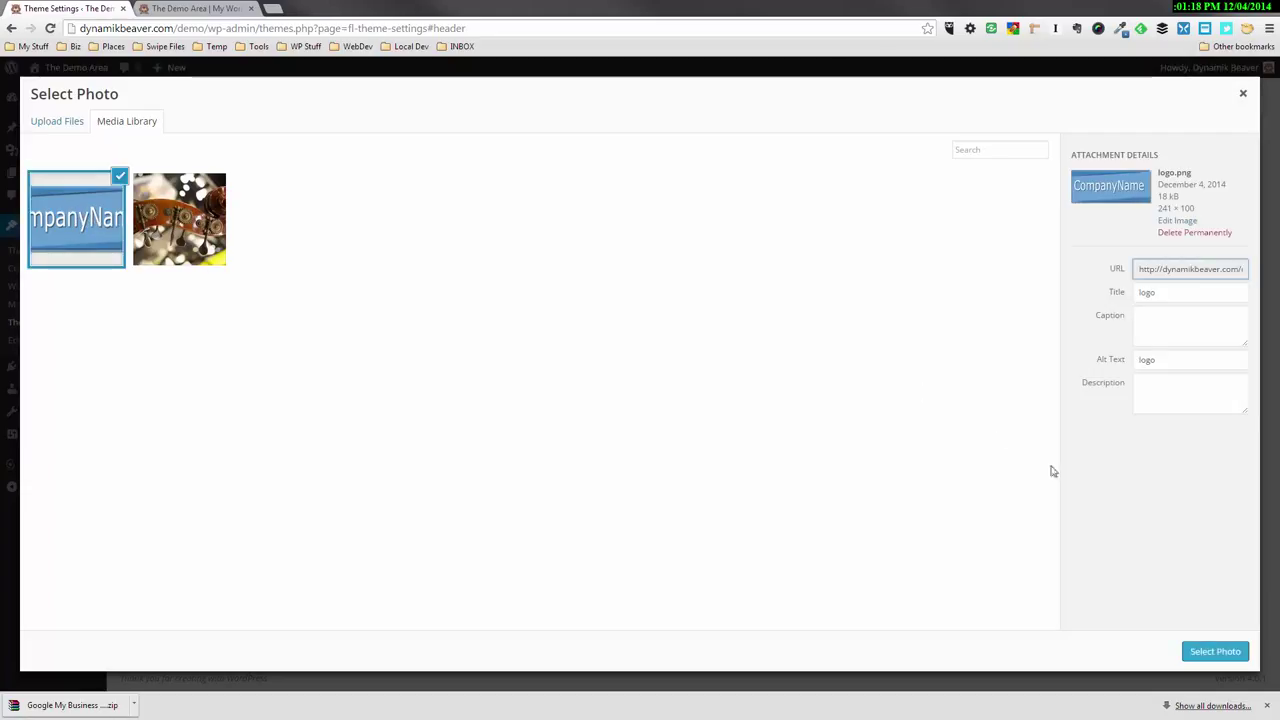
pyautogui.click(1208, 651)
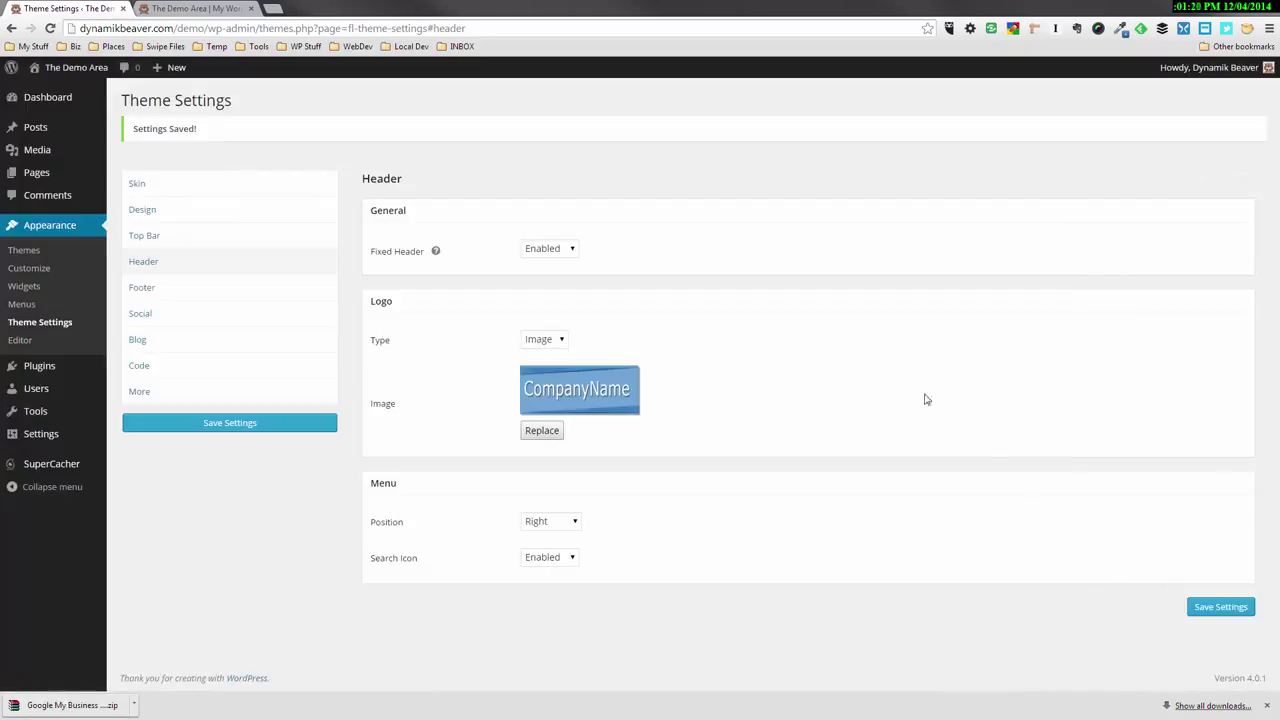
pyautogui.click(207, 426)
pyautogui.click(180, 10)
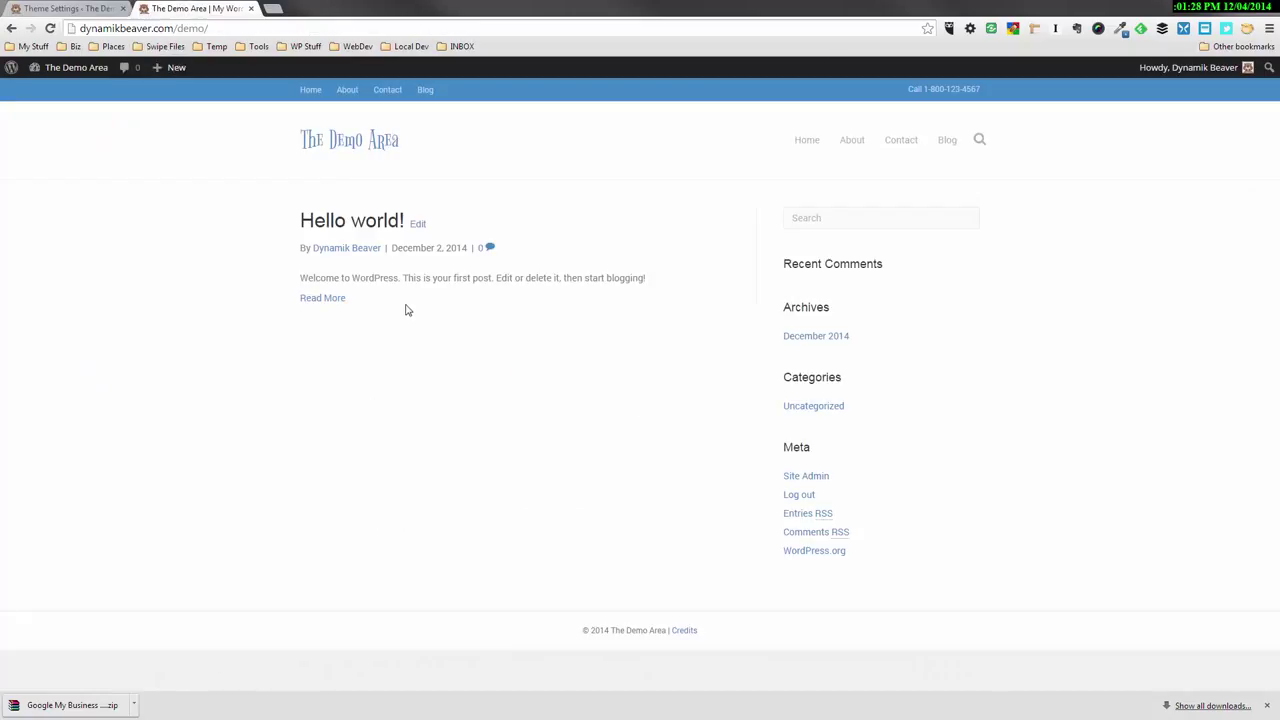
# Step: Reload the front page to check the new image logo, then return to Theme Settings
pyautogui.press('F5')
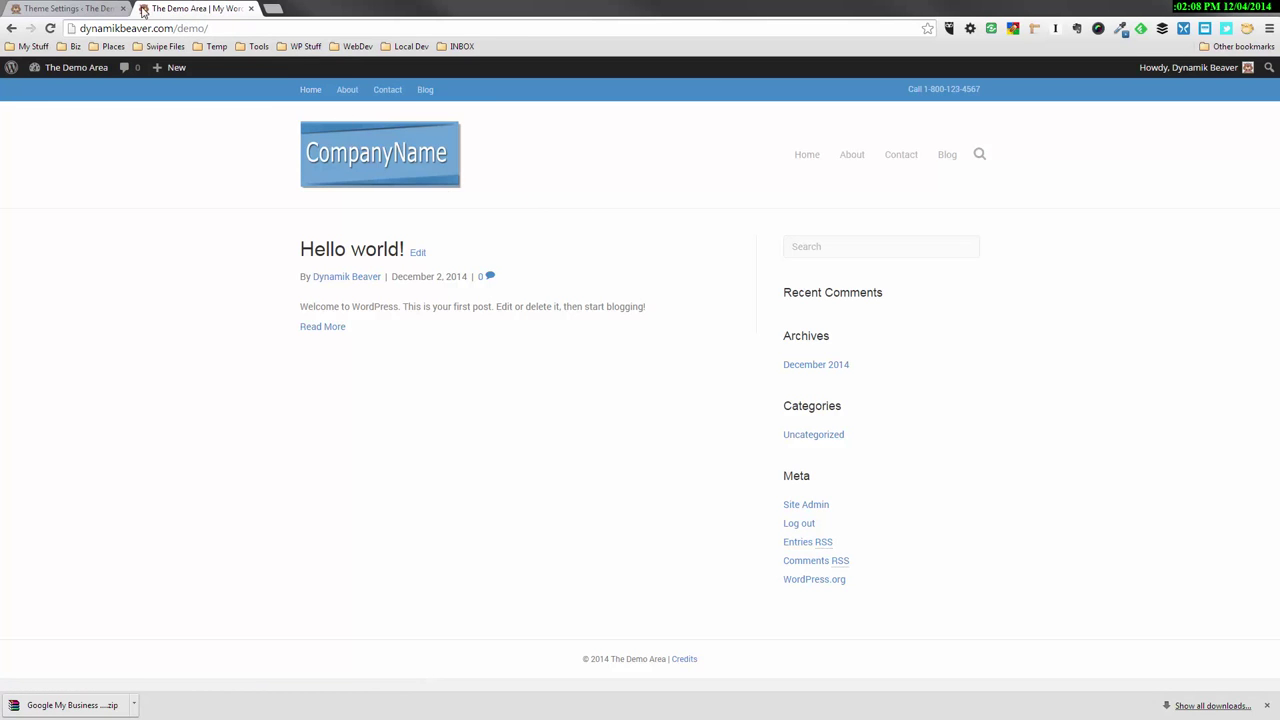
pyautogui.click(68, 8)
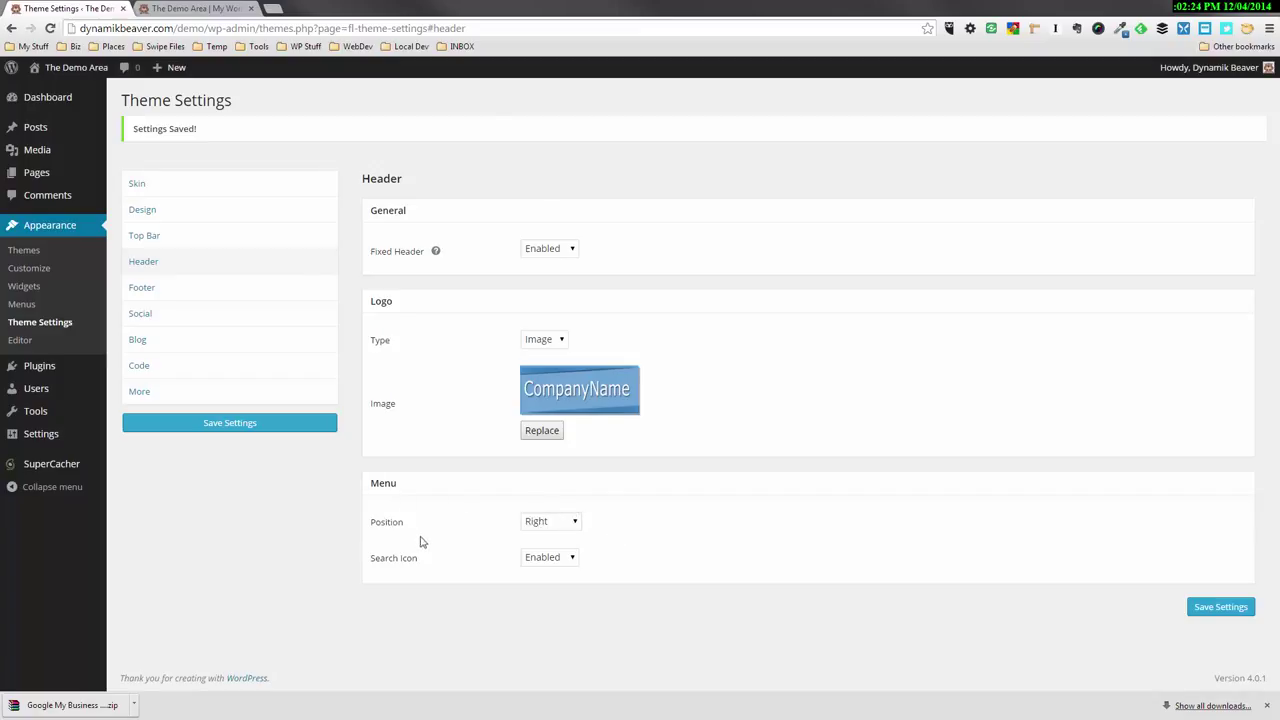
# Step: Set Search Icon to Disabled, save, and confirm it's gone on the reloaded front page
pyautogui.click(546, 565)
pyautogui.click(547, 587)
pyautogui.click(251, 432)
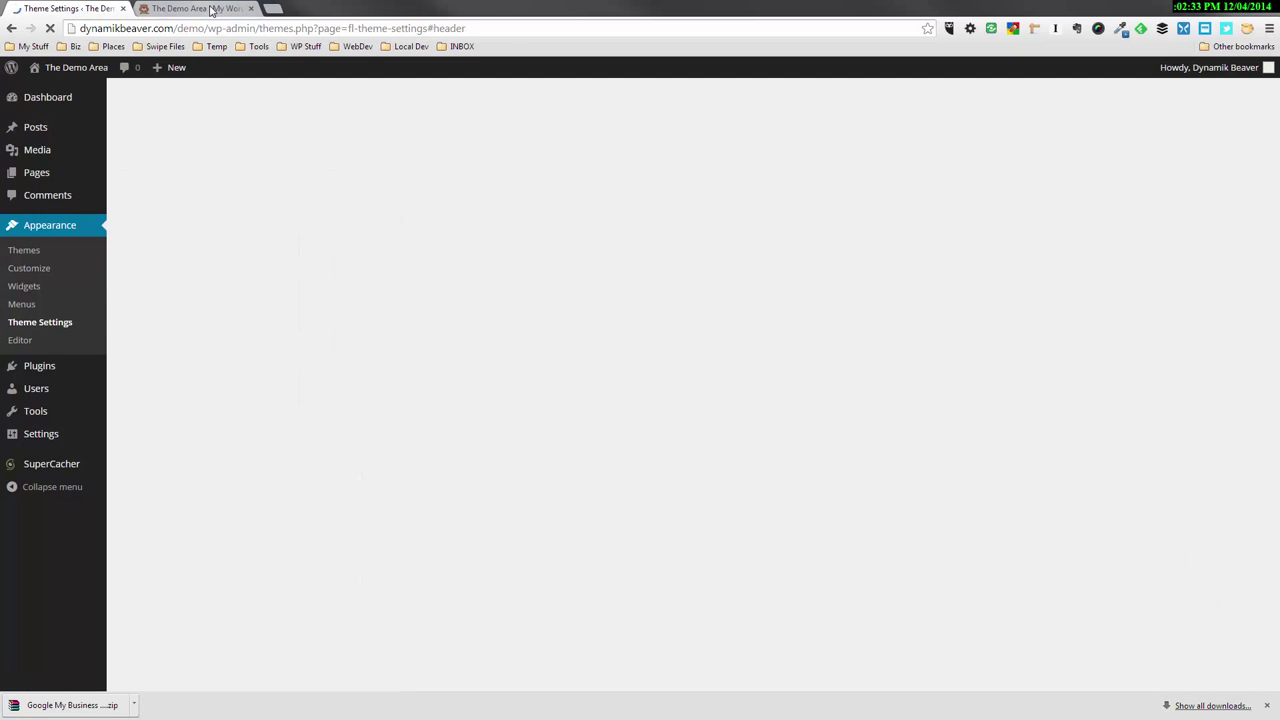
pyautogui.click(212, 10)
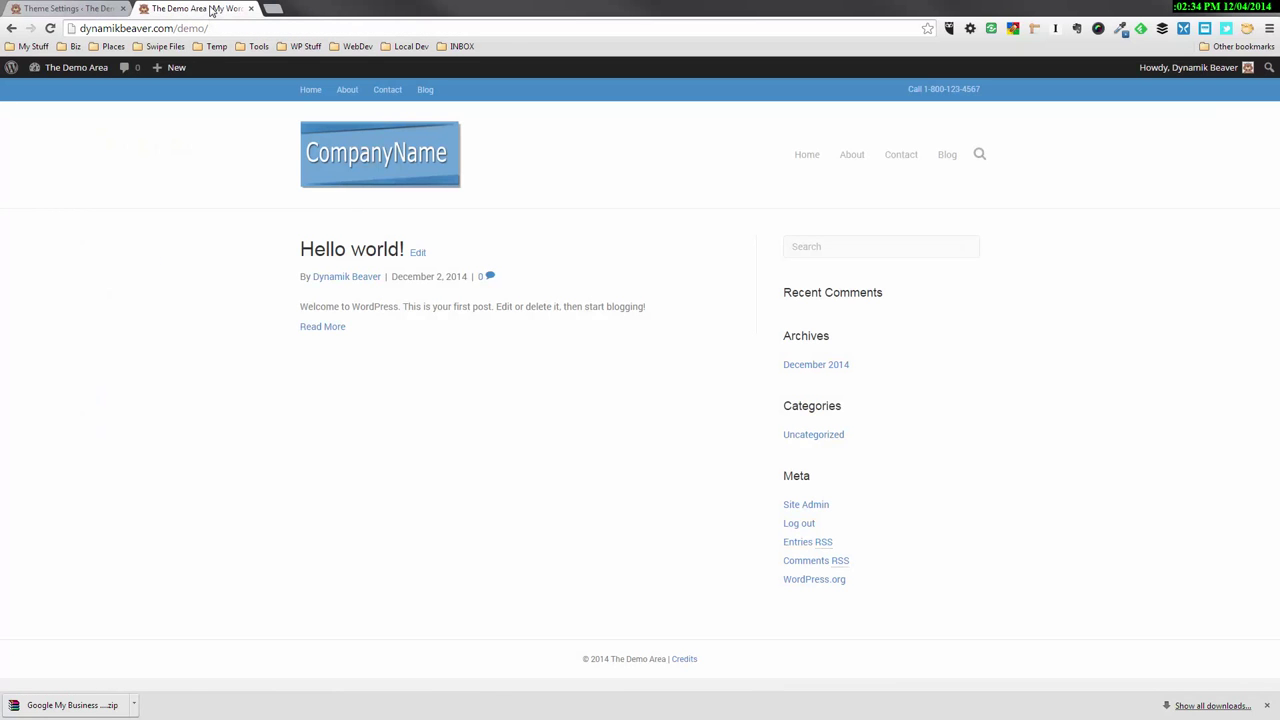
pyautogui.press('F5')
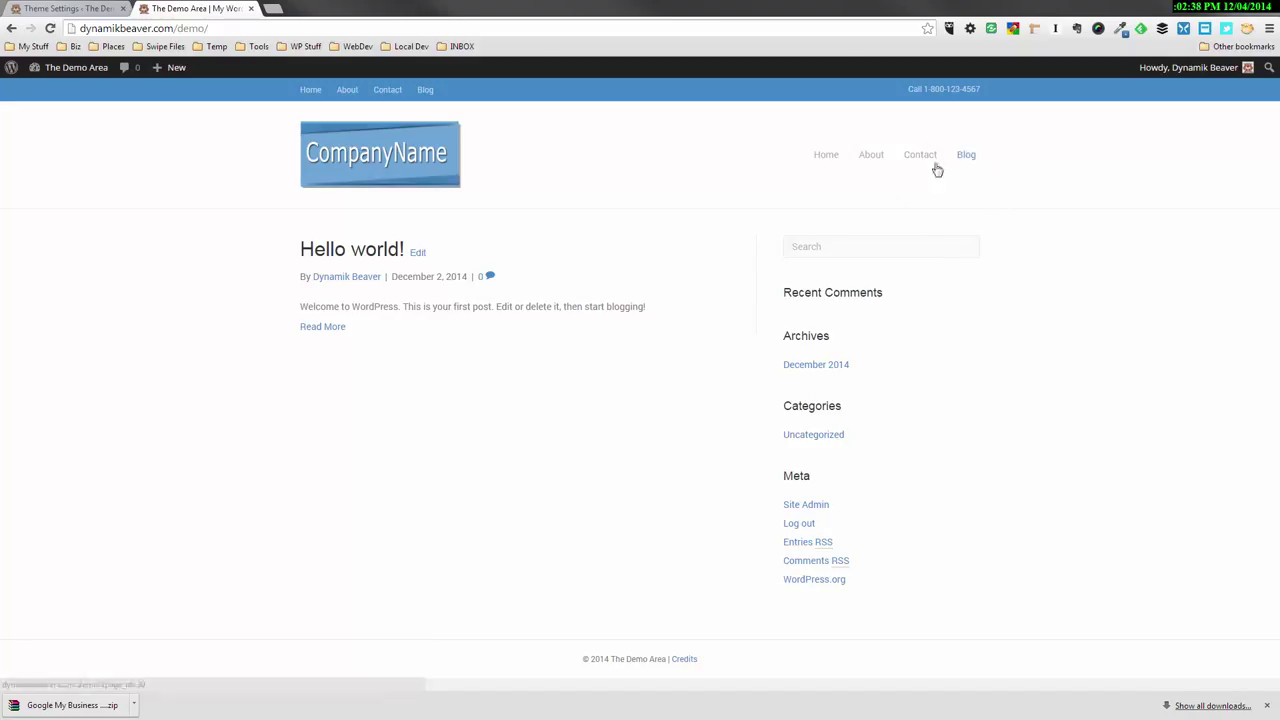
pyautogui.click(77, 10)
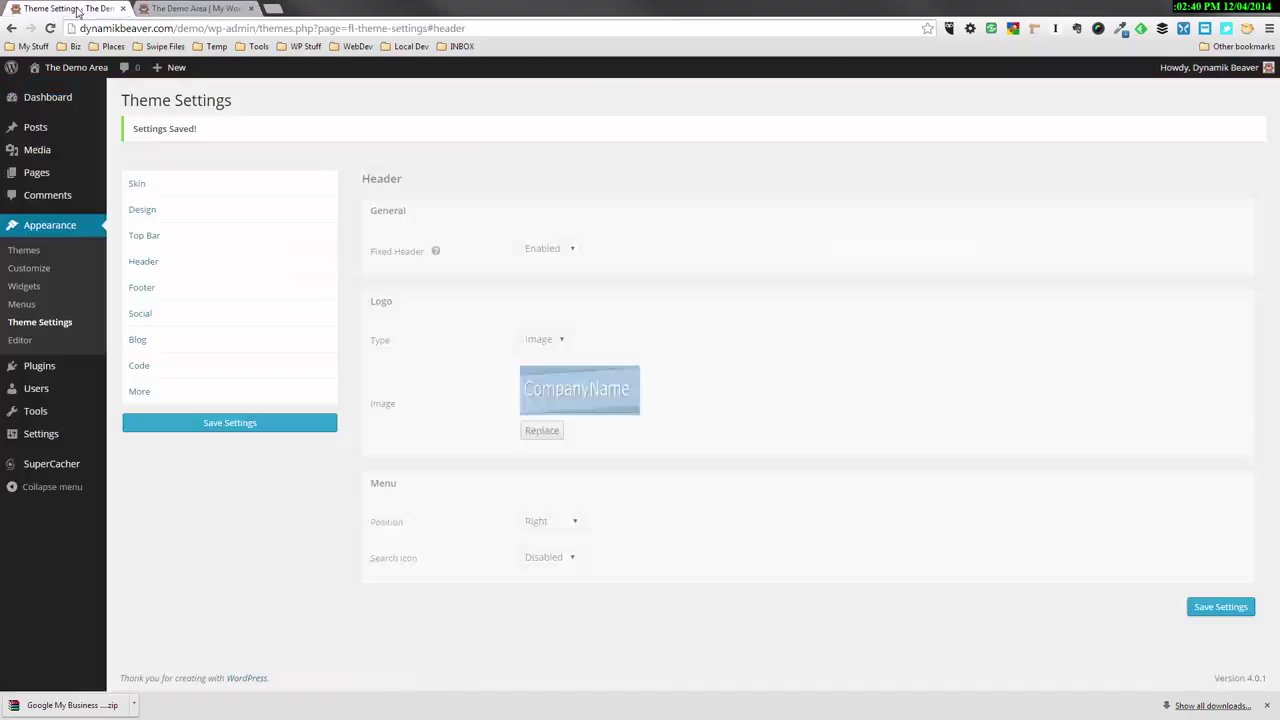
# Step: Set Menu Position to Bottom, keep Content Layout at None, and save the header settings
pyautogui.click(568, 522)
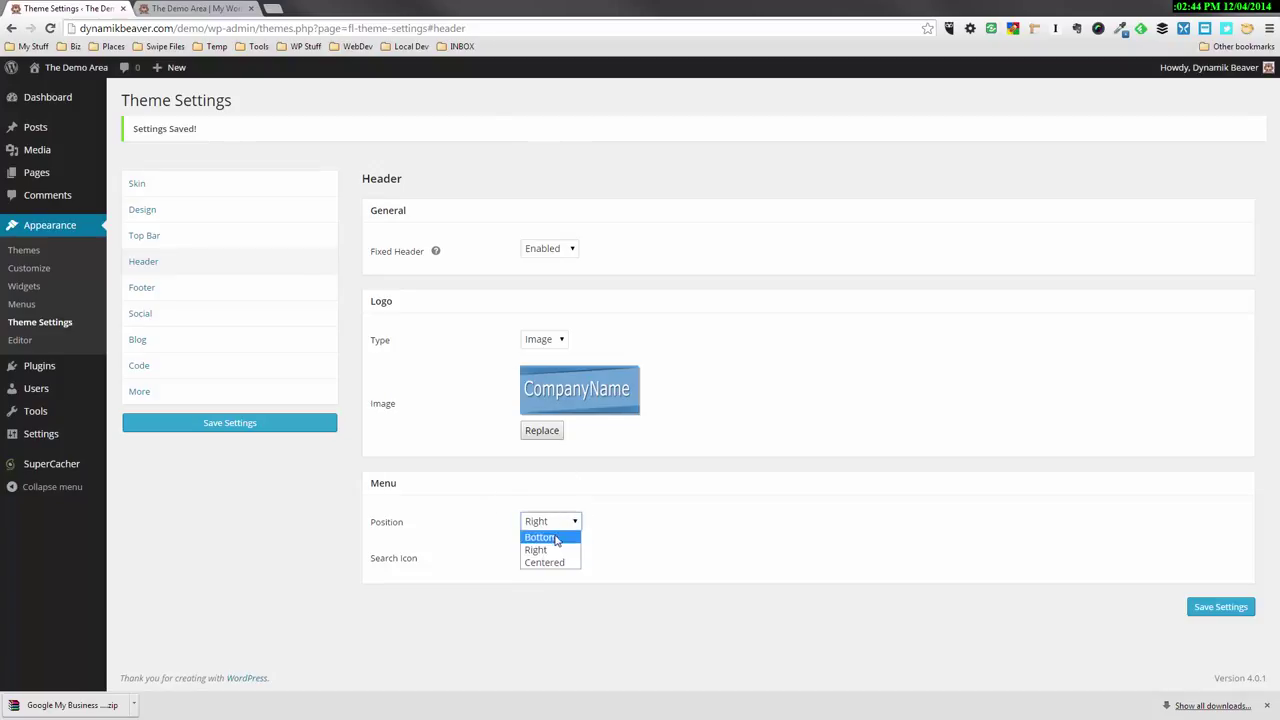
pyautogui.click(557, 537)
pyautogui.scroll(-2, 460, 502)
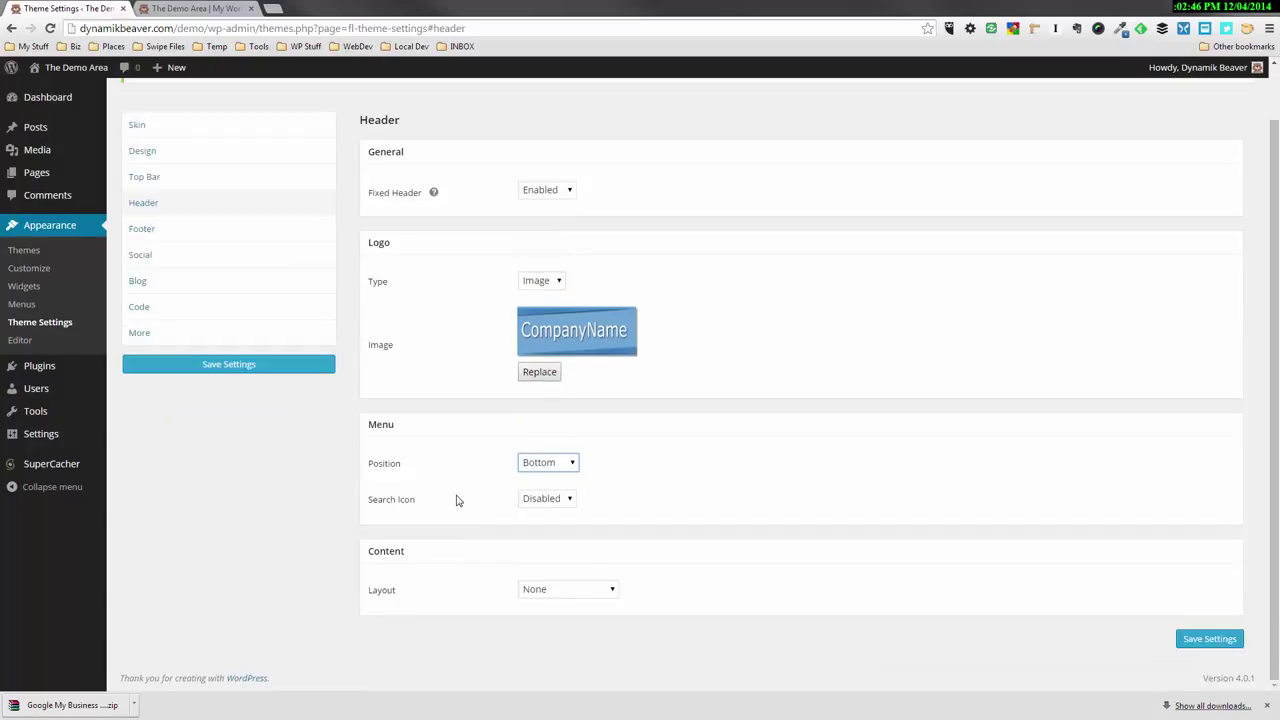
pyautogui.click(612, 592)
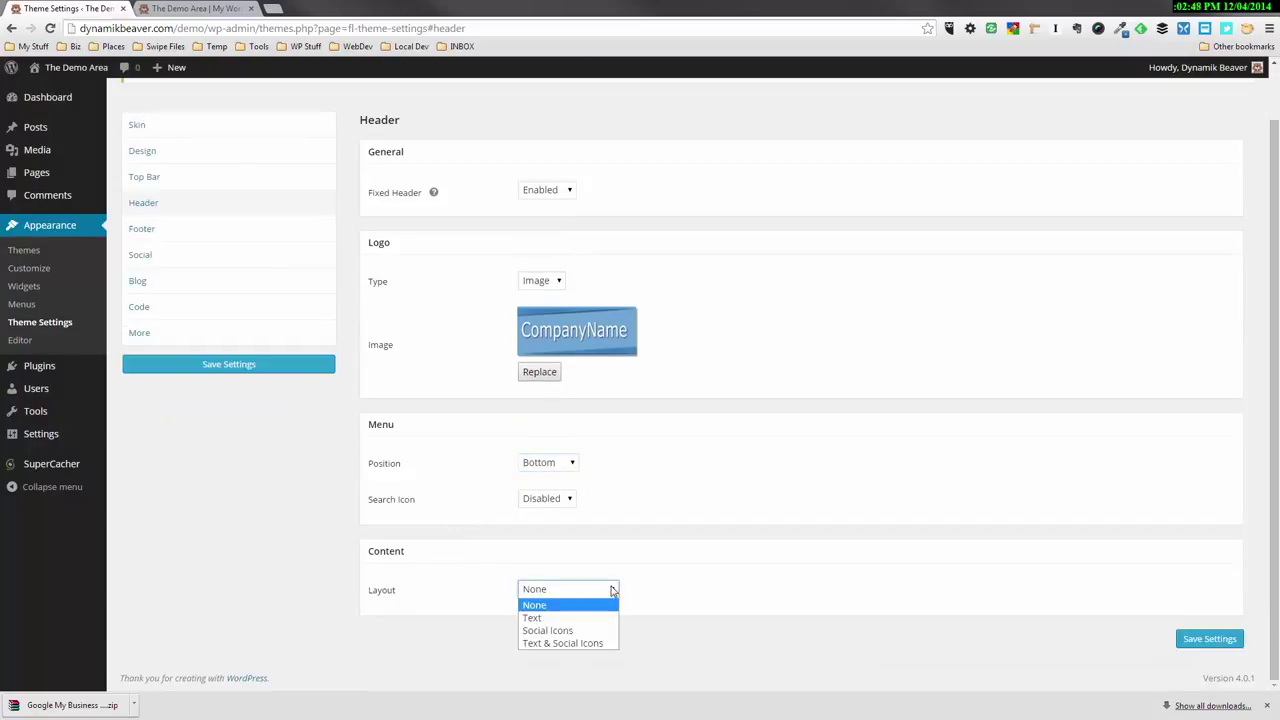
pyautogui.click(612, 590)
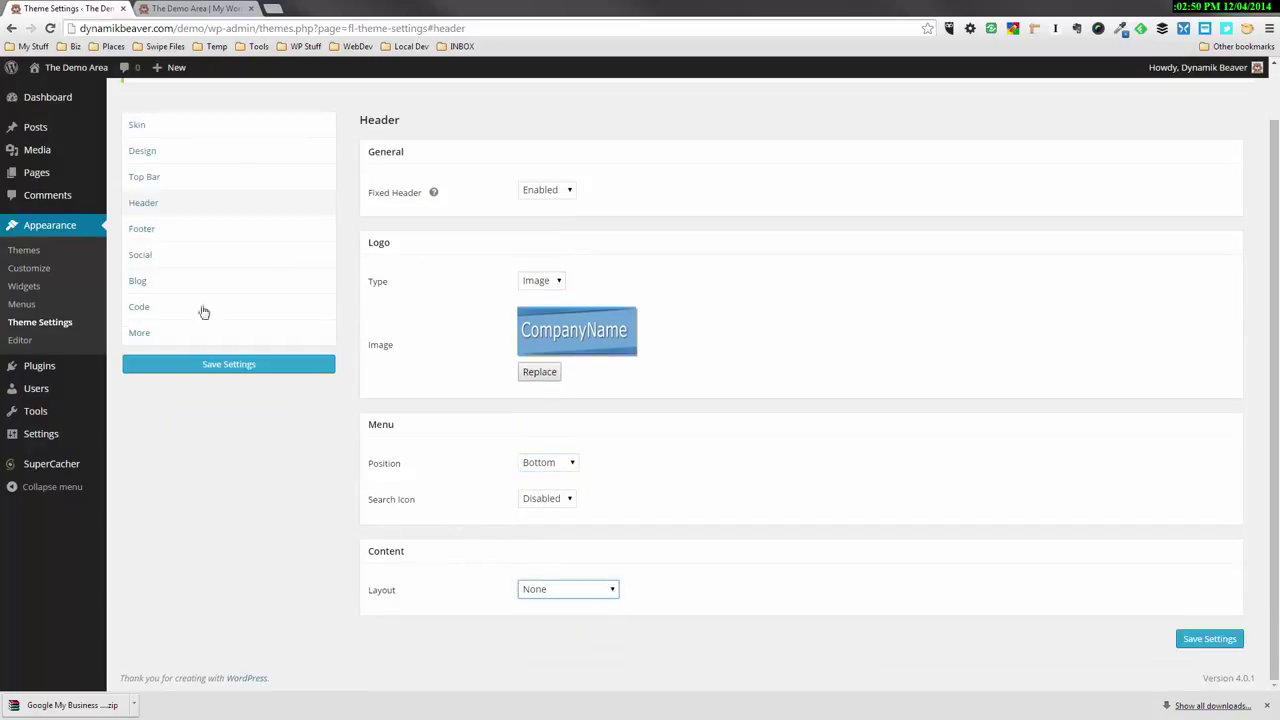
pyautogui.click(233, 363)
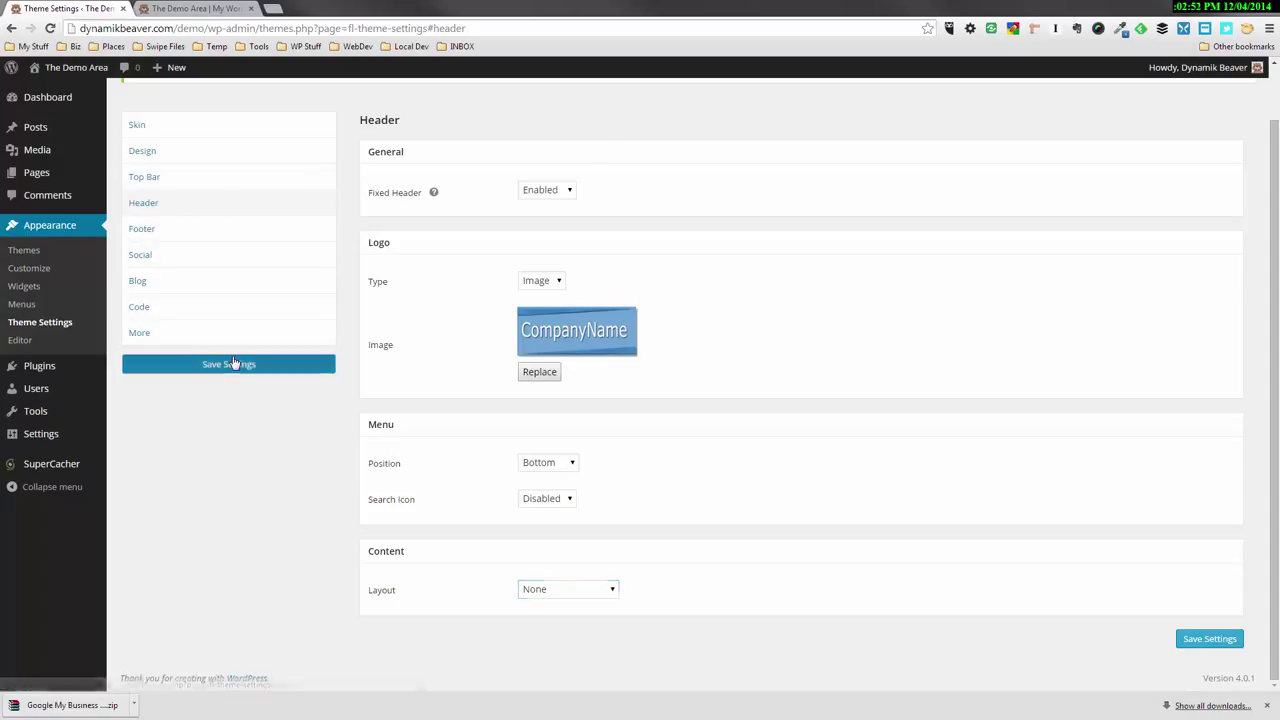
pyautogui.click(233, 363)
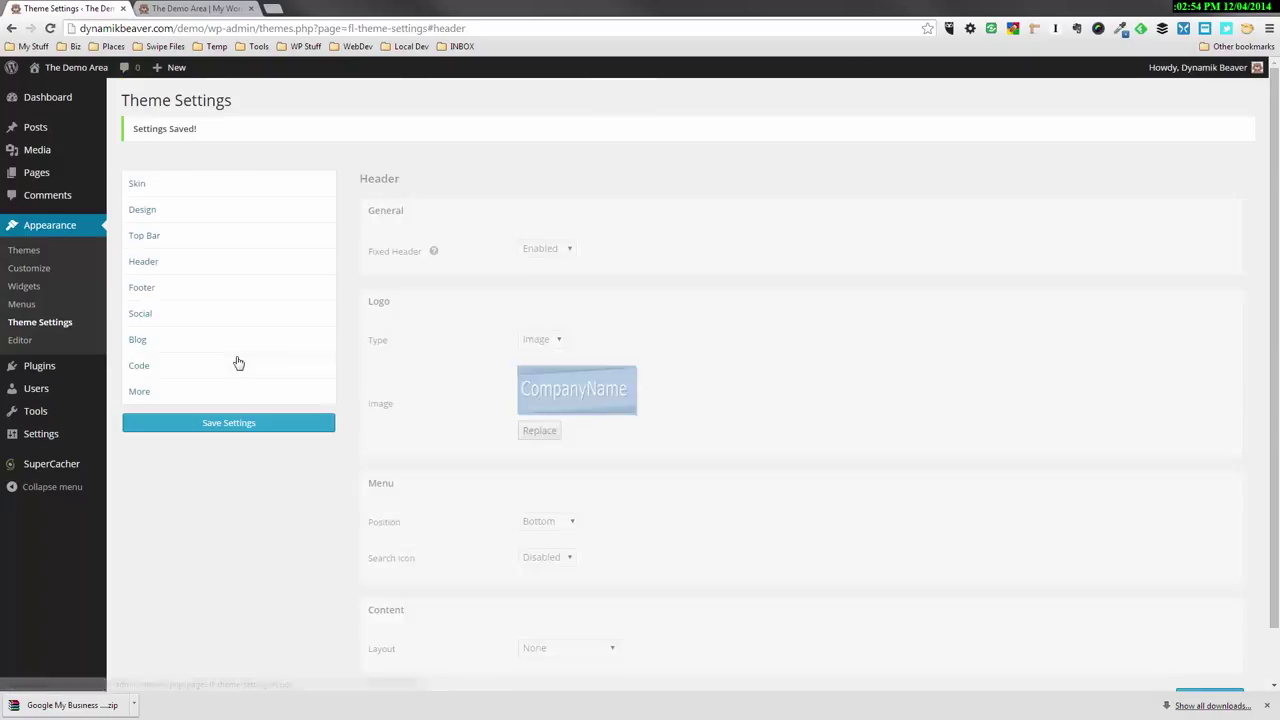
# Step: Reload the front page to see the menu beneath the logo, then return to Theme Settings
pyautogui.click(211, 9)
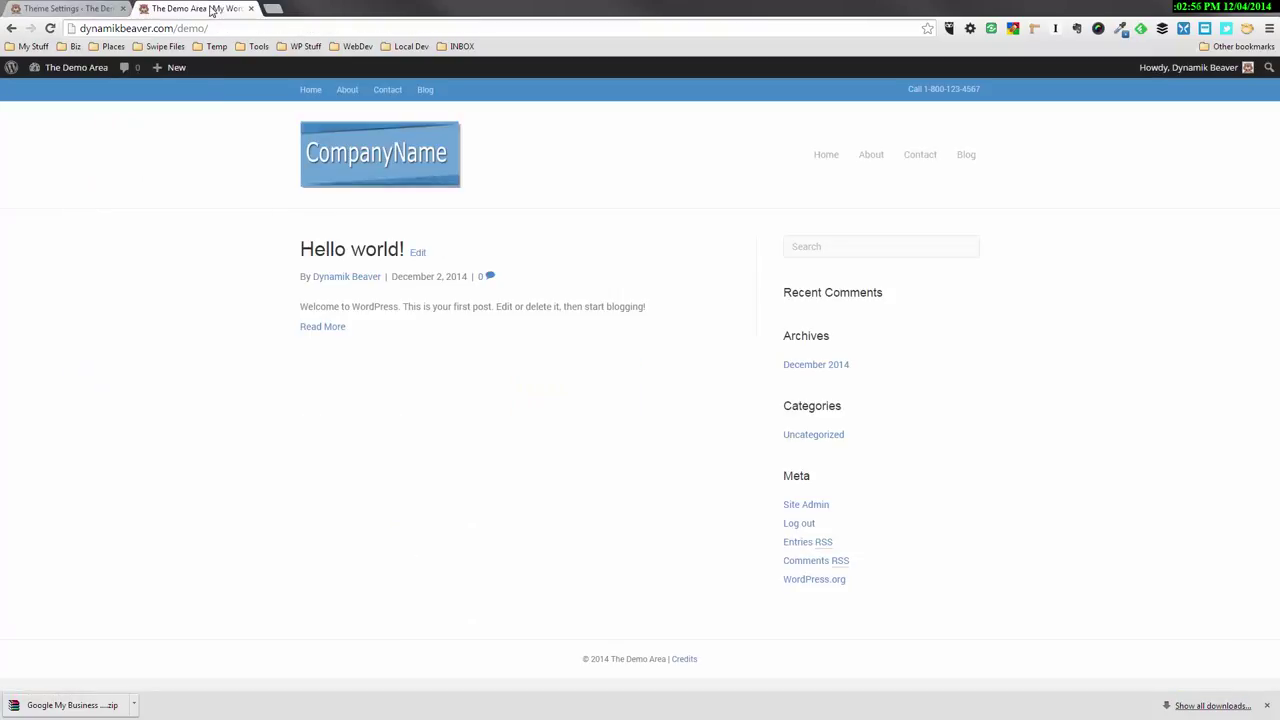
pyautogui.press('F5')
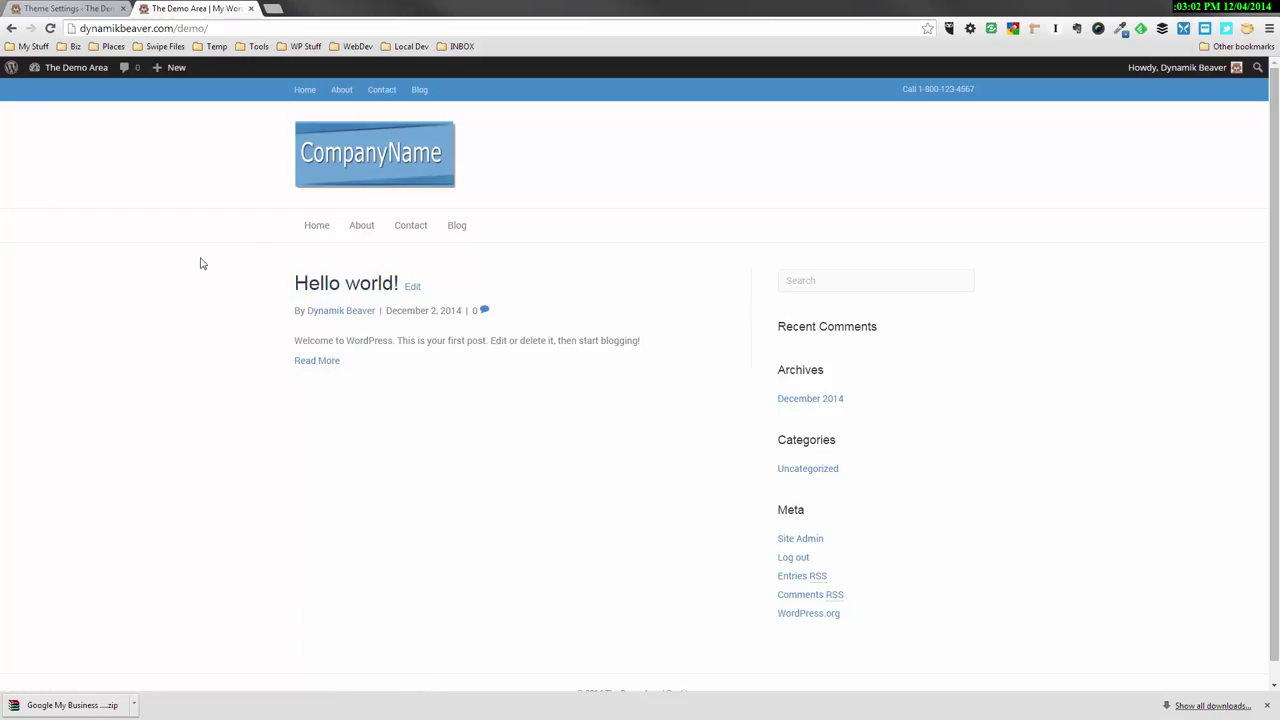
pyautogui.click(79, 10)
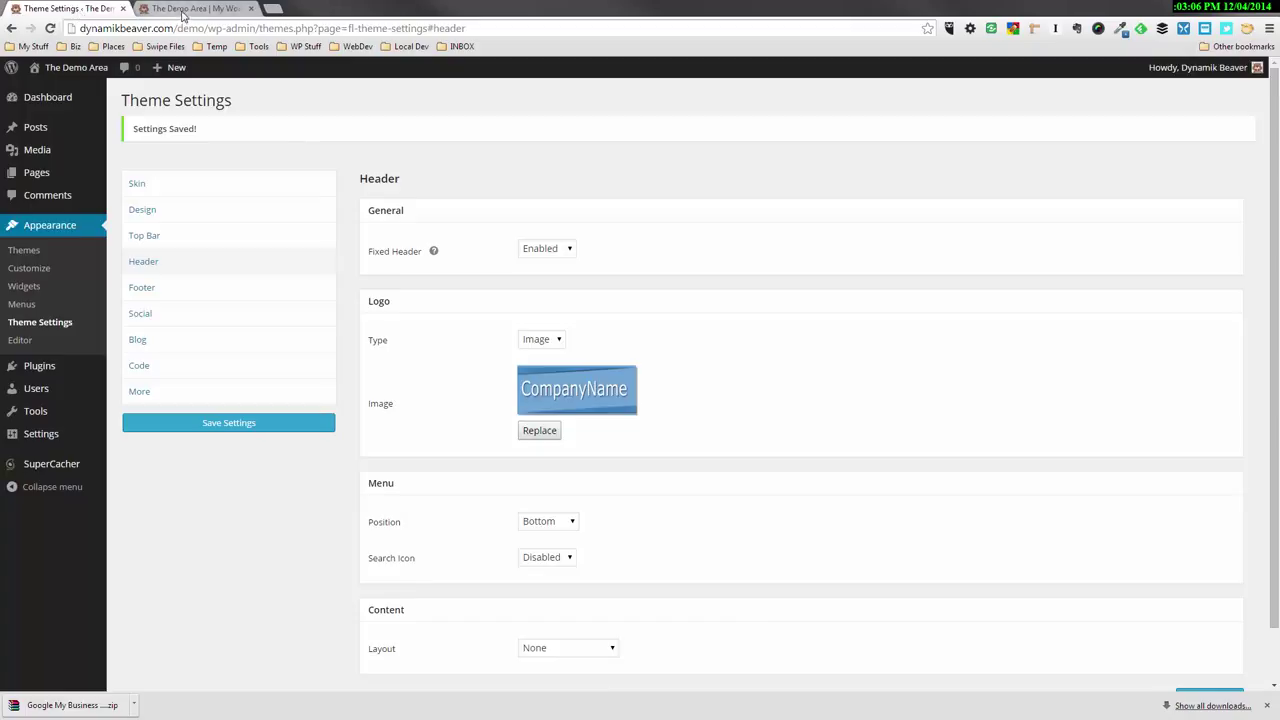
# Step: Copy the blue top bar's colour, 428ACA, from the front page with ColorZilla's Color Picker
pyautogui.click(183, 10)
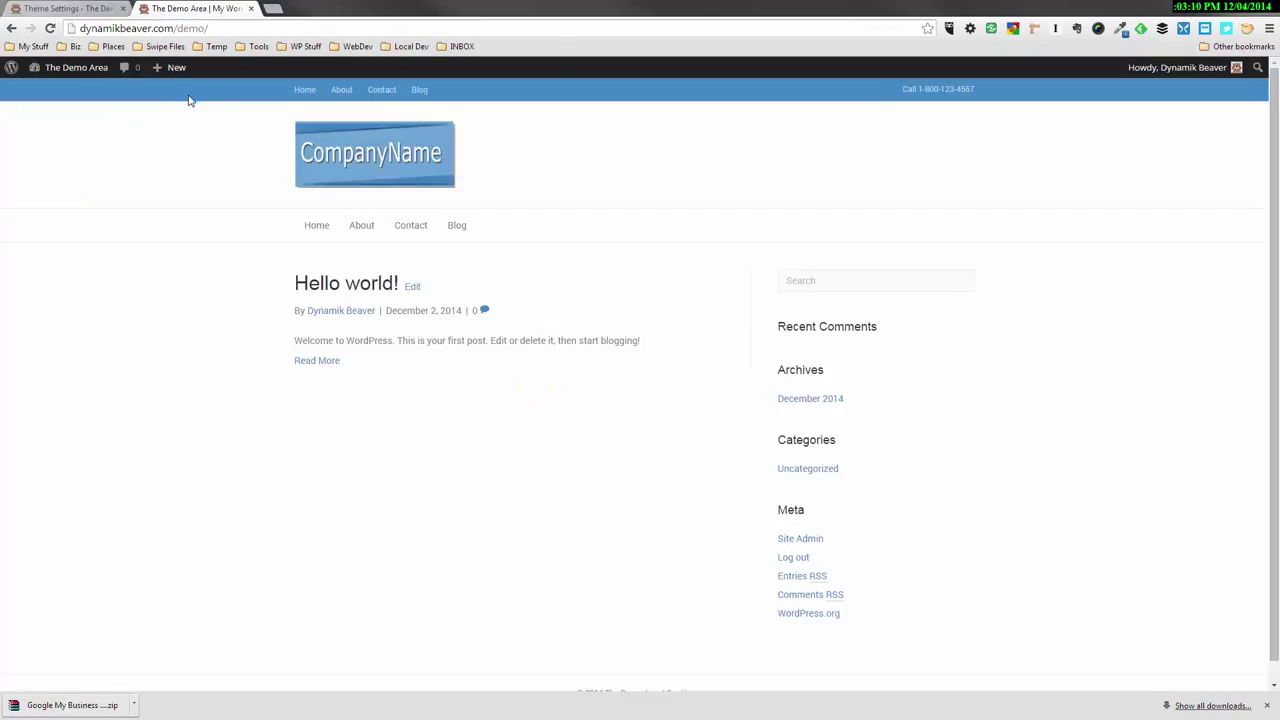
pyautogui.click(1119, 30)
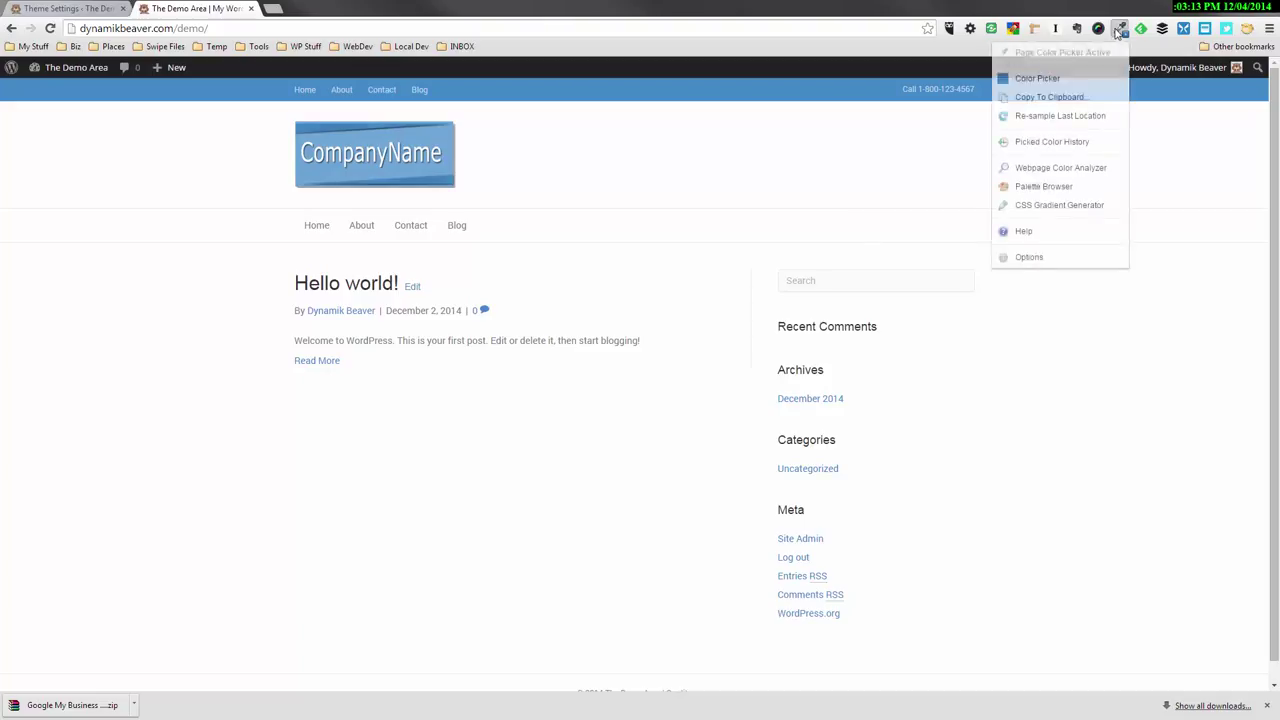
pyautogui.click(1036, 55)
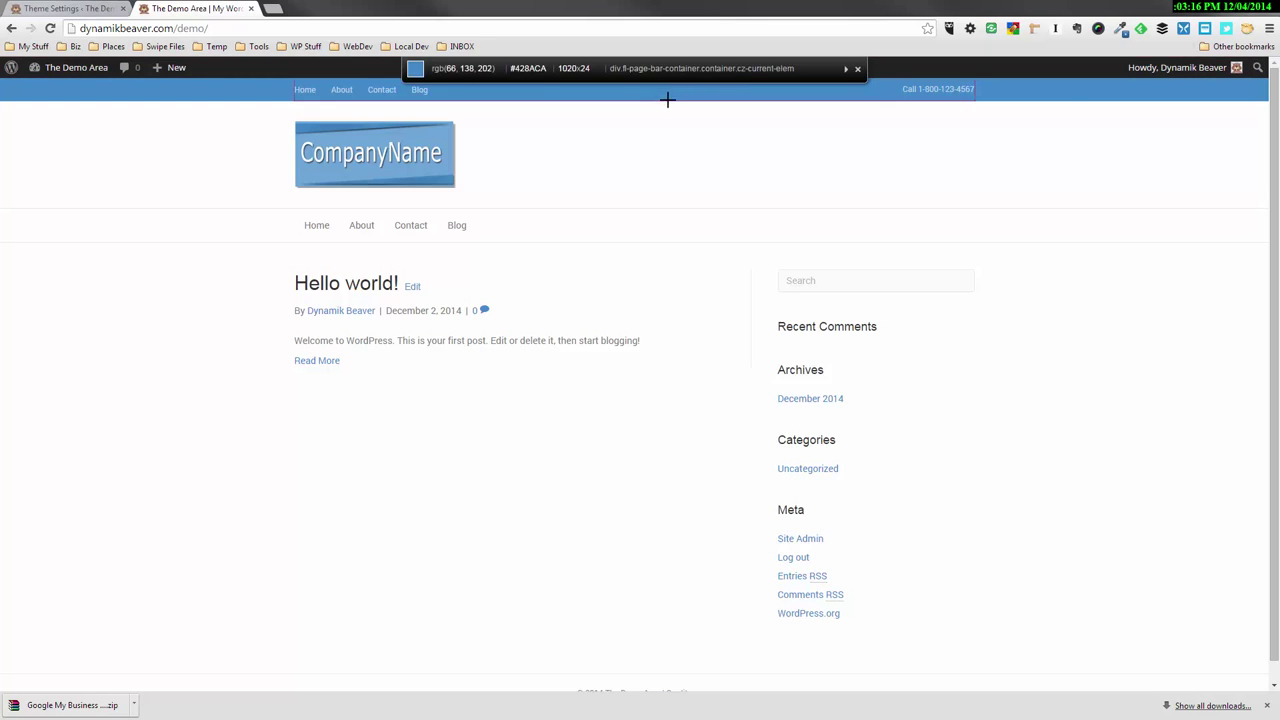
pyautogui.click(619, 90)
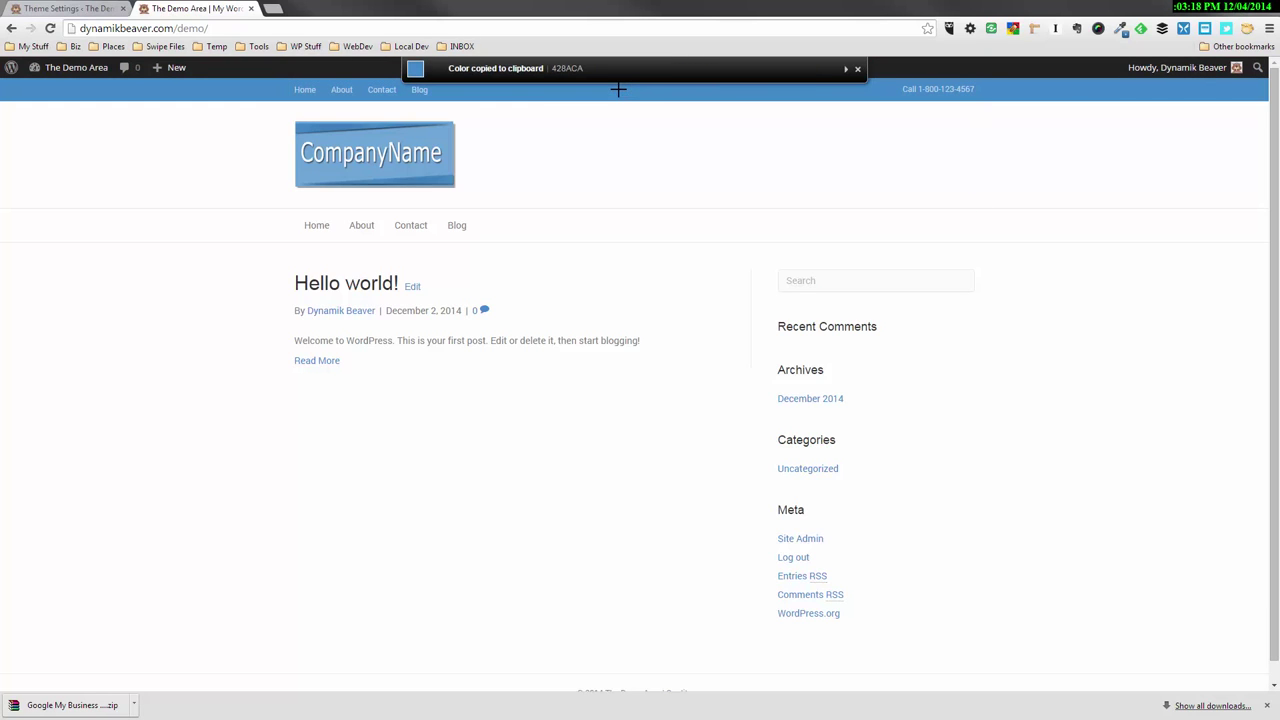
pyautogui.click(70, 10)
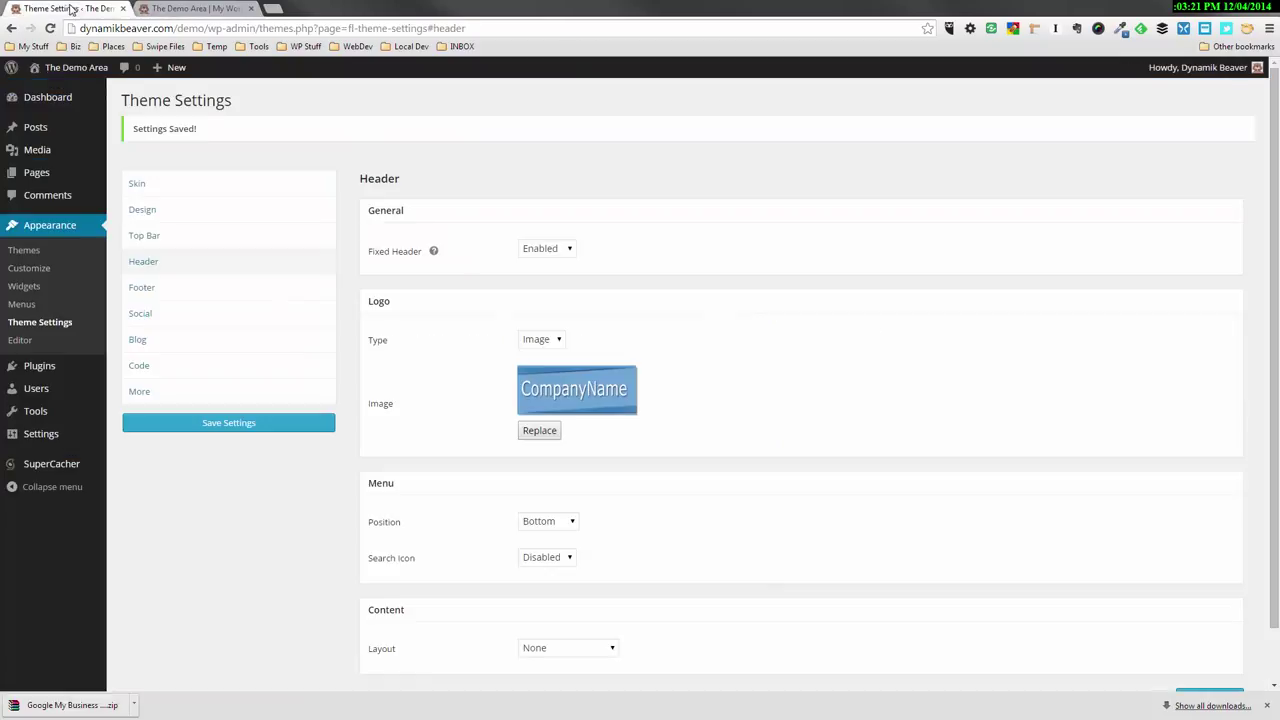
# Step: Set the Design Menu Background Color to Custom with the pasted hex 428ace, and save
pyautogui.click(152, 214)
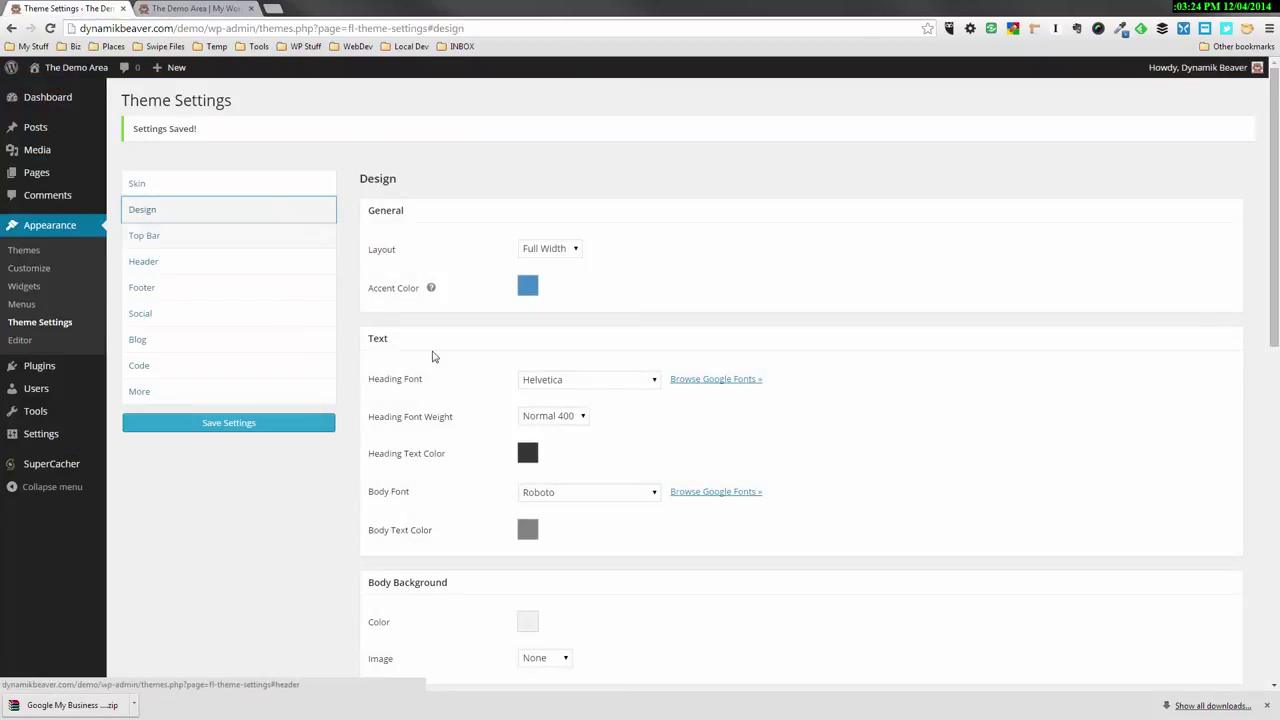
pyautogui.scroll(-4, 436, 378)
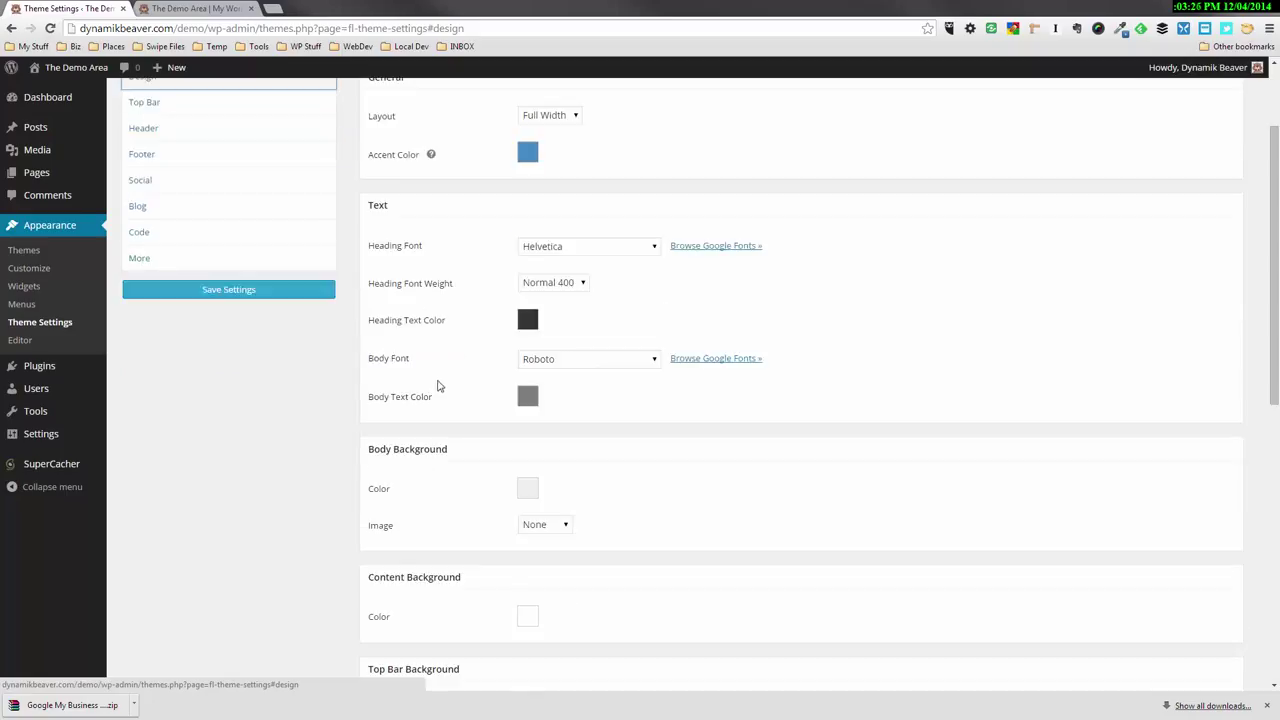
pyautogui.scroll(-3, 434, 392)
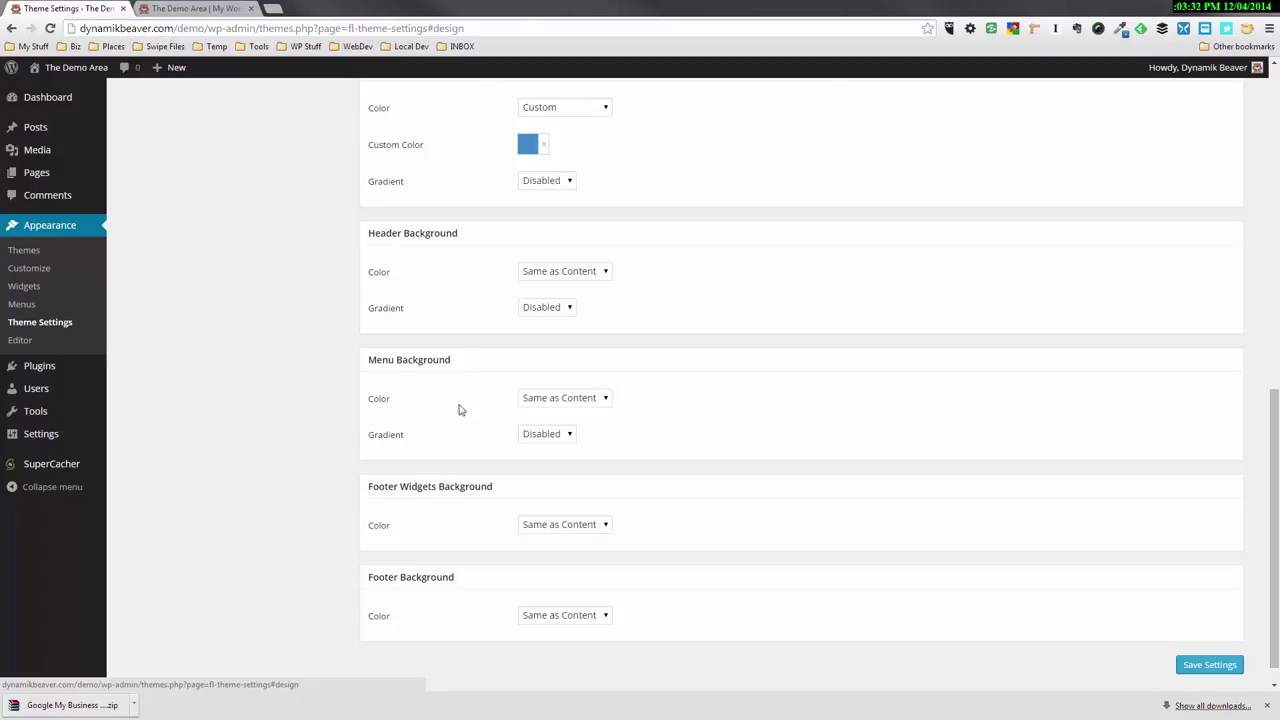
pyautogui.click(590, 401)
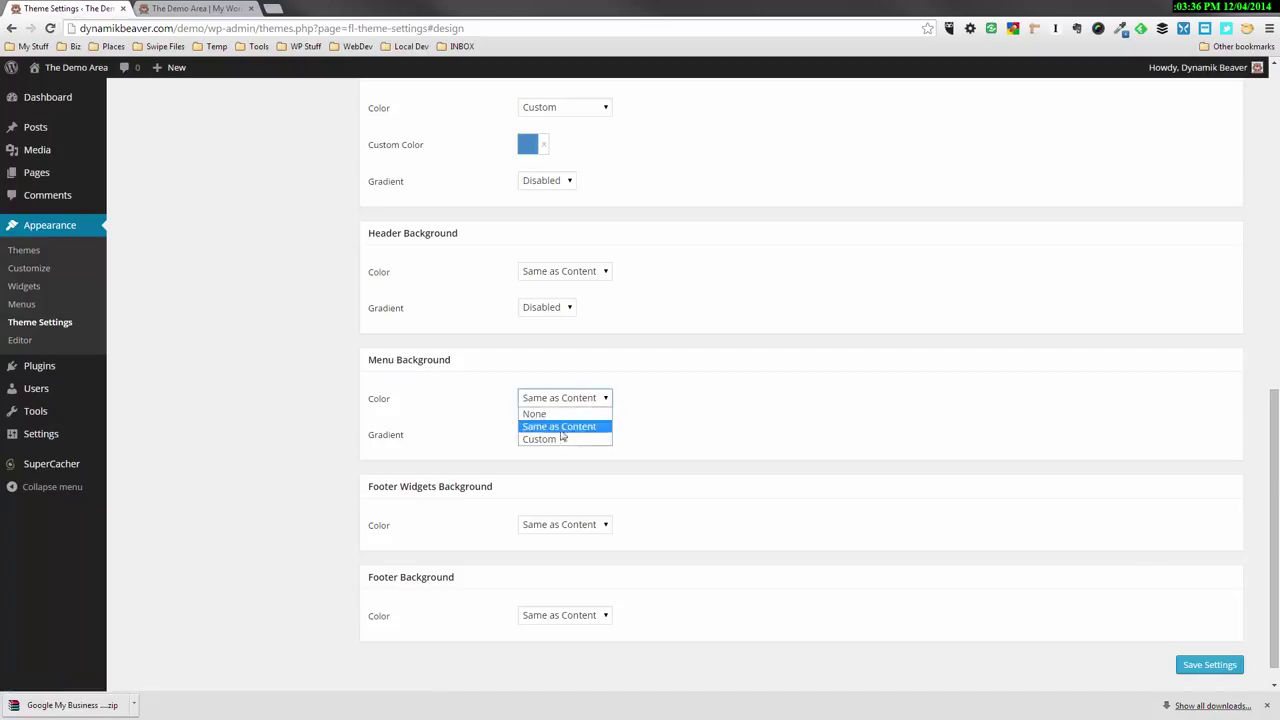
pyautogui.click(560, 438)
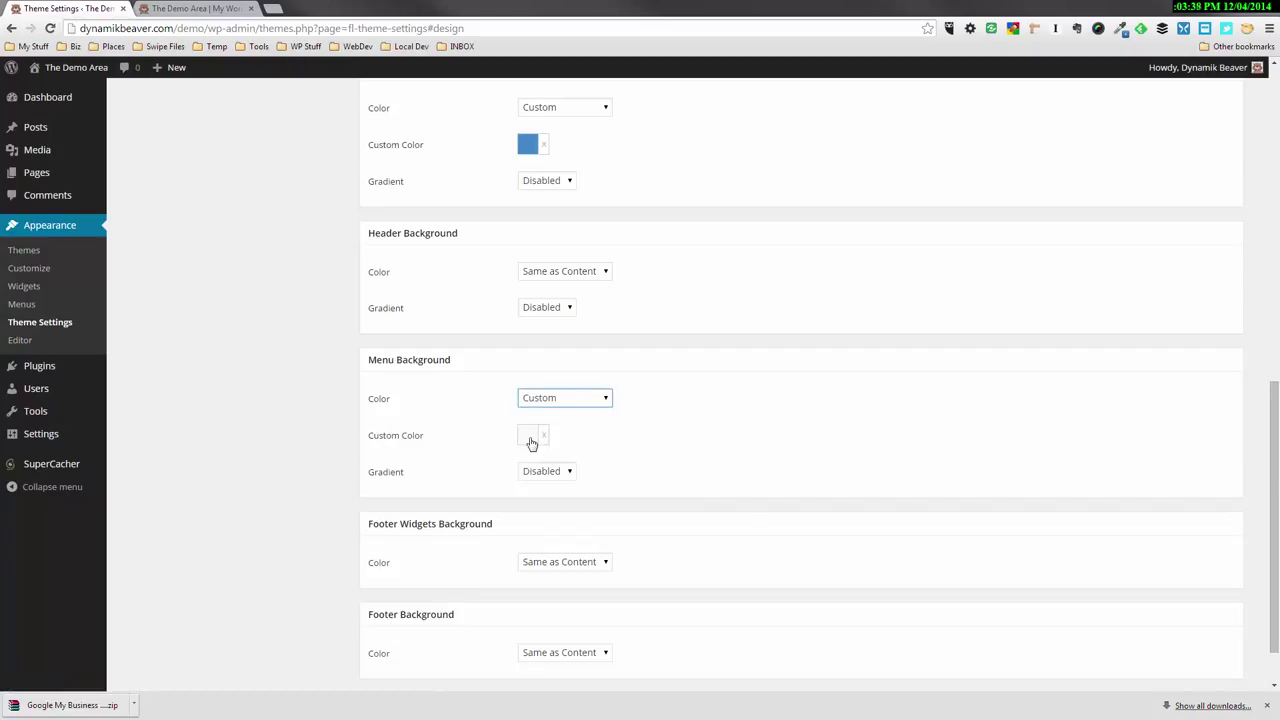
pyautogui.click(525, 437)
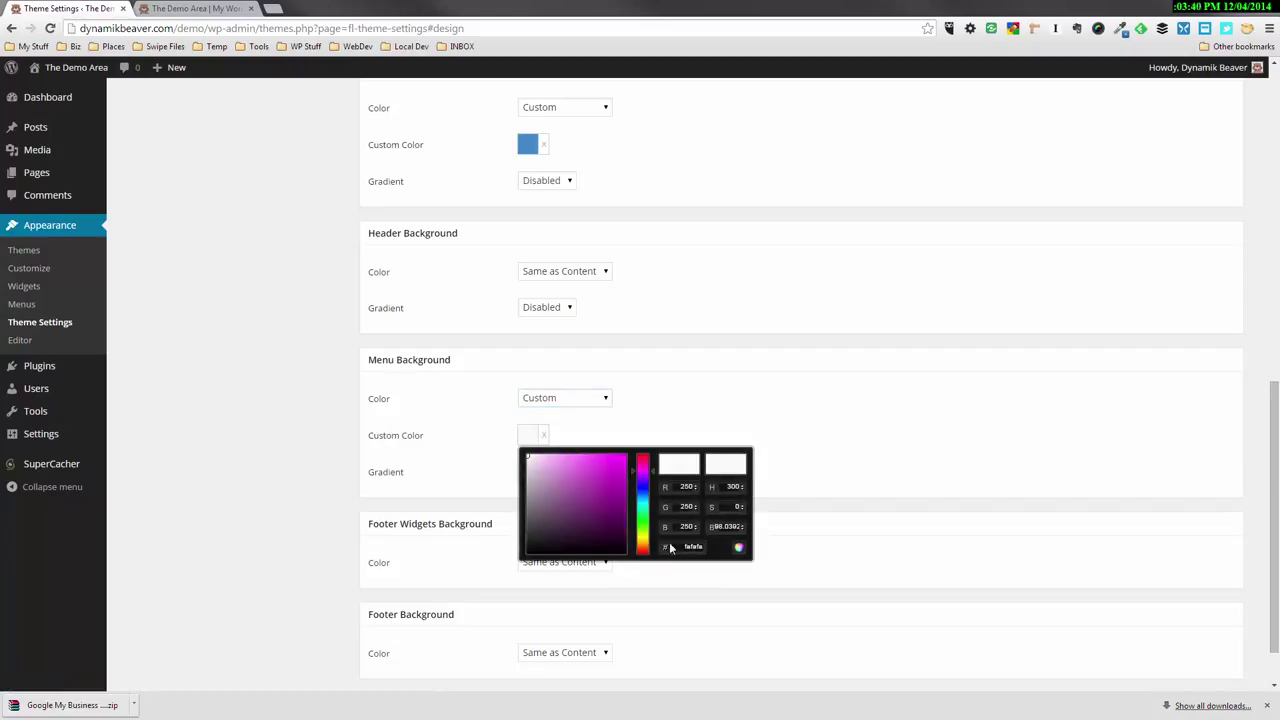
pyautogui.click(685, 546)
pyautogui.hotkey('ctrl', 'v')
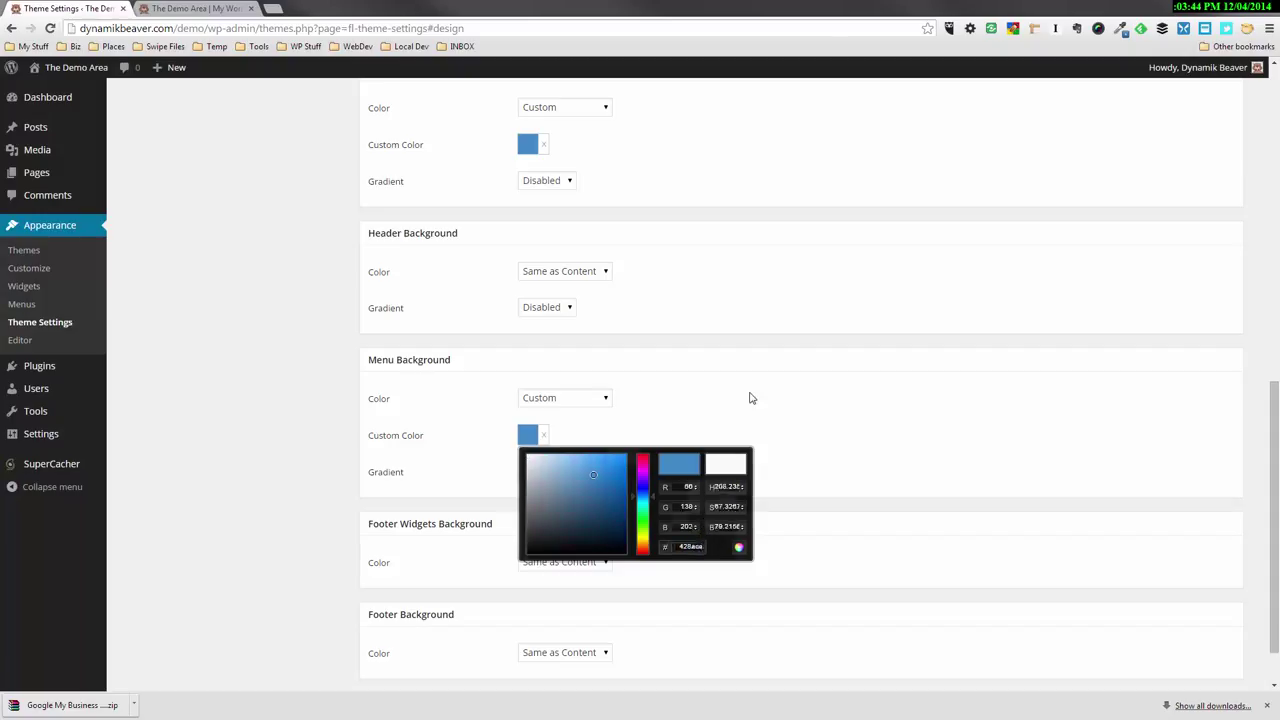
pyautogui.click(751, 398)
pyautogui.scroll(5, 257, 206)
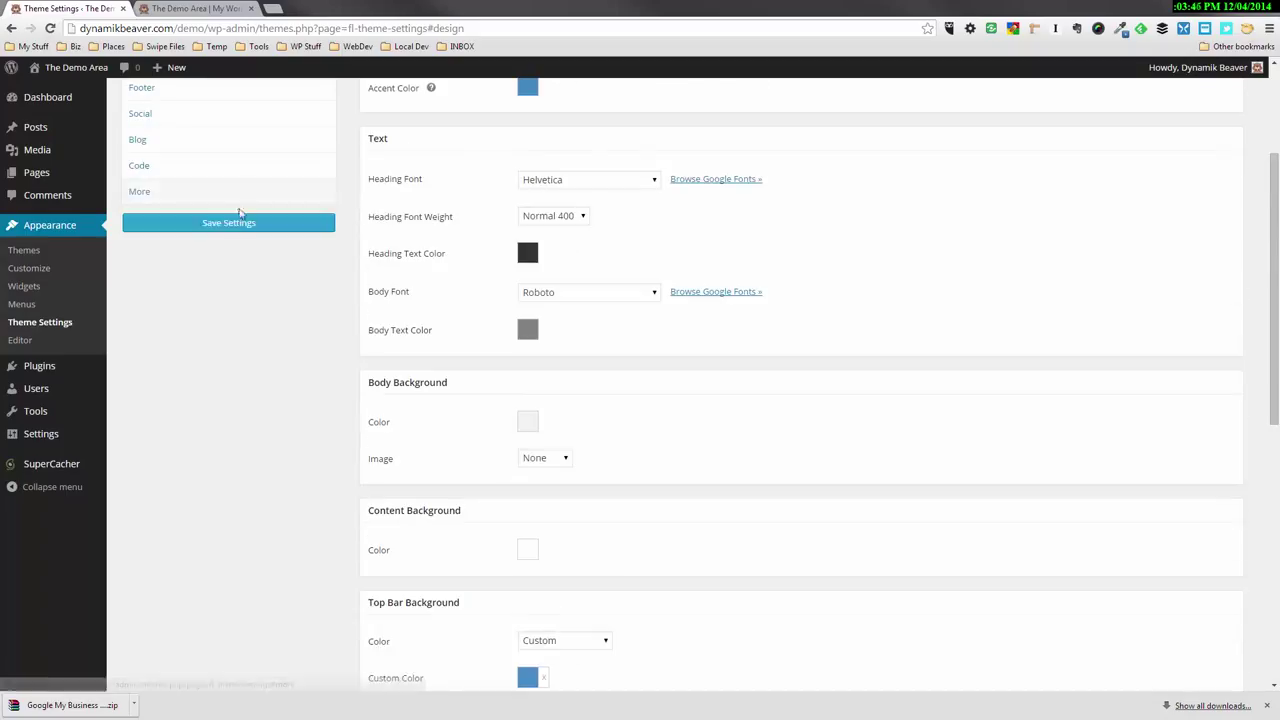
pyautogui.click(243, 226)
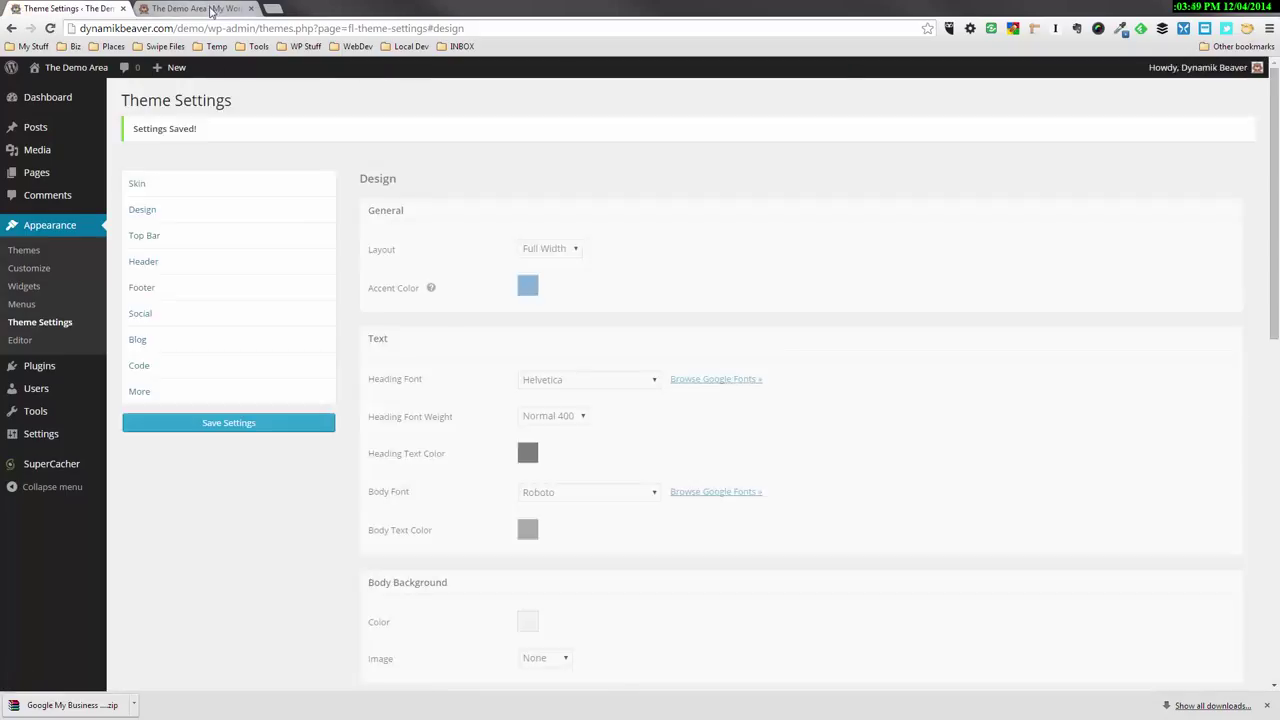
pyautogui.click(212, 10)
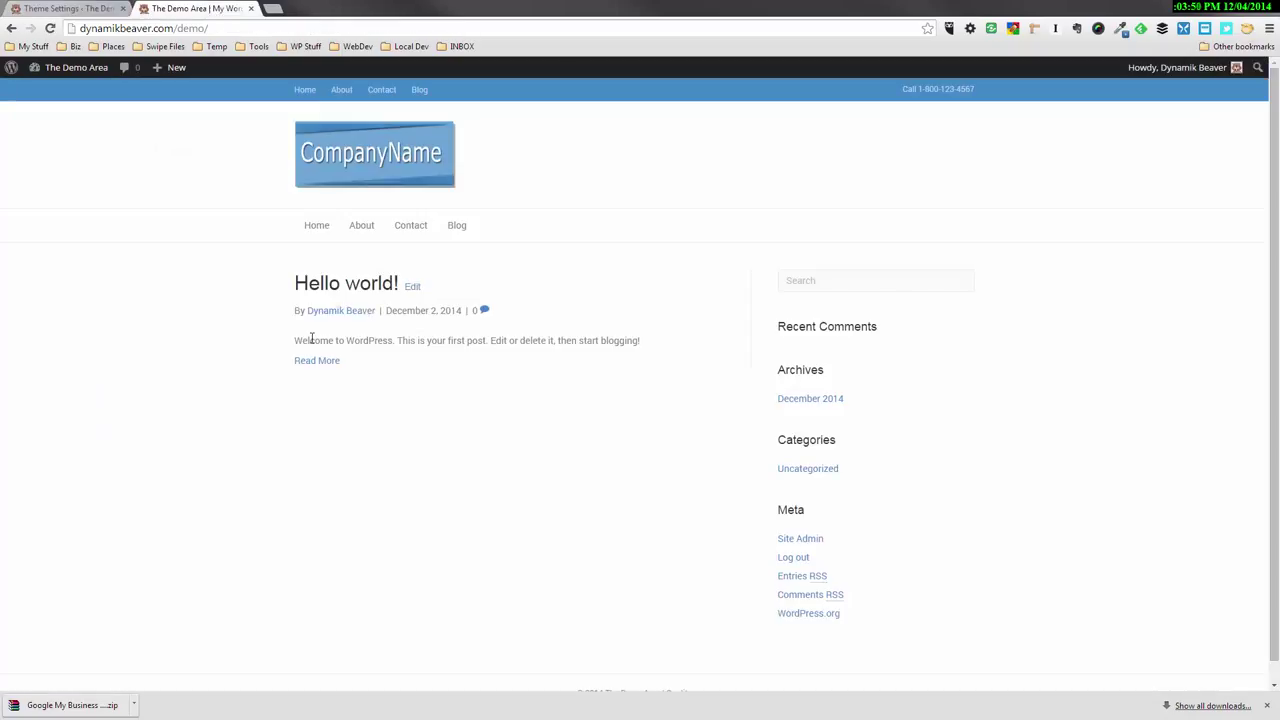
pyautogui.press('F5')
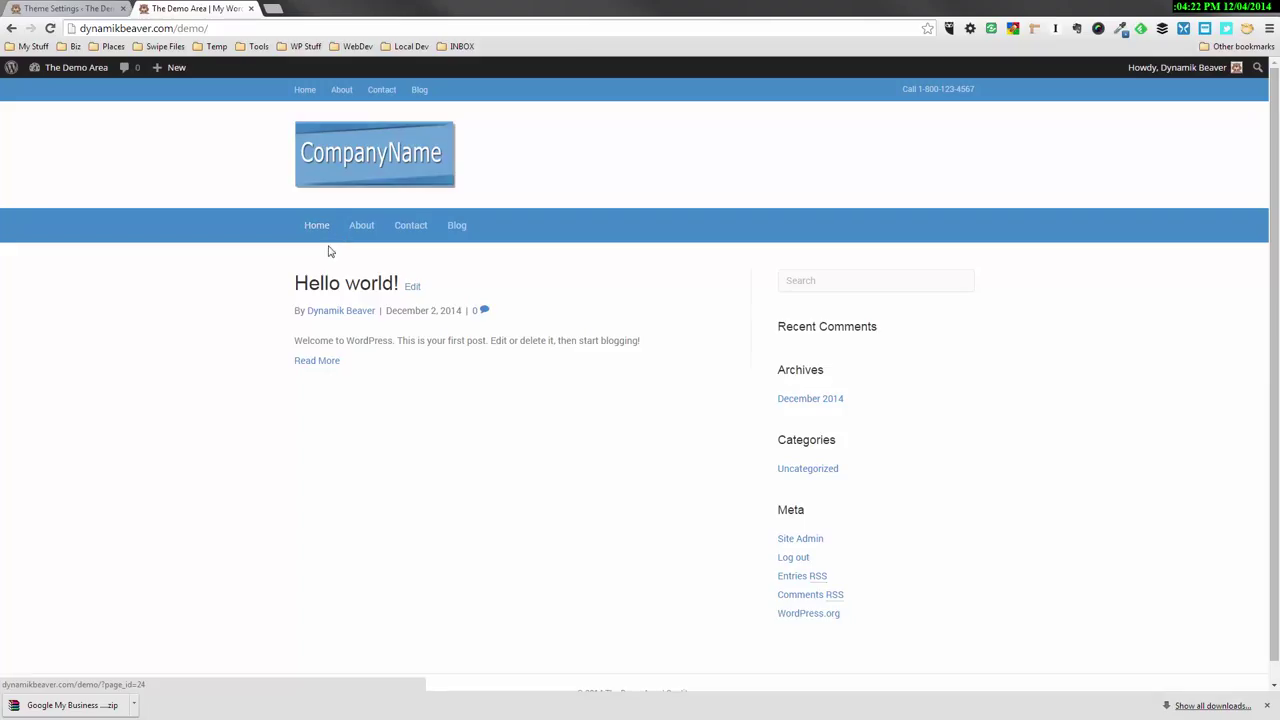
pyautogui.click(68, 10)
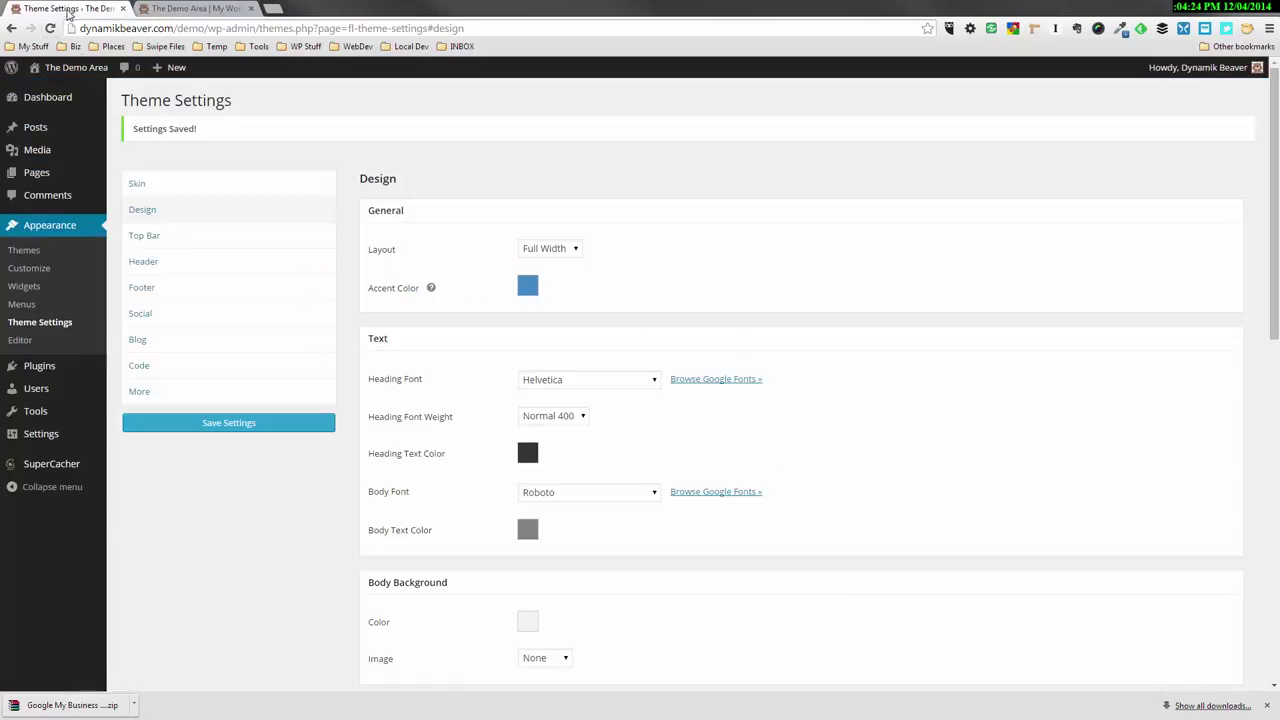
# Step: Set the Header Menu Position to Centered, save, and preview it on the reloaded demo site
pyautogui.click(146, 262)
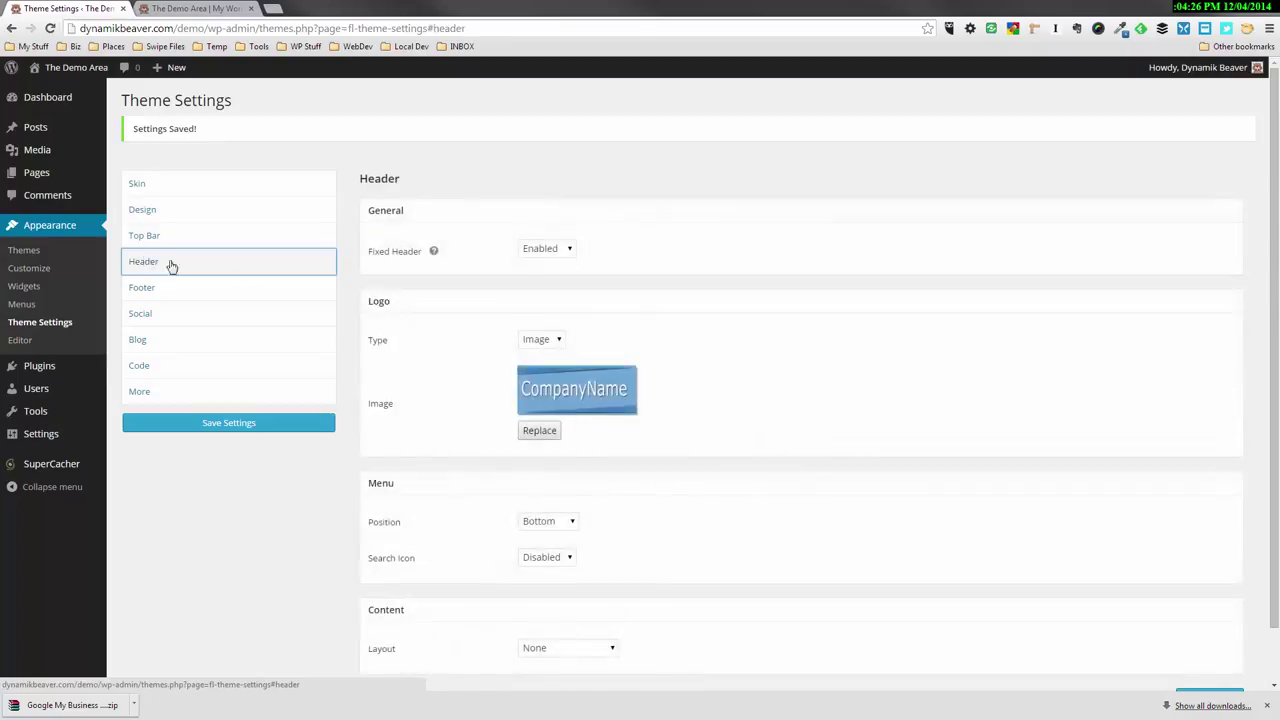
pyautogui.scroll(-2, 710, 350)
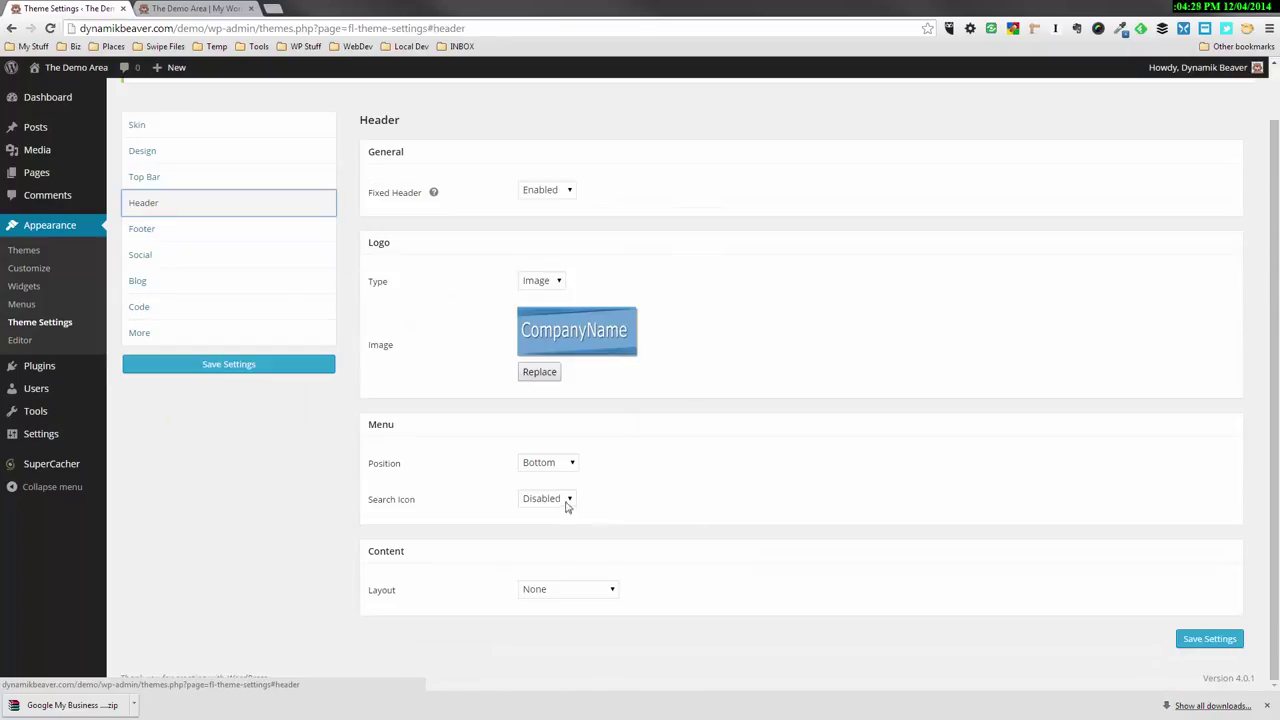
pyautogui.click(573, 466)
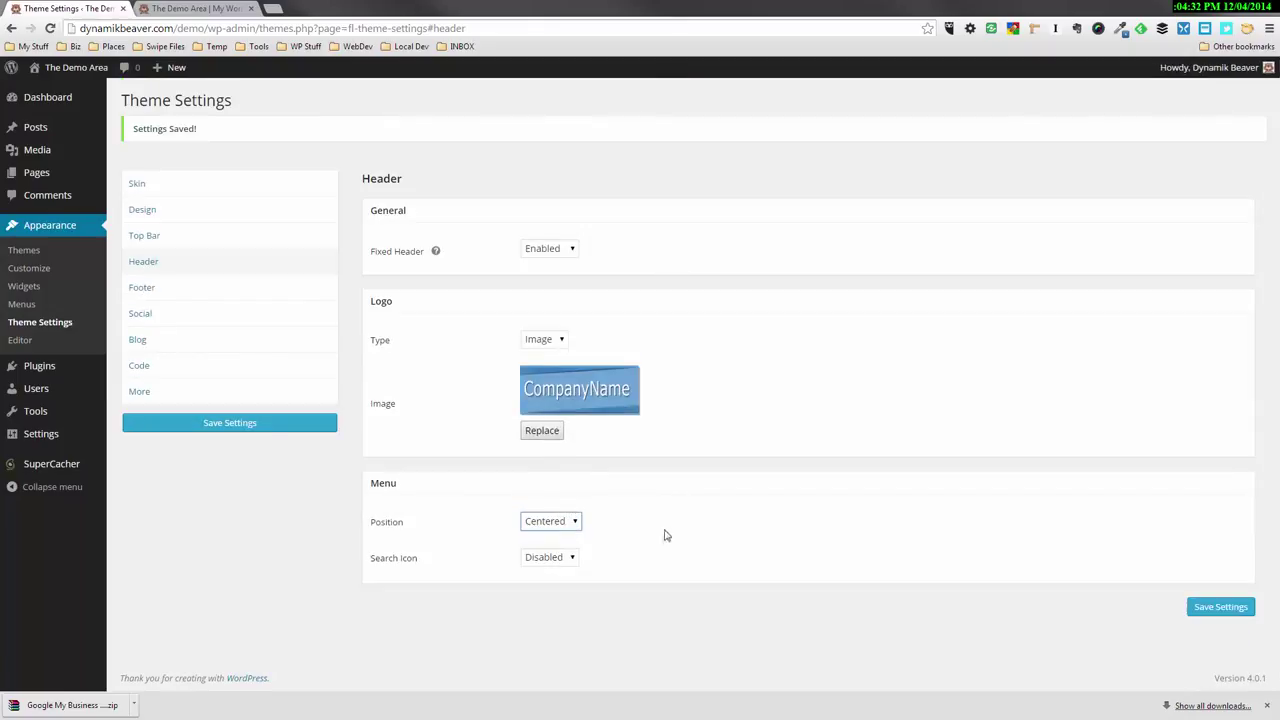
pyautogui.click(263, 434)
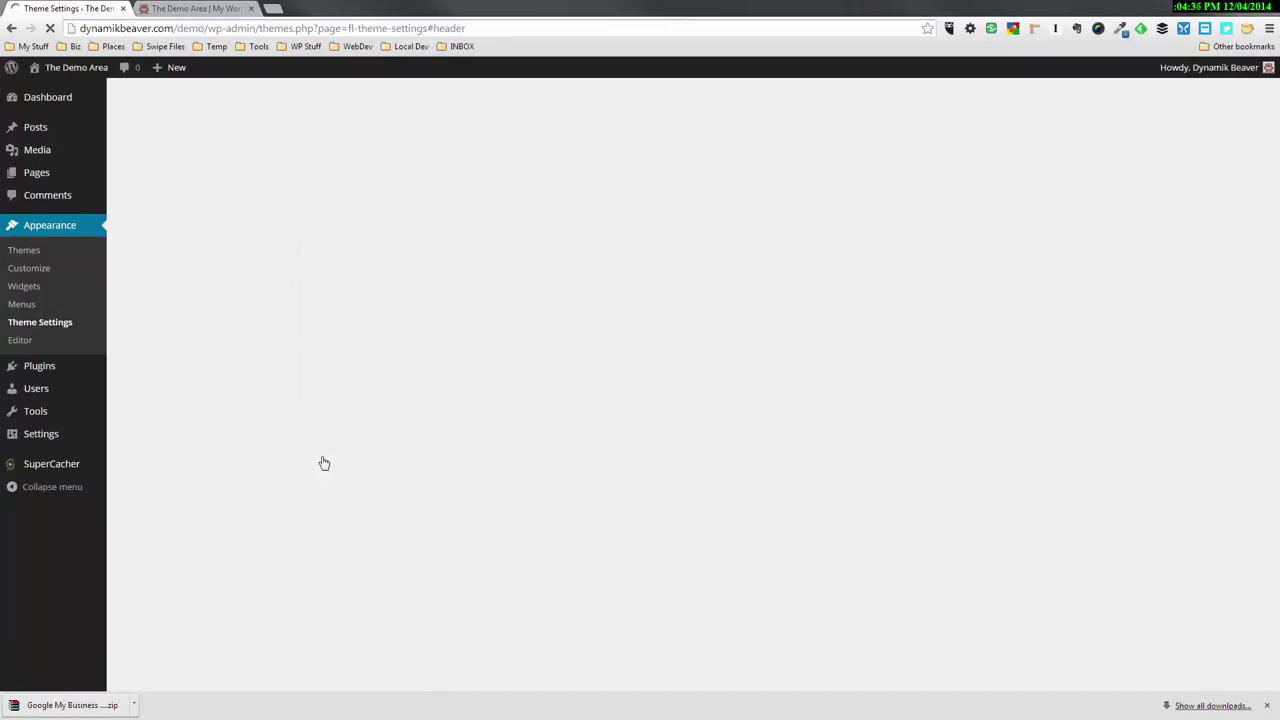
pyautogui.click(180, 10)
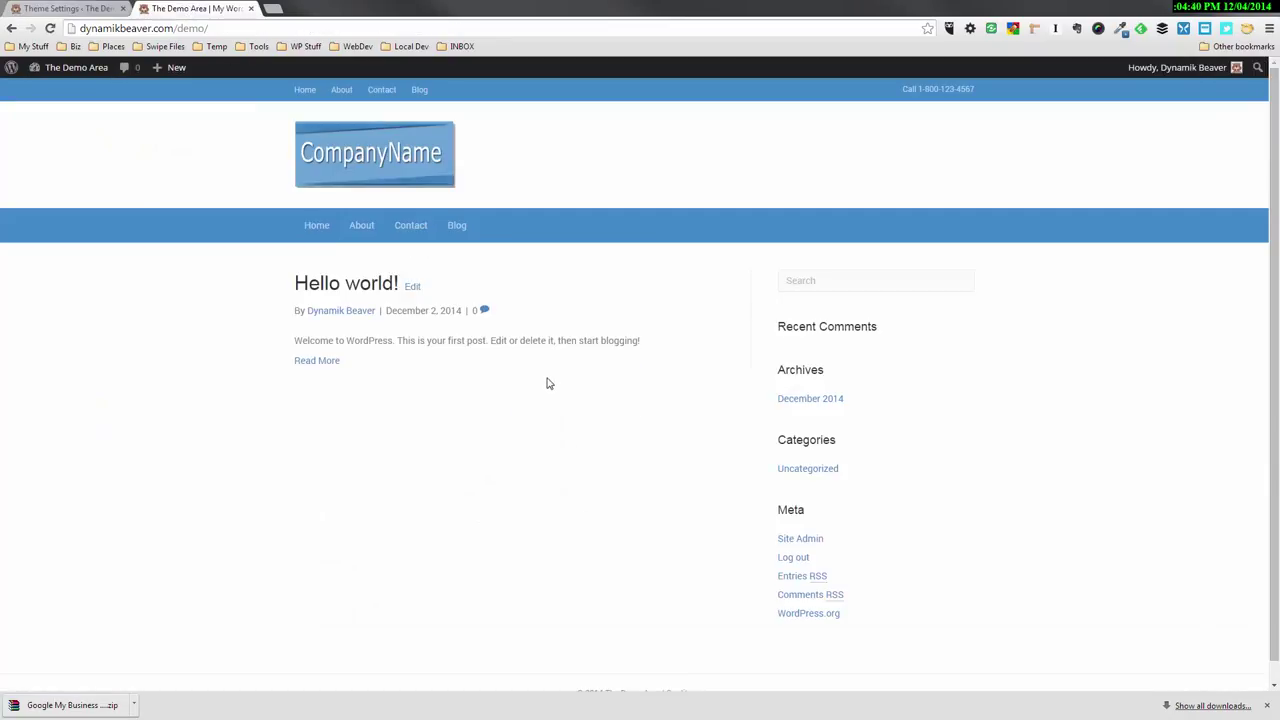
pyautogui.press('F5')
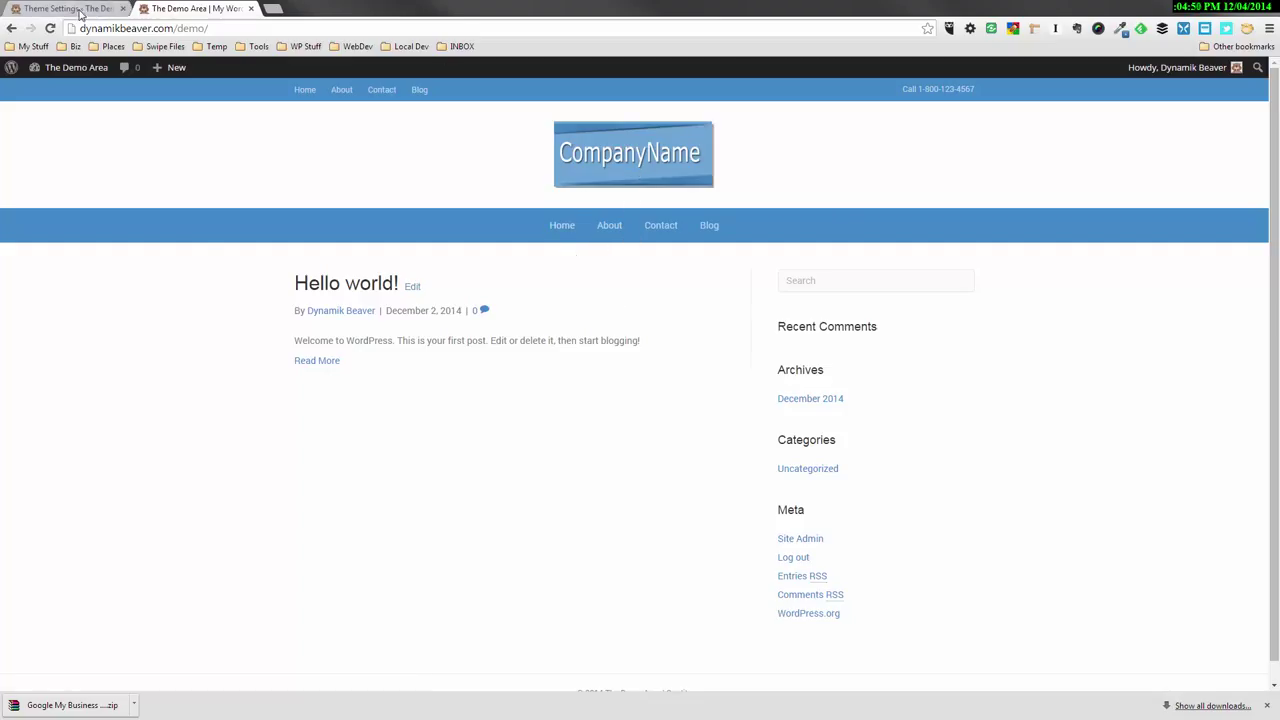
pyautogui.click(80, 9)
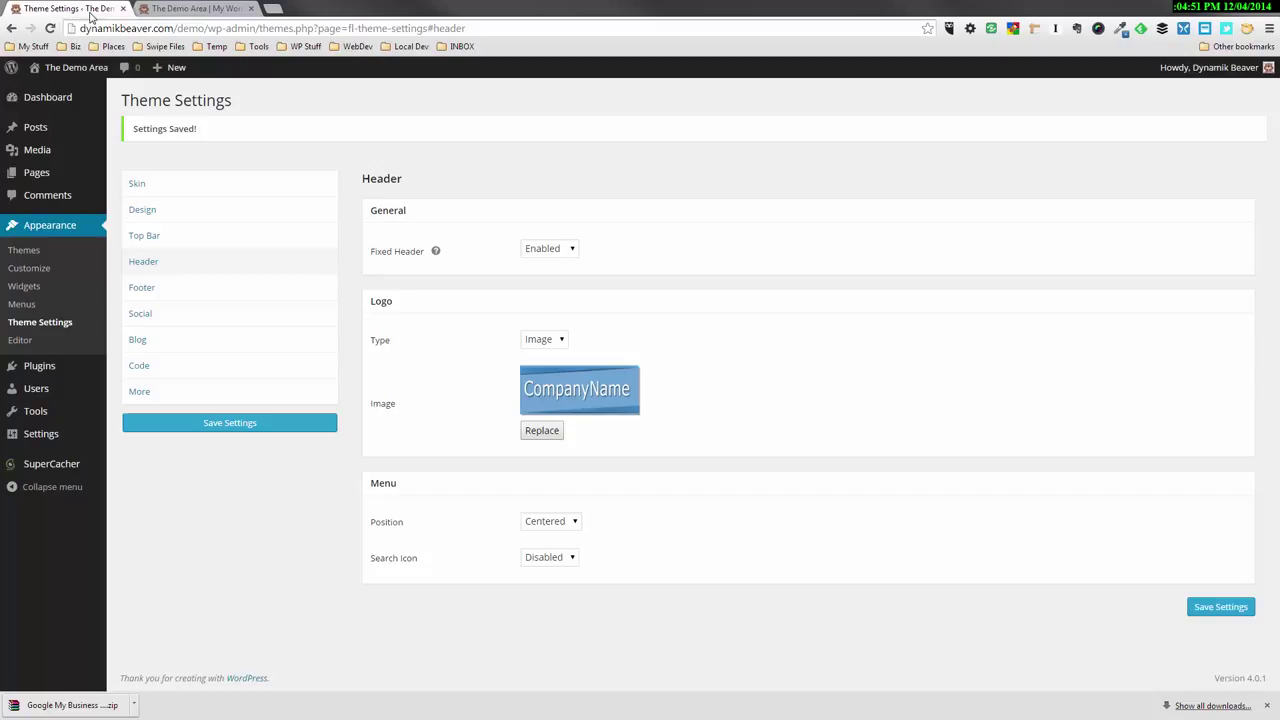
# Step: Return Menu Position to Bottom, set Content Layout to Text for the Call Us! line, and save
pyautogui.click(560, 522)
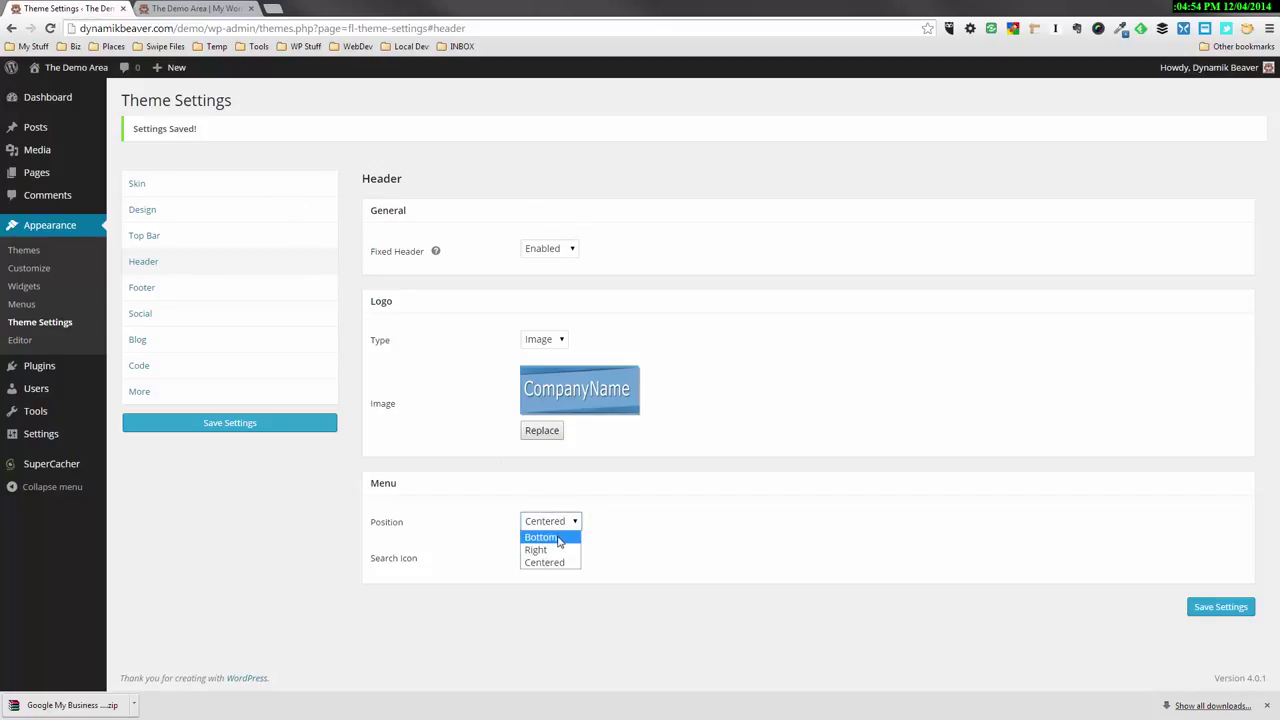
pyautogui.click(541, 537)
pyautogui.scroll(-1, 453, 550)
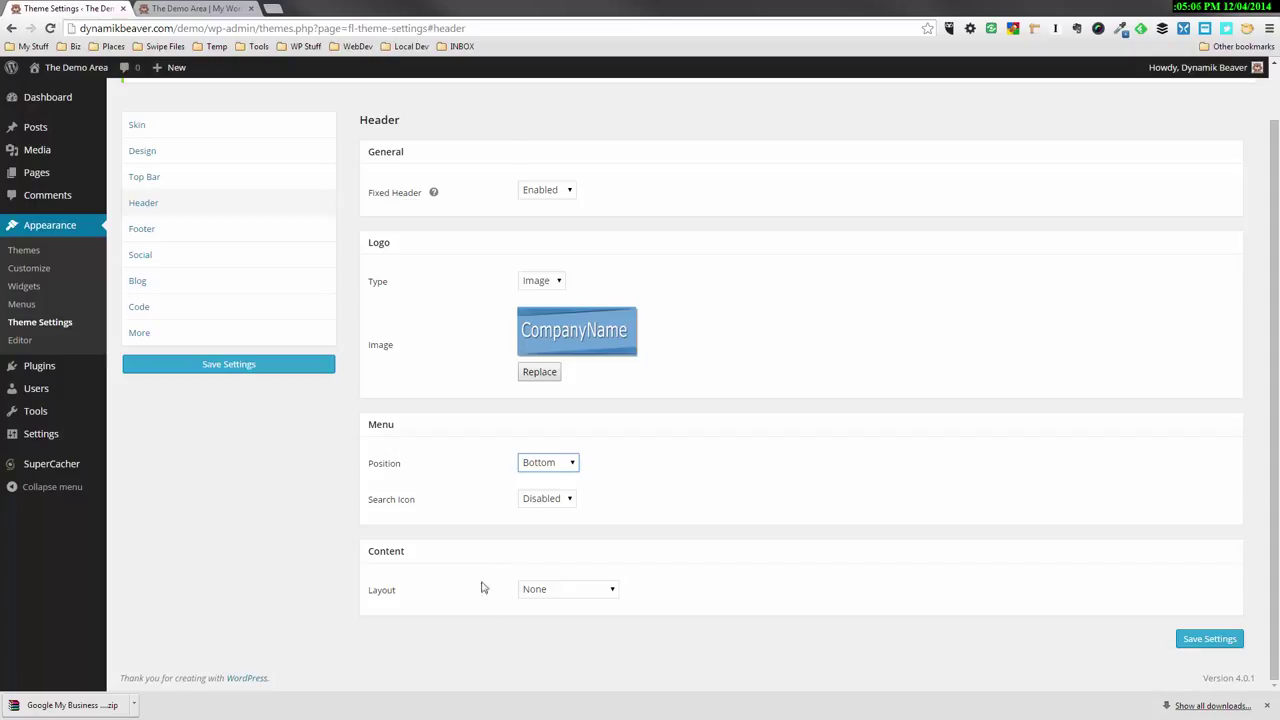
pyautogui.click(555, 595)
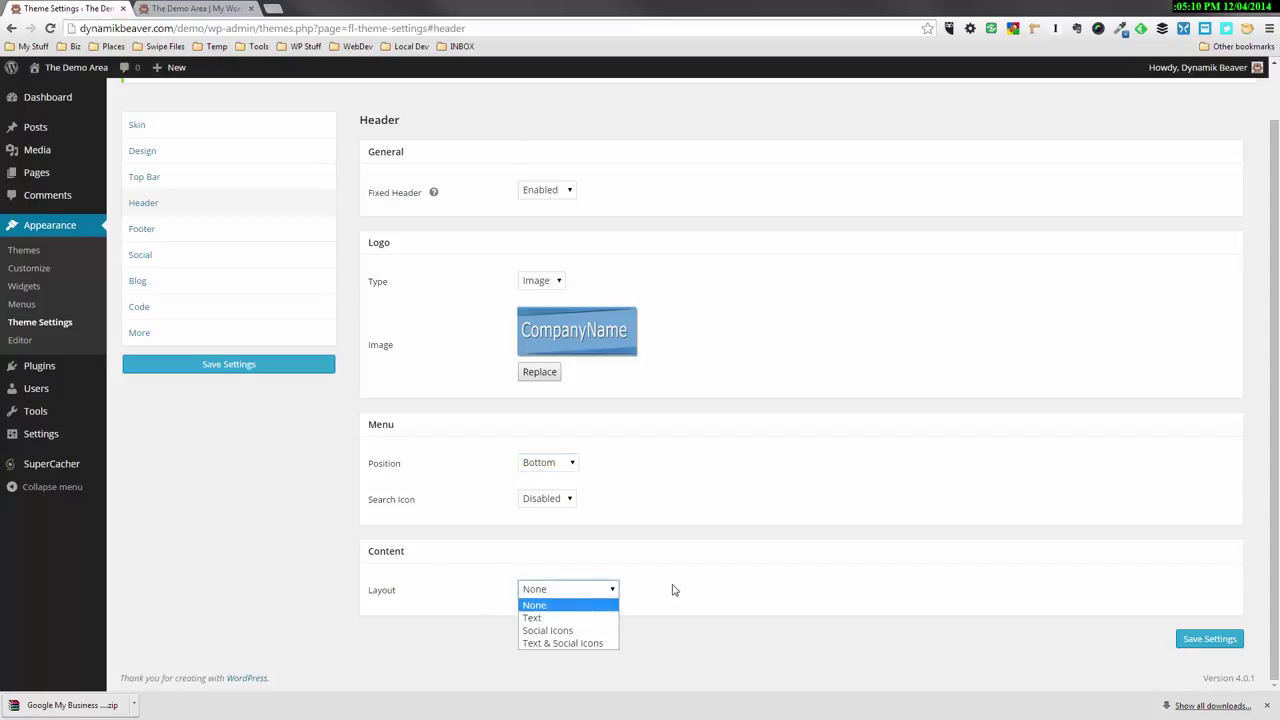
pyautogui.click(549, 619)
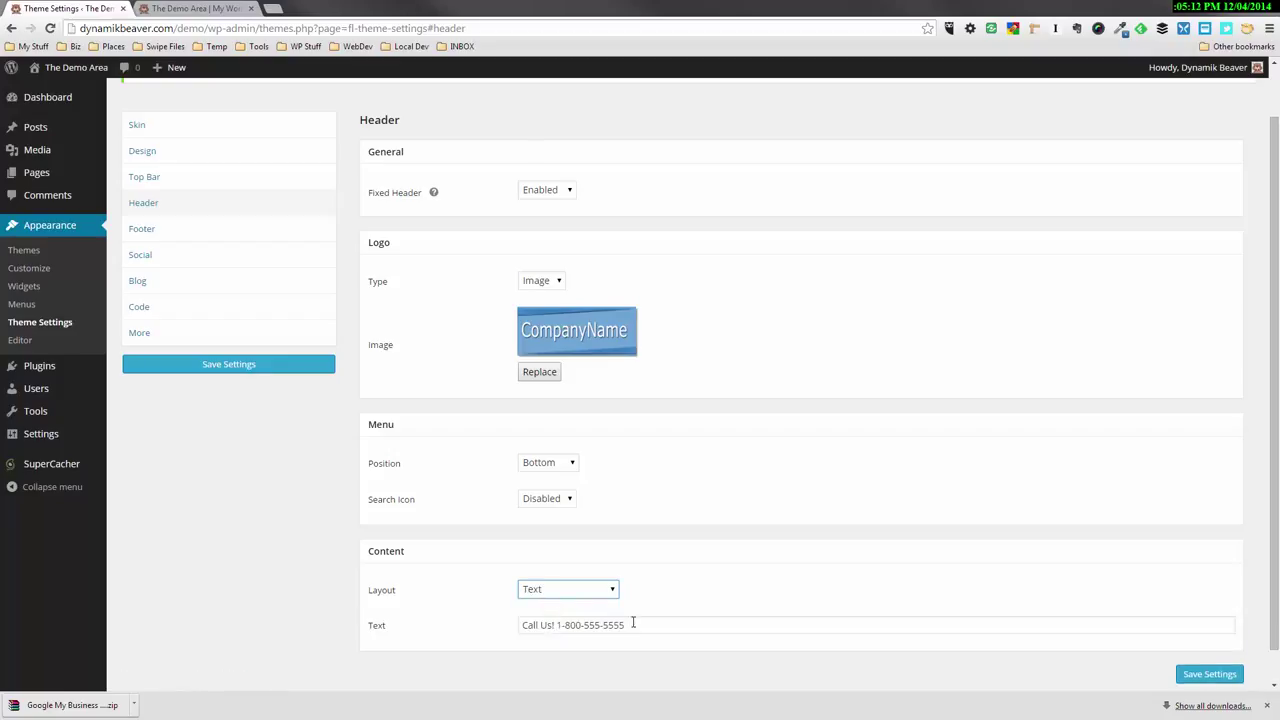
pyautogui.click(256, 366)
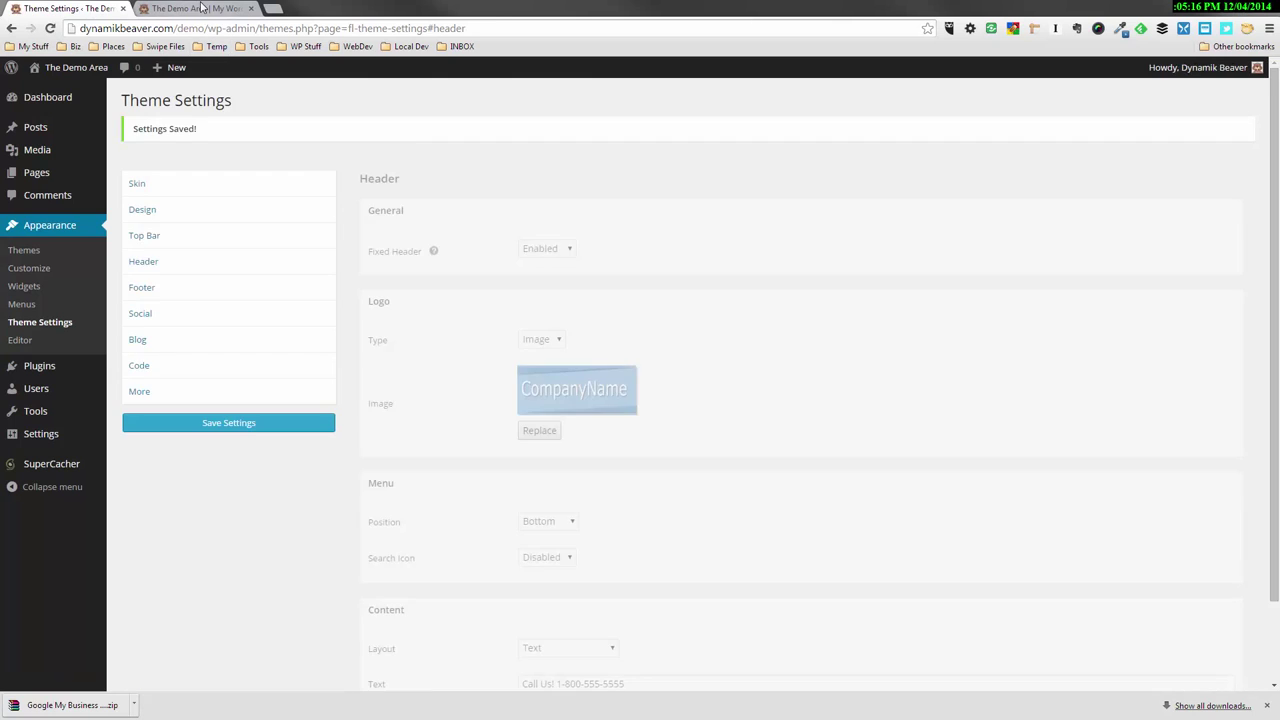
pyautogui.click(201, 7)
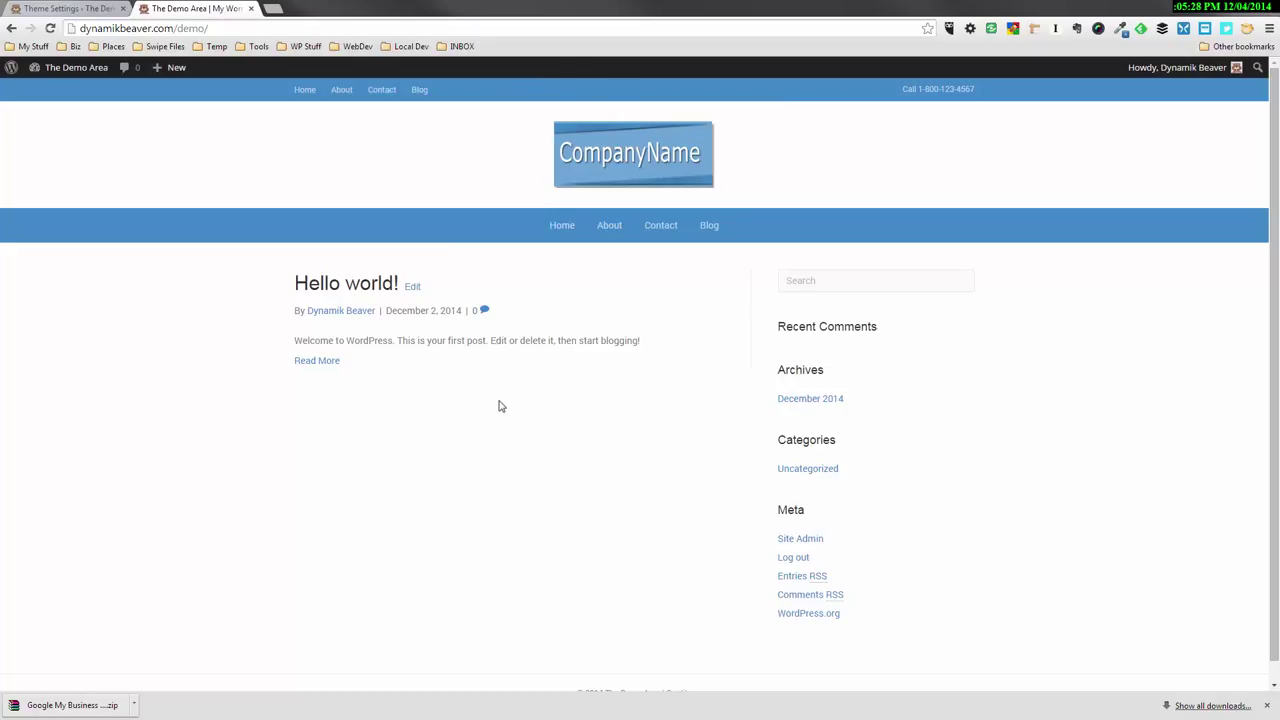
pyautogui.press('F5')
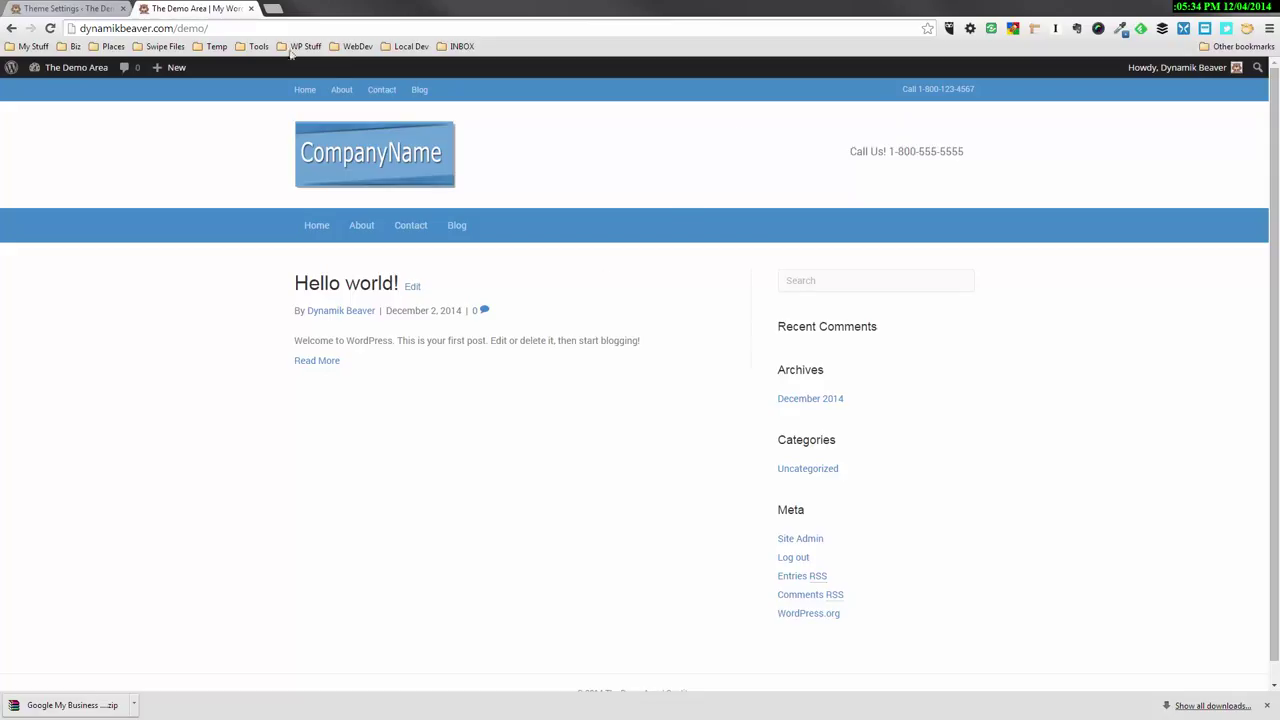
# Step: Change the header Content Layout to Social Icons, save, and preview it on the reloaded demo site
pyautogui.click(66, 8)
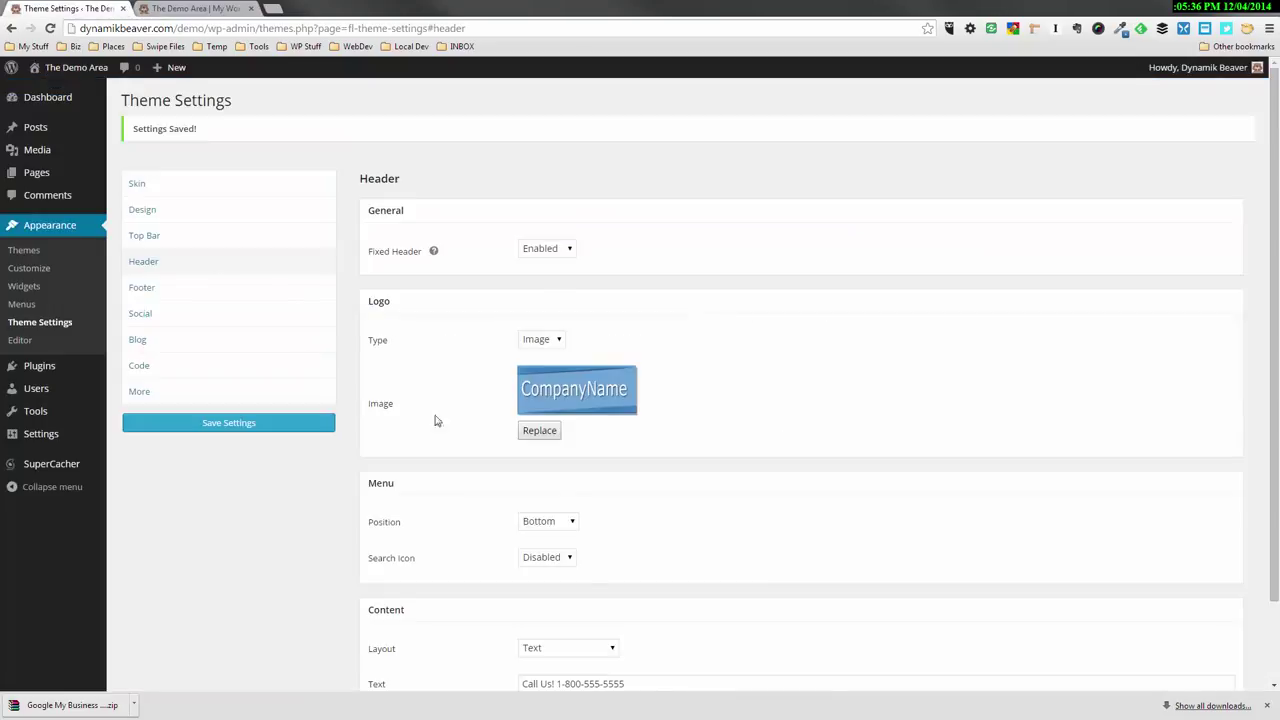
pyautogui.scroll(-2, 600, 560)
pyautogui.click(589, 556)
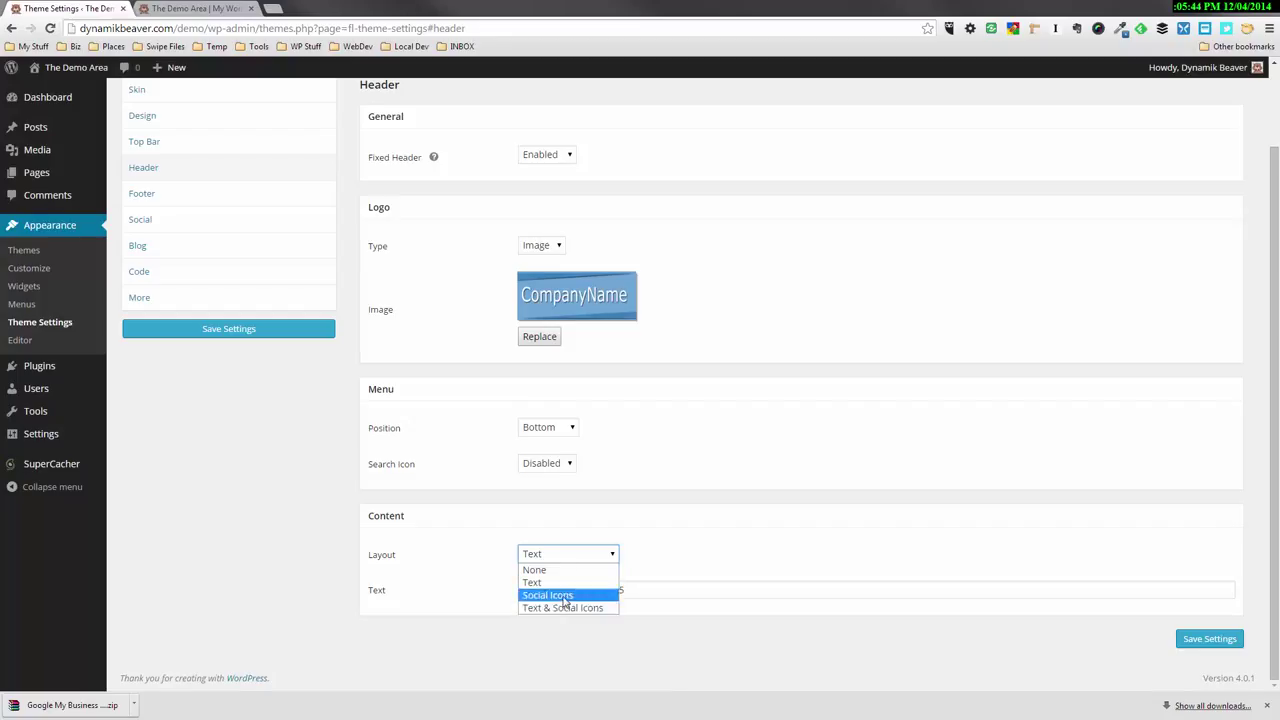
pyautogui.click(560, 595)
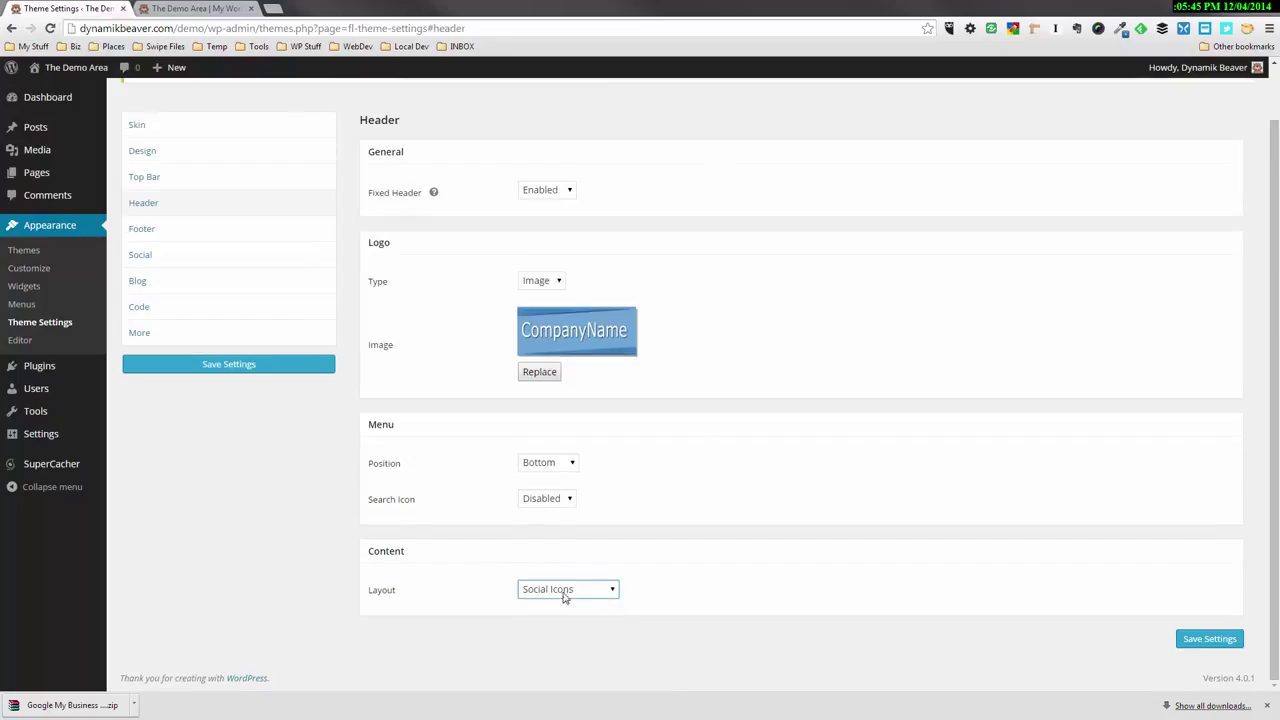
pyautogui.click(230, 364)
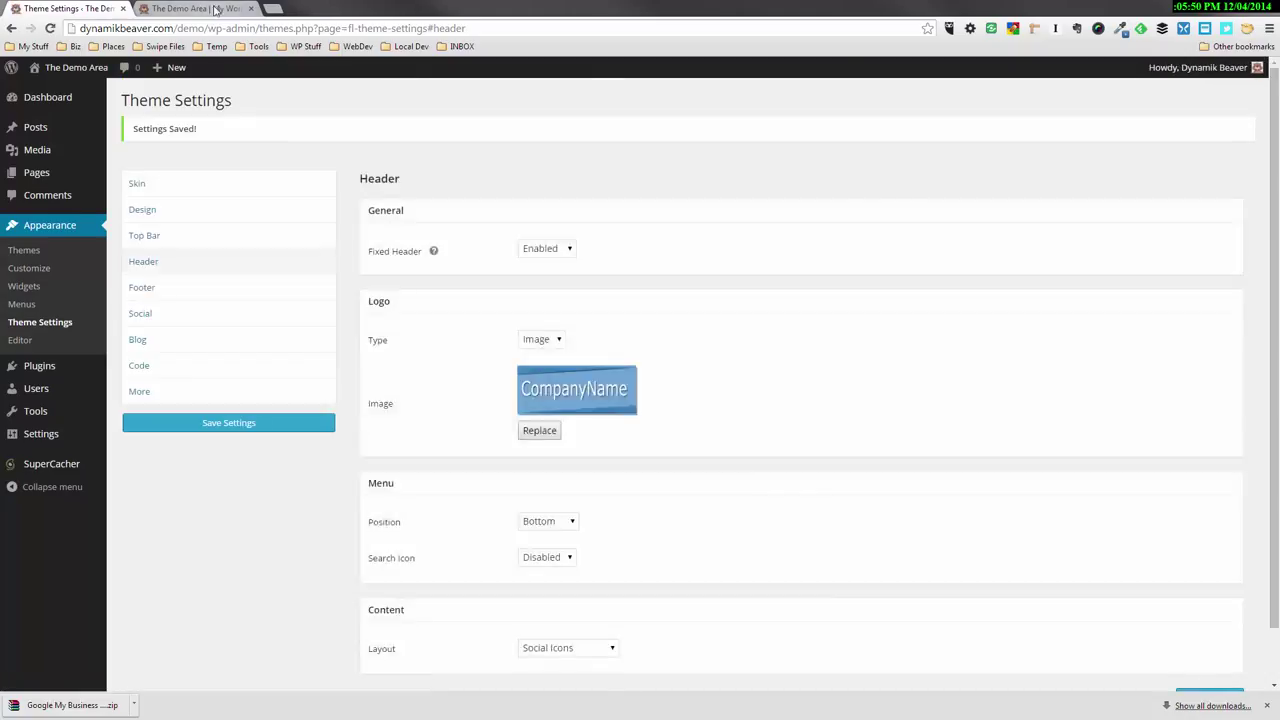
pyautogui.click(215, 9)
pyautogui.press('F5')
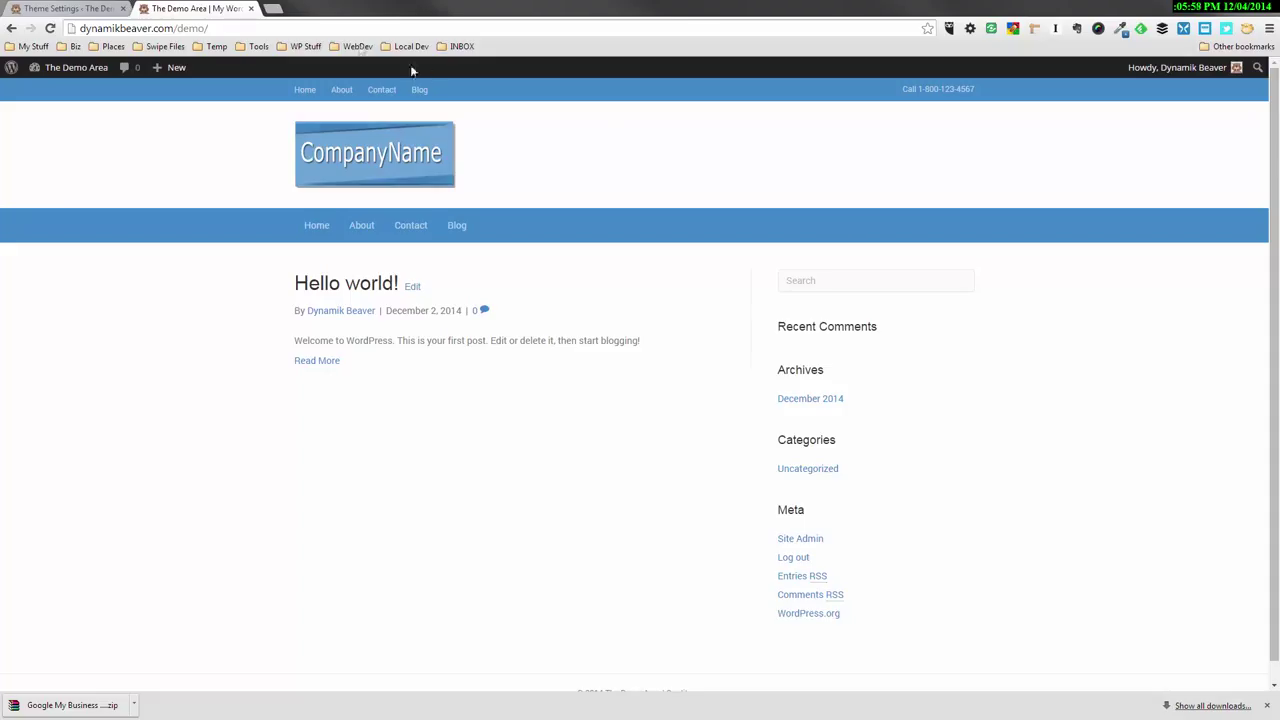
pyautogui.click(86, 10)
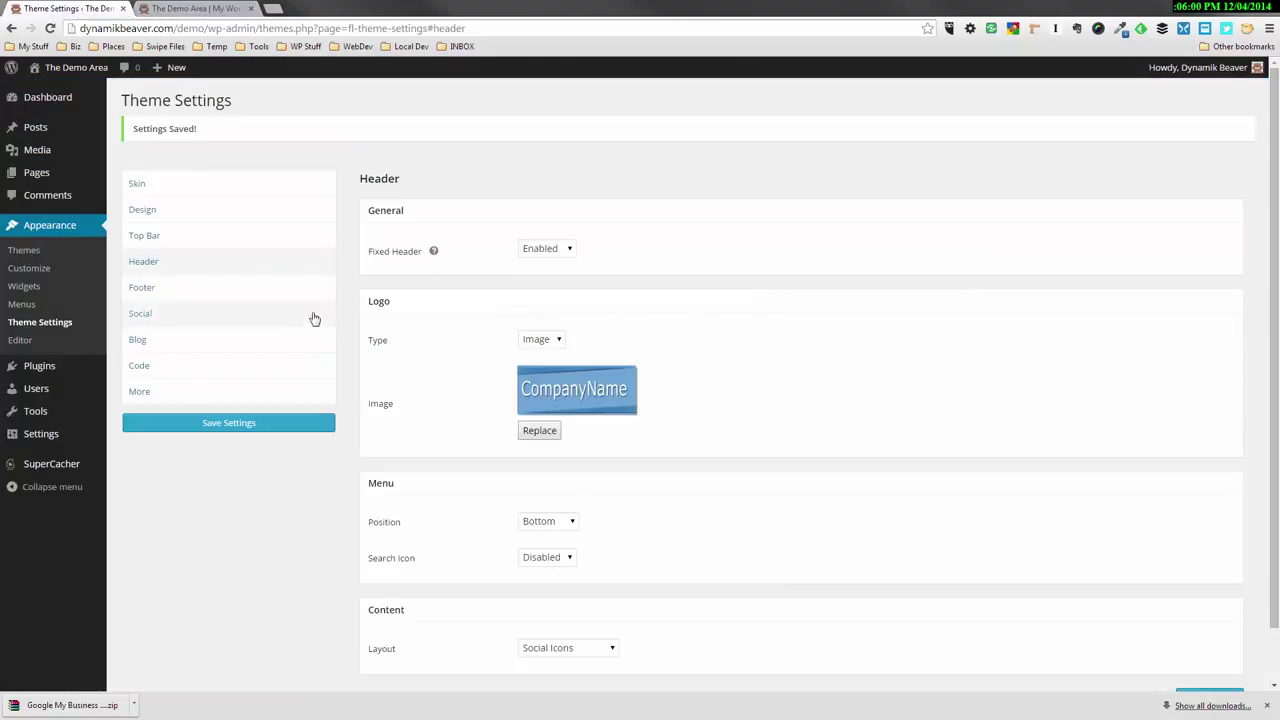
# Step: In Social settings, choose Branded icon colour and set the Facebook link to #
pyautogui.click(202, 315)
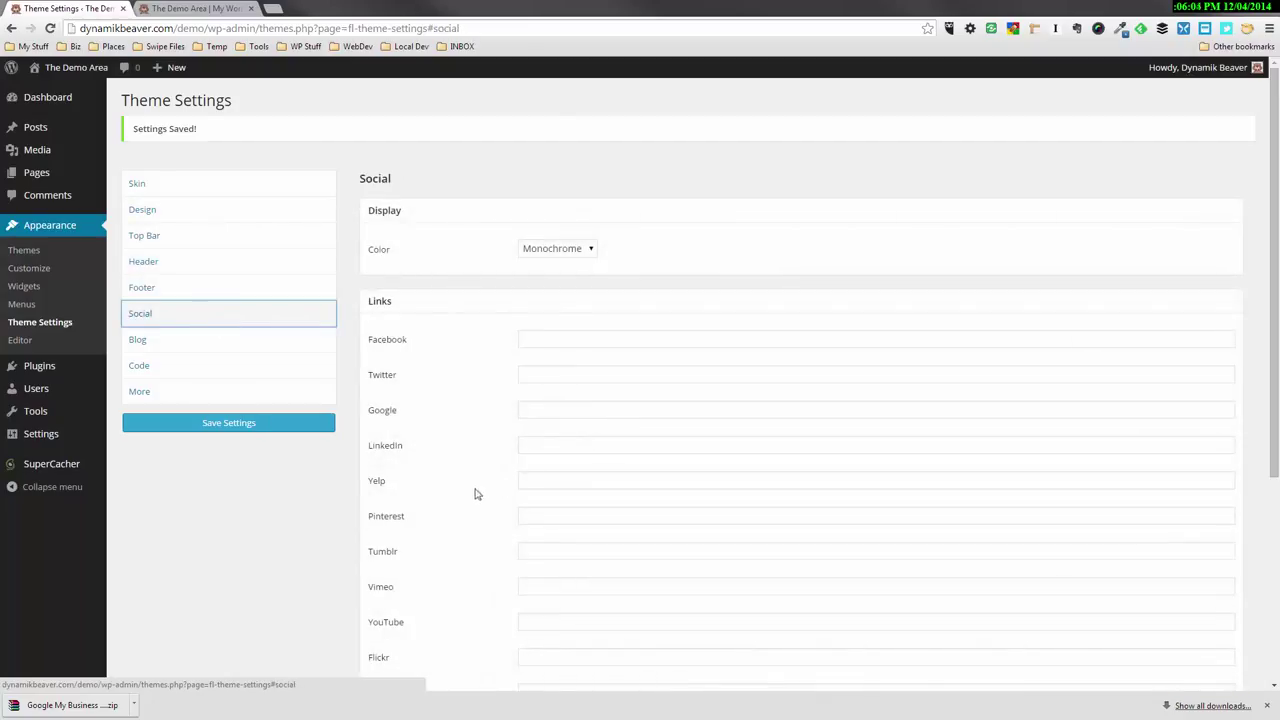
pyautogui.click(588, 256)
pyautogui.click(580, 276)
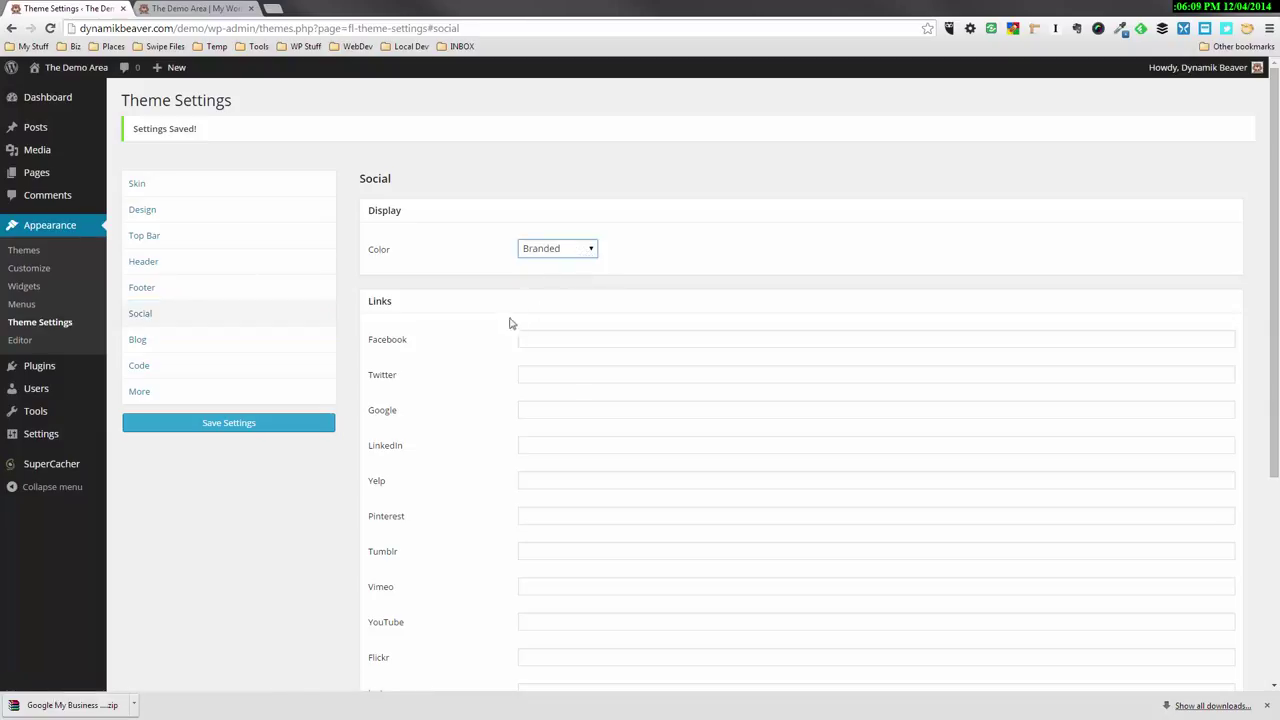
pyautogui.click(565, 342)
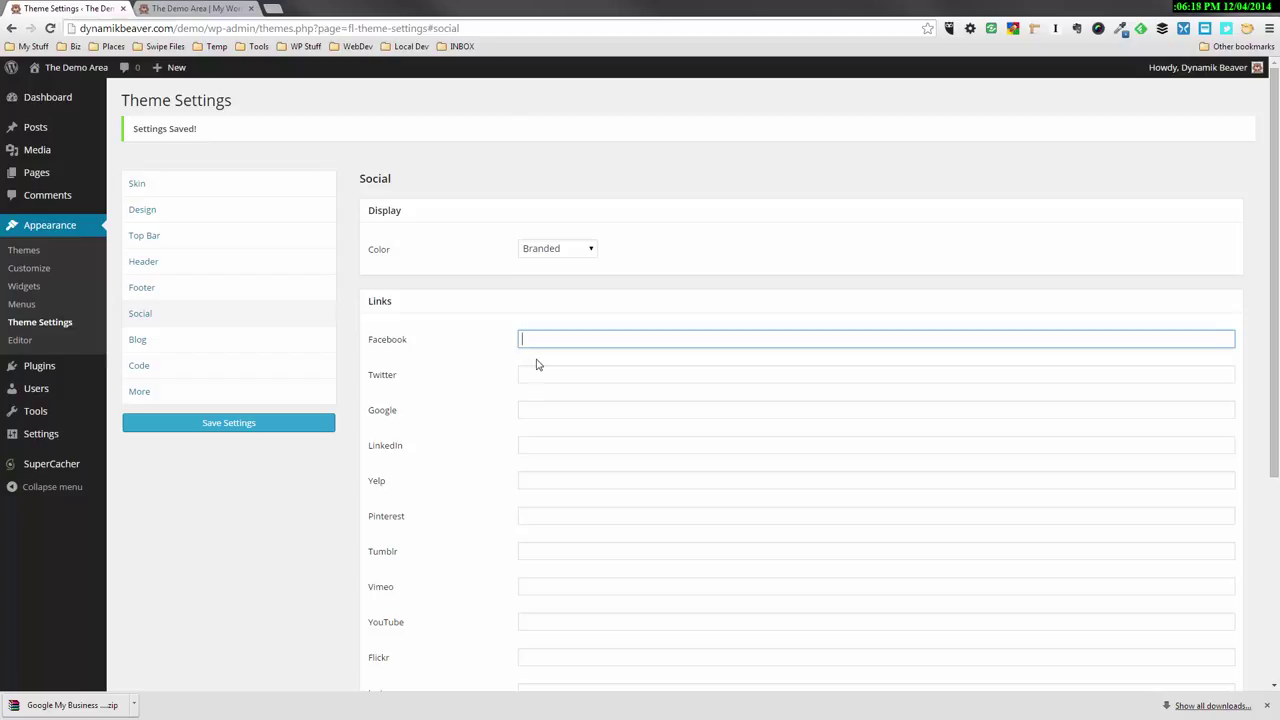
pyautogui.write('#')
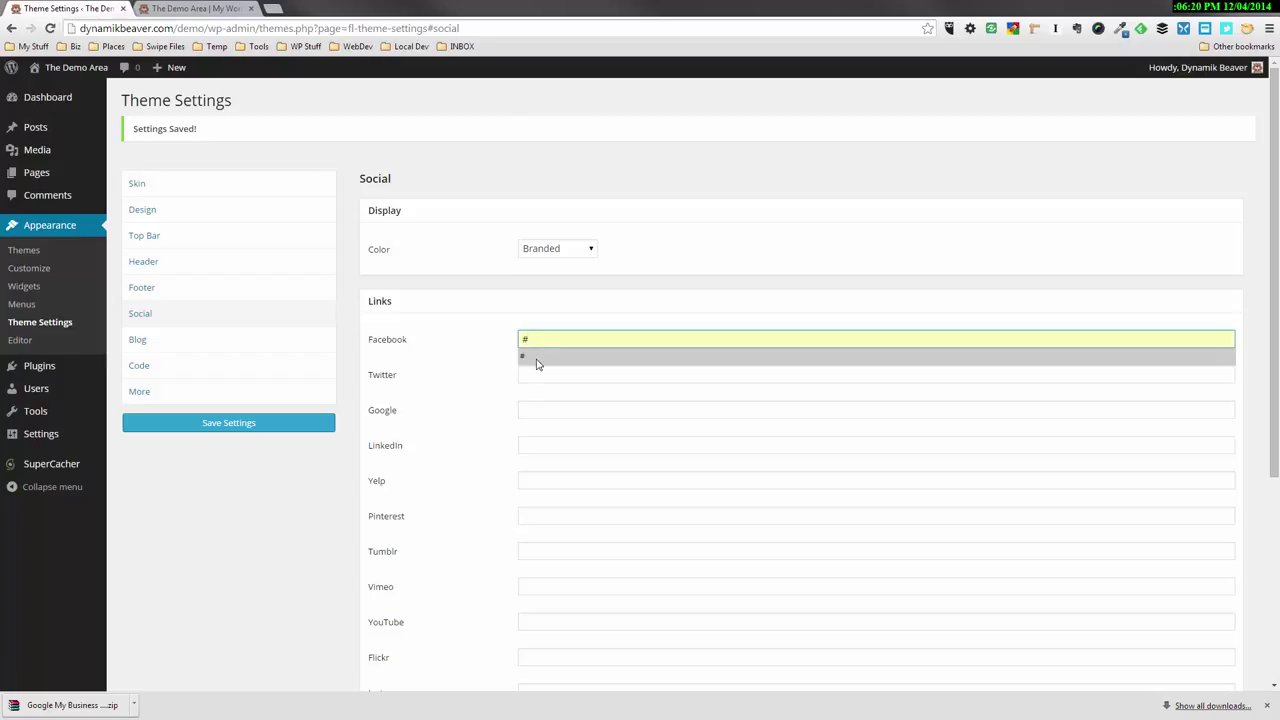
pyautogui.click(586, 316)
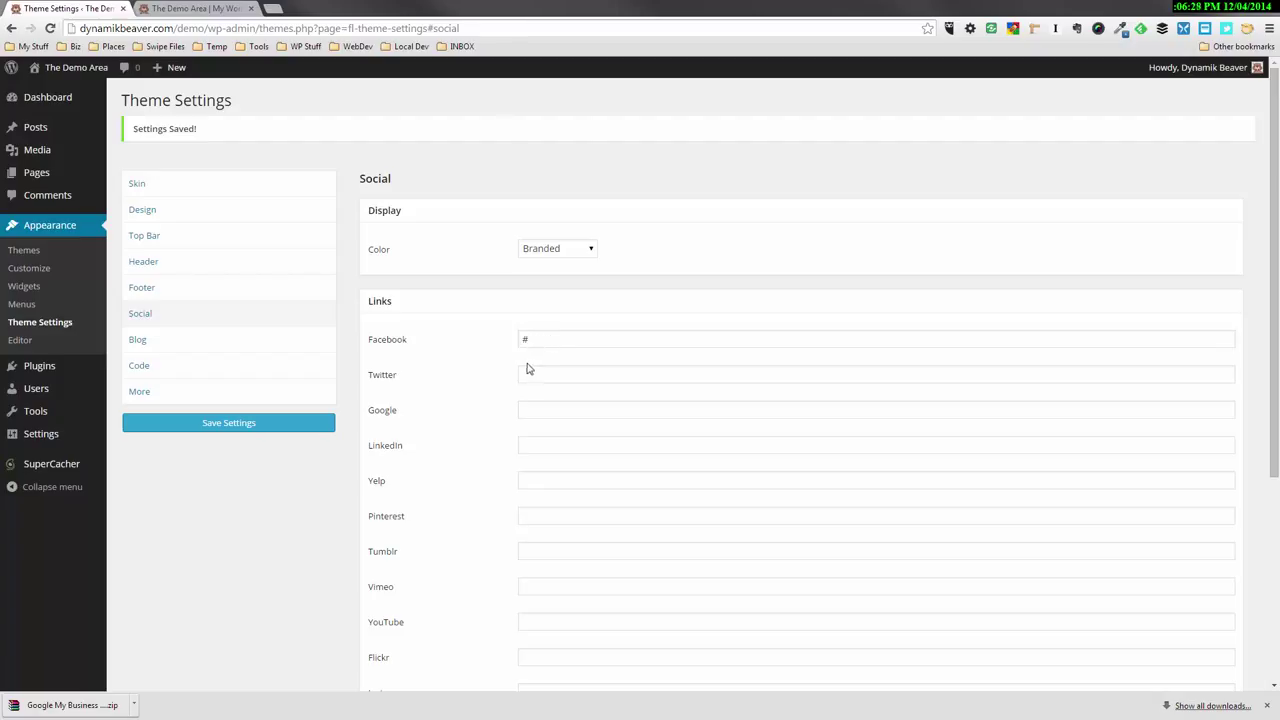
# Step: Enter # as the Twitter, Google, YouTube and RSS links
pyautogui.click(526, 372)
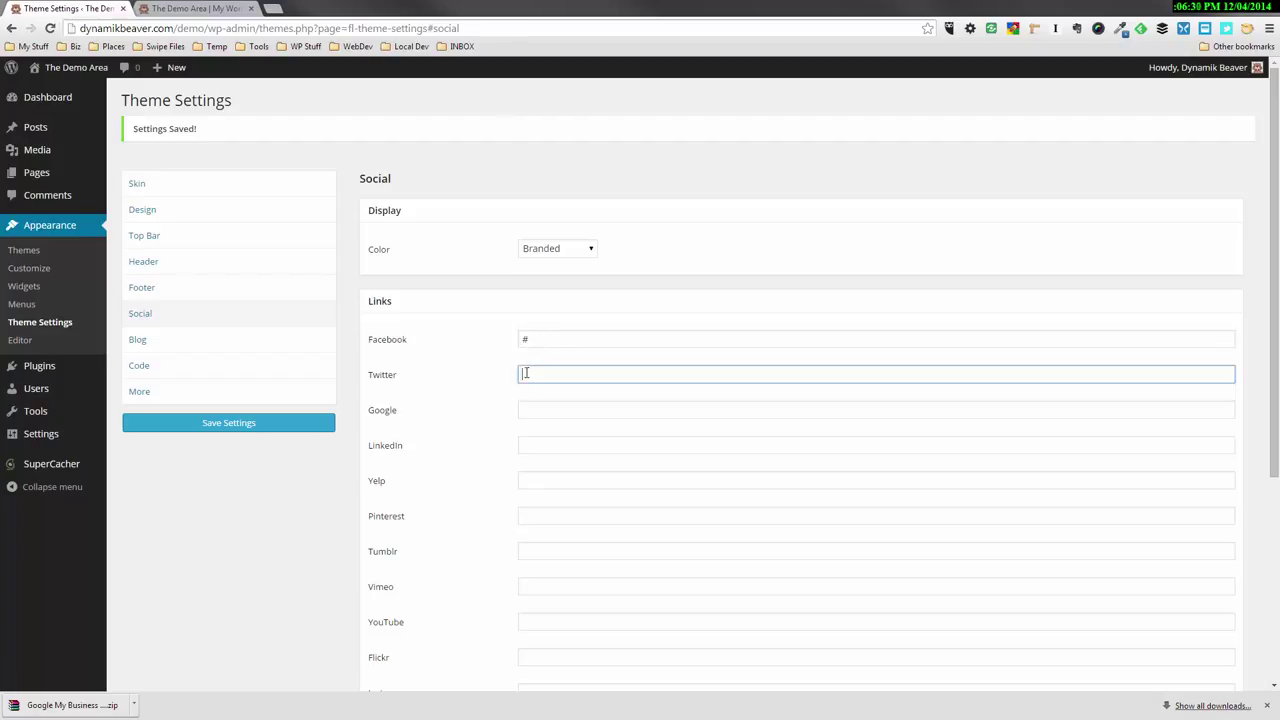
pyautogui.write('#')
pyautogui.click(537, 410)
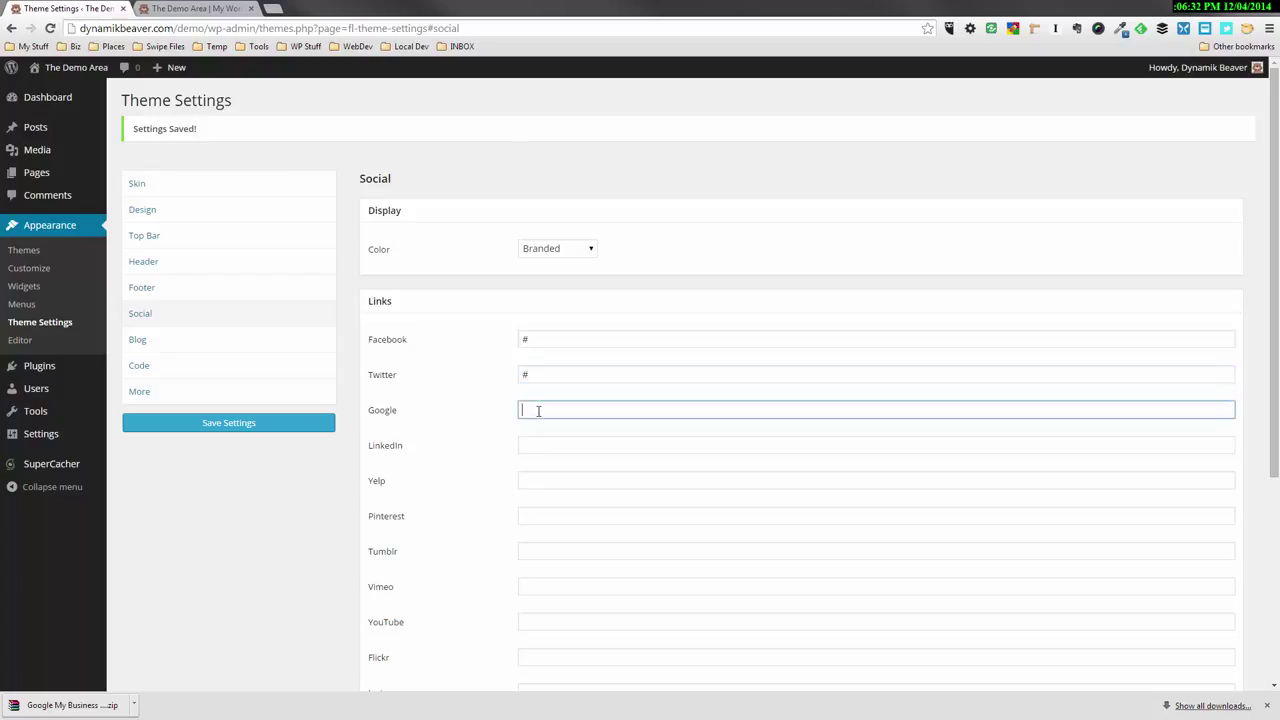
pyautogui.write('#')
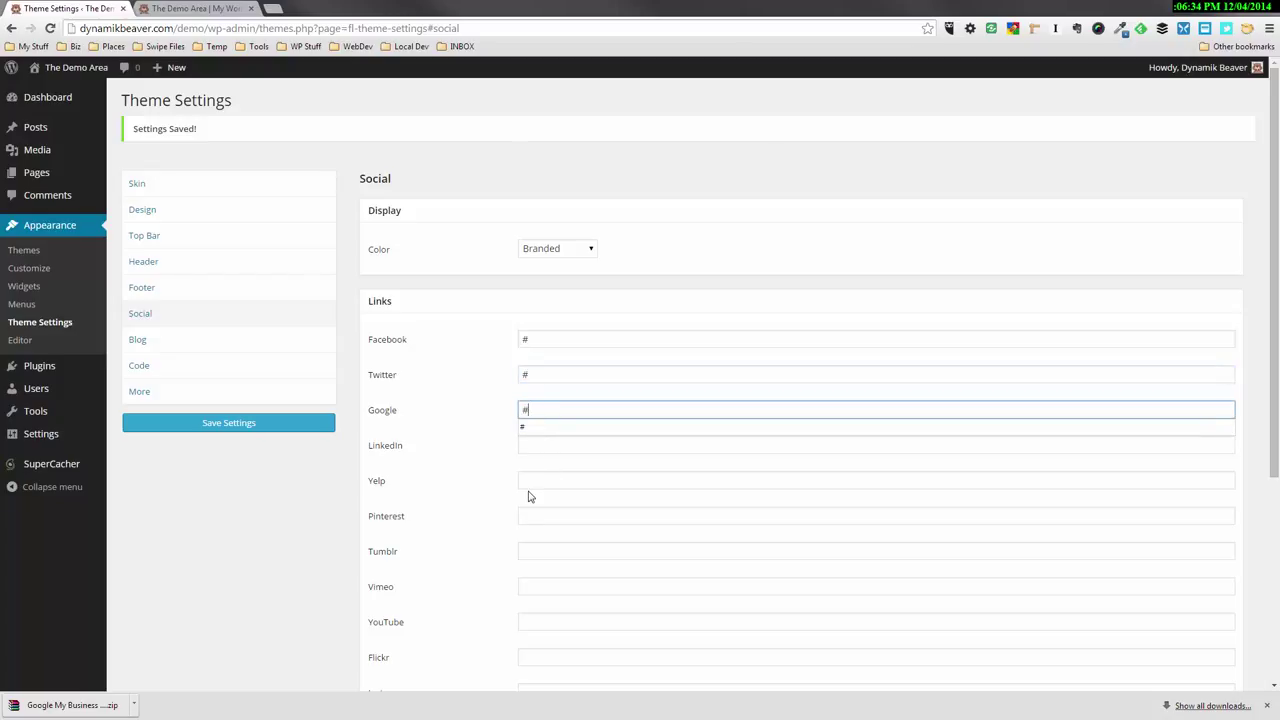
pyautogui.scroll(-1, 530, 497)
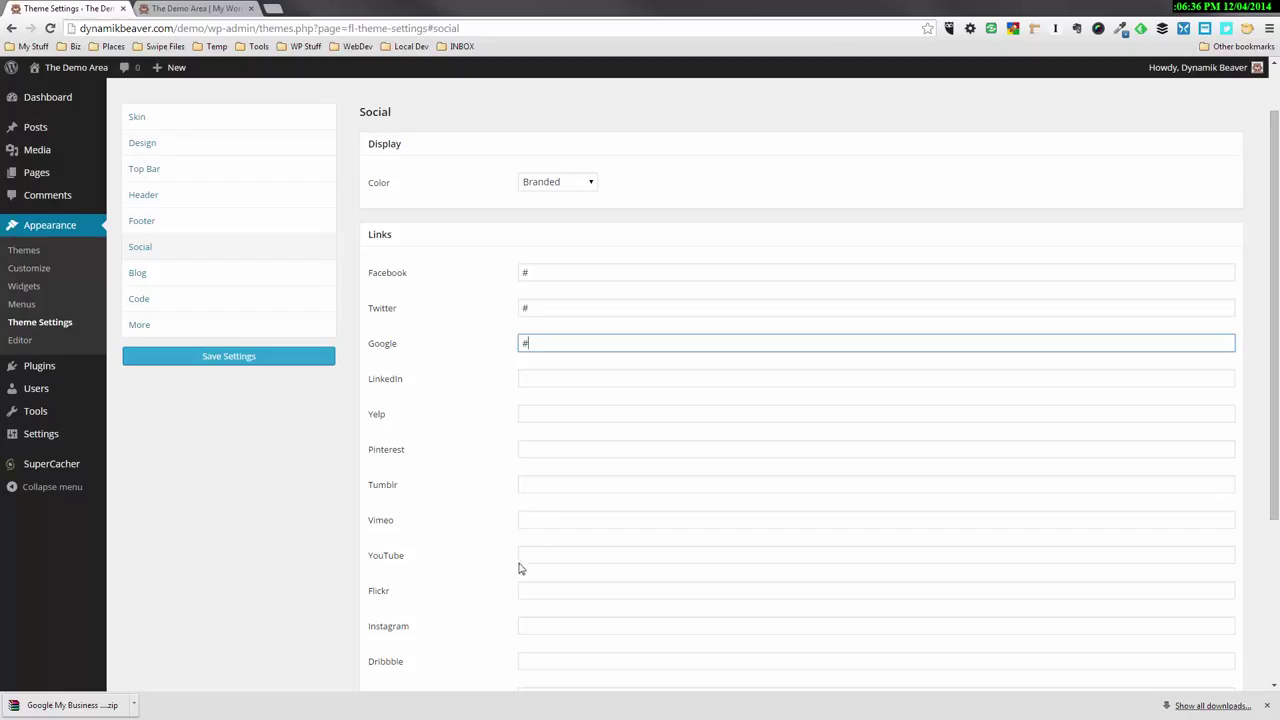
pyautogui.click(538, 552)
pyautogui.write('#')
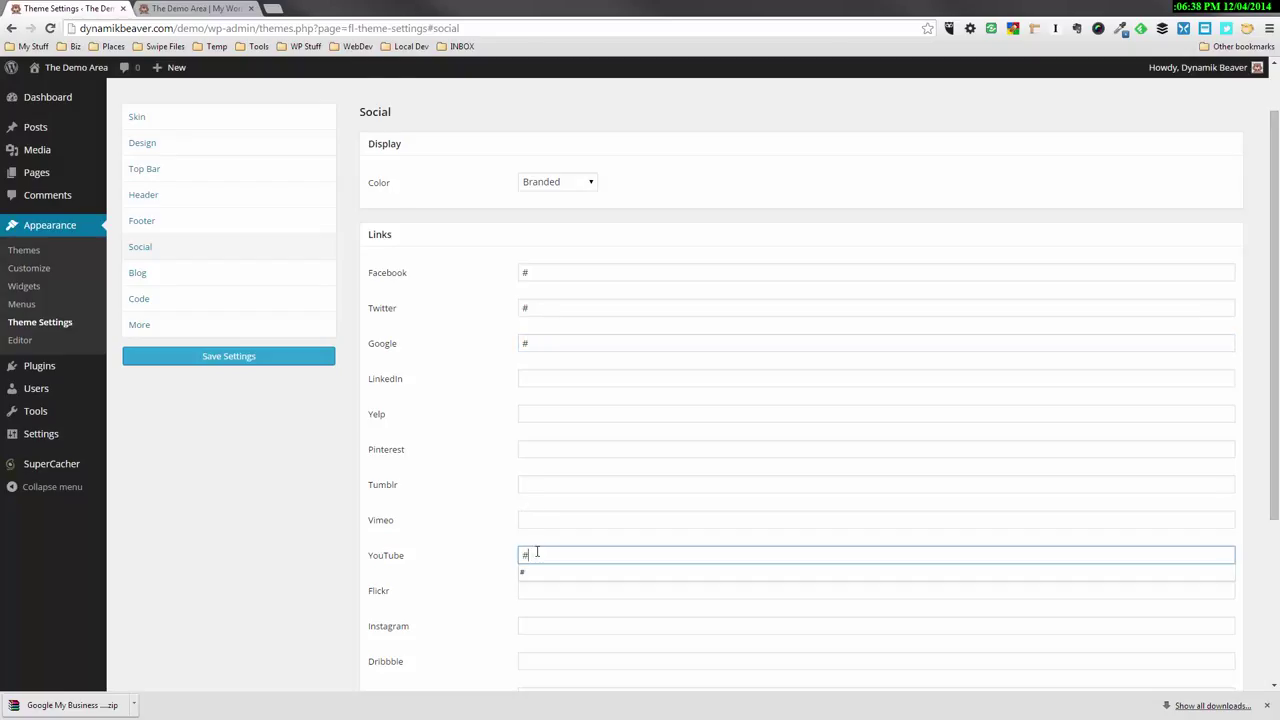
pyautogui.scroll(-1, 537, 551)
pyautogui.scroll(-1, 537, 551)
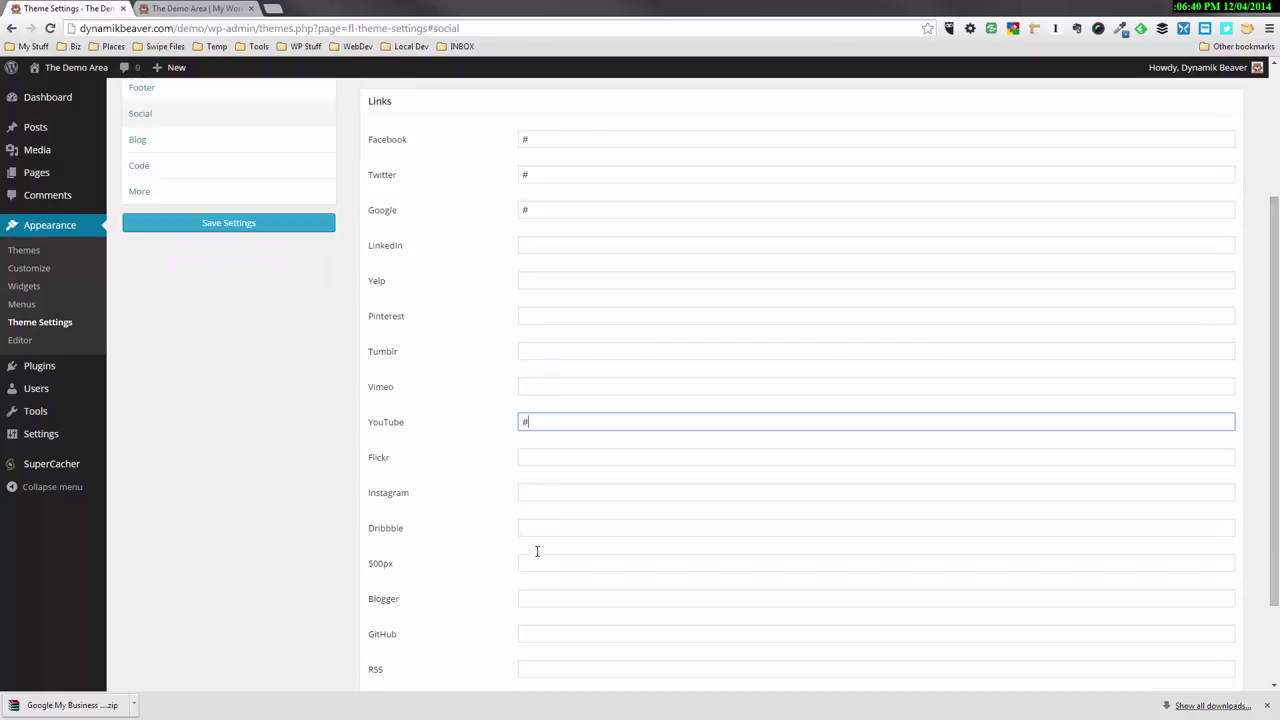
pyautogui.scroll(-1, 537, 551)
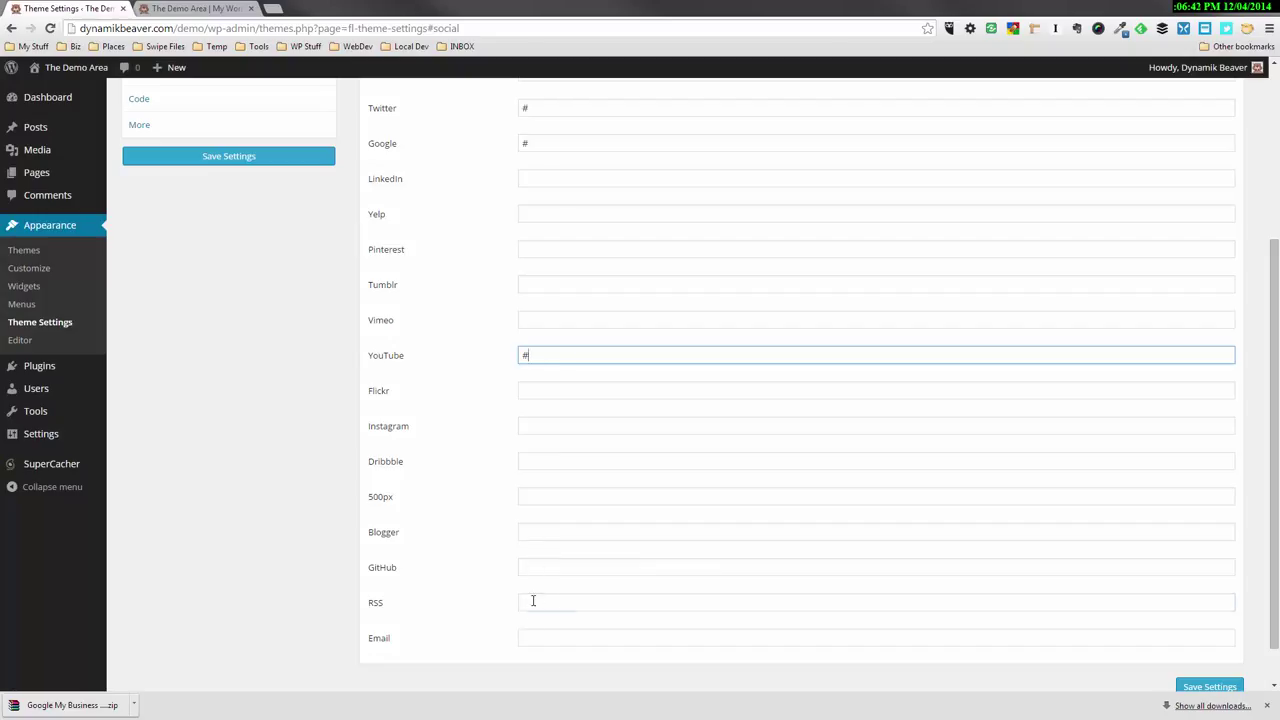
pyautogui.click(533, 600)
pyautogui.write('#')
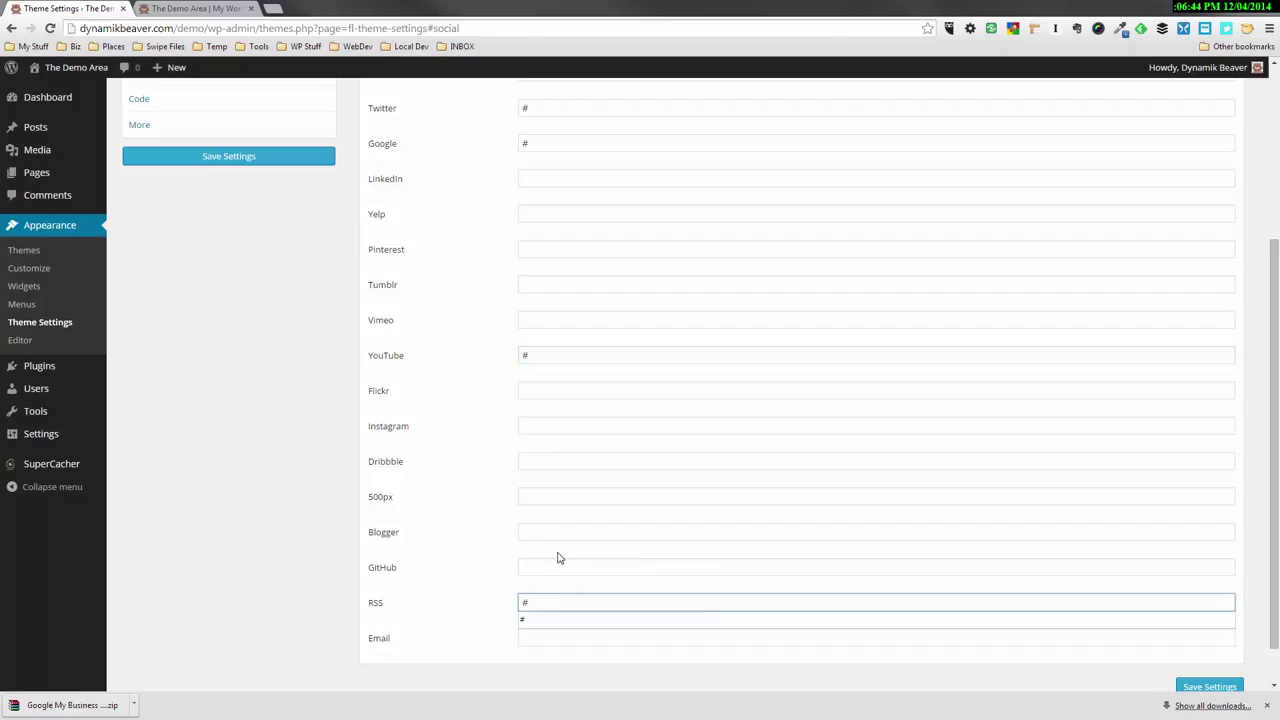
# Step: Save the Social settings and bring up the site's front page
pyautogui.scroll(3, 562, 540)
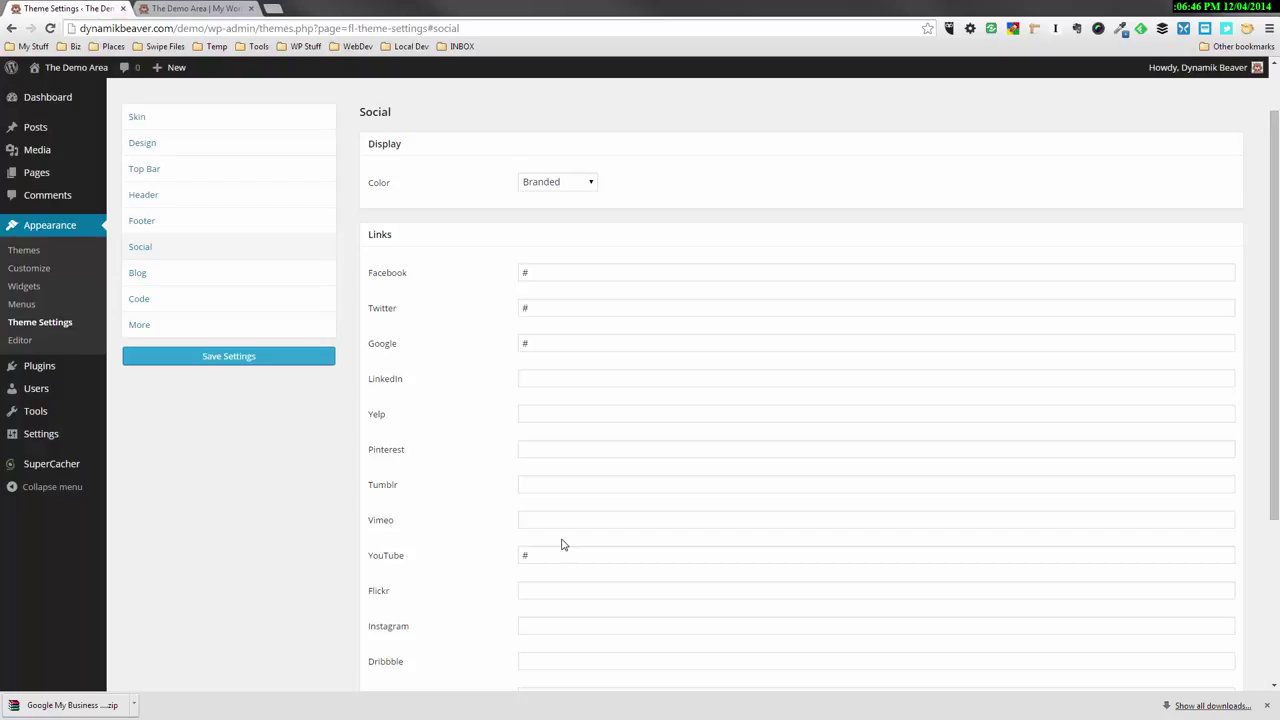
pyautogui.click(243, 365)
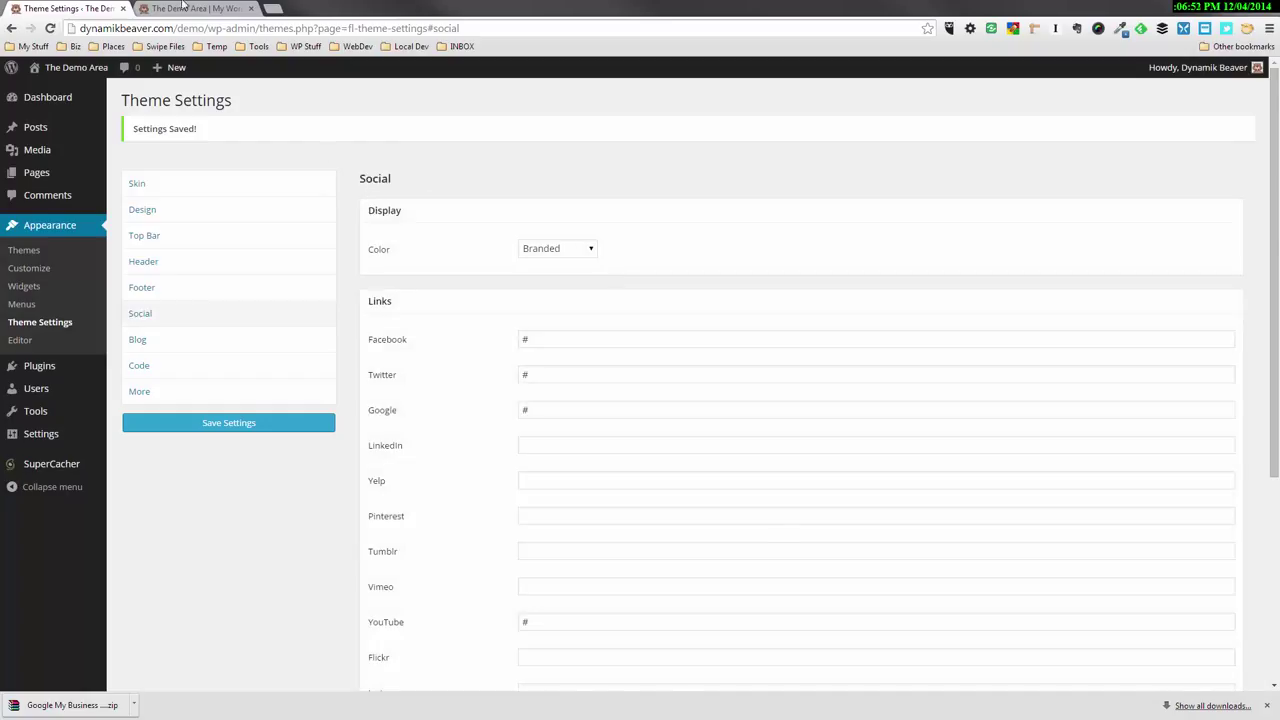
pyautogui.click(188, 10)
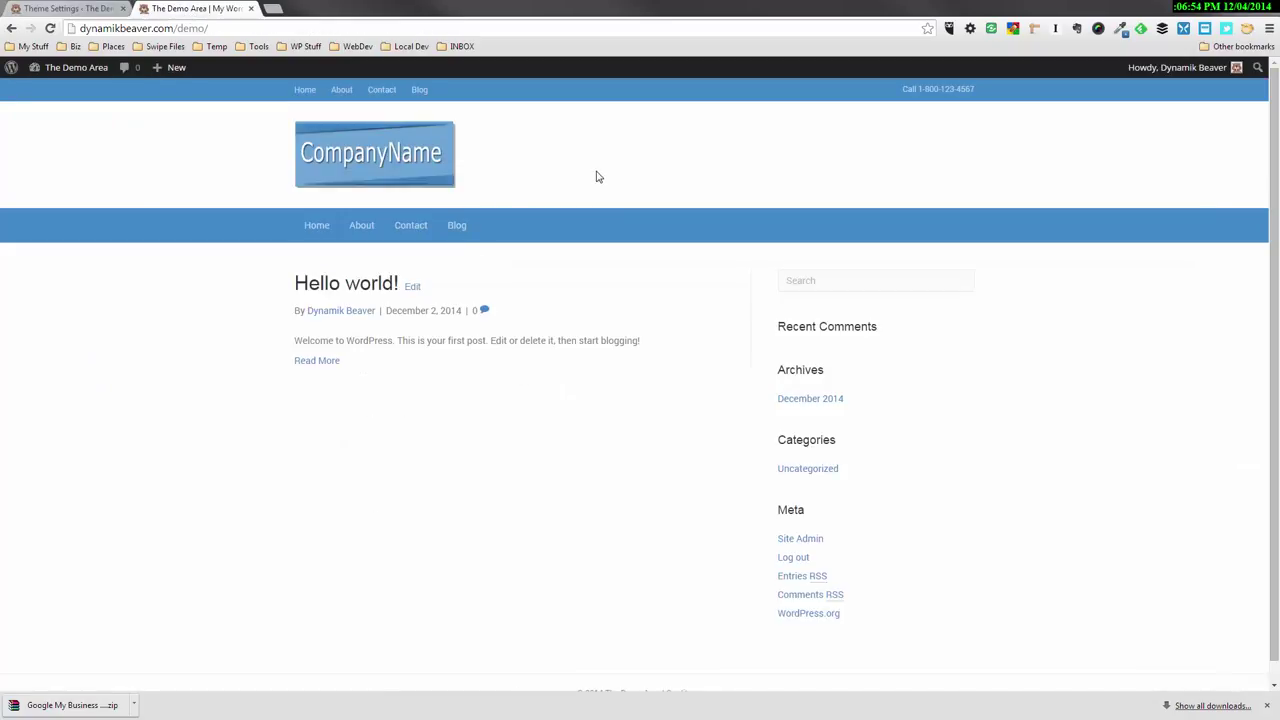
# Step: Change the Social icon Color to Monochrome, save it, and reload the site to confirm single-colour icons
pyautogui.press('F5')
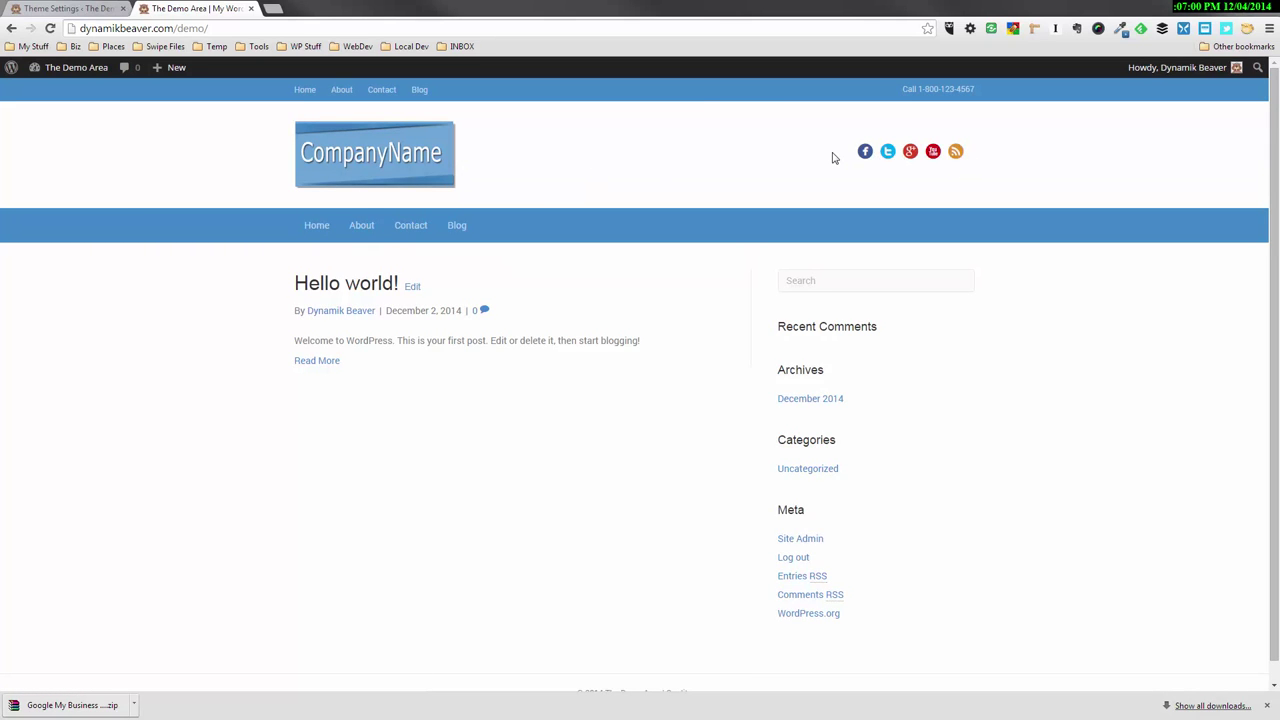
pyautogui.click(70, 9)
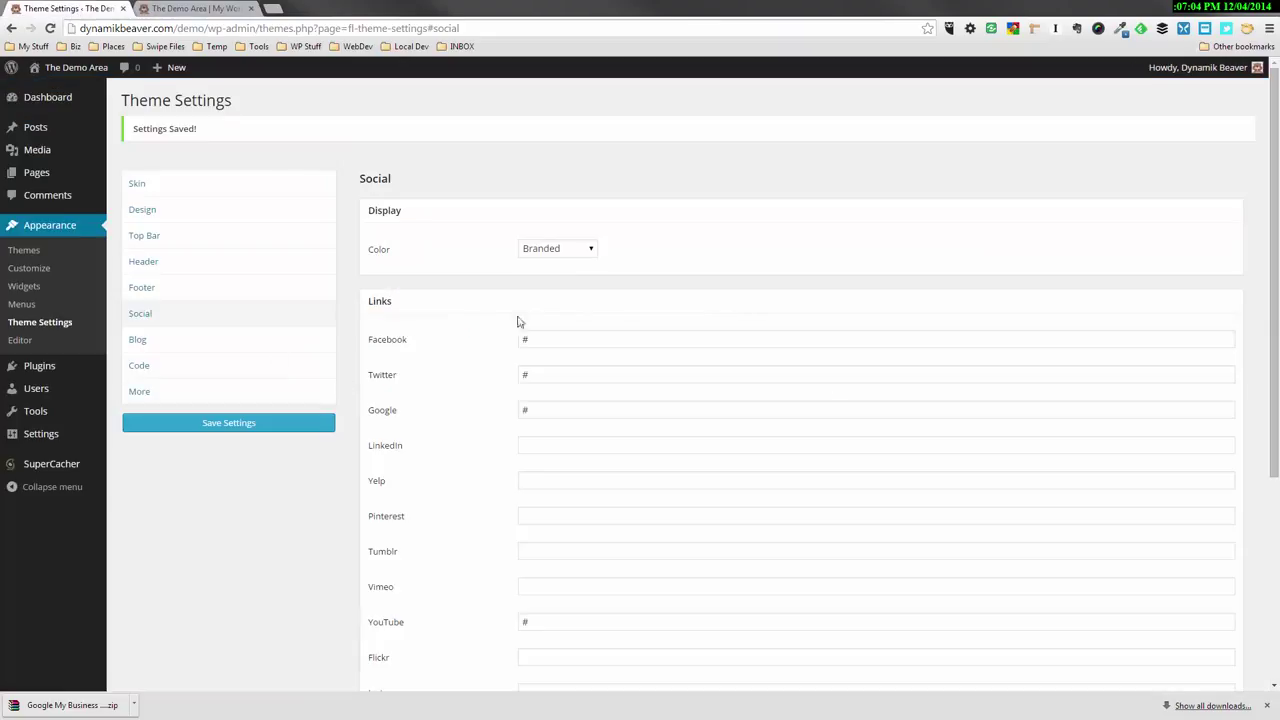
pyautogui.click(591, 249)
pyautogui.click(585, 277)
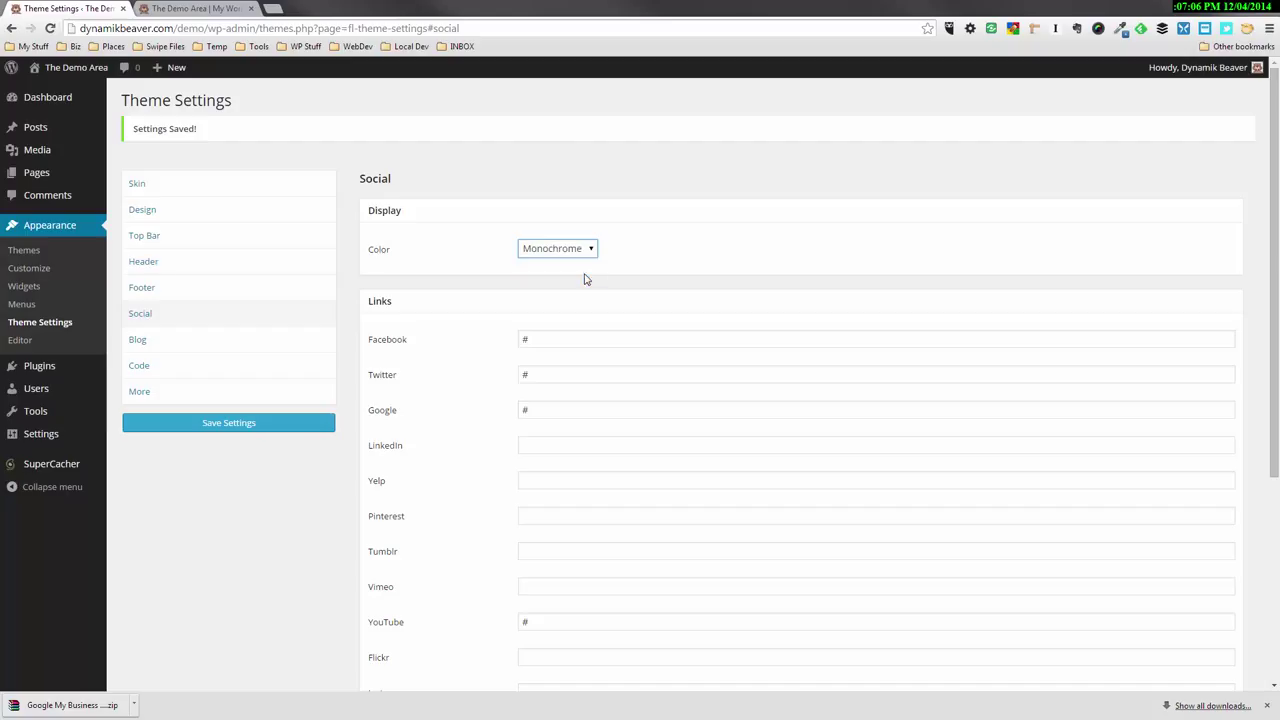
pyautogui.click(243, 433)
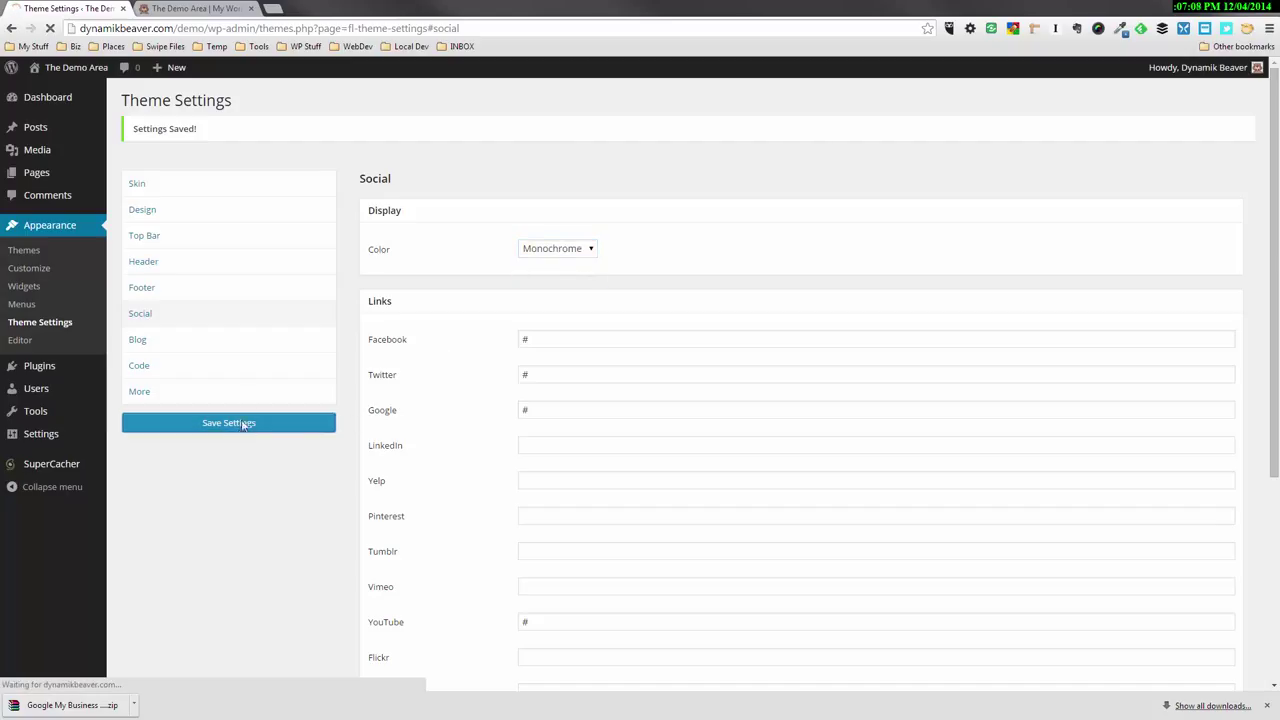
pyautogui.click(204, 9)
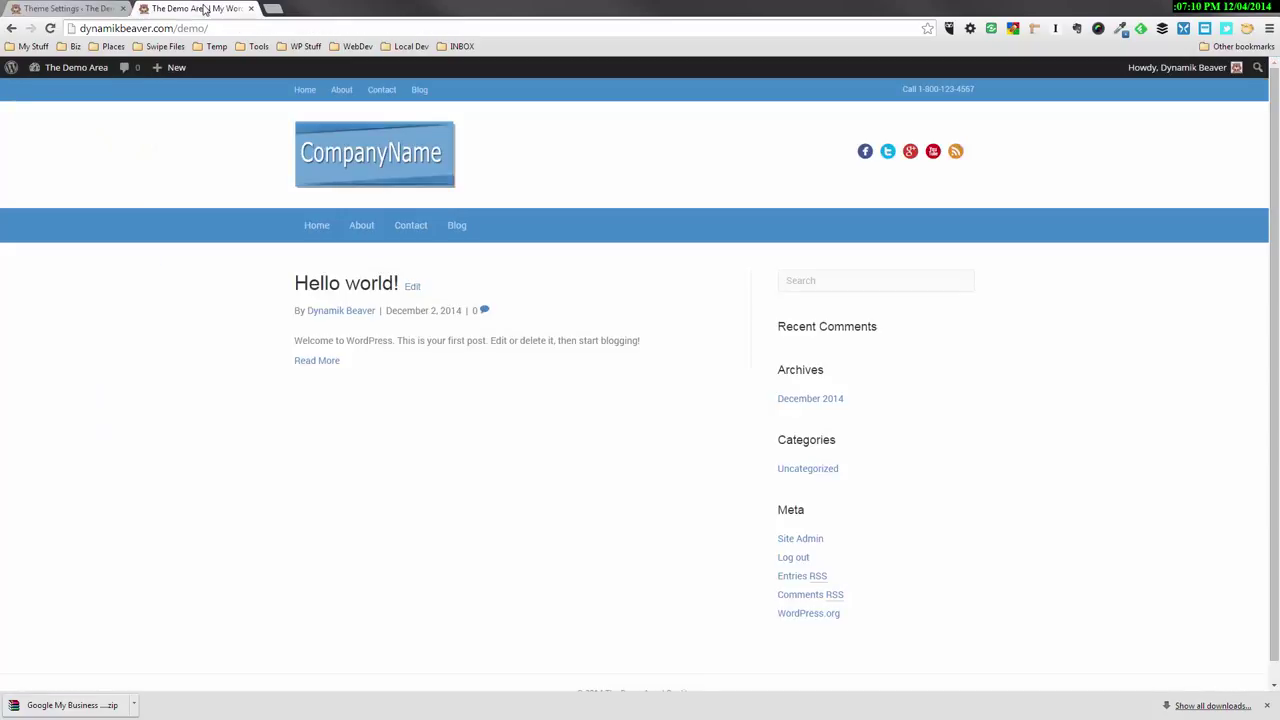
pyautogui.press('F5')
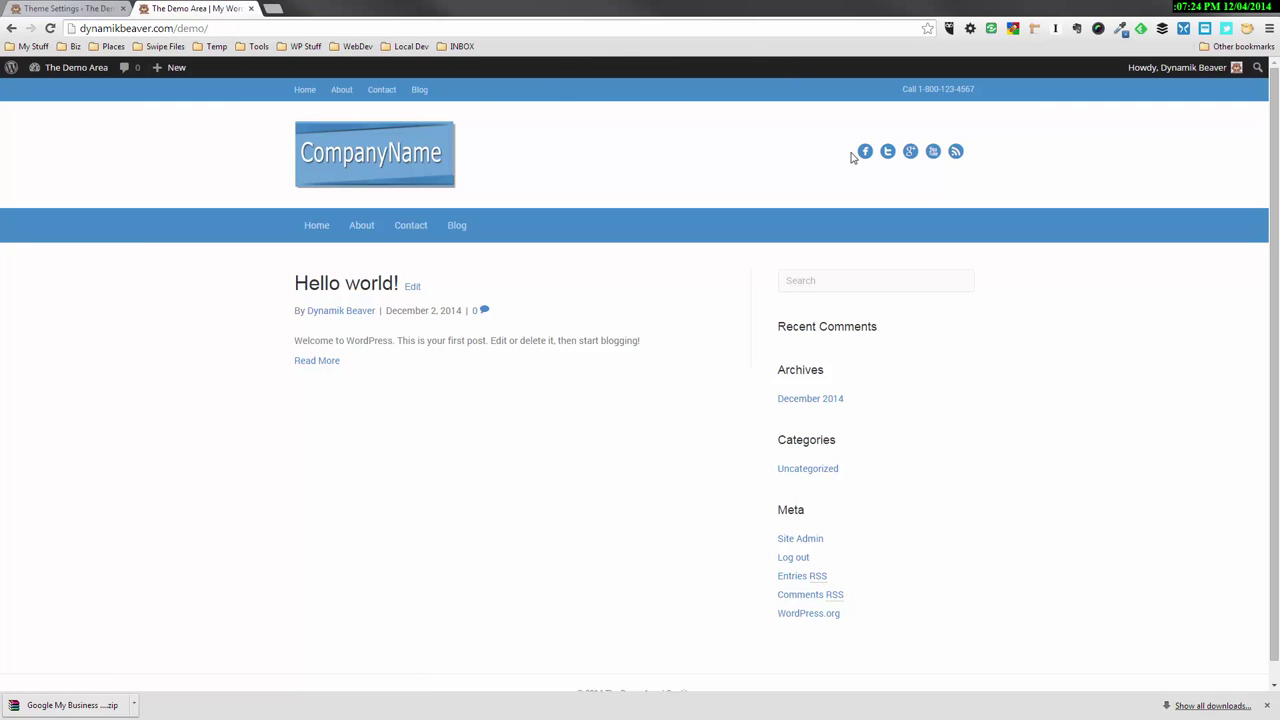
pyautogui.click(75, 10)
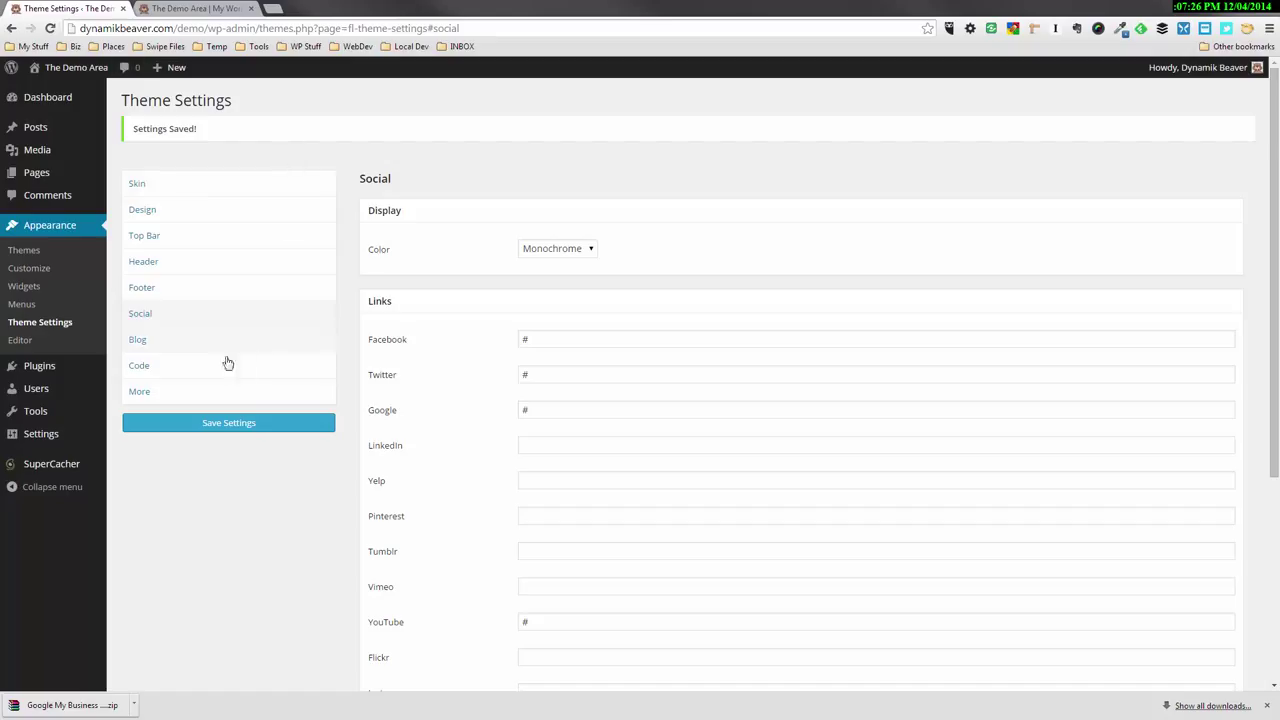
# Step: Set the Header Content Layout to Text & Social Icons, save, and reload the site to verify
pyautogui.click(178, 268)
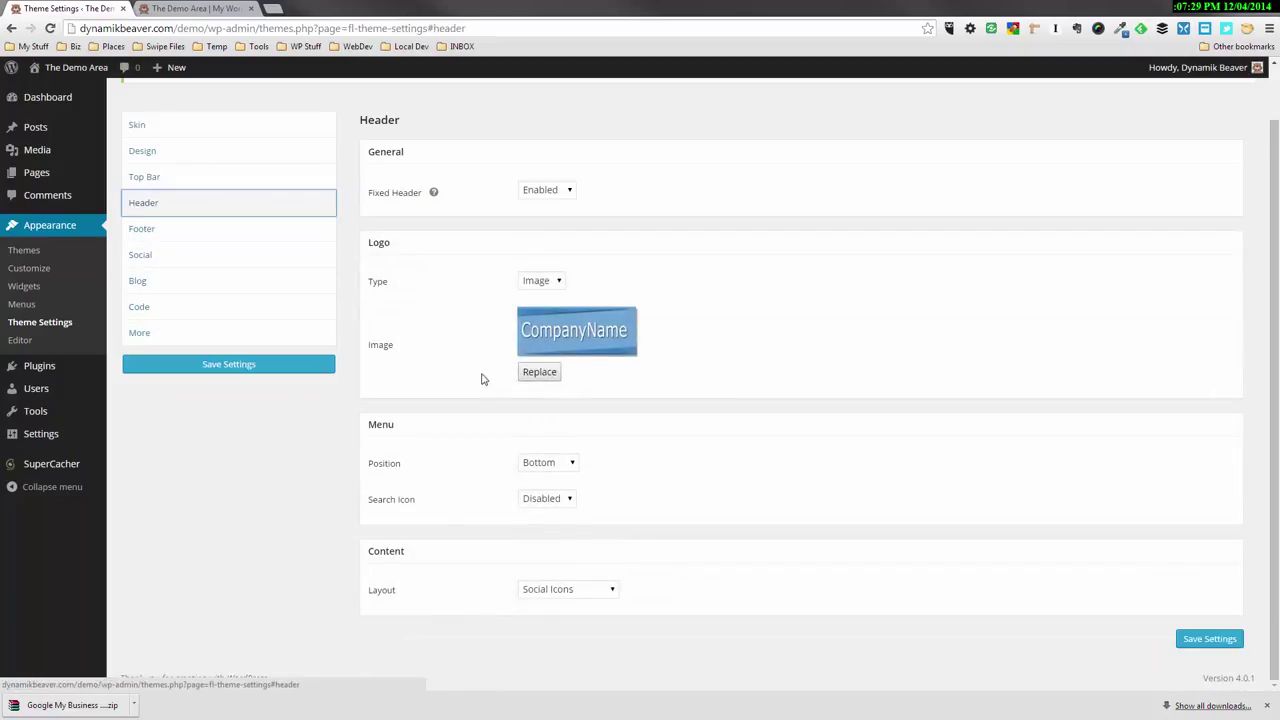
pyautogui.click(594, 592)
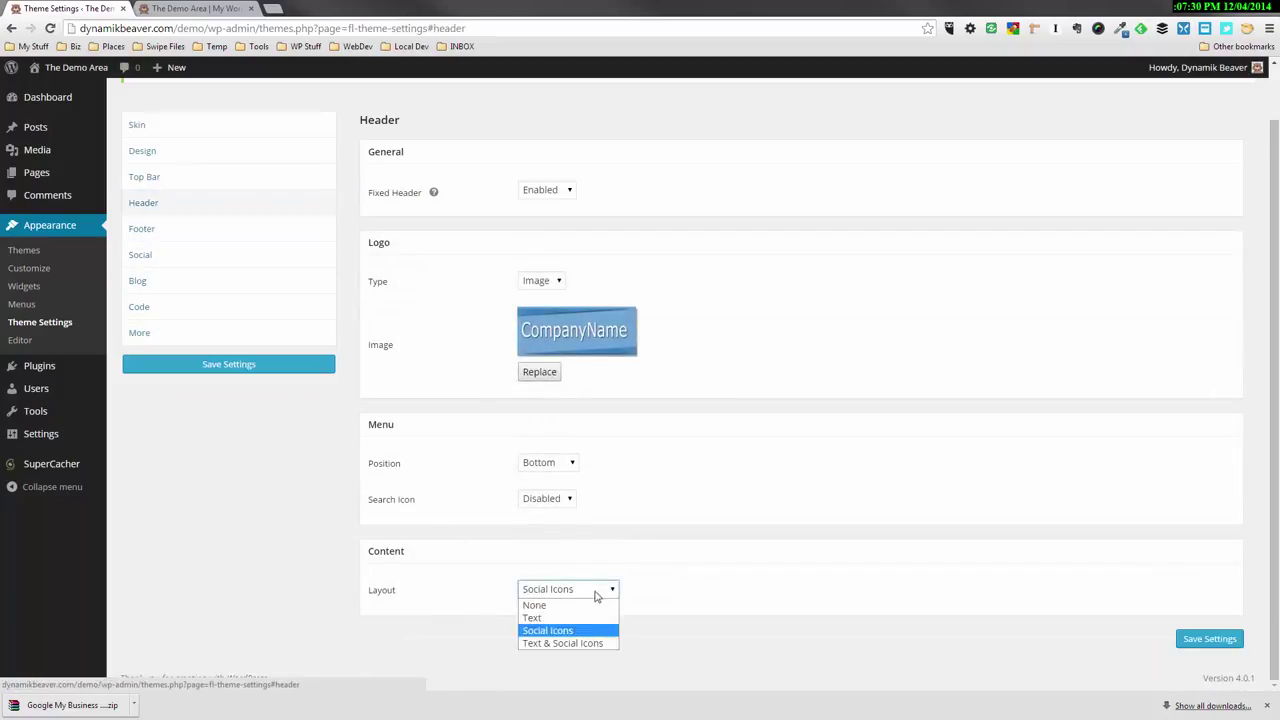
pyautogui.click(580, 643)
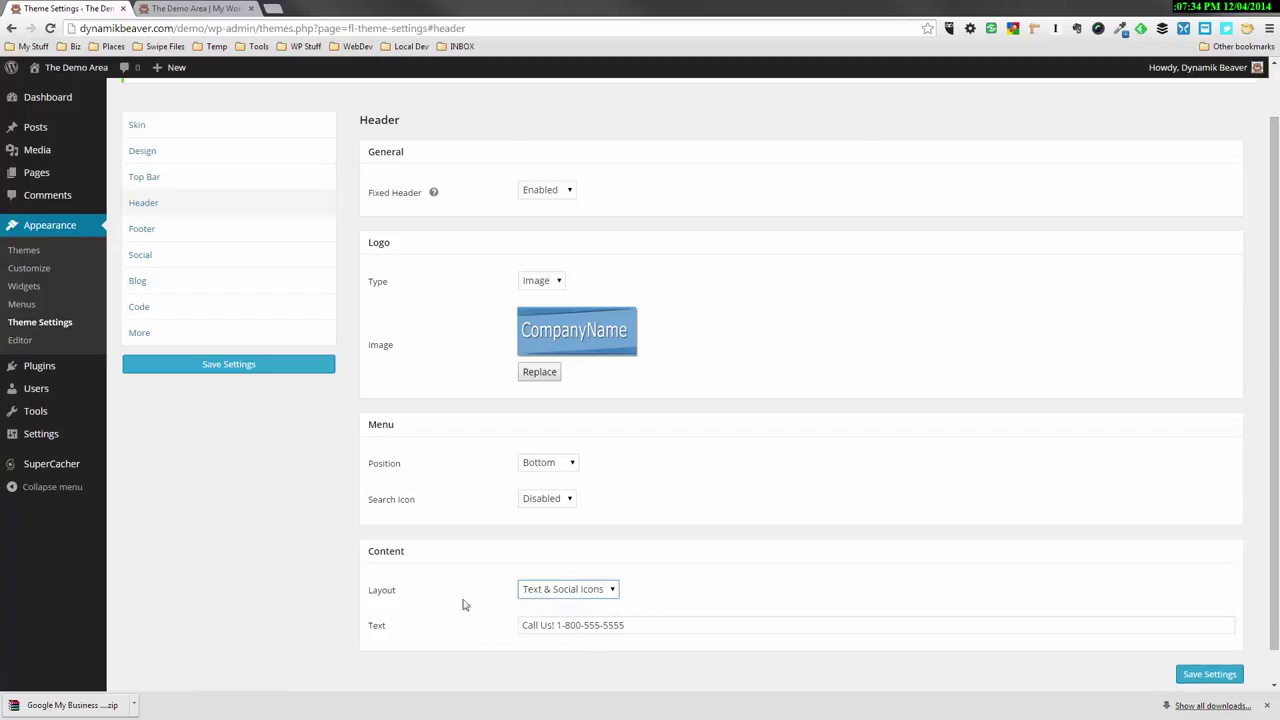
pyautogui.click(245, 369)
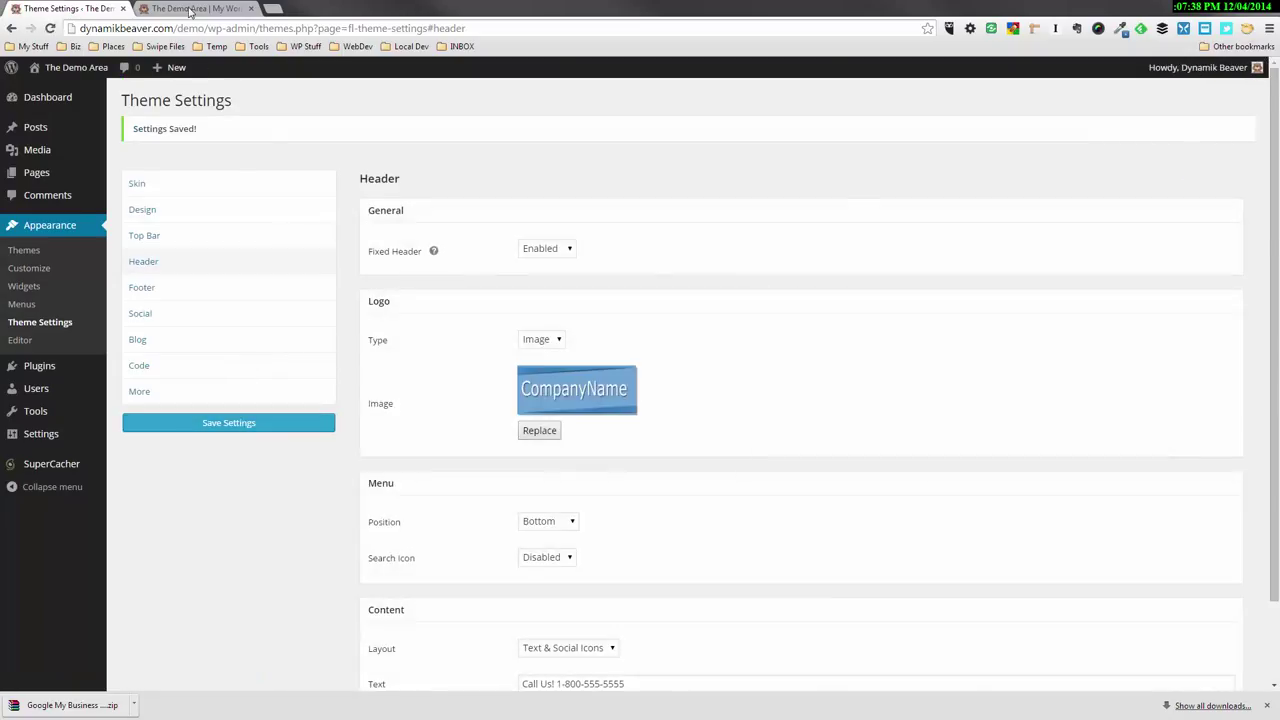
pyautogui.click(190, 8)
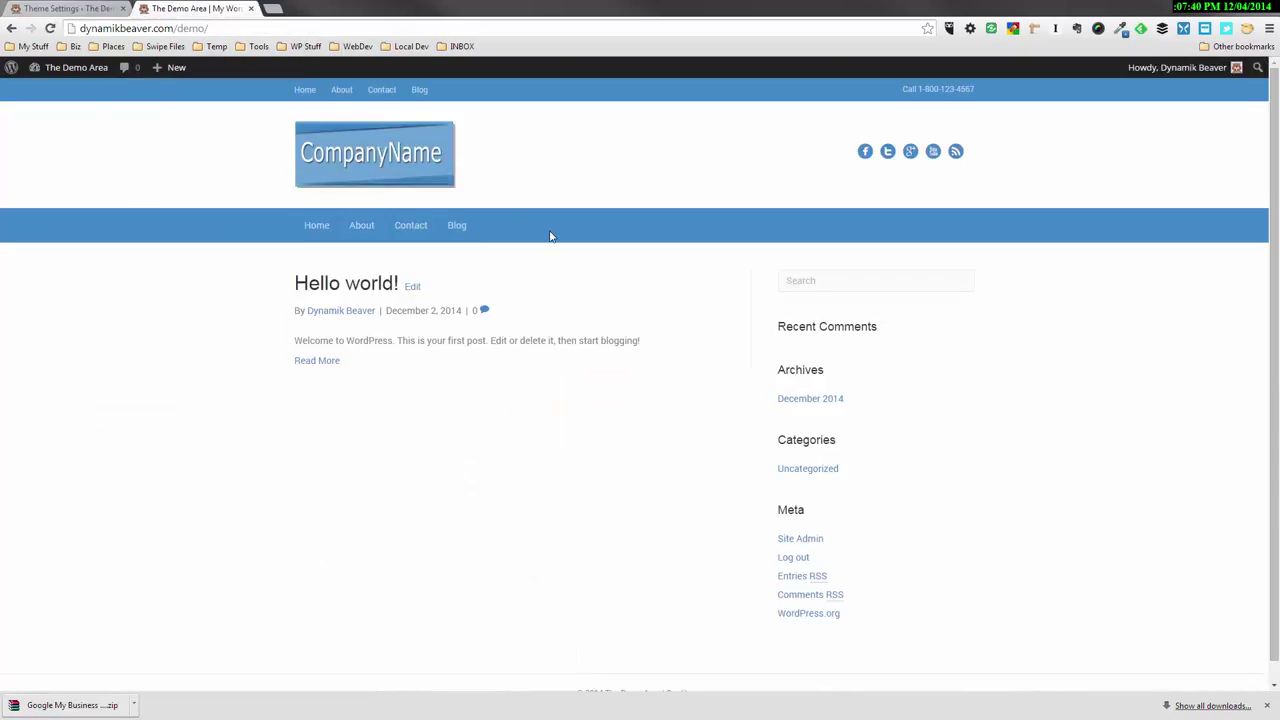
pyautogui.press('F5')
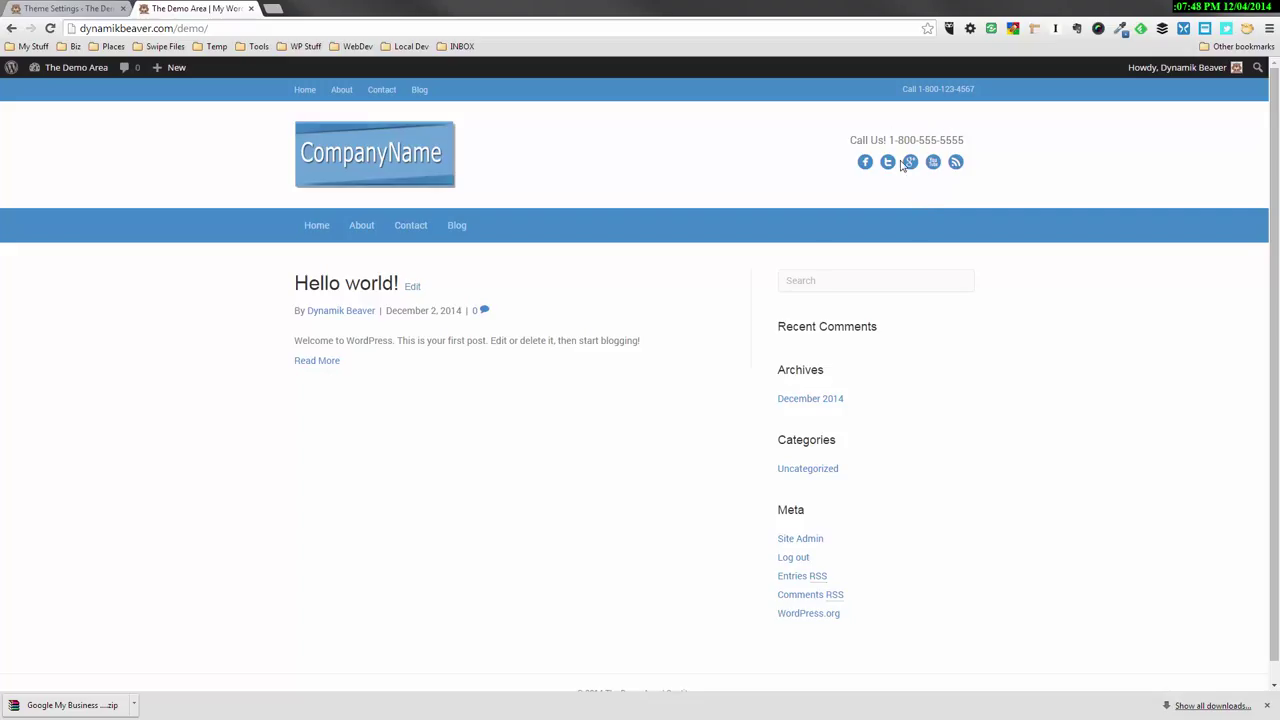
pyautogui.click(79, 12)
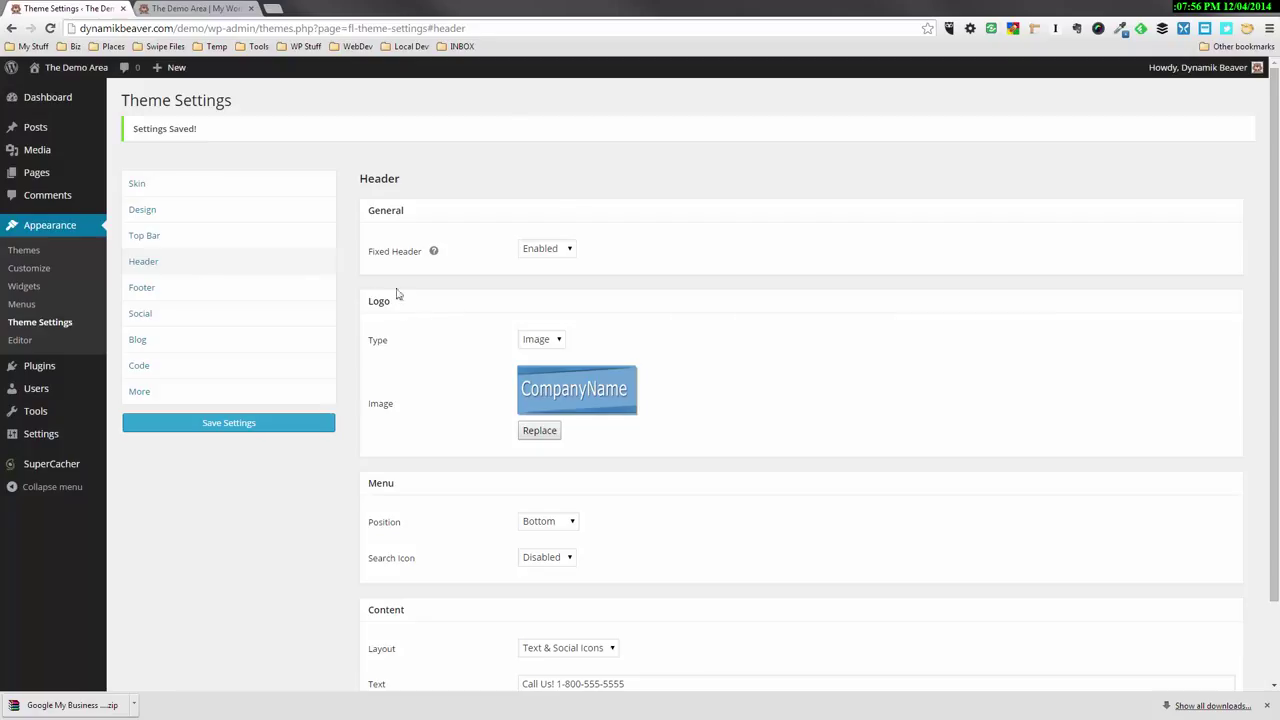
pyautogui.moveTo(40, 180)
# Step: Open the About page from the Pages list and place the caret in its body
pyautogui.click(31, 178)
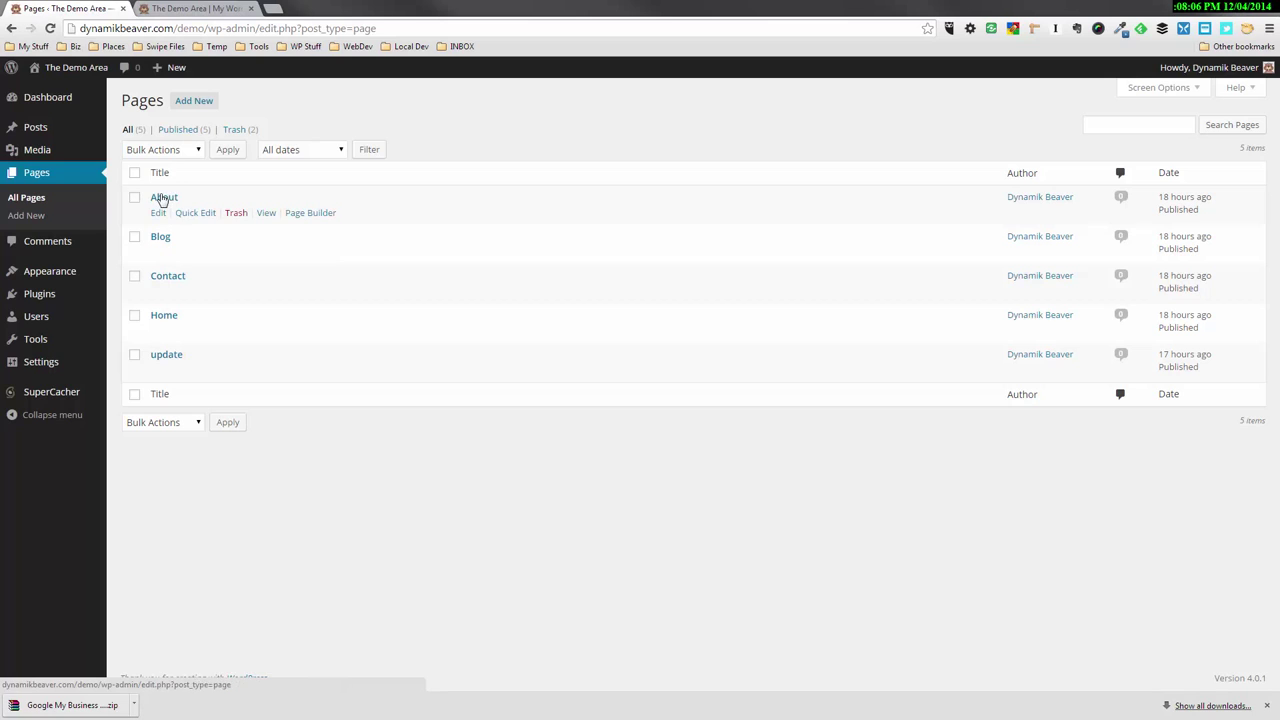
pyautogui.click(165, 198)
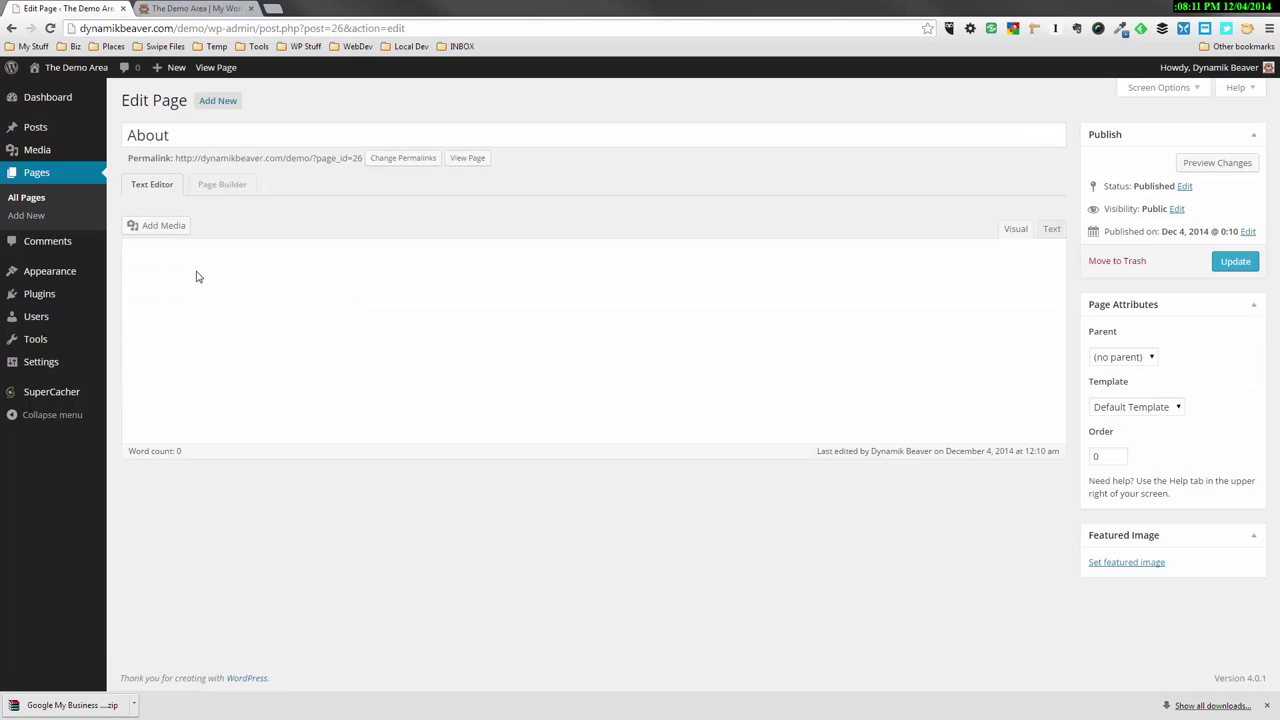
pyautogui.click(192, 272)
pyautogui.click(330, 343)
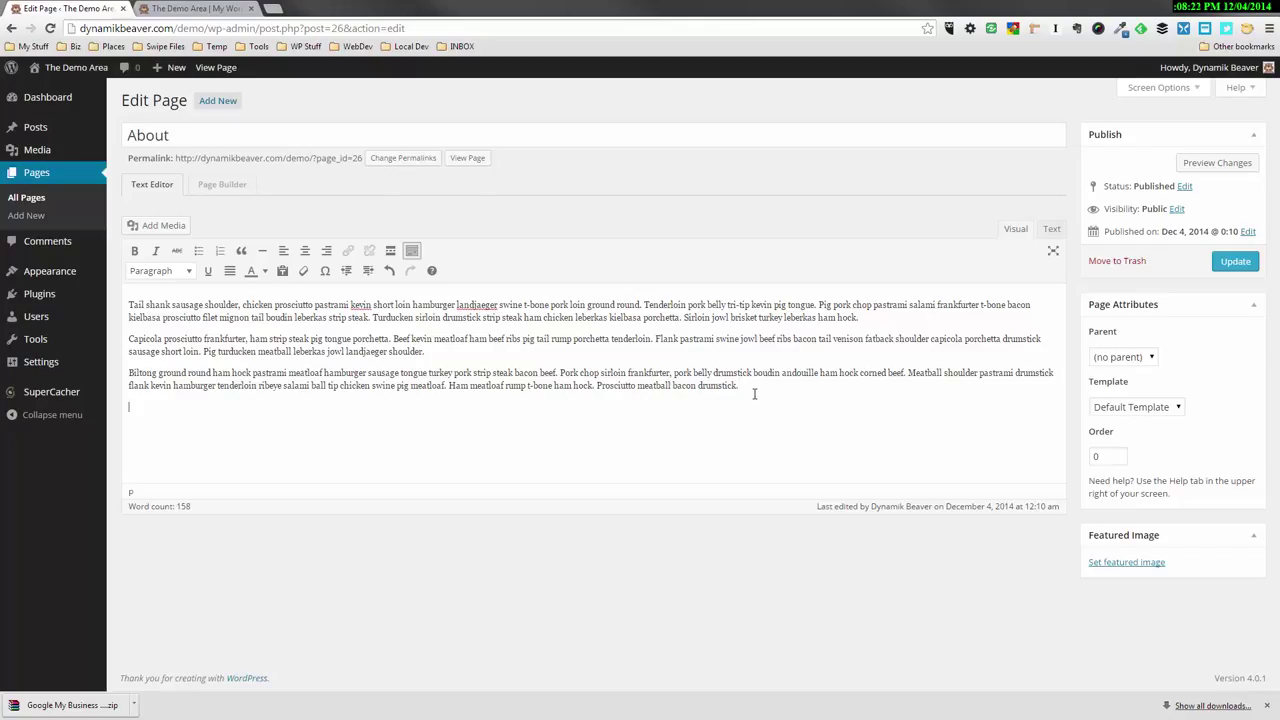
# Step: Paste the three placeholder paragraphs twice more, giving nine paragraphs of body text
pyautogui.hotkey('ctrl', 'a')
pyautogui.hotkey('ctrl', 'c')
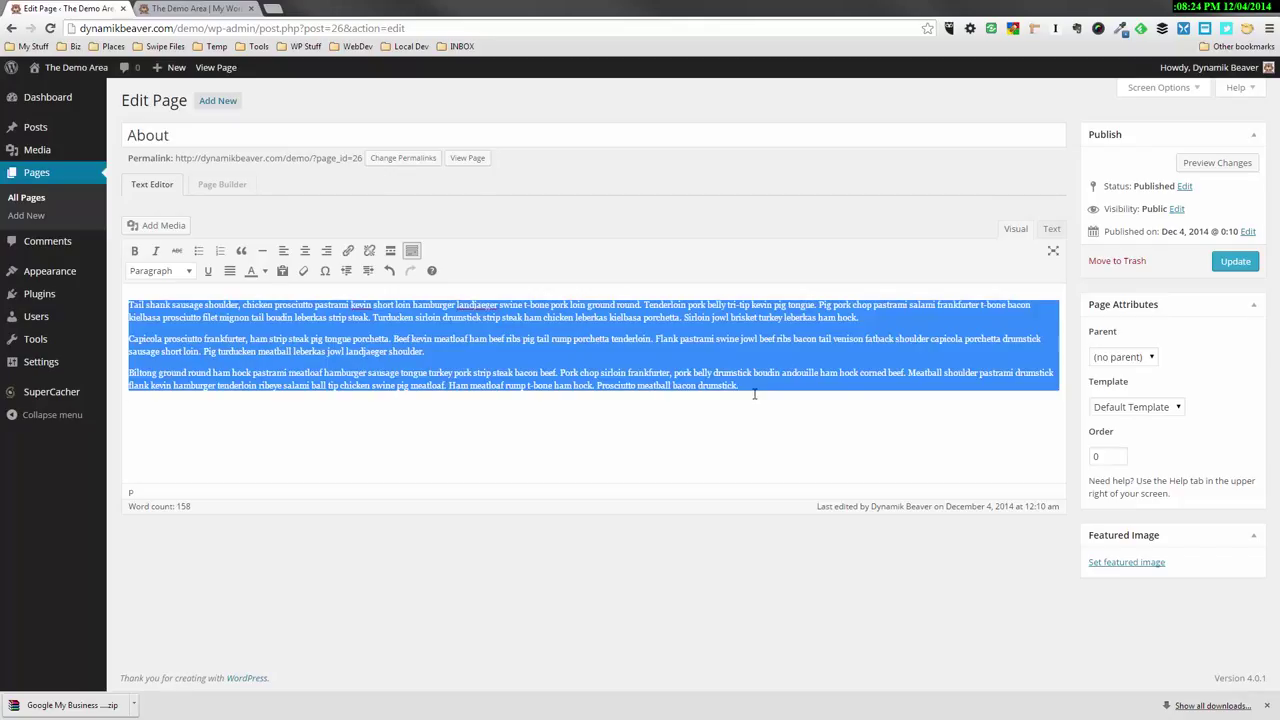
pyautogui.click(503, 452)
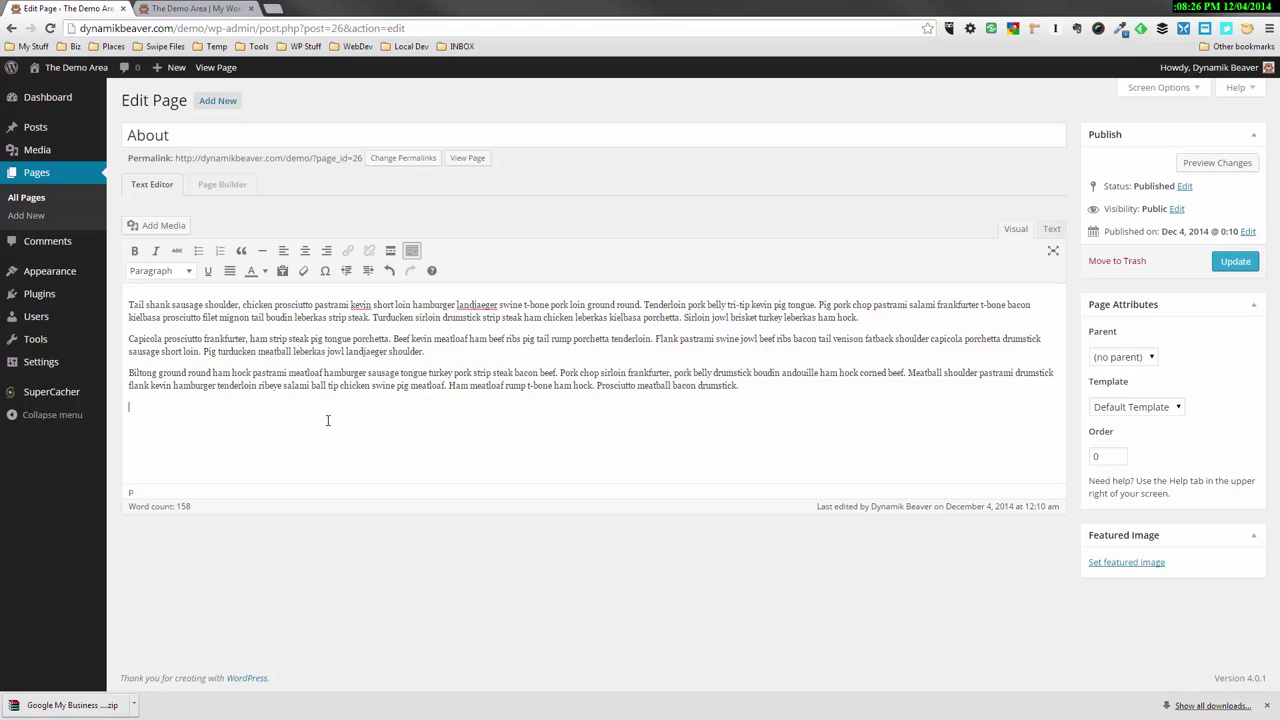
pyautogui.write('Tail shank sausage shoulder, chicken prosciutto pastrami kevin short loin hamburger landjaeger swine t-bone pork loin ground round. Tenderloin pork belly tri-tip kevin pig tongue. Pig pork chop pastrami salami frankfurter t-bone bacon kielbasa prosciutto filet mignon tail boudin leberkas strip steak. Turducken sirloin drumstick strip steak ham chicken leberkas kielbasa porchetta. Sirloin jowl brisket turkey leberkas ham hock. Capicola prosciutto frankfurter, ham strip steak pig tongue porchetta. Beef kevin meatloaf ham beef ribs pig tail rump porchetta tenderloin. Flank pastrami swine jowl beef ribs bacon tail venison fatback shoulder capicola porchetta drumstick sausage short loin. Pig turducken meatloaf leberkas jowl landjaeger shoulder. Biltong ground round ham hock pastrami meatloaf hamburger sausage tongue turkey pork strip steak bacon beef. Pork chop sirloin frankfurter, pork belly drumstick boudin andouille ham hock corned beef. Meatball shoulder pastrami drumstick flank kevin hamburger tenderloin ribeye salami ball tip chicken swine pig meatloaf. Ham meatloaf rump t-bone ham hock. Prosciutto meatball bacon drumstick.')
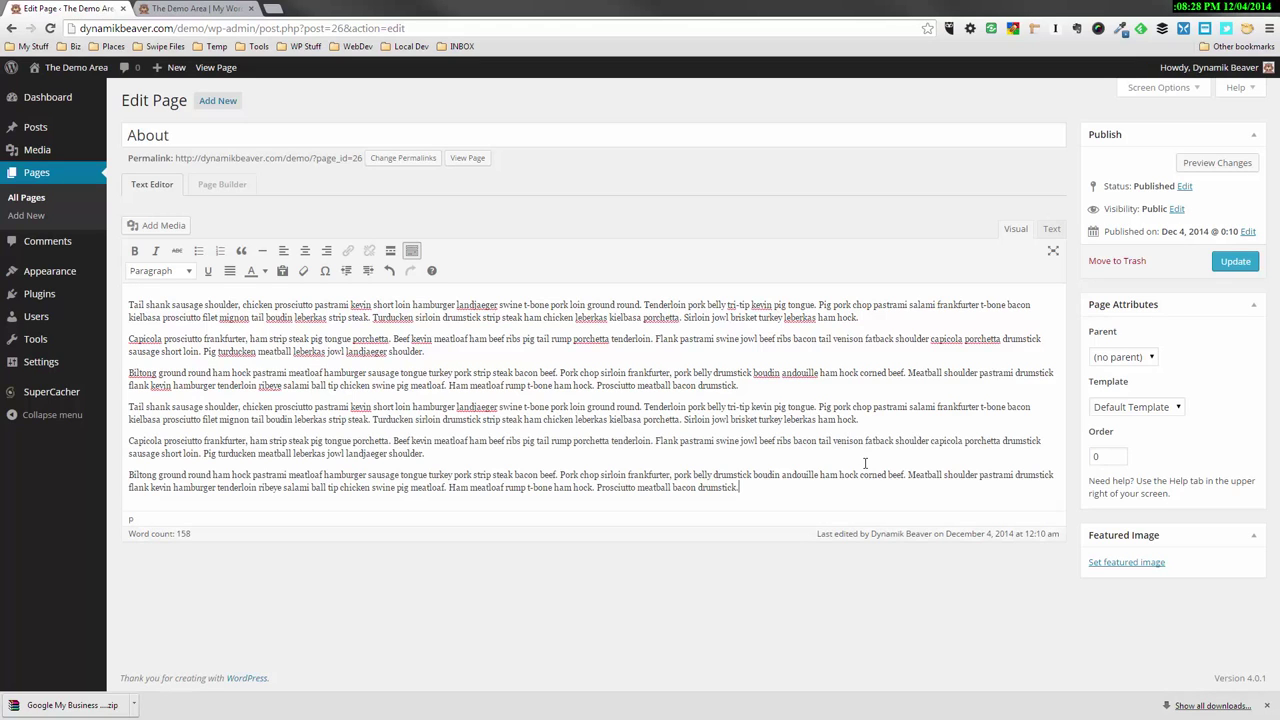
pyautogui.press('Return')
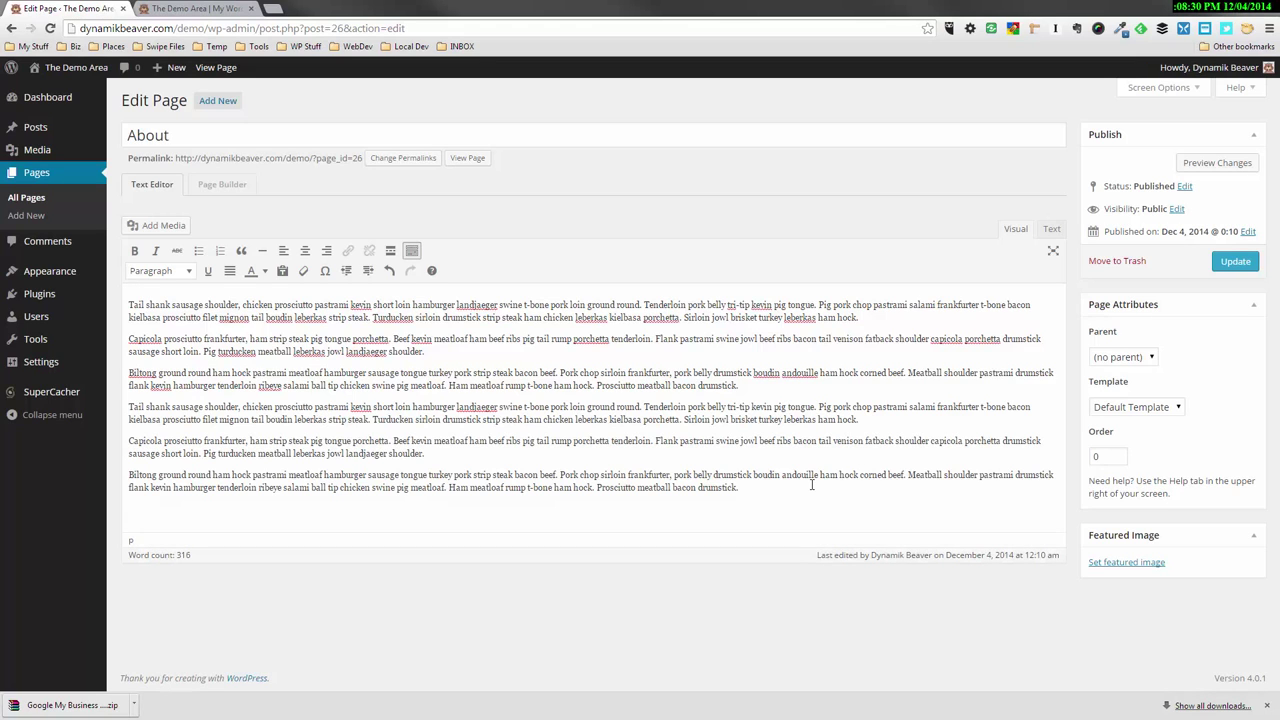
pyautogui.hotkey('ctrl', 'v')
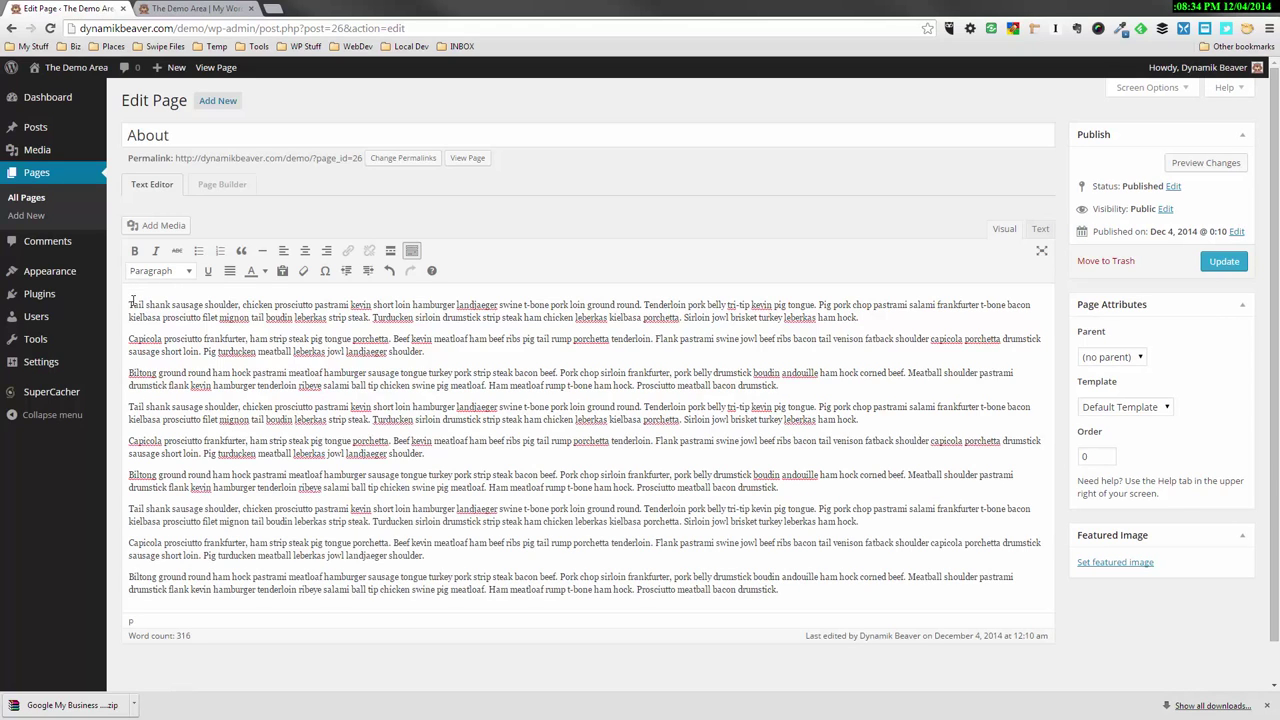
# Step: Insert featured_image.jpg, the instrument-scroll photo, into the About page and click Update
pyautogui.click(156, 226)
pyautogui.click(289, 231)
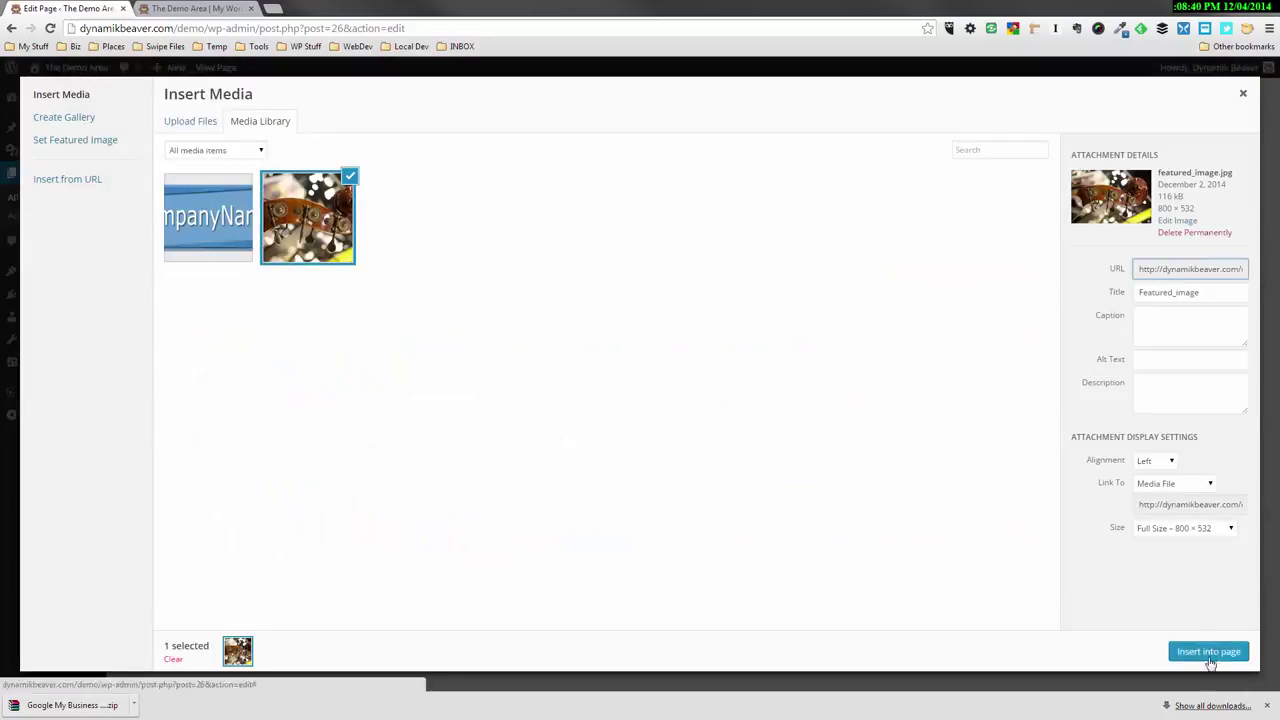
pyautogui.click(1207, 655)
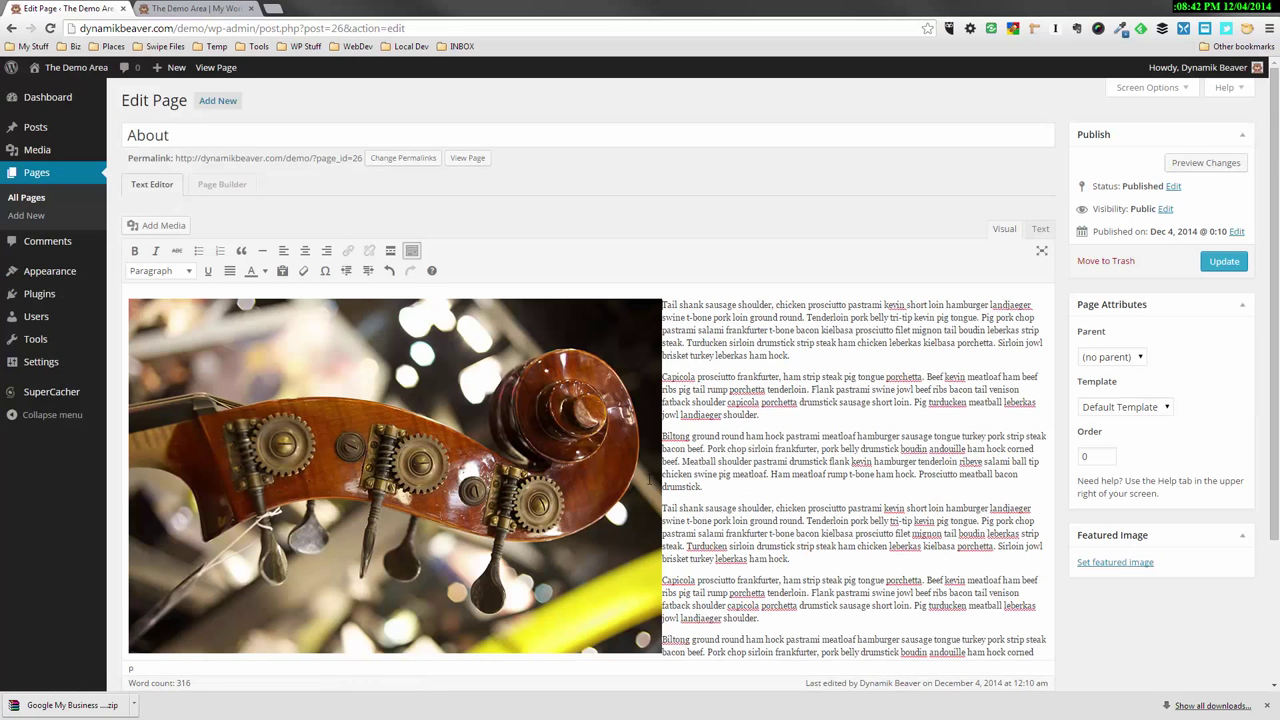
pyautogui.scroll(-2, 640, 483)
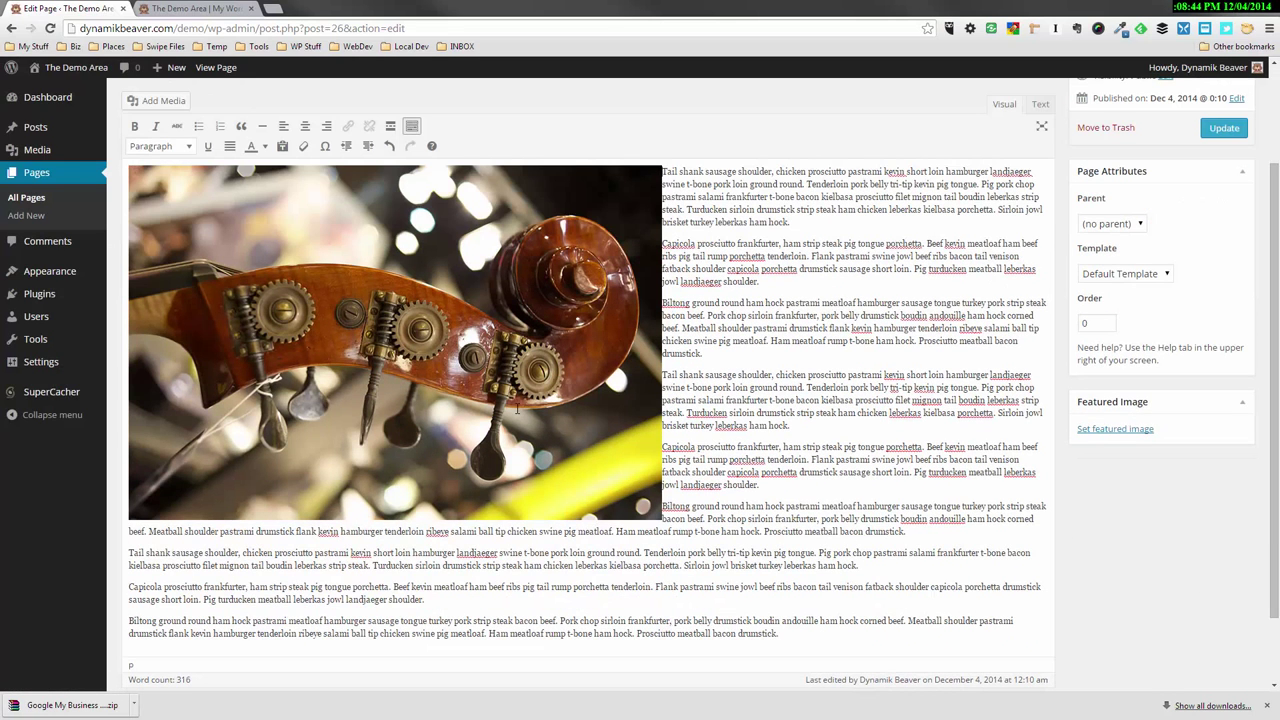
pyautogui.scroll(2, 471, 431)
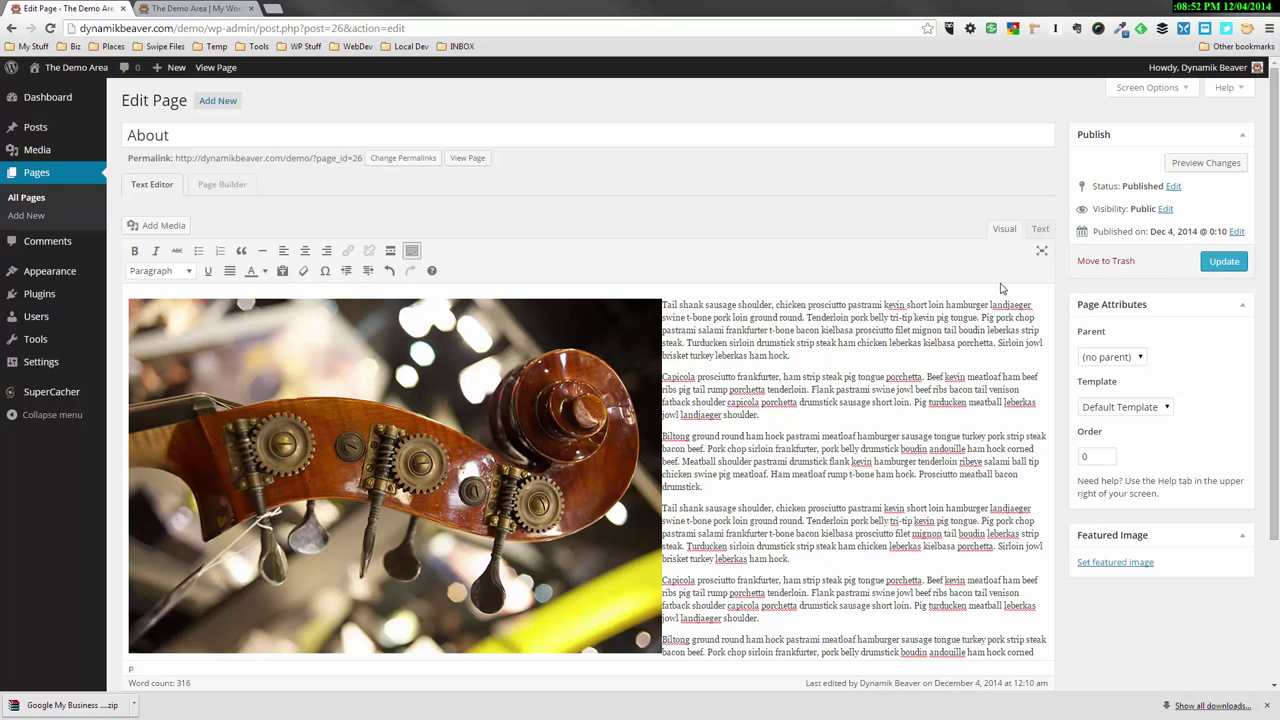
pyautogui.click(1218, 264)
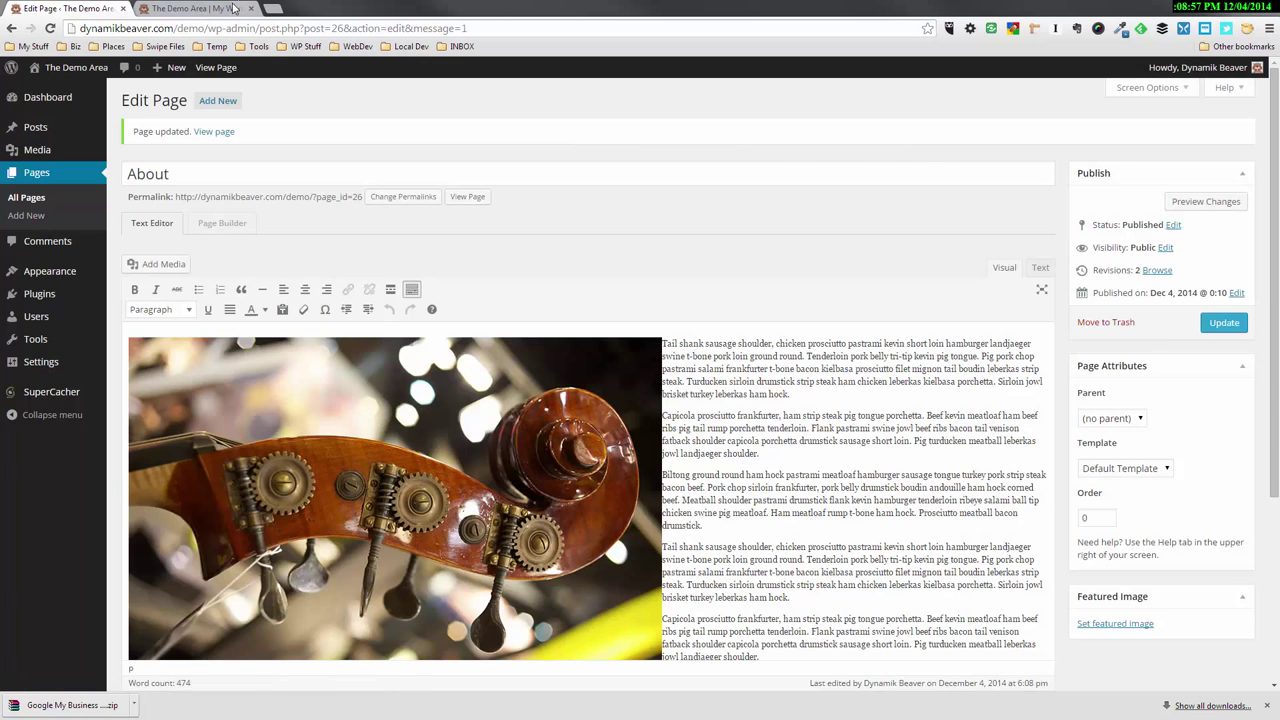
# Step: View the published About page on the live site, then return to the page editor
pyautogui.click(233, 8)
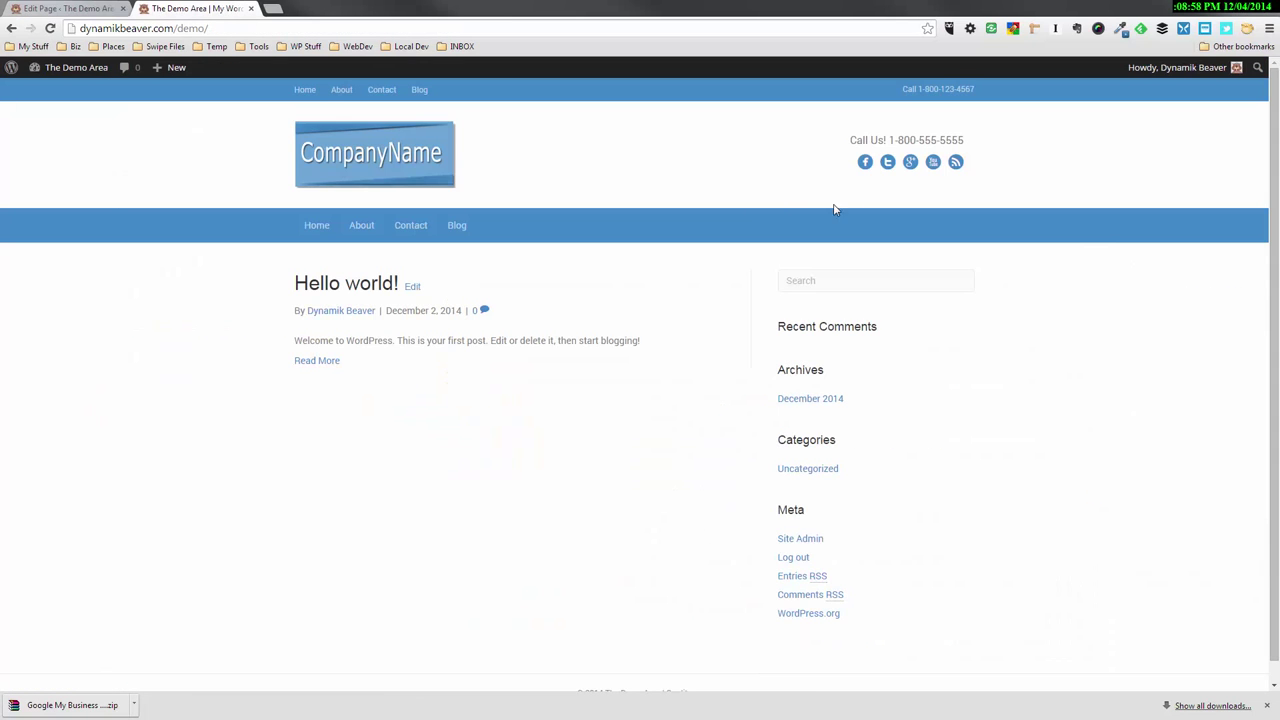
pyautogui.click(363, 226)
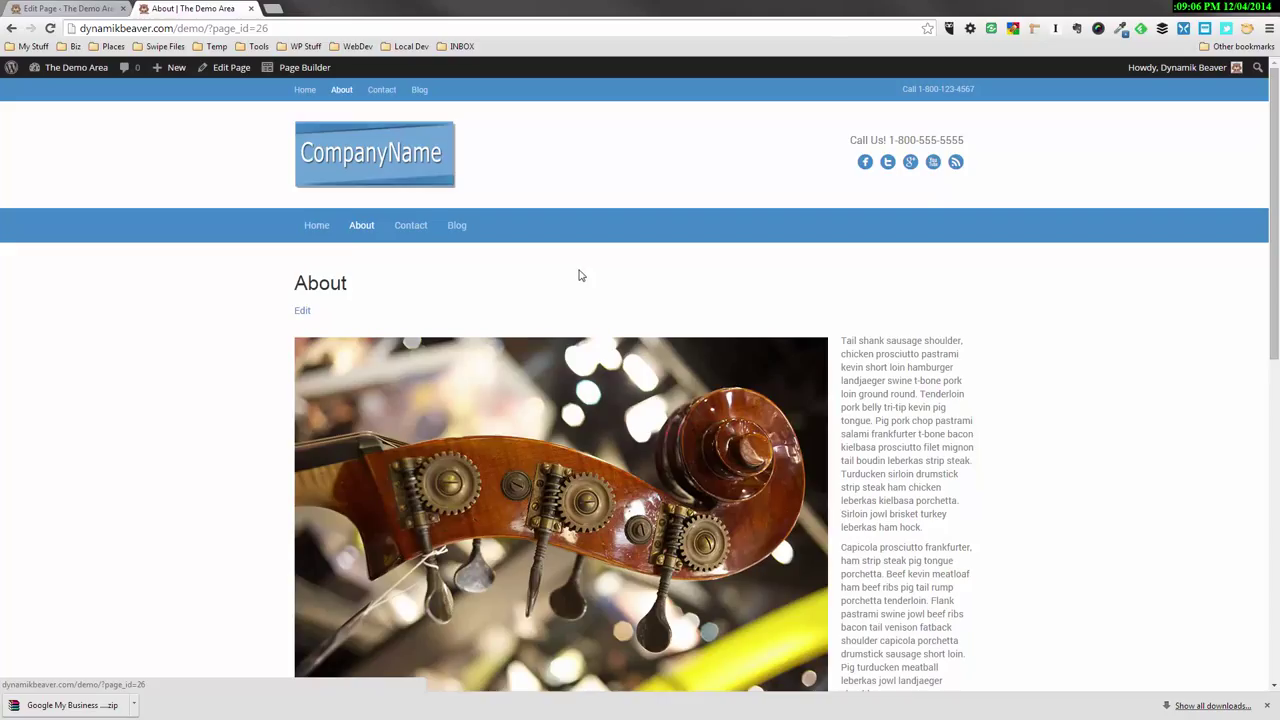
pyautogui.click(104, 15)
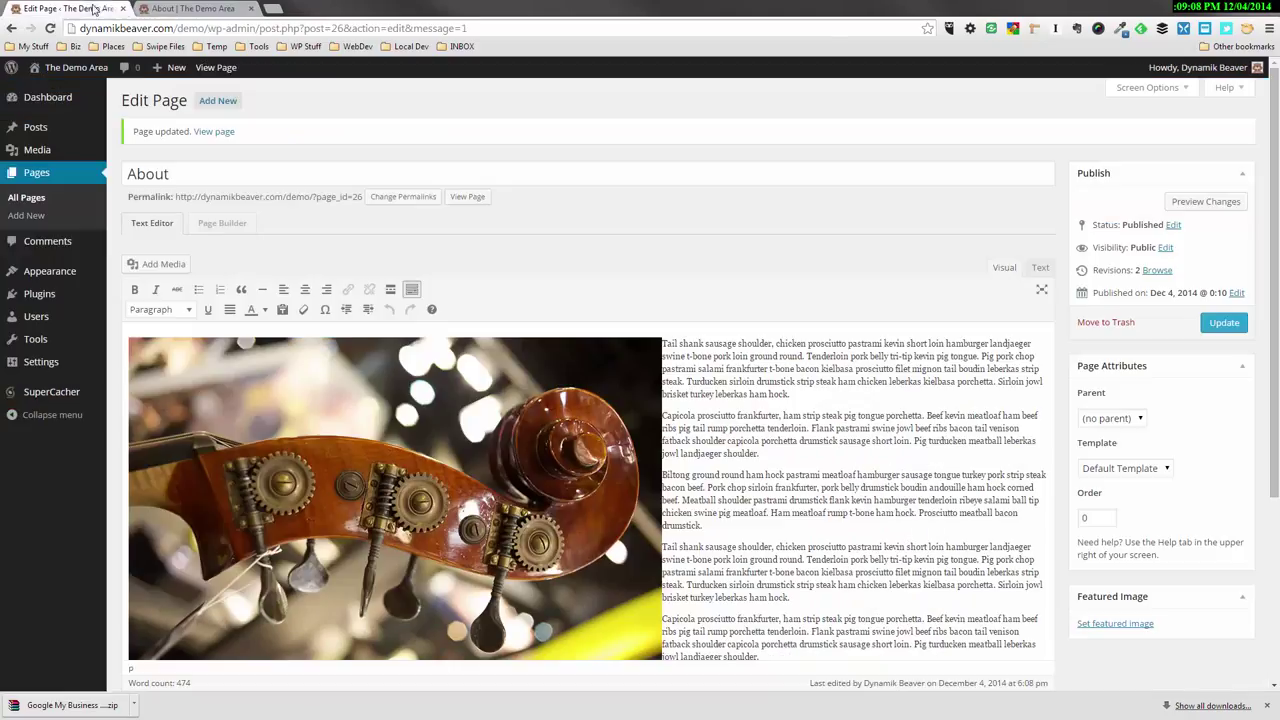
pyautogui.moveTo(48, 271)
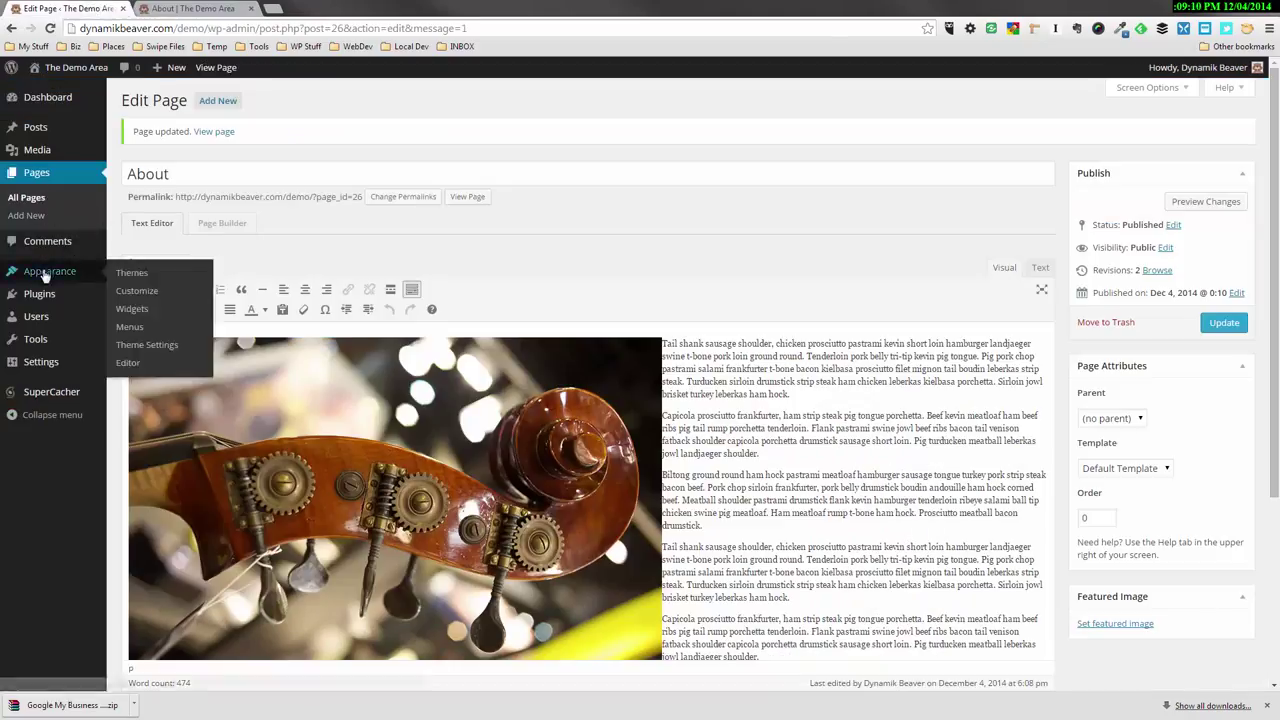
# Step: Set Theme Settings > Header Fixed Header to Disabled, save, and check the live About page
pyautogui.click(132, 346)
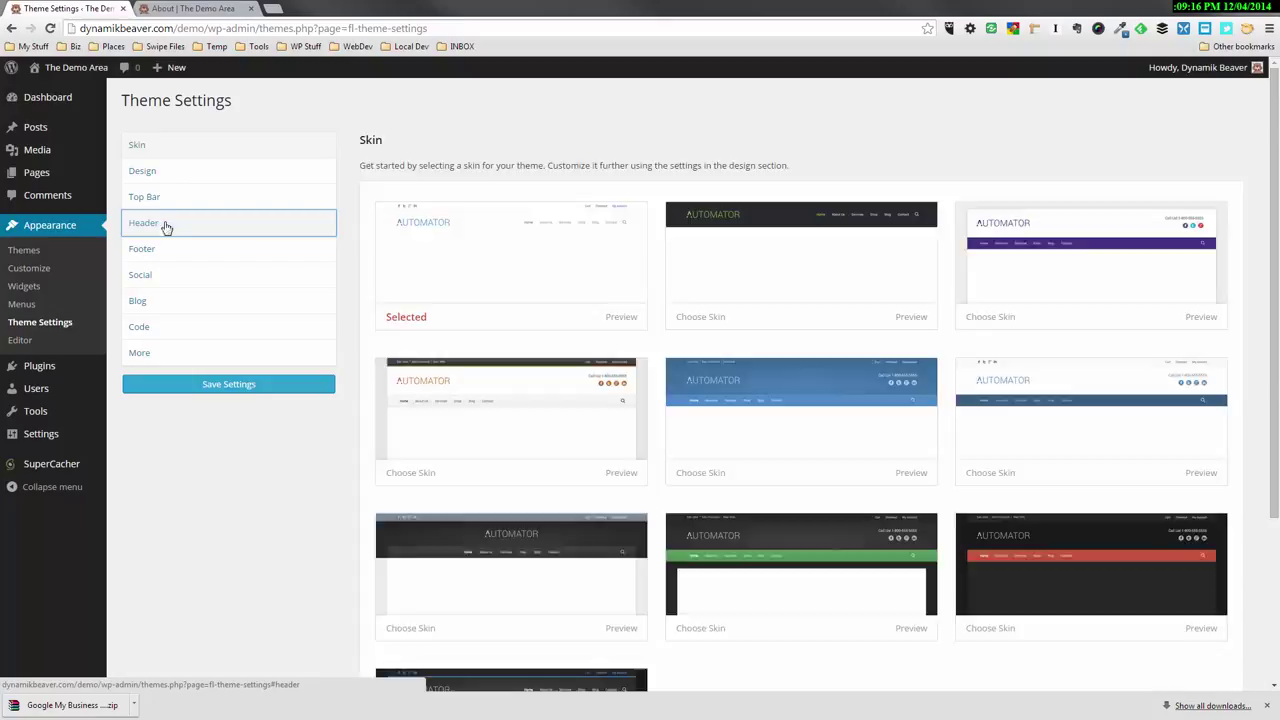
pyautogui.click(166, 226)
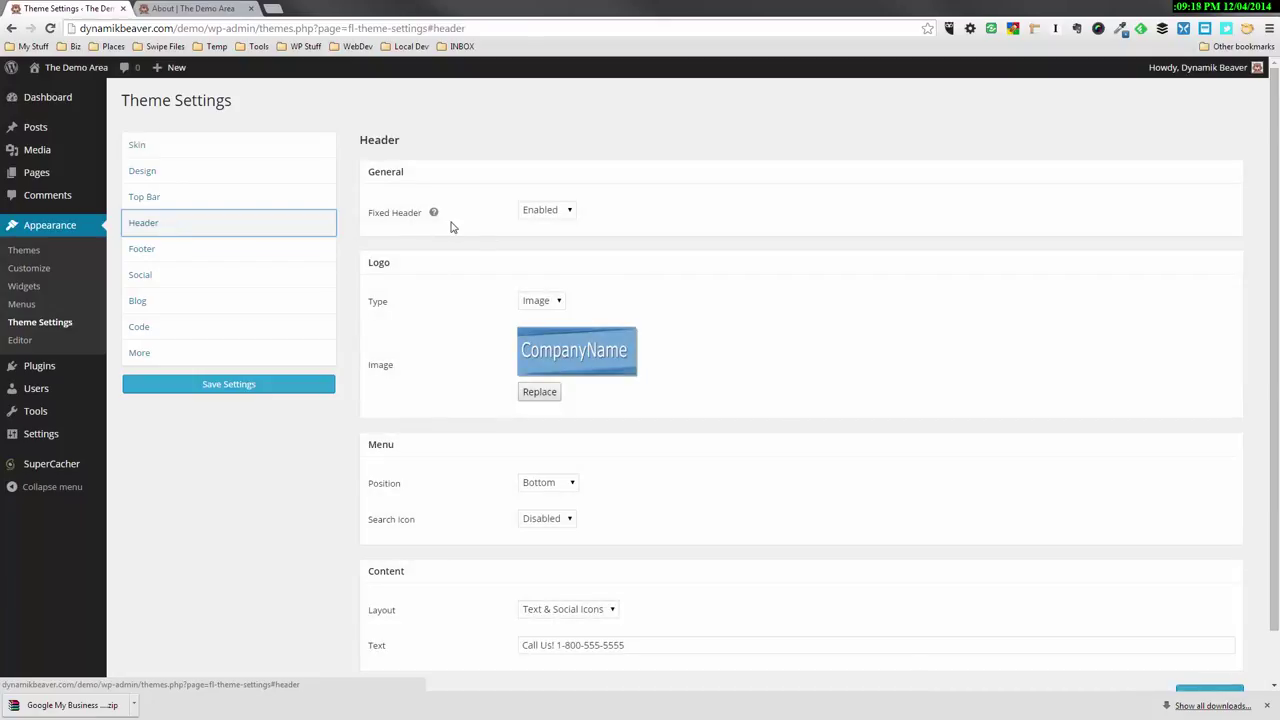
pyautogui.click(556, 214)
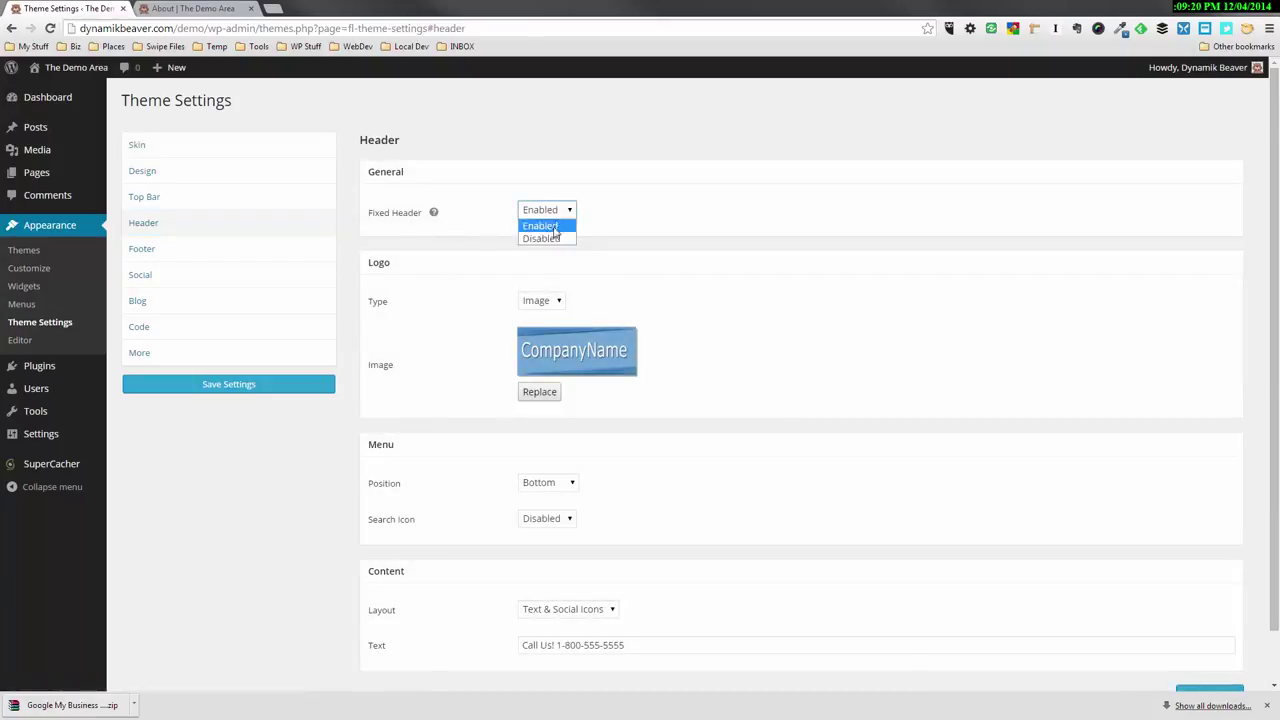
pyautogui.click(550, 238)
pyautogui.click(236, 384)
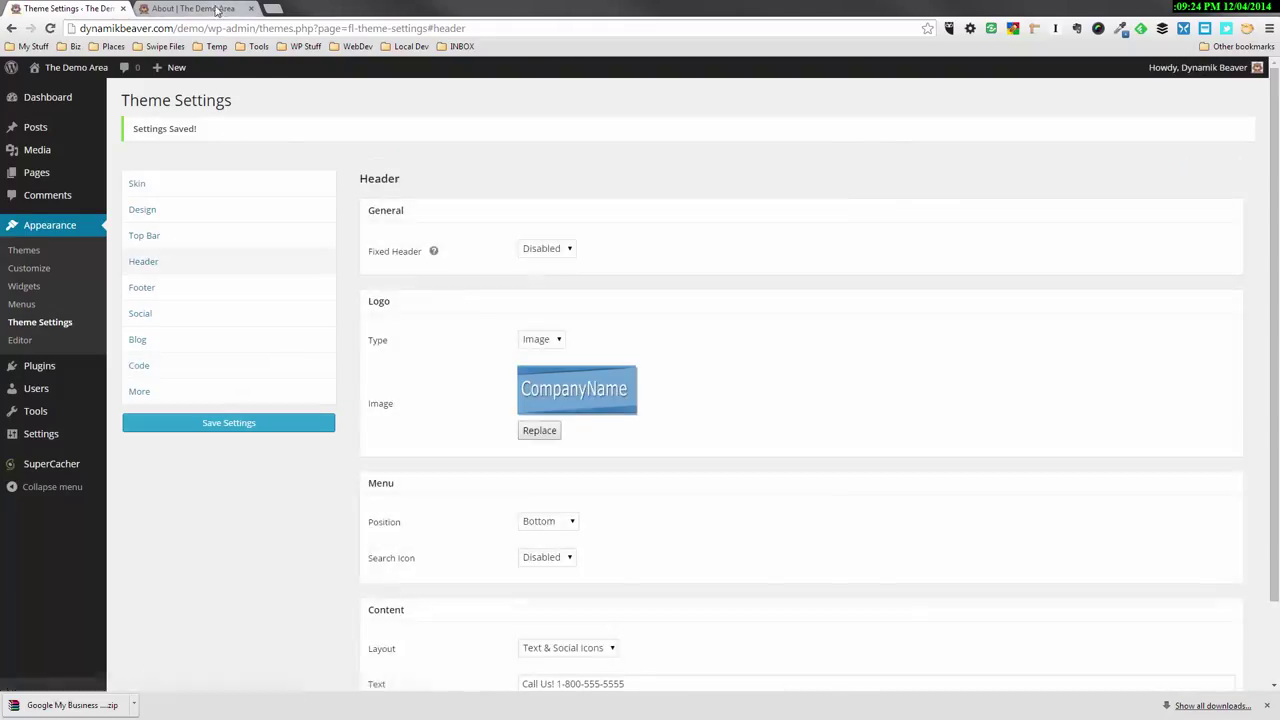
pyautogui.click(216, 10)
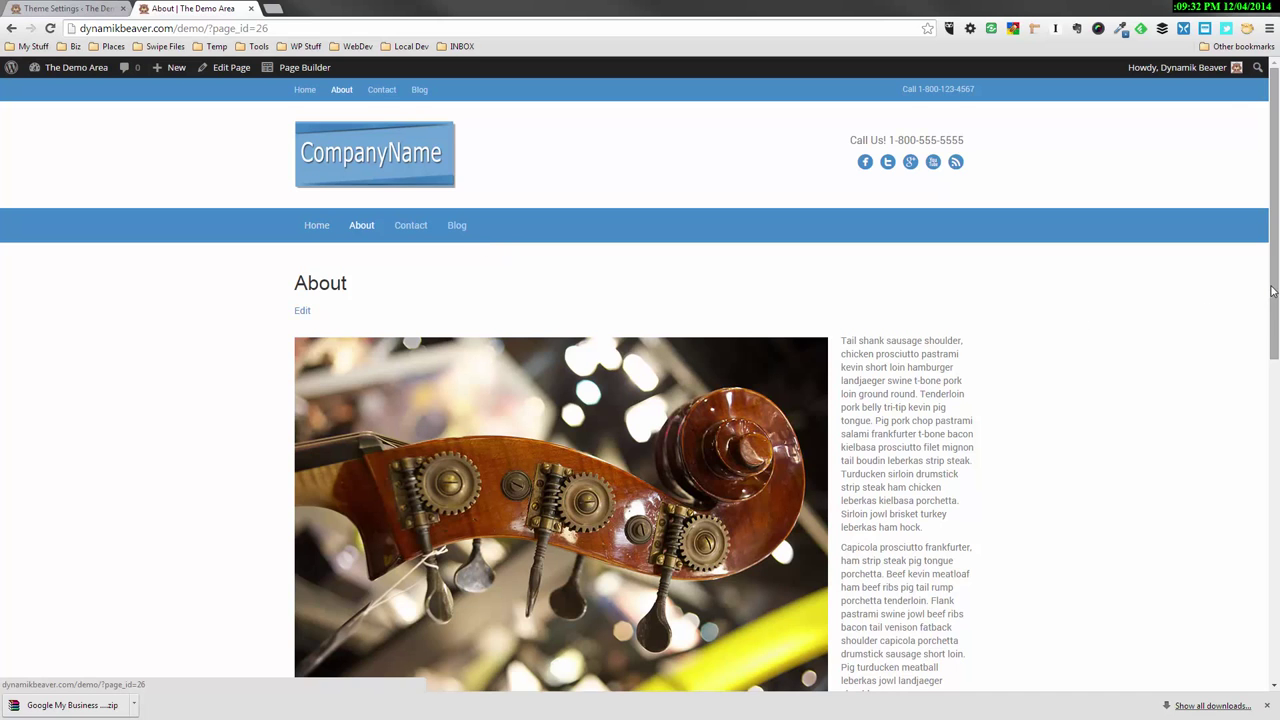
pyautogui.moveTo(1275, 288); pyautogui.dragTo(1276, 256)
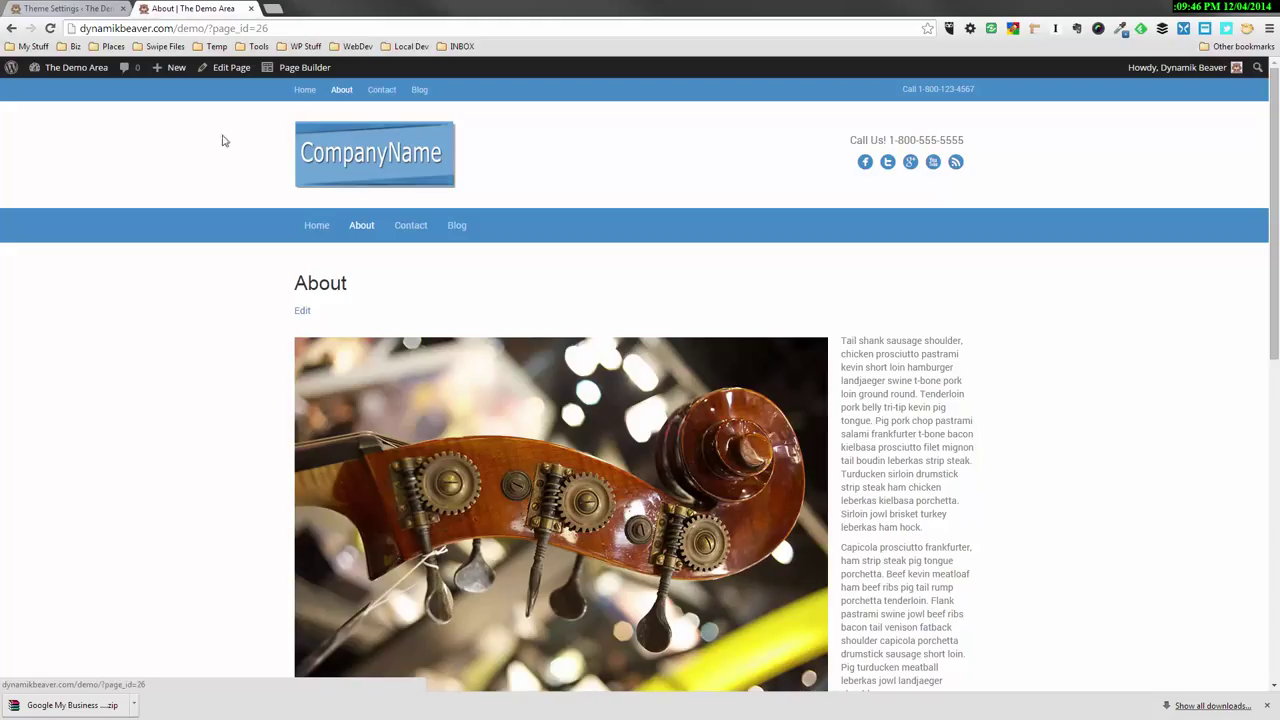
# Step: Set Fixed Header back to Enabled, save, and reload the About page, scrolling to test it
pyautogui.click(72, 9)
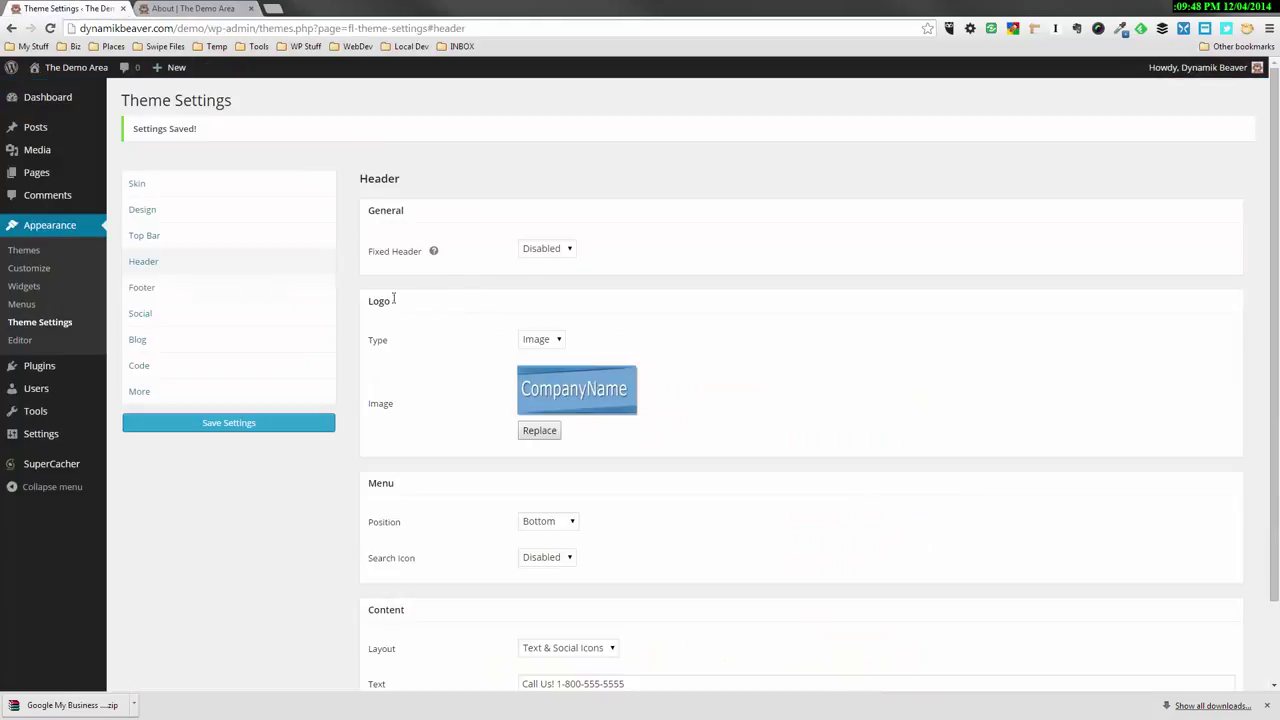
pyautogui.click(546, 250)
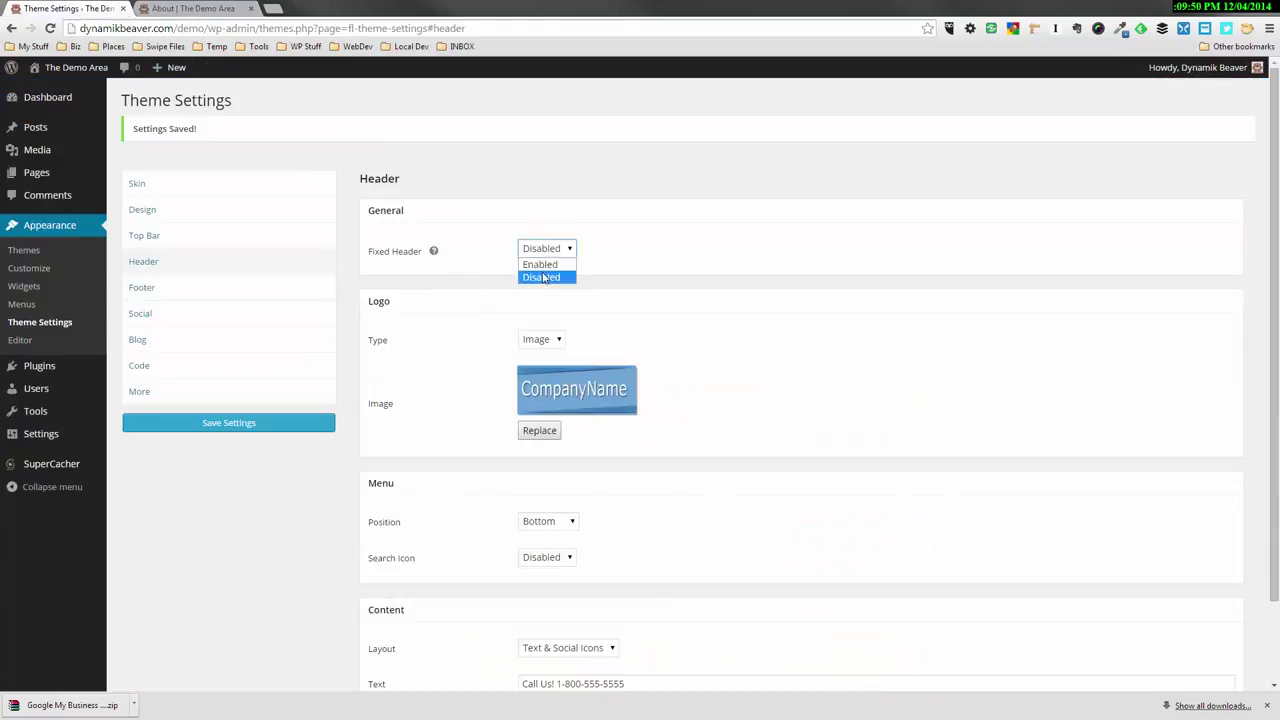
pyautogui.click(545, 265)
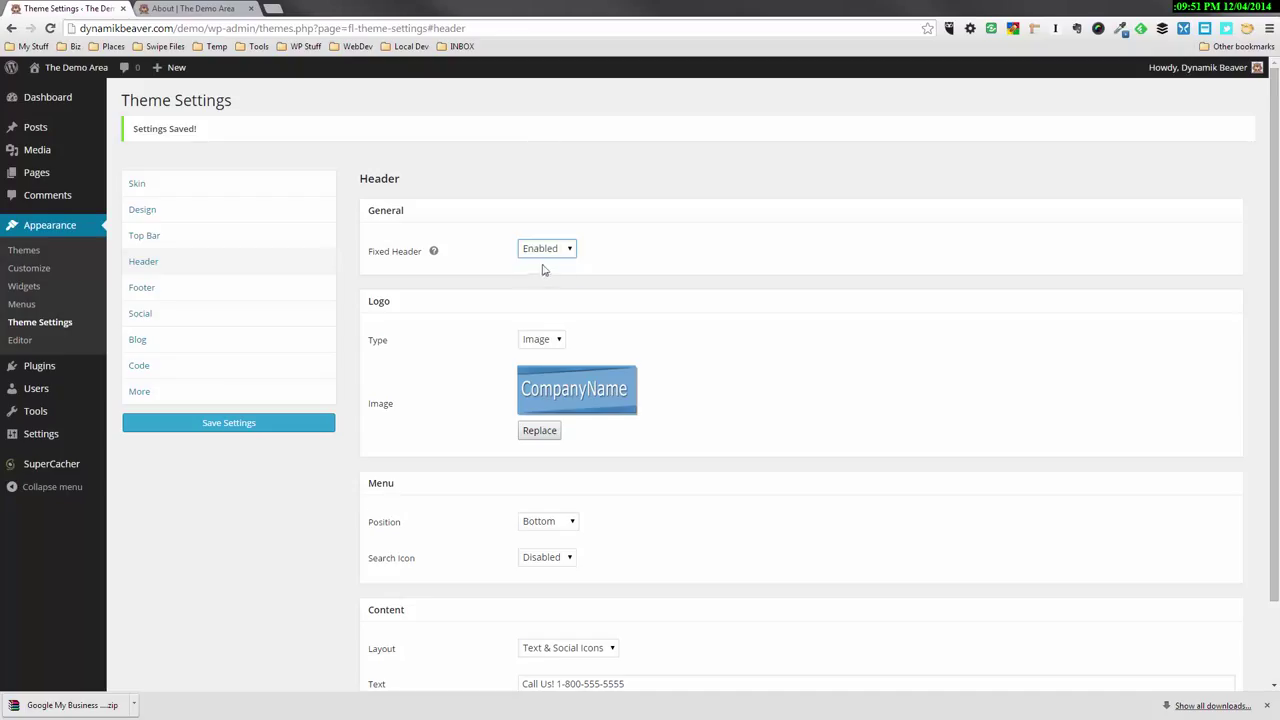
pyautogui.click(247, 424)
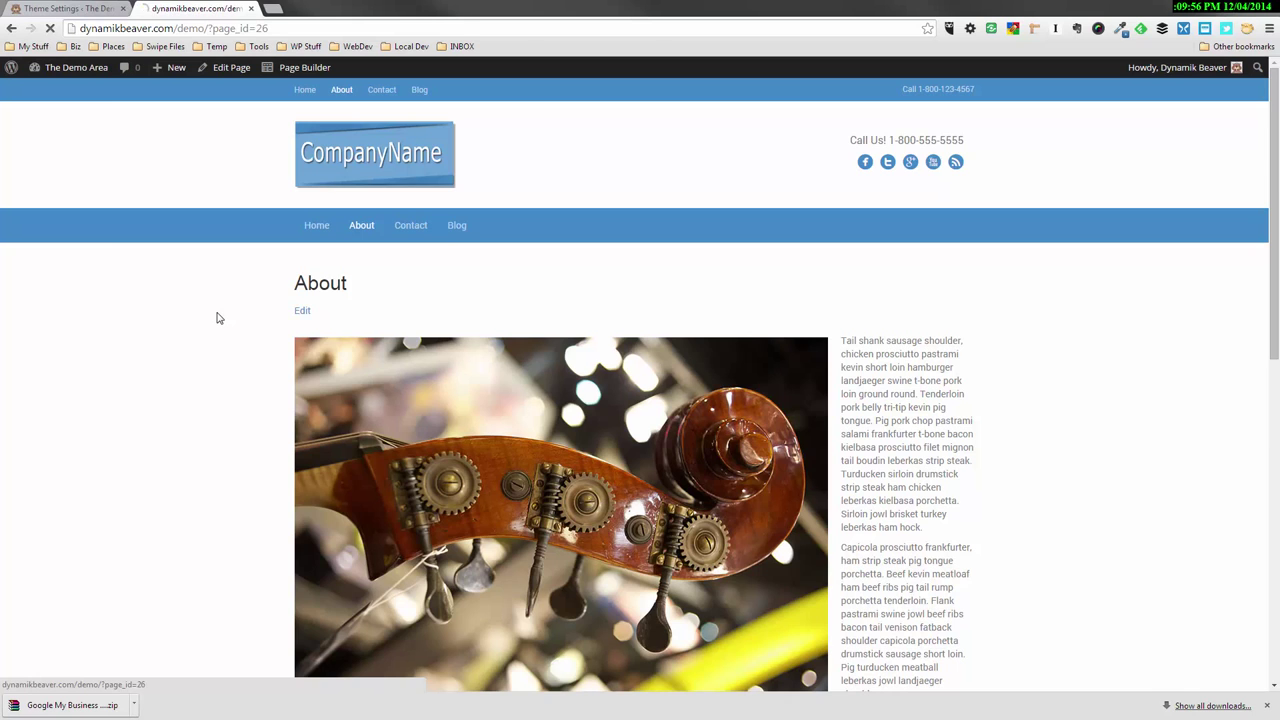
pyautogui.press('F5')
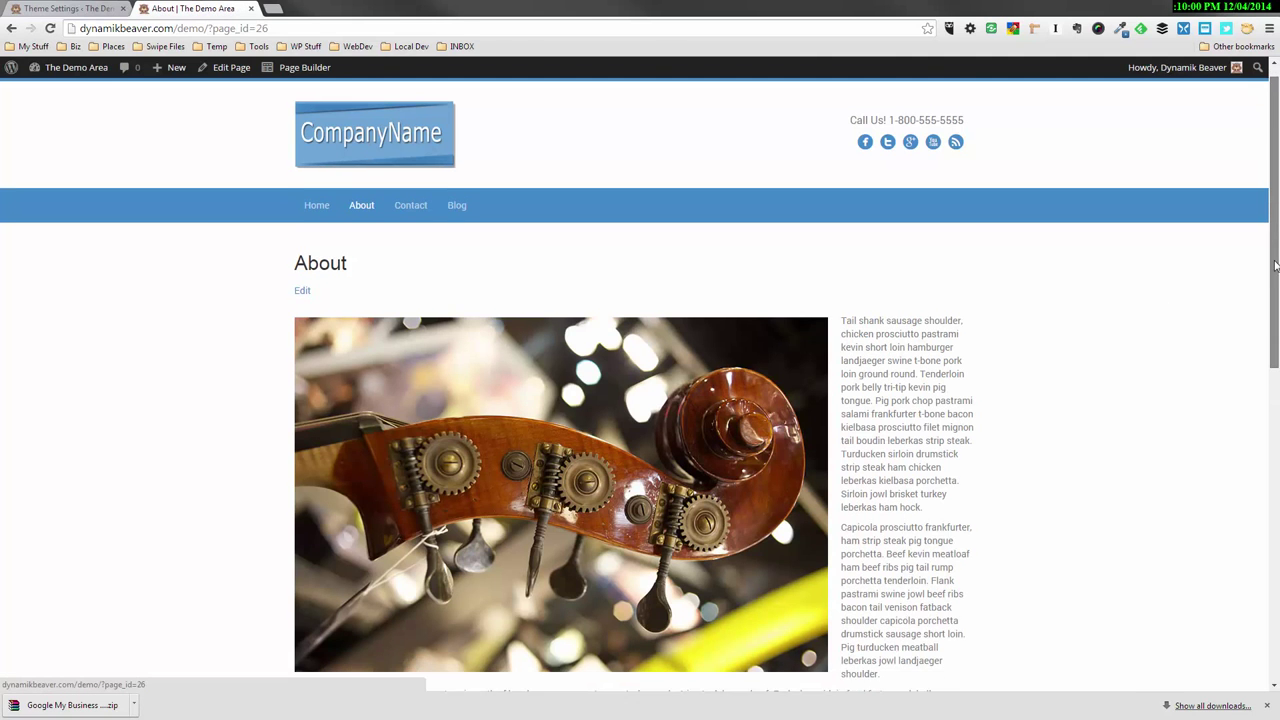
pyautogui.moveTo(1276, 265); pyautogui.dragTo(1266, 368)
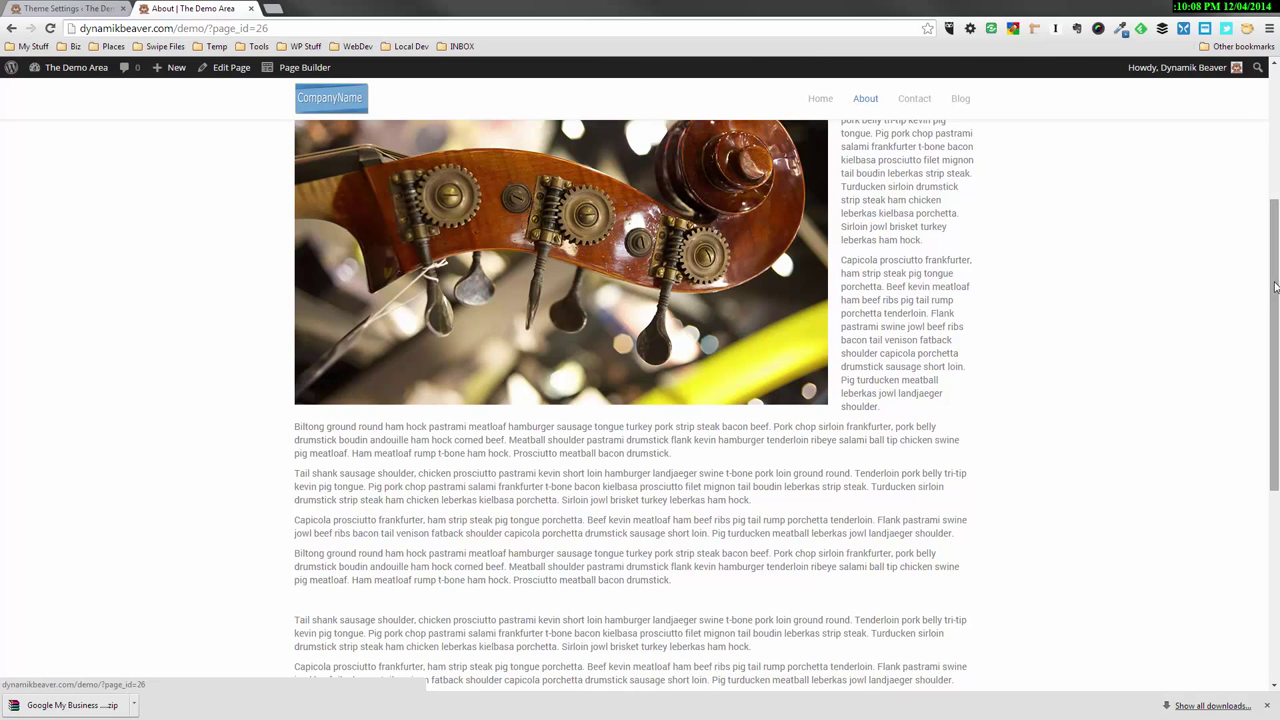
pyautogui.moveTo(1275, 288); pyautogui.dragTo(1266, 405)
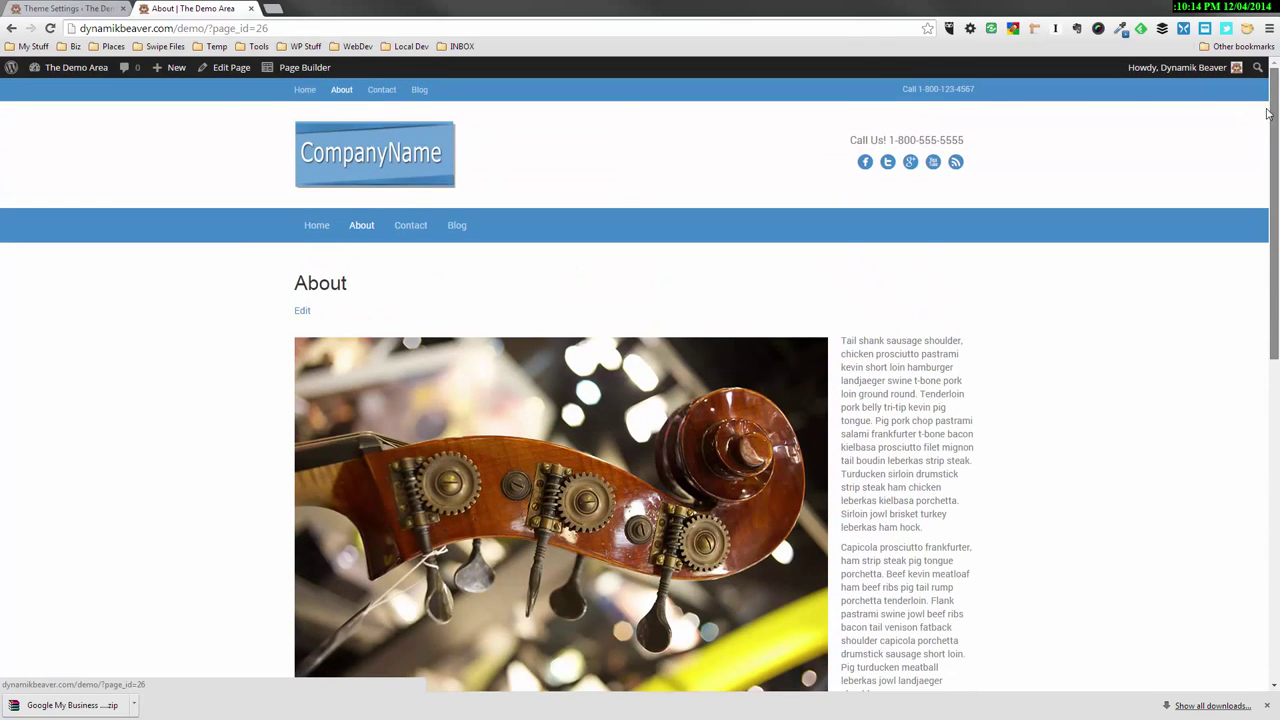